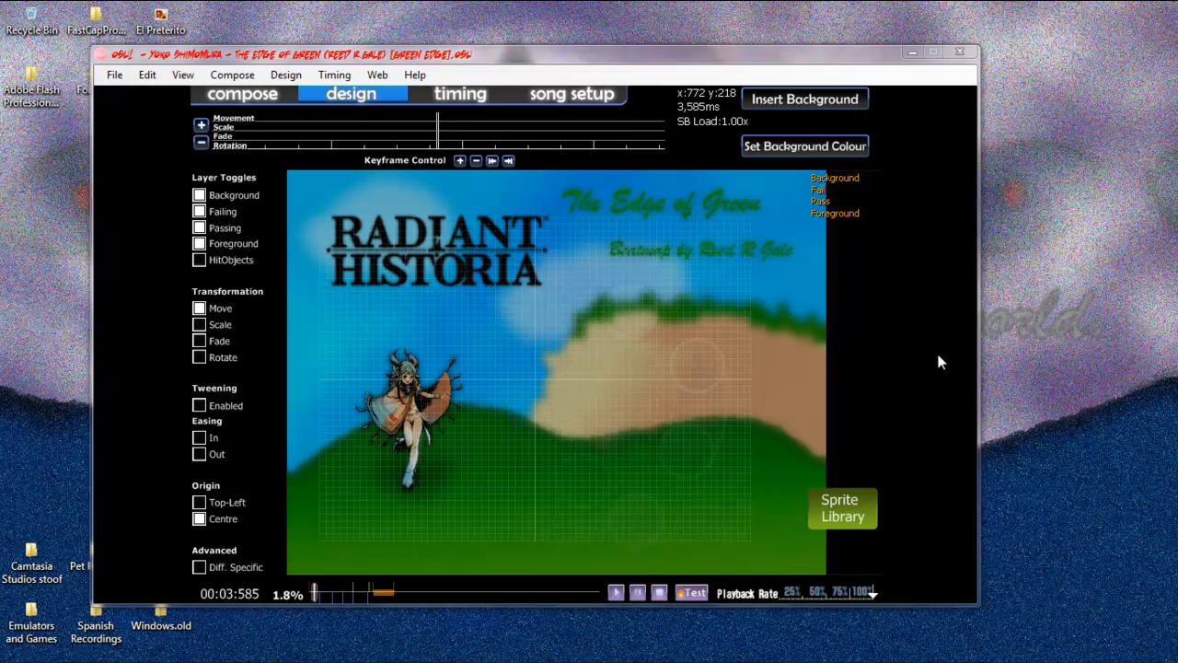
Step: Look through the Compose, Timing and Song Setup modes of the beatmap editor, closing the setup dialog unchanged, and return to Design mode
{"action": "left_click", "coordinate": [261, 95]}
{"action": "left_click", "coordinate": [331, 96]}
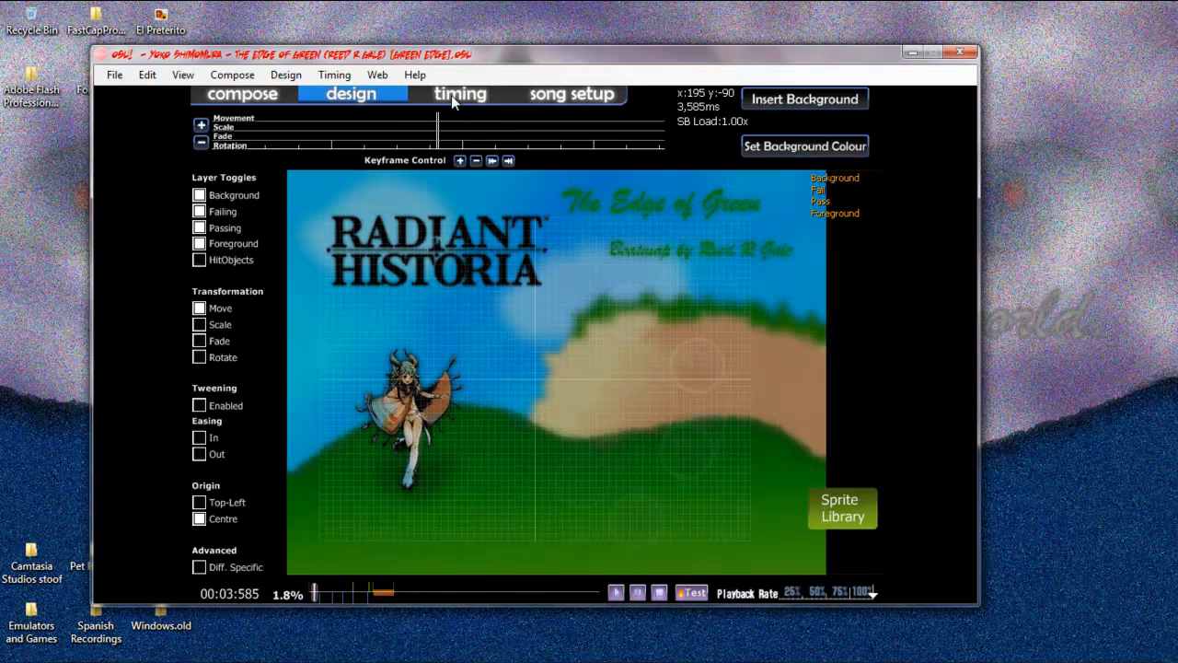
{"action": "left_click", "coordinate": [453, 95]}
{"action": "left_click", "coordinate": [545, 98]}
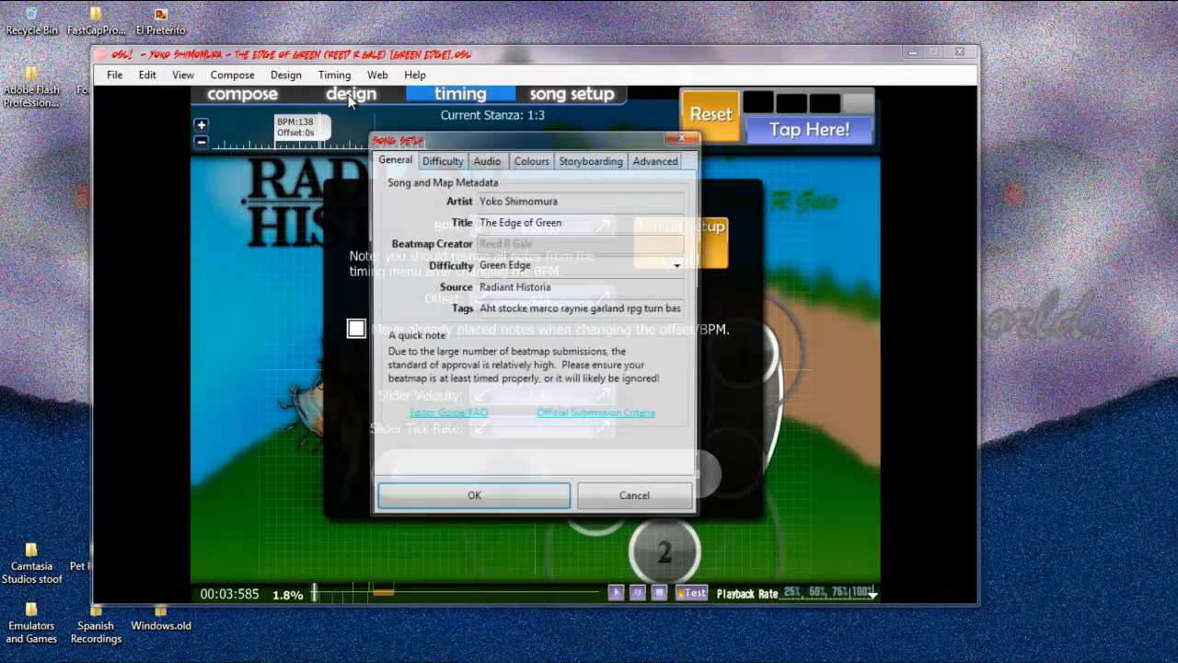
{"action": "left_click", "coordinate": [682, 138]}
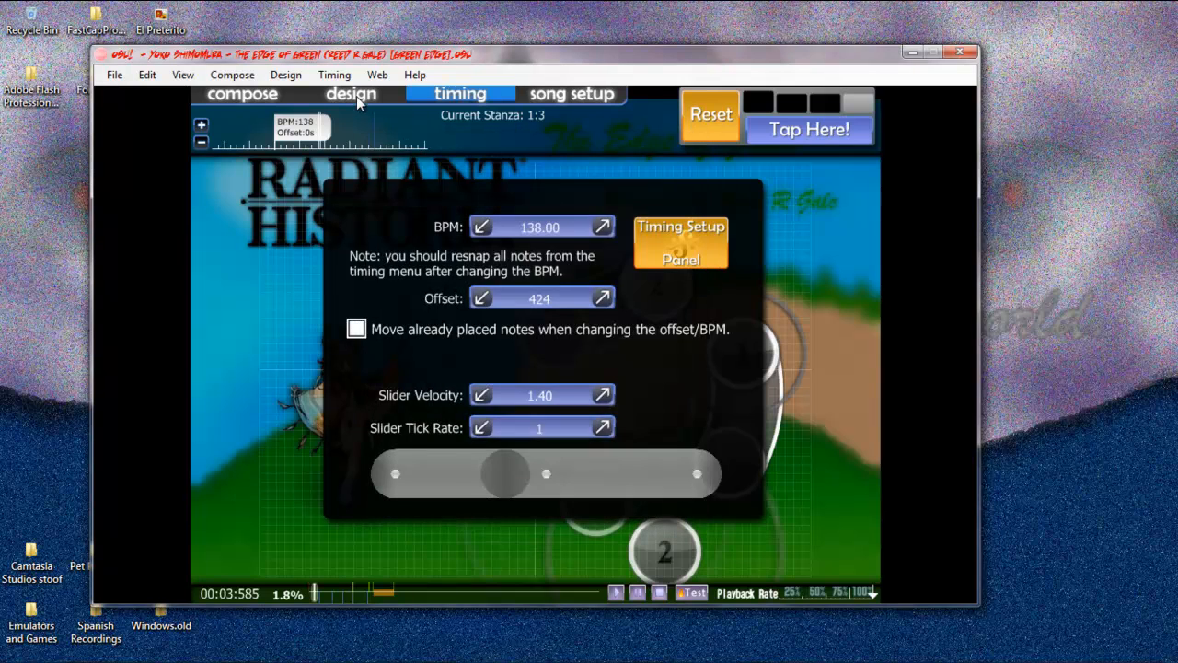
{"action": "left_click", "coordinate": [356, 96]}
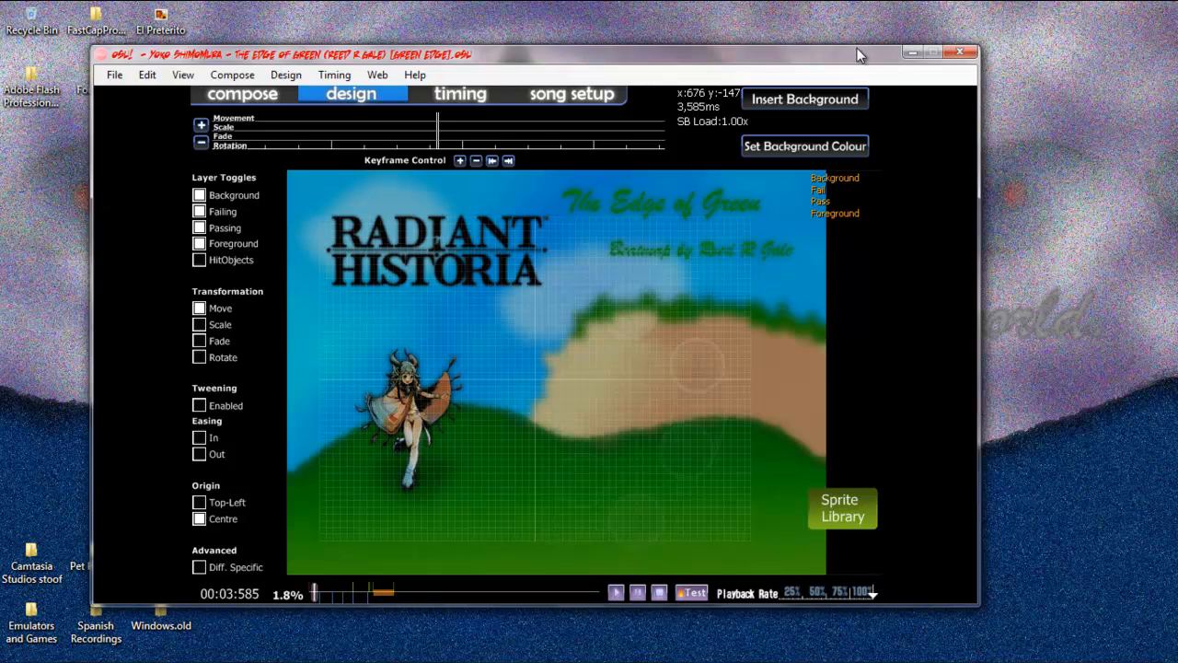
{"action": "left_click_drag", "start_coordinate": [857, 48], "coordinate": [898, 48]}
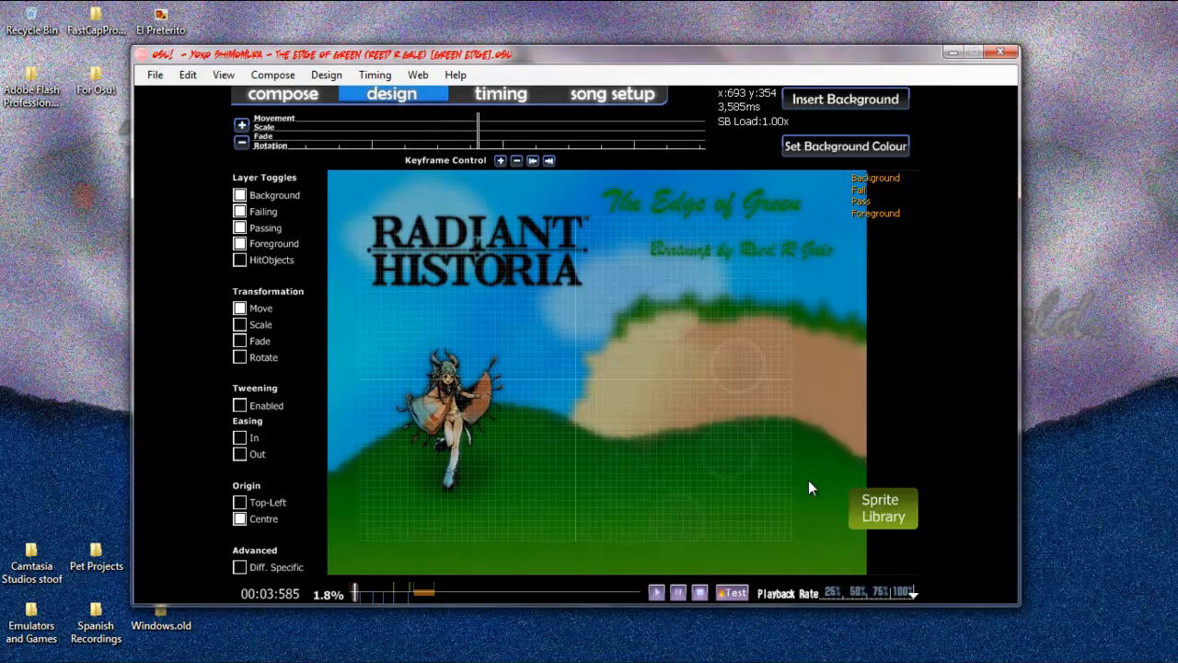
Step: Rewind the song position to the start of the intro at -00:01:315
{"action": "left_click_drag", "start_coordinate": [352, 596], "coordinate": [323, 596]}
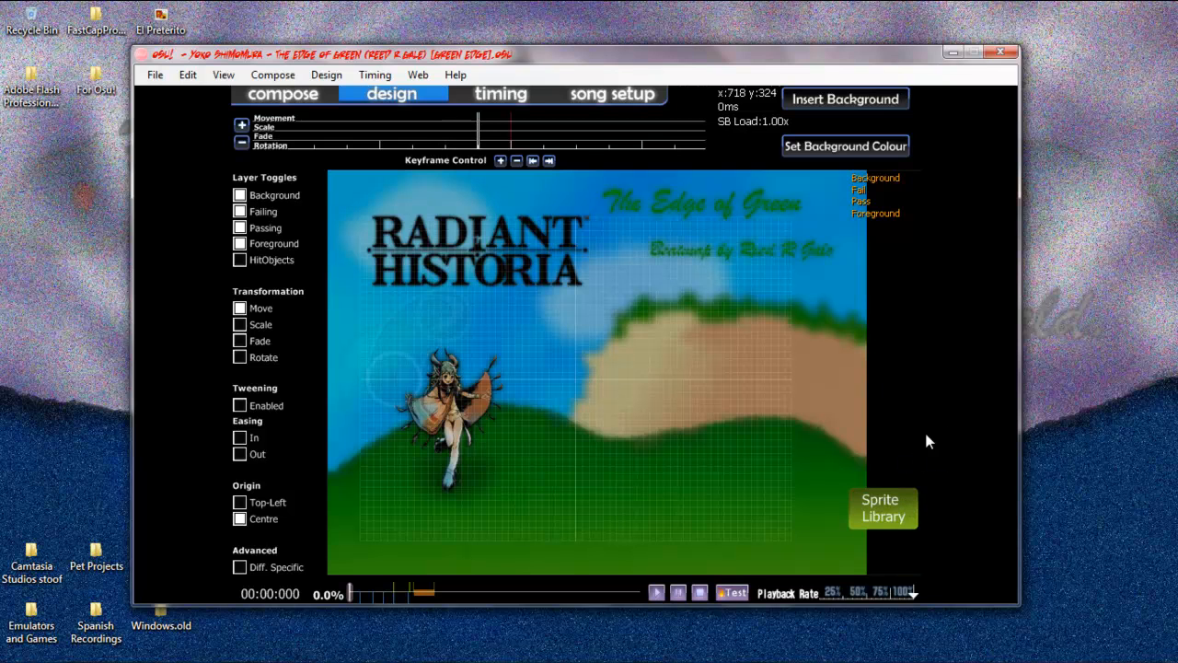
{"action": "scroll", "coordinate": [702, 278], "scroll_direction": "down", "scroll_amount": 5}
{"action": "scroll", "coordinate": [706, 302], "scroll_direction": "up", "scroll_amount": 6}
{"action": "scroll", "coordinate": [837, 416], "scroll_direction": "up", "scroll_amount": 11}
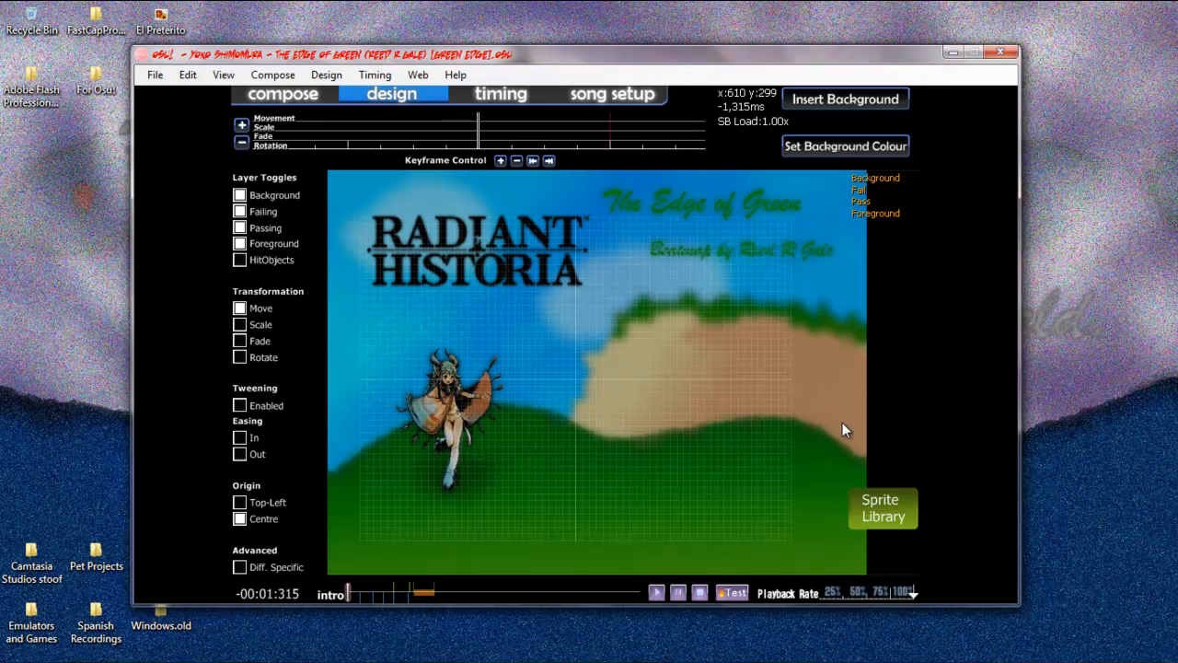
Step: Compare the Sprite Library's SB images with the SB folder inside The Edge of Green song folder, and close both
{"action": "left_click", "coordinate": [873, 504]}
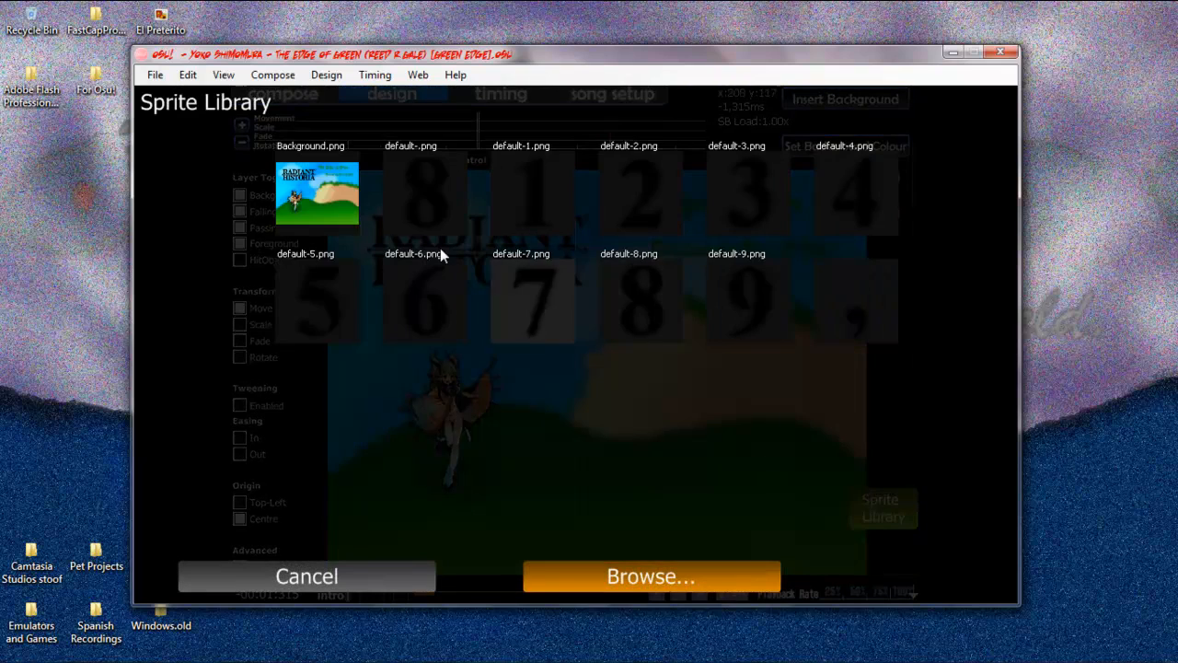
{"action": "left_click_drag", "start_coordinate": [923, 216], "coordinate": [929, 462]}
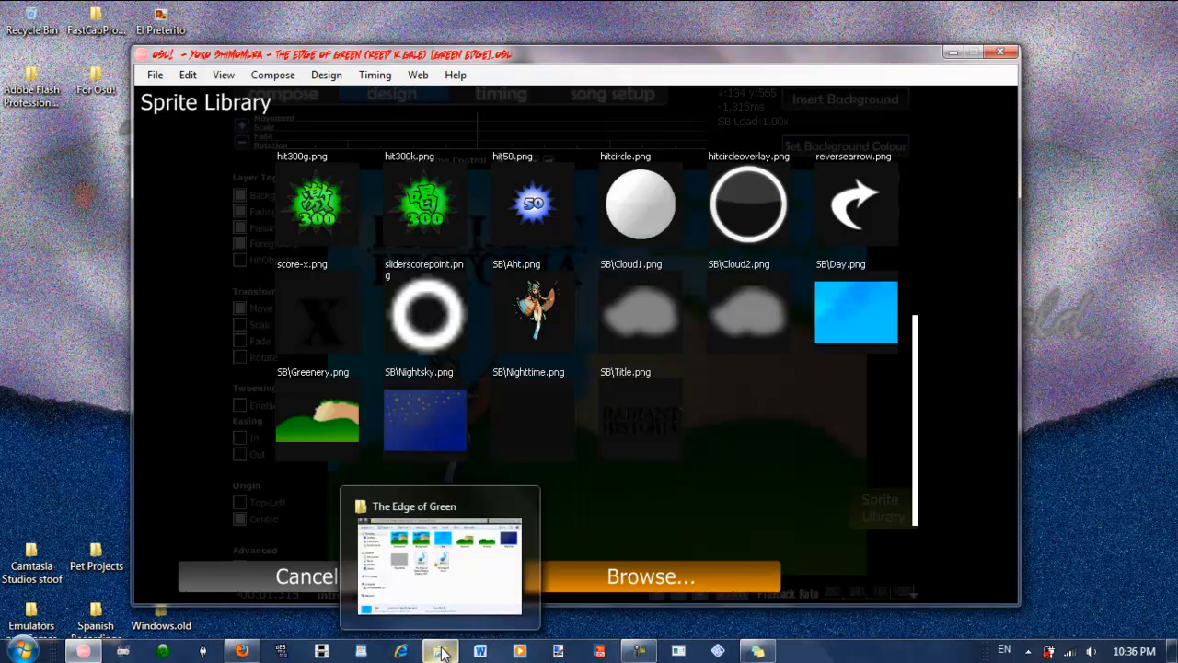
{"action": "right_click", "coordinate": [443, 652]}
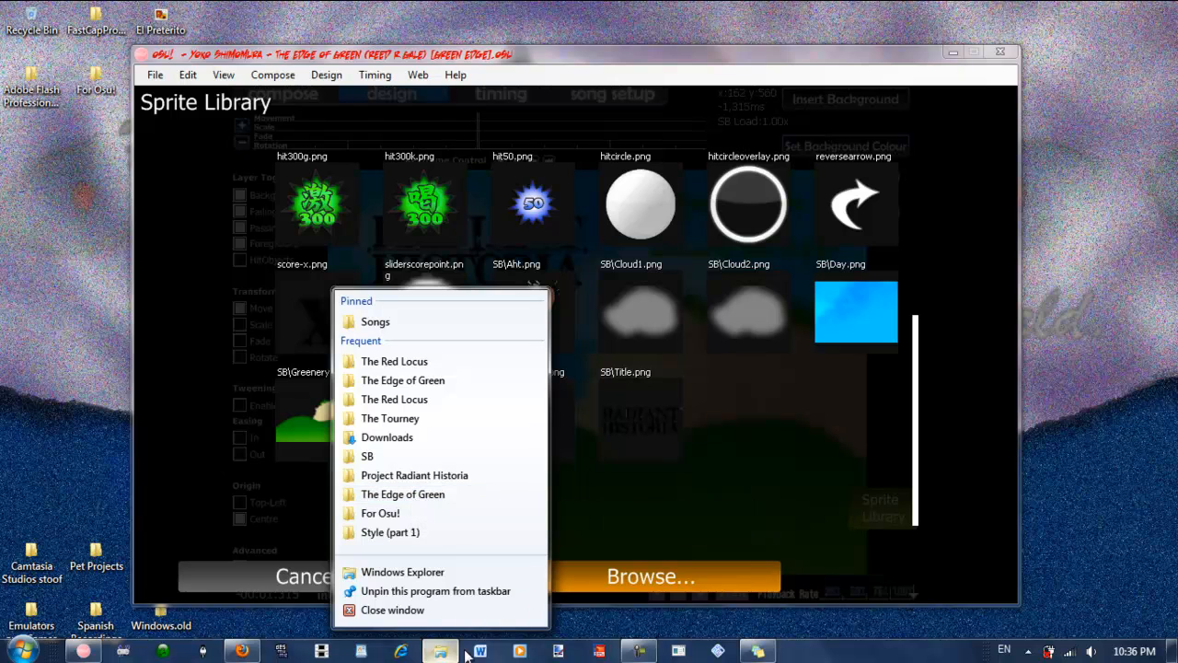
{"action": "left_click", "coordinate": [428, 495]}
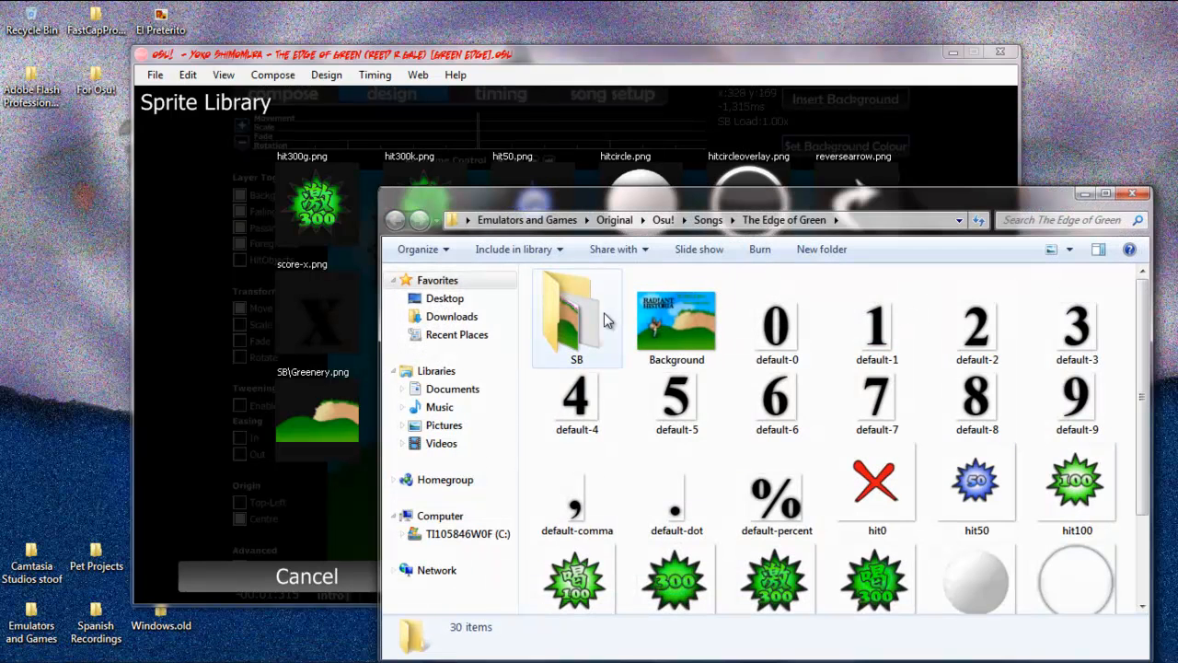
{"action": "left_click_drag", "start_coordinate": [628, 200], "coordinate": [528, 142]}
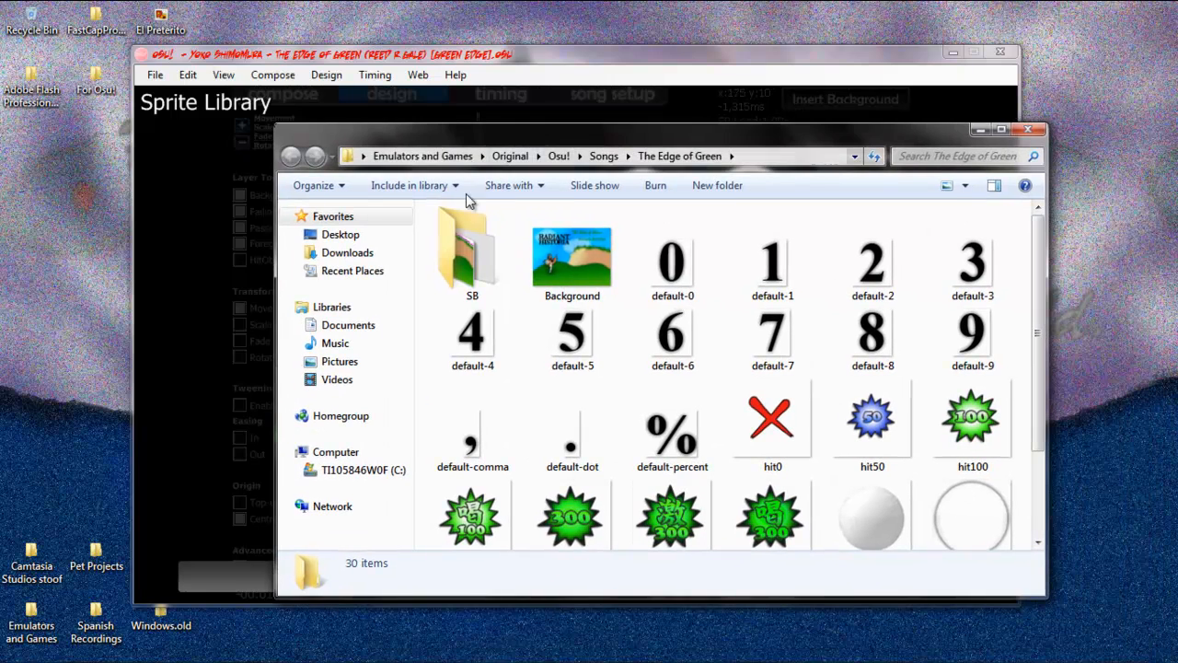
{"action": "double_click", "coordinate": [485, 254]}
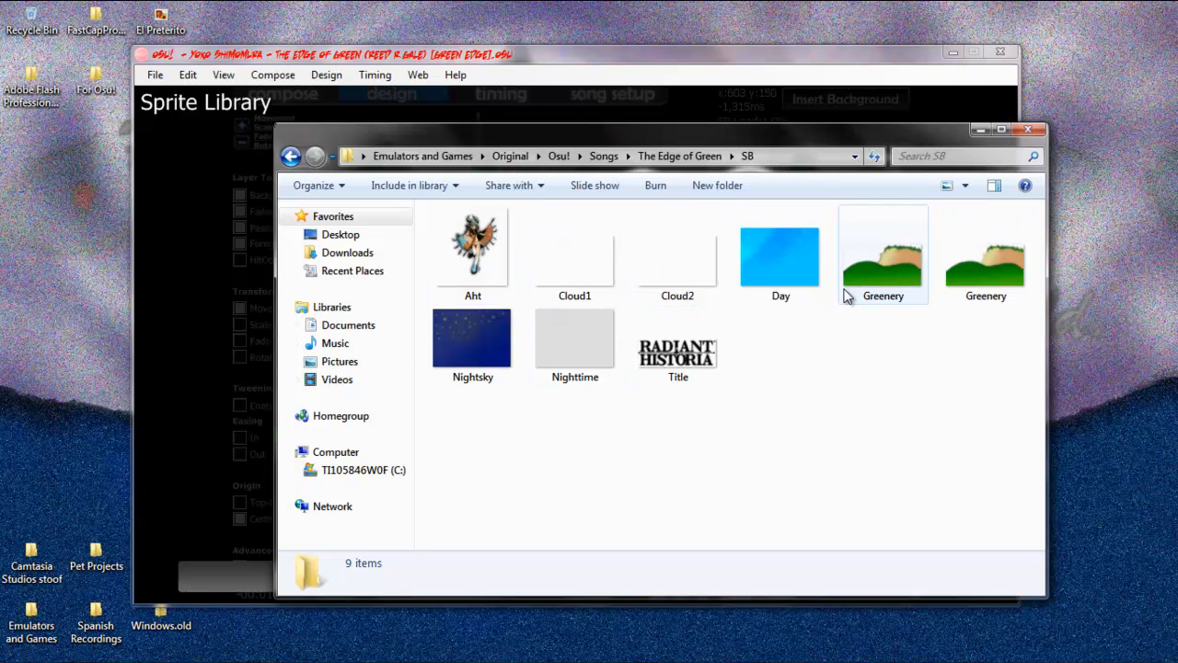
{"action": "left_click", "coordinate": [1028, 128]}
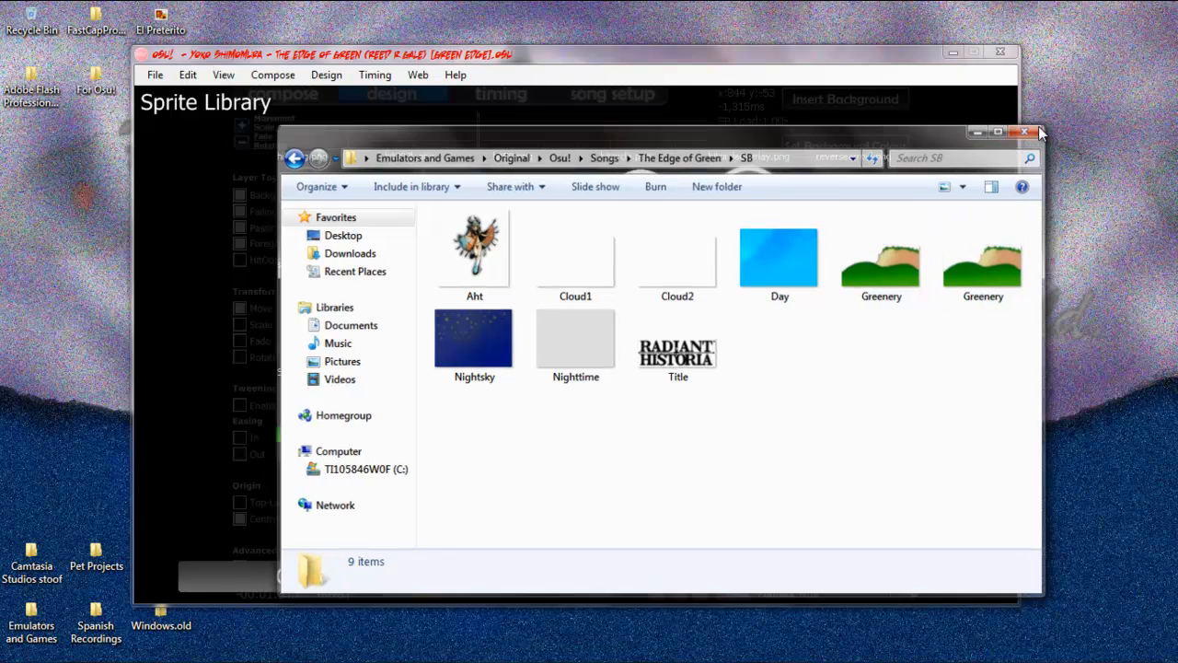
{"action": "left_click", "coordinate": [392, 572]}
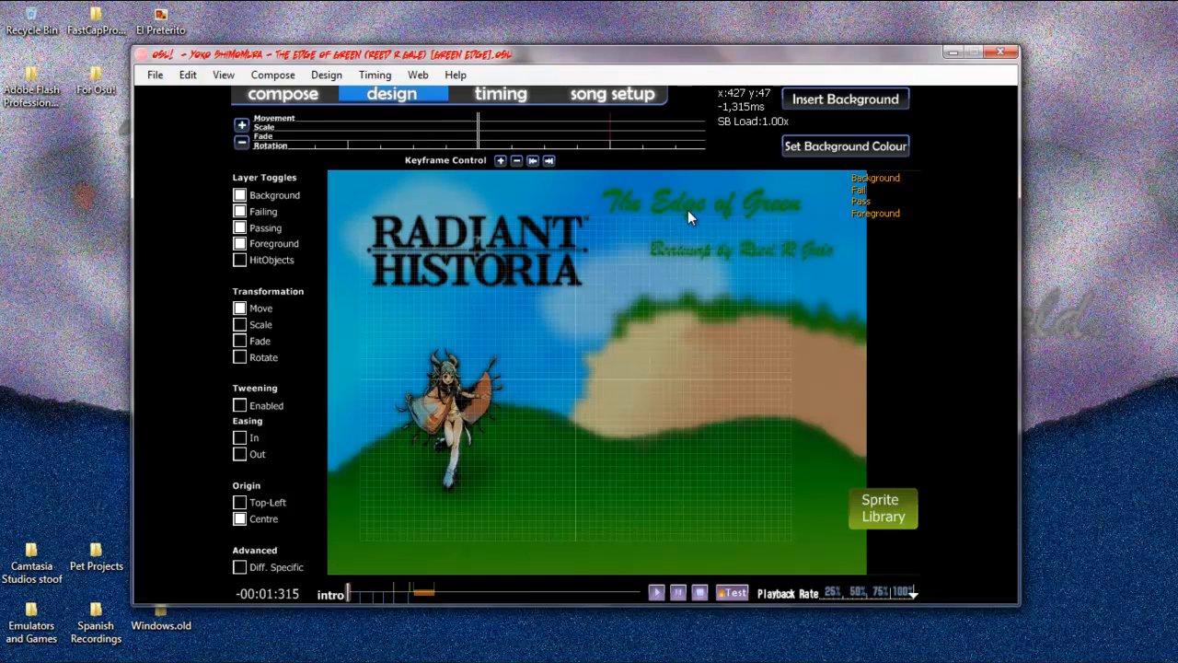
Step: Add the SB\Day.png sprite from the Sprite Library and place it in the Background layer
{"action": "left_click", "coordinate": [897, 509]}
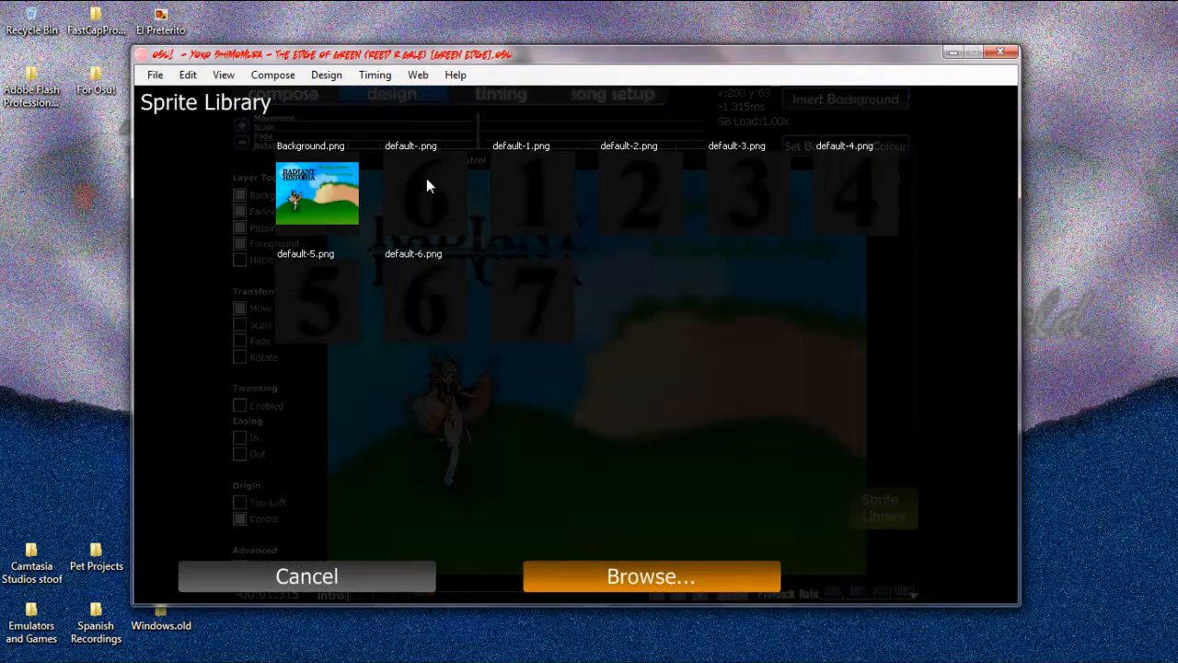
{"action": "left_click_drag", "start_coordinate": [915, 336], "coordinate": [915, 491]}
{"action": "left_click", "coordinate": [886, 374]}
{"action": "left_click", "coordinate": [655, 379]}
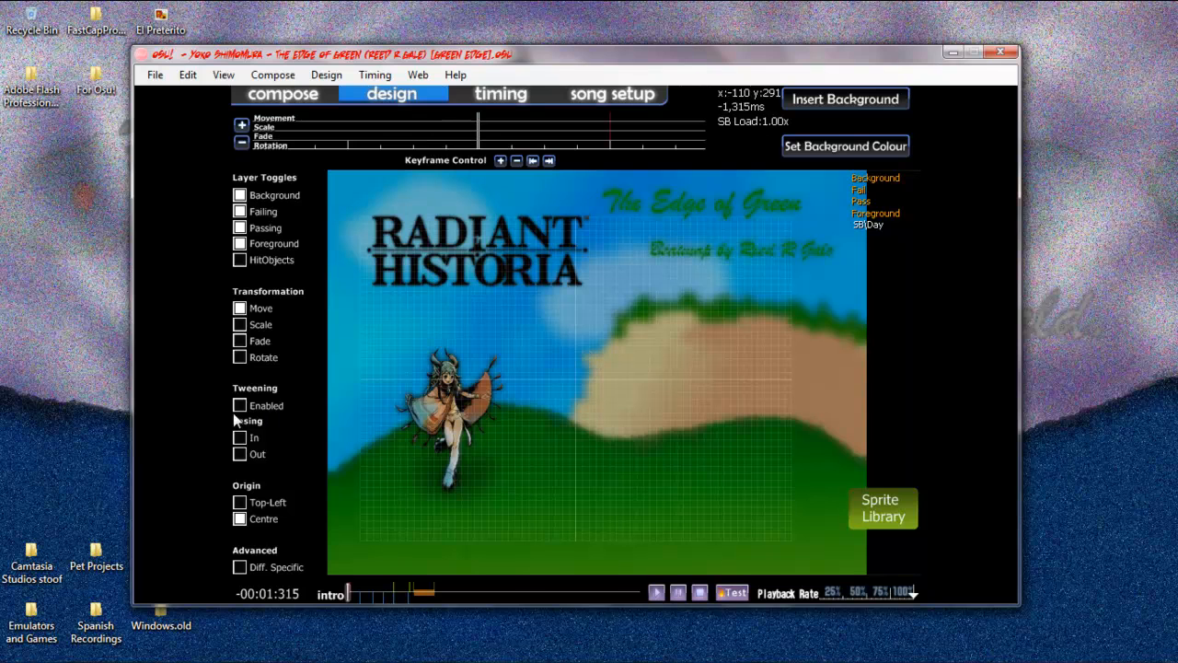
{"action": "left_click_drag", "start_coordinate": [844, 223], "coordinate": [849, 184]}
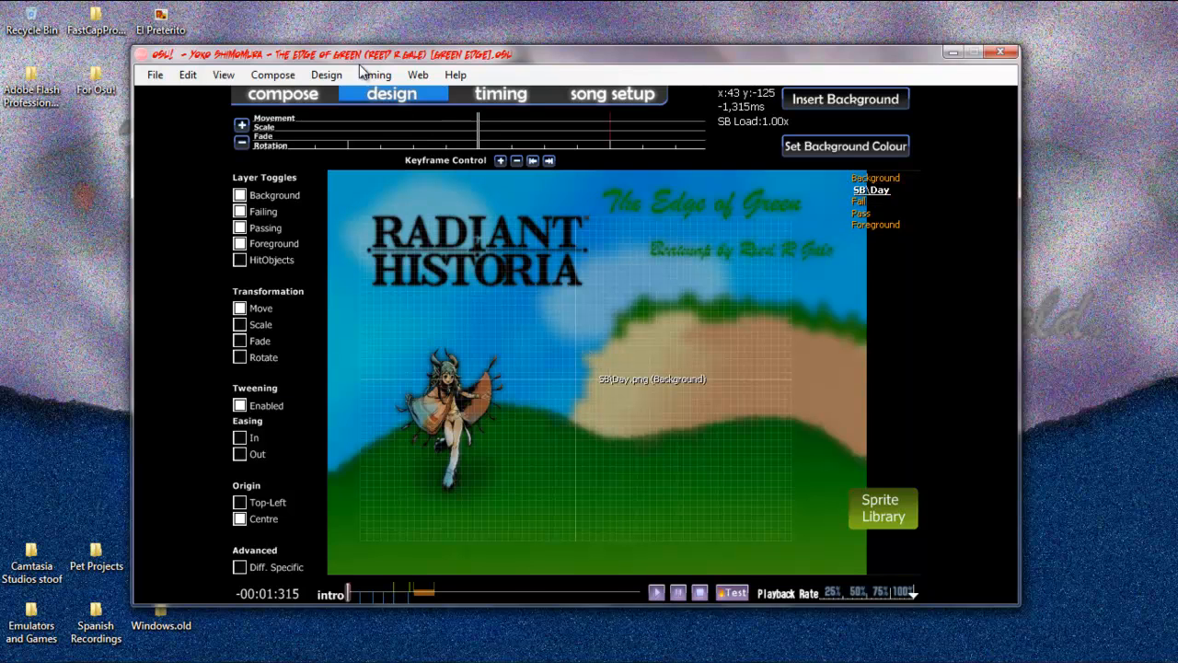
Step: Test-play the beatmap briefly from Compose mode, exit the test, and return to Design mode
{"action": "left_click", "coordinate": [252, 92]}
{"action": "scroll", "coordinate": [723, 526], "scroll_direction": "down", "scroll_amount": 1}
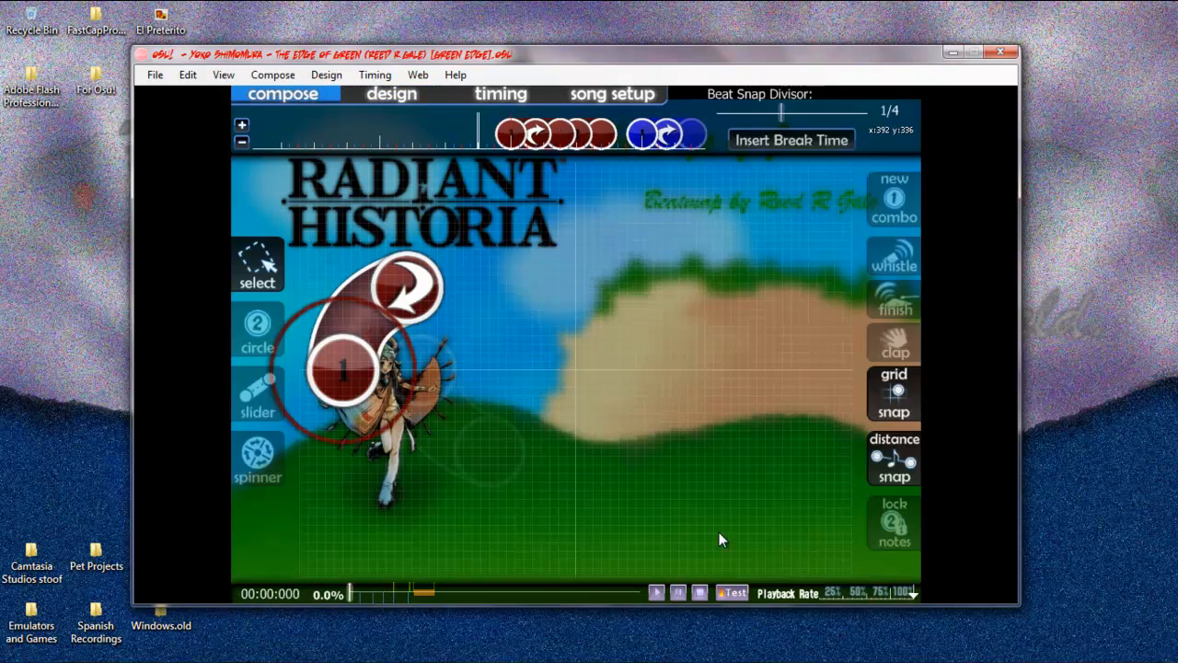
{"action": "left_click", "coordinate": [733, 593]}
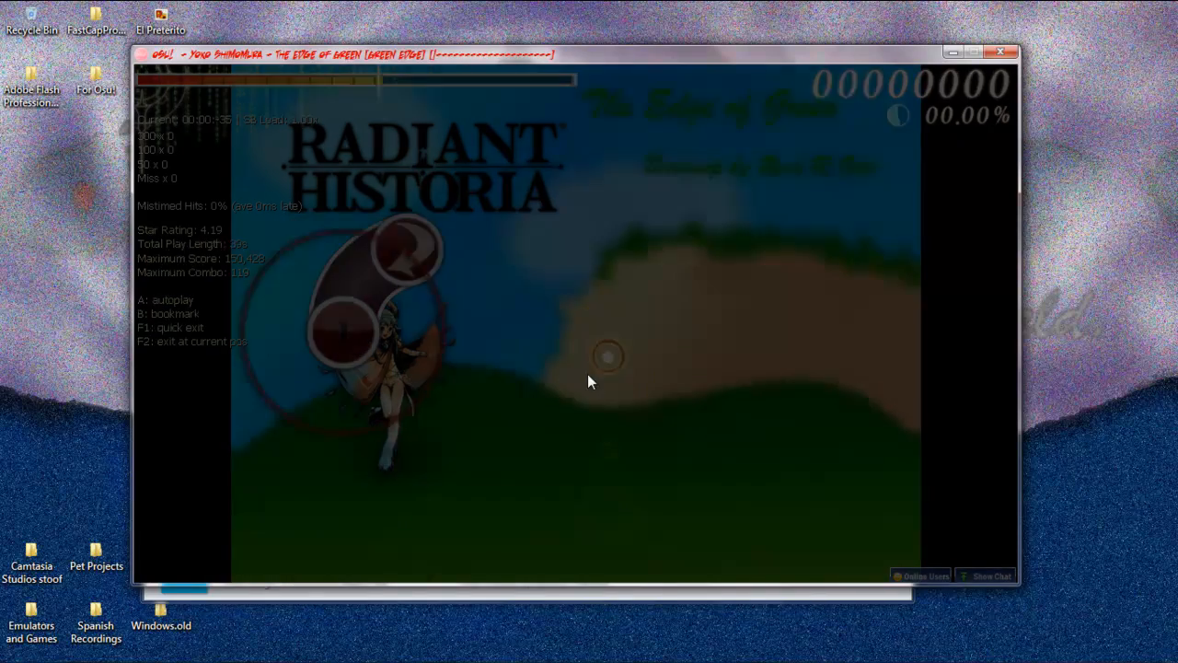
{"action": "key", "text": "Escape"}
{"action": "left_click", "coordinate": [497, 95]}
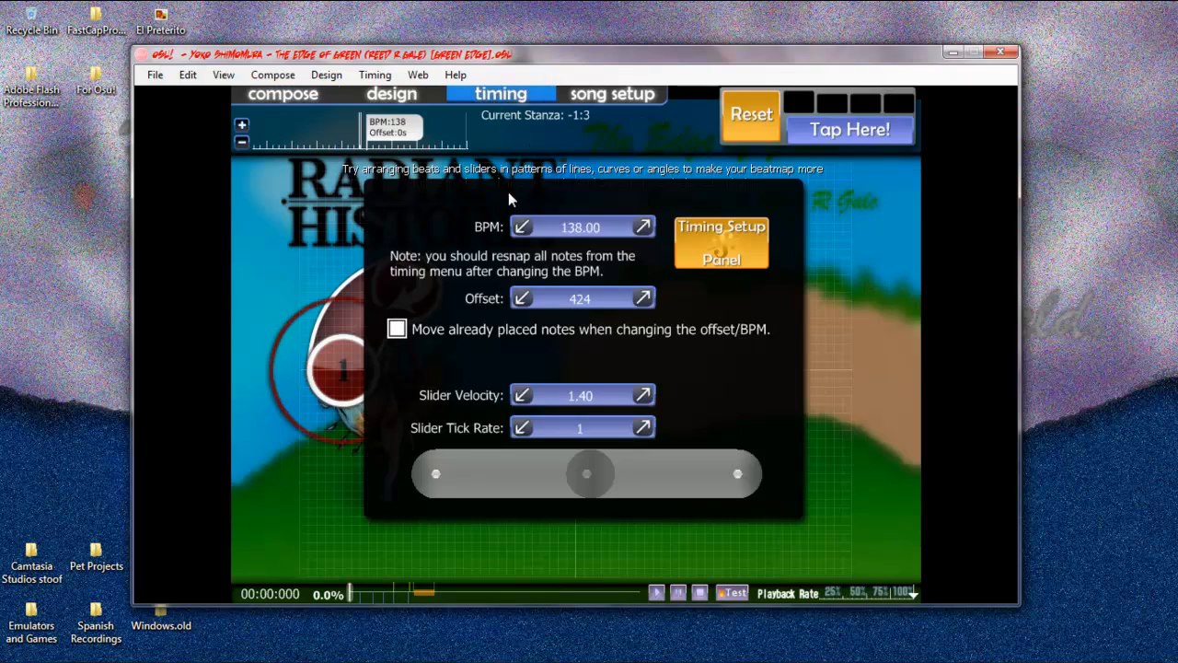
{"action": "left_click", "coordinate": [415, 99]}
{"action": "scroll", "coordinate": [473, 315], "scroll_direction": "up", "scroll_amount": 1}
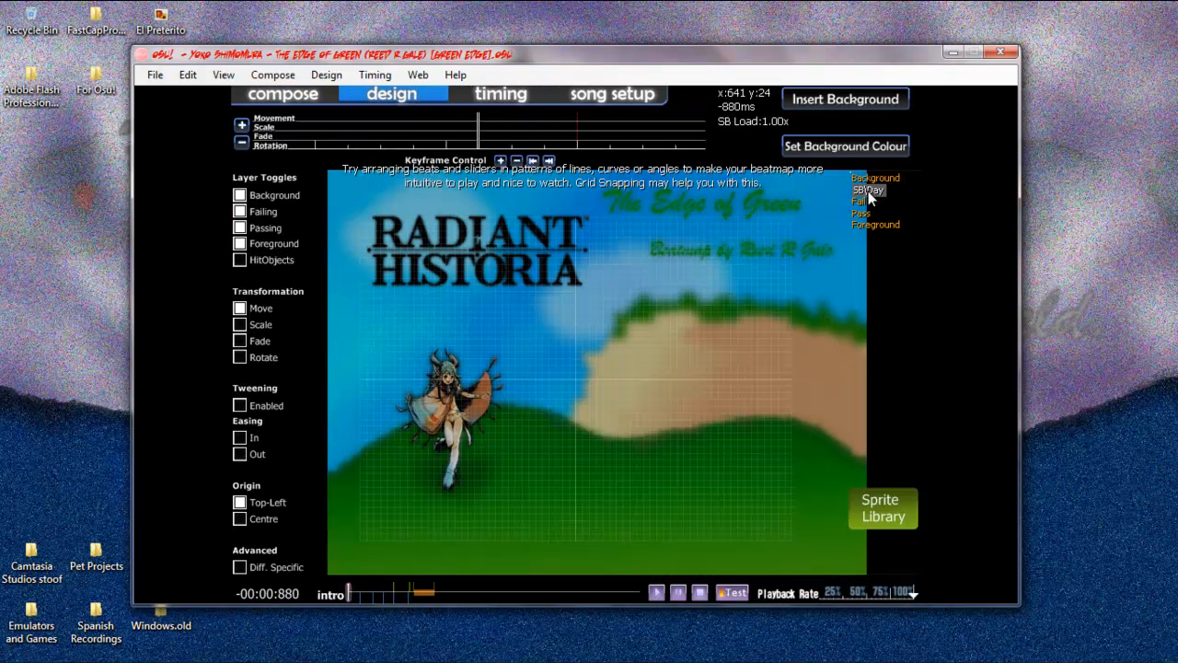
Step: Scale the SB\Day sprite down at -1,315 ms until it fits the storyboard frame
{"action": "left_click", "coordinate": [870, 190]}
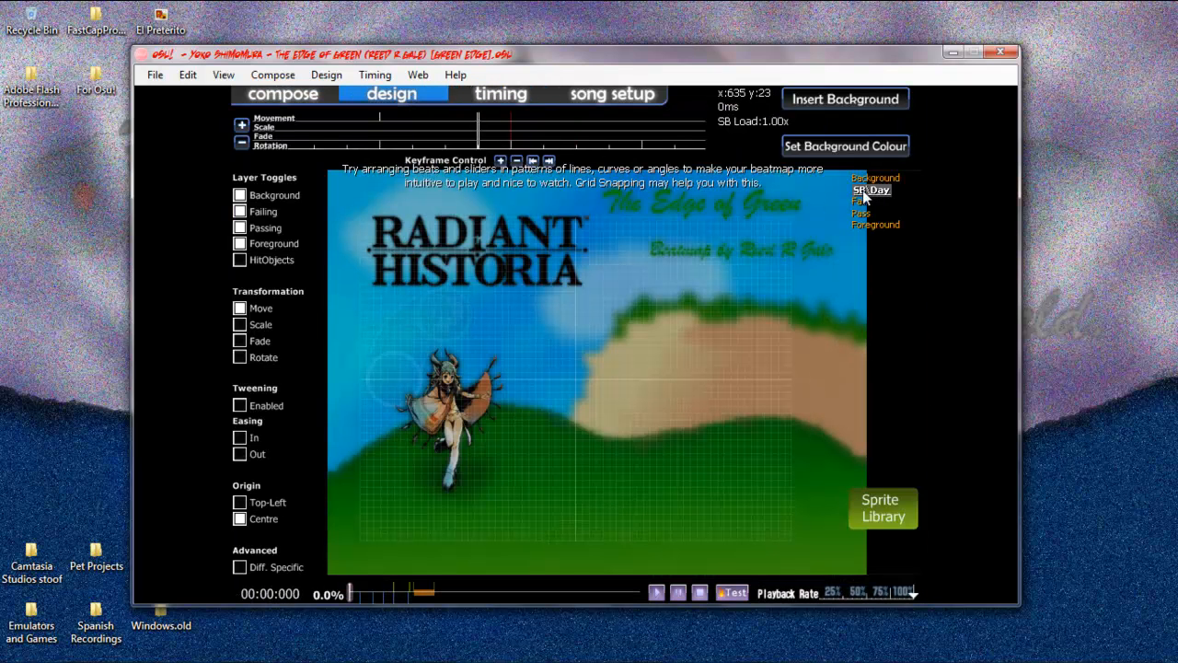
{"action": "scroll", "coordinate": [478, 166], "scroll_direction": "up", "scroll_amount": 1}
{"action": "scroll", "coordinate": [476, 166], "scroll_direction": "up", "scroll_amount": 2}
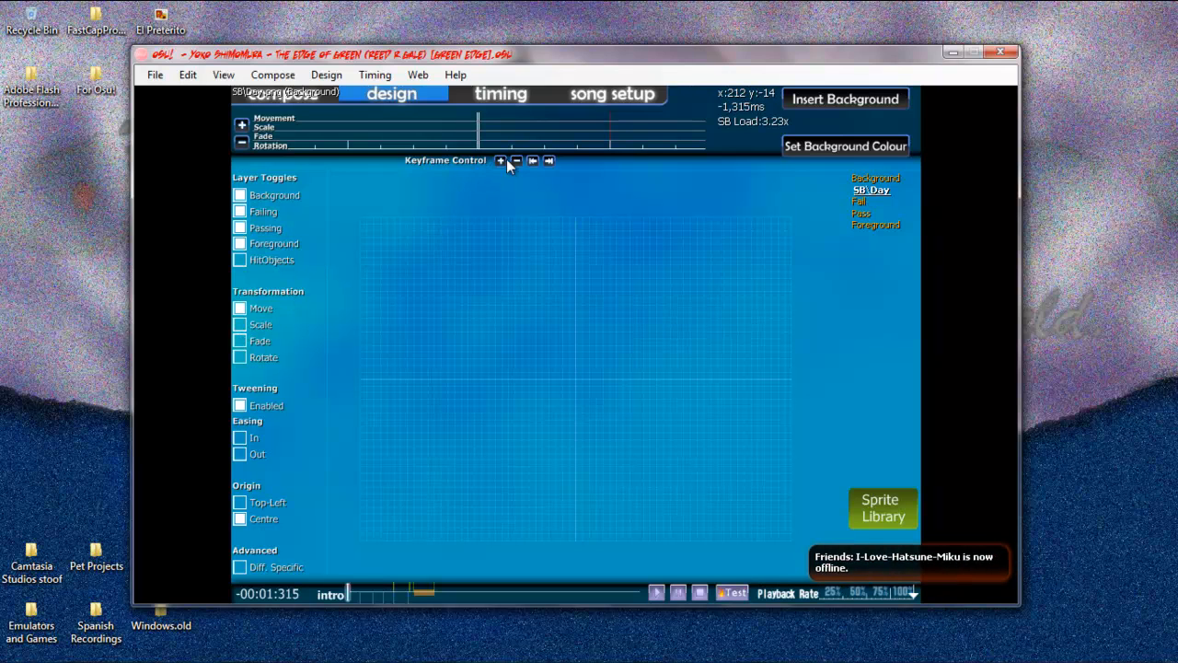
{"action": "scroll", "coordinate": [391, 218], "scroll_direction": "down", "scroll_amount": 1}
{"action": "scroll", "coordinate": [424, 175], "scroll_direction": "down", "scroll_amount": 1}
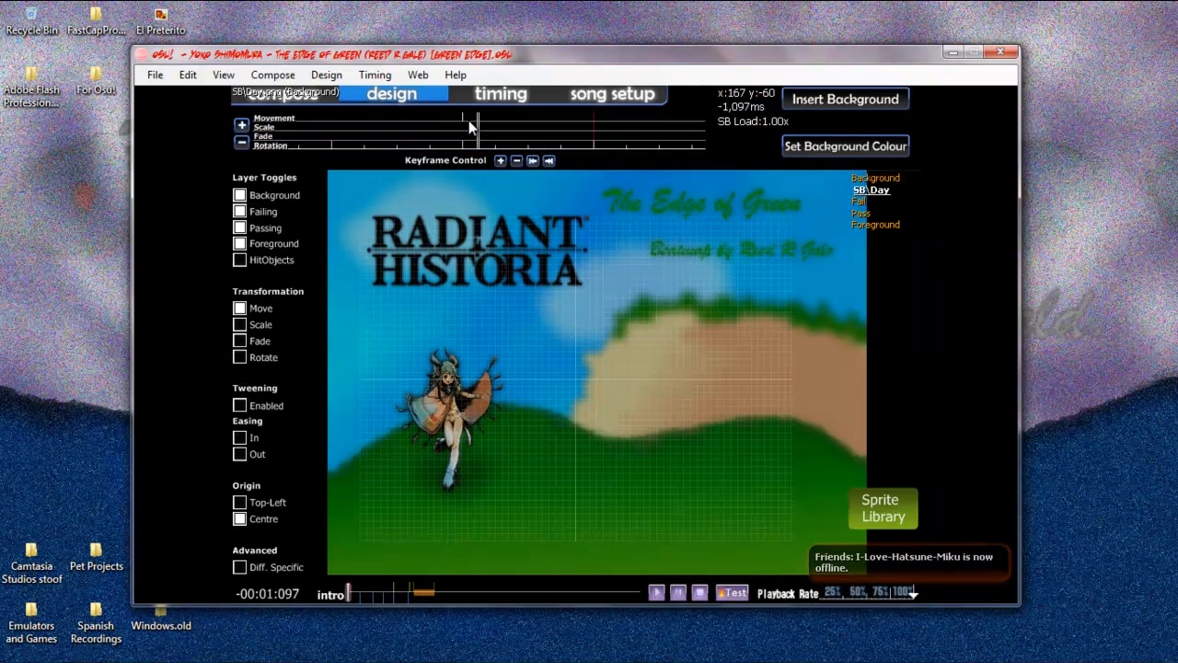
{"action": "scroll", "coordinate": [484, 172], "scroll_direction": "up", "scroll_amount": 1}
{"action": "scroll", "coordinate": [485, 171], "scroll_direction": "up", "scroll_amount": 1}
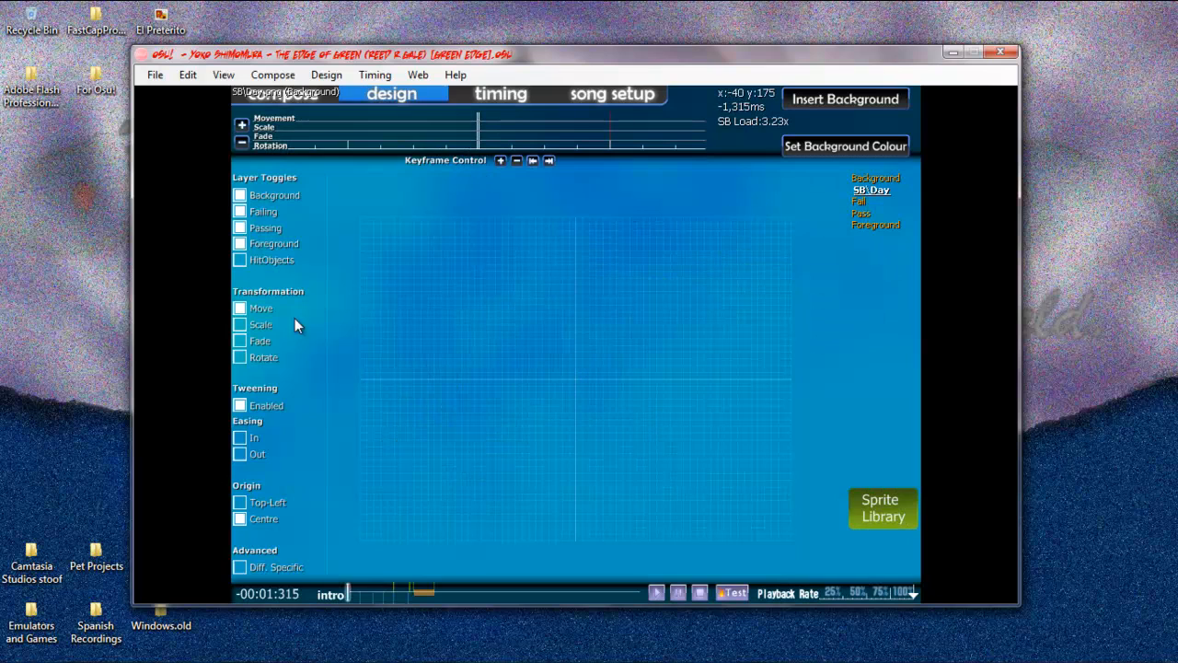
{"action": "left_click", "coordinate": [240, 324]}
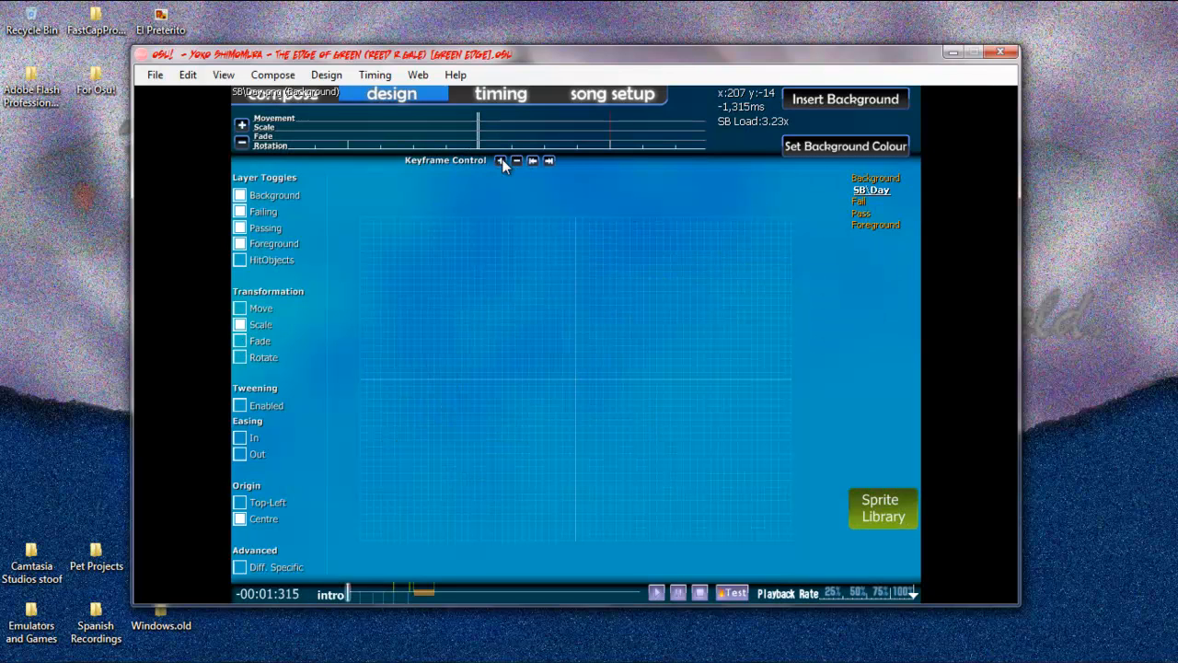
{"action": "scroll", "coordinate": [501, 163], "scroll_direction": "down", "scroll_amount": 1}
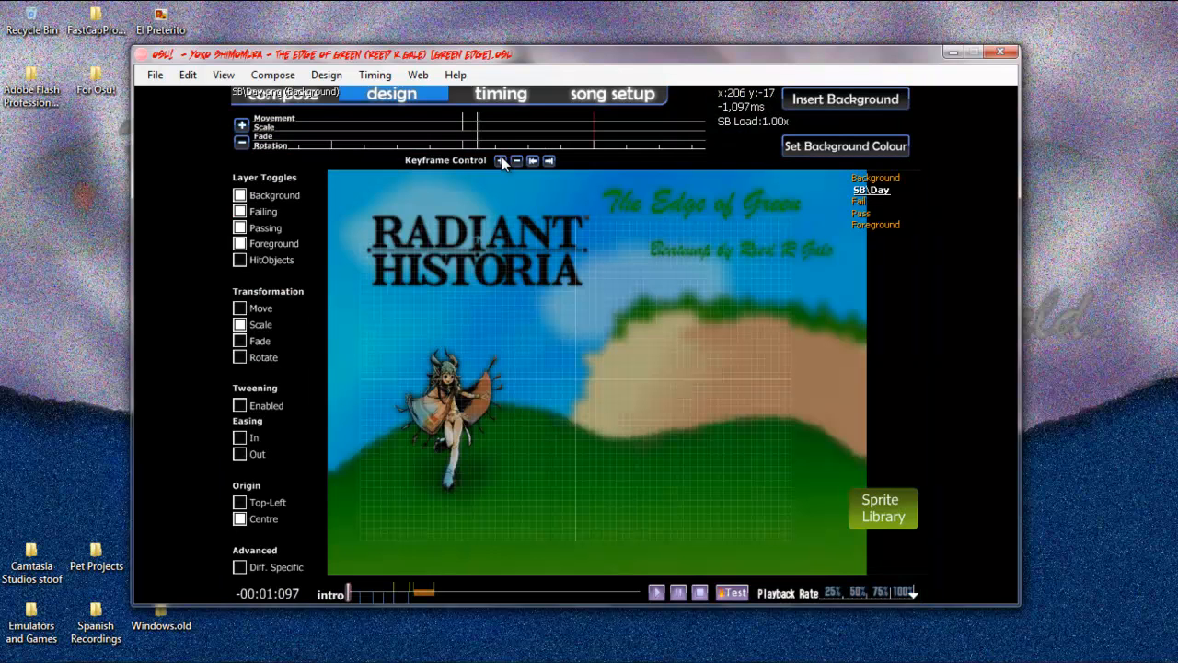
{"action": "scroll", "coordinate": [589, 242], "scroll_direction": "up", "scroll_amount": 1}
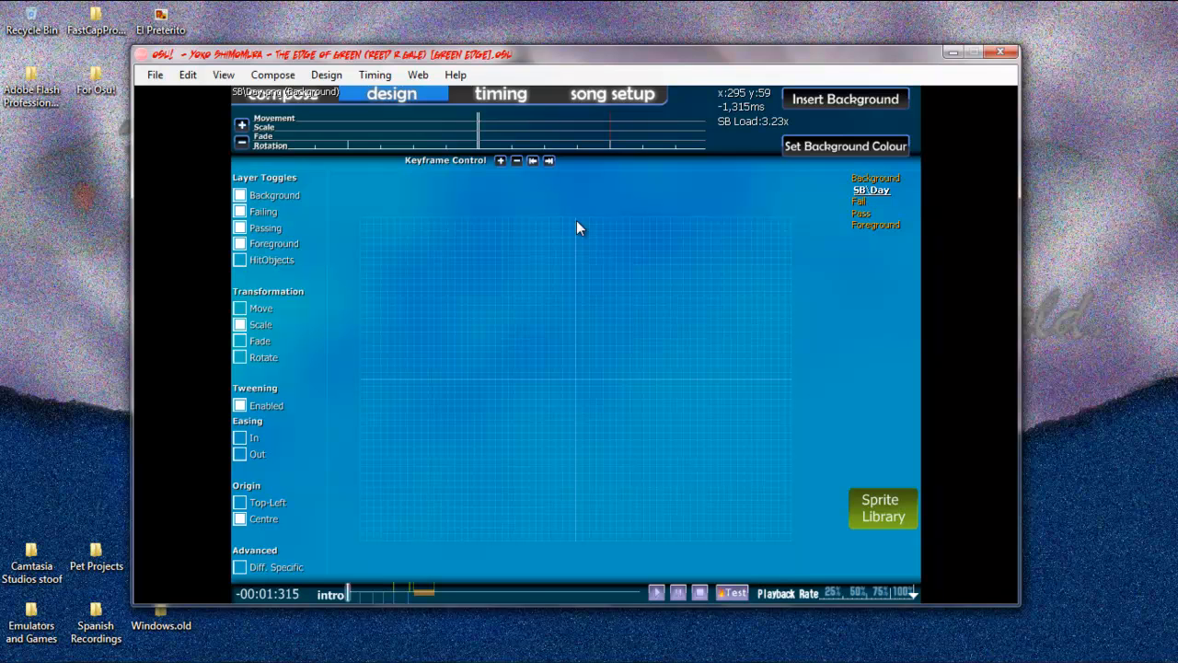
{"action": "left_click", "coordinate": [577, 225]}
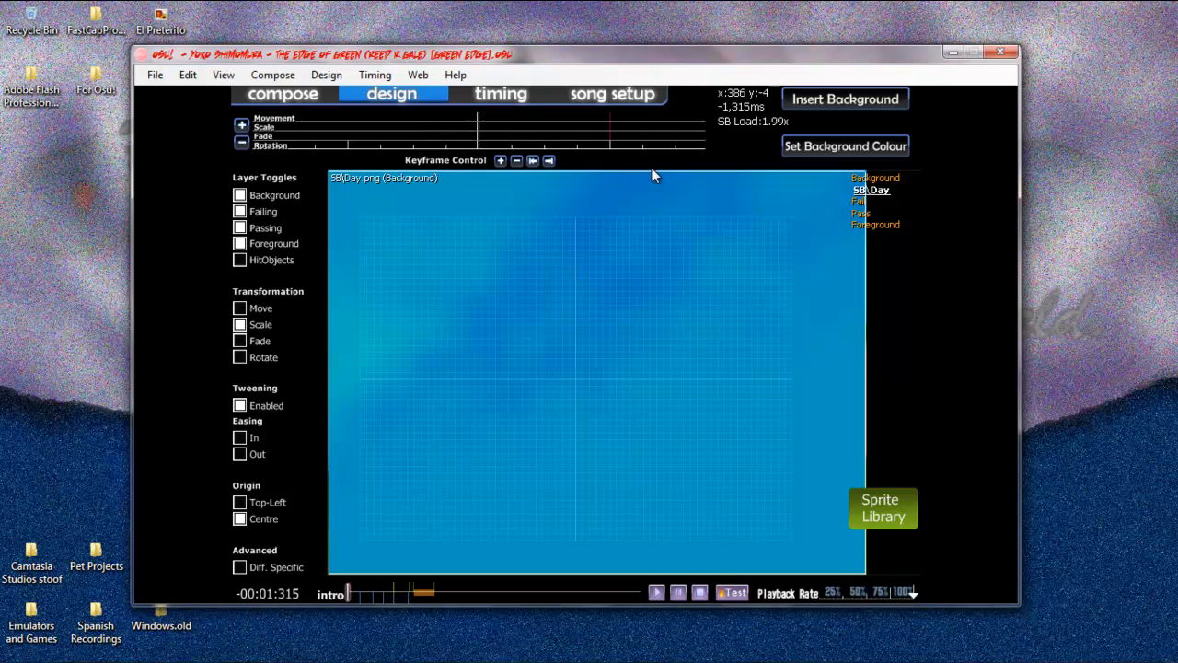
Step: Seek to 94,337 ms and add a Scale keyframe there for the SB\Day sprite
{"action": "scroll", "coordinate": [608, 199], "scroll_direction": "down", "scroll_amount": 1}
{"action": "scroll", "coordinate": [562, 206], "scroll_direction": "down", "scroll_amount": 3}
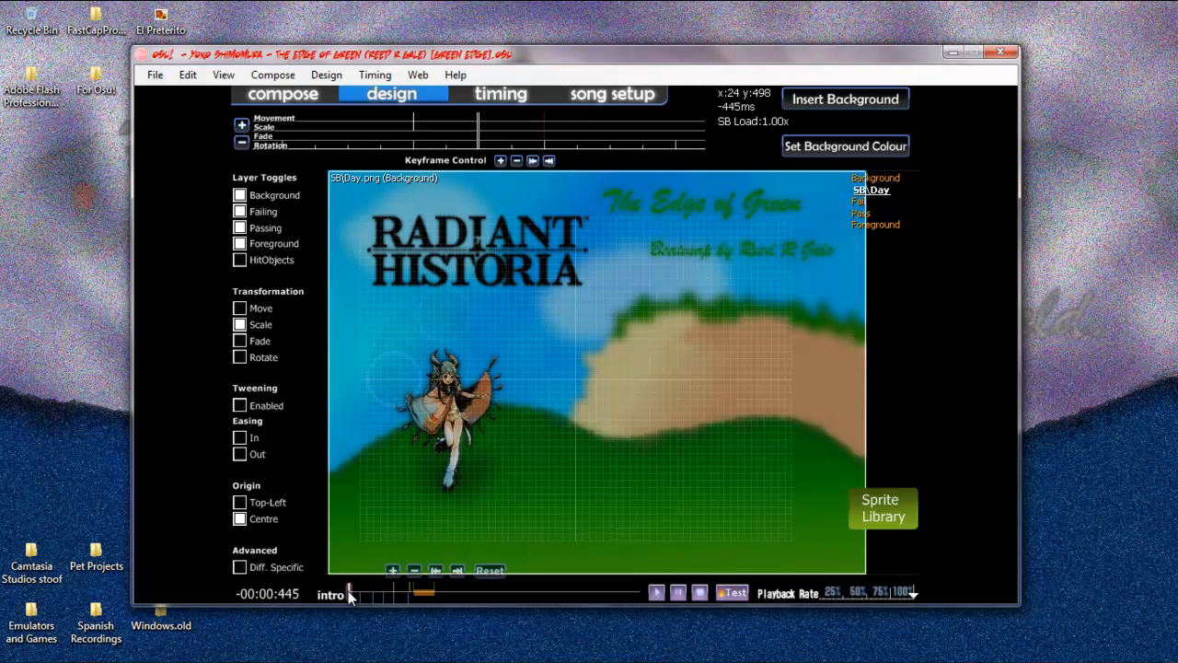
{"action": "left_click_drag", "start_coordinate": [365, 579], "coordinate": [465, 596]}
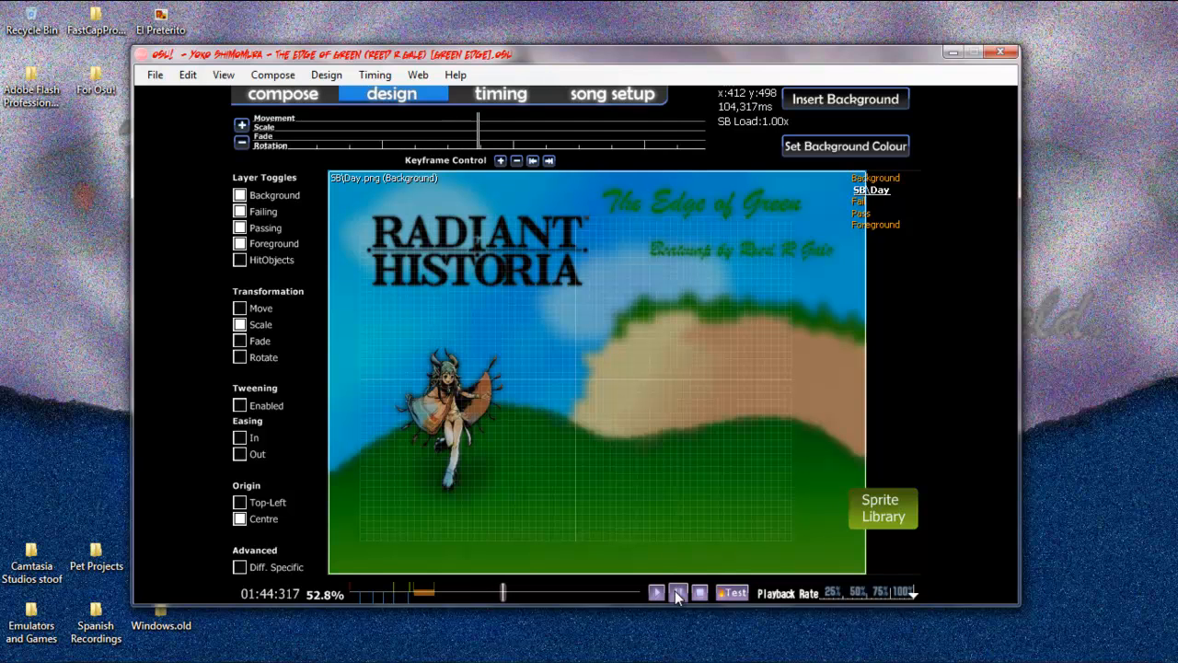
{"action": "scroll", "coordinate": [675, 590], "scroll_direction": "up", "scroll_amount": 6}
{"action": "scroll", "coordinate": [675, 590], "scroll_direction": "up", "scroll_amount": 2}
{"action": "scroll", "coordinate": [676, 591], "scroll_direction": "down", "scroll_amount": 2}
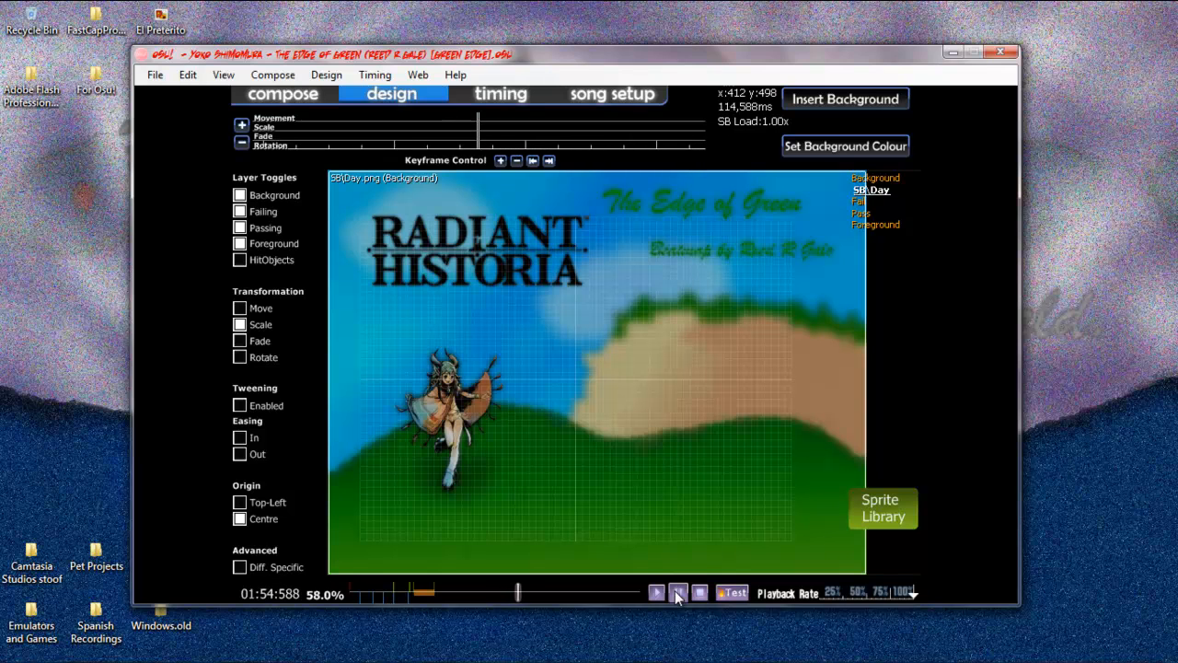
{"action": "scroll", "coordinate": [676, 595], "scroll_direction": "up", "scroll_amount": 5}
{"action": "scroll", "coordinate": [675, 595], "scroll_direction": "up", "scroll_amount": 4}
{"action": "scroll", "coordinate": [676, 595], "scroll_direction": "up", "scroll_amount": 2}
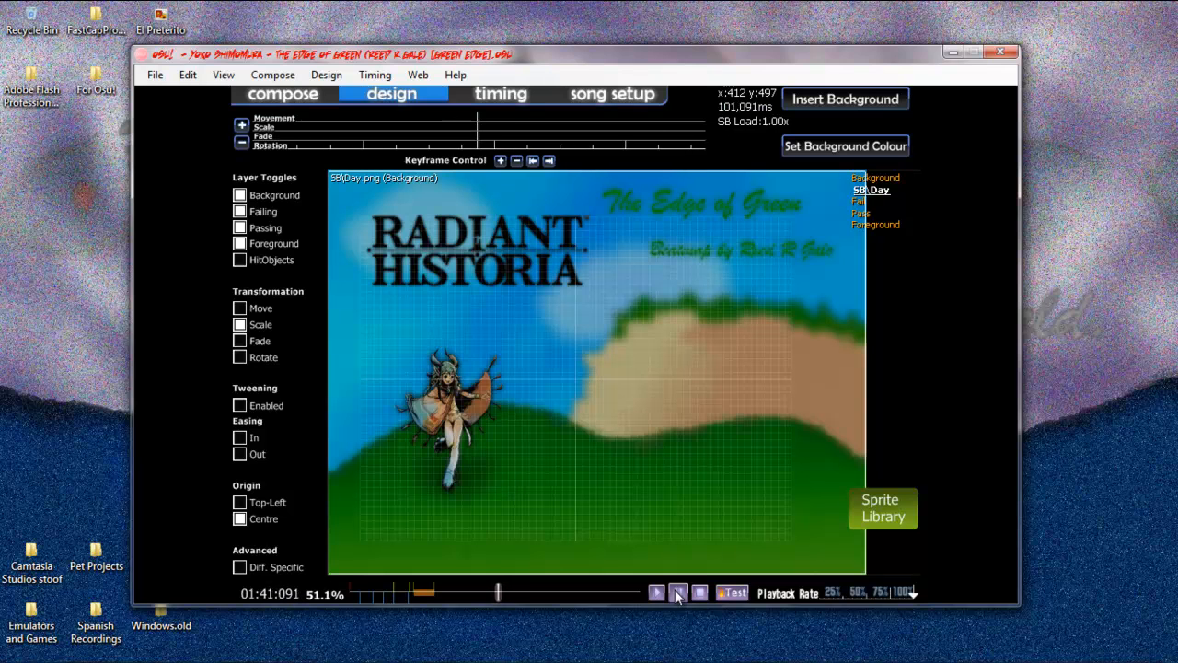
{"action": "scroll", "coordinate": [676, 594], "scroll_direction": "up", "scroll_amount": 4}
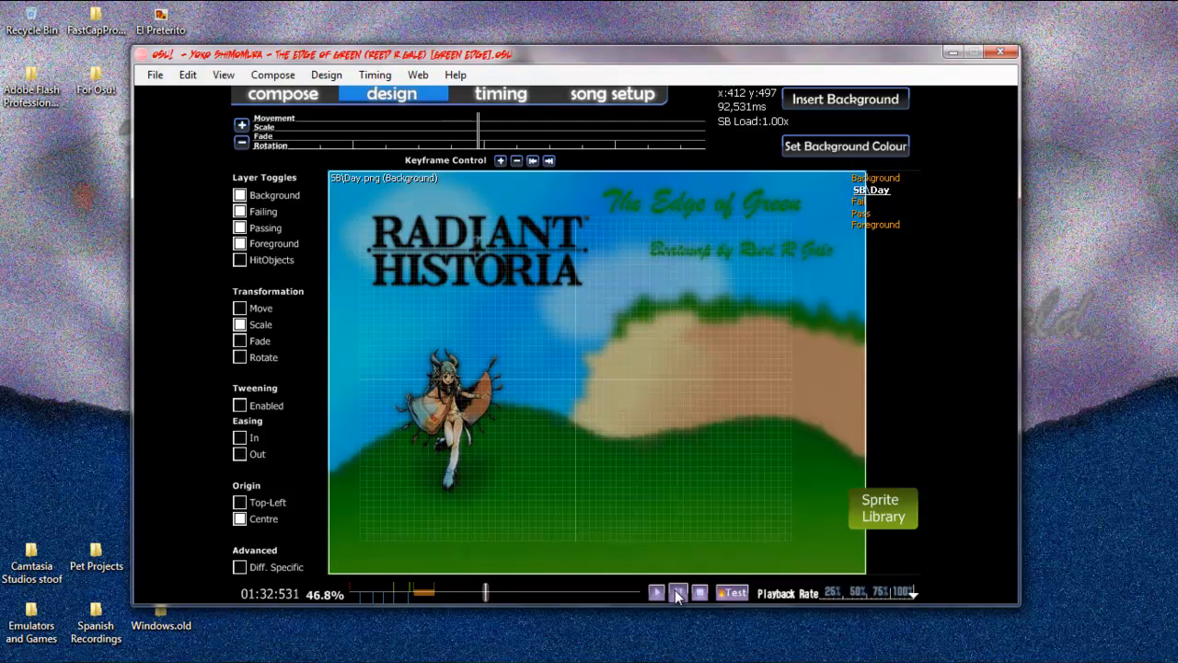
{"action": "scroll", "coordinate": [676, 597], "scroll_direction": "up", "scroll_amount": 3}
{"action": "left_click", "coordinate": [502, 161]}
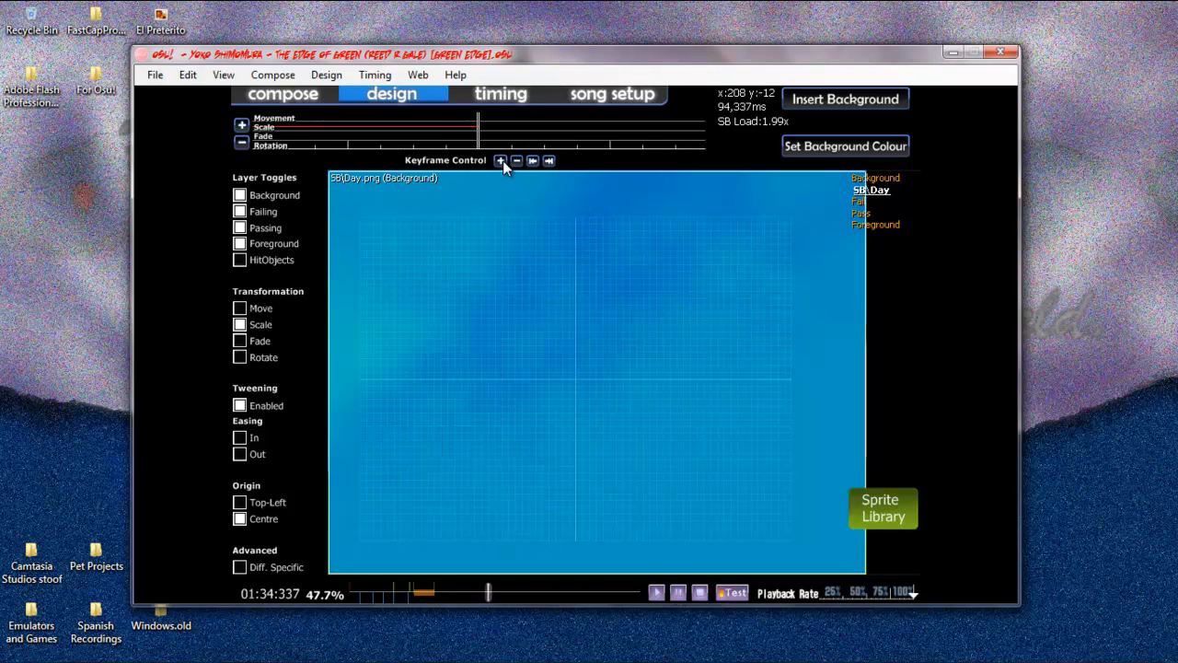
Step: Examine how far SB\Day's Scale line extends by jumping between keyframes and stepping through the timeline around them
{"action": "scroll", "coordinate": [508, 122], "scroll_direction": "up", "scroll_amount": 1}
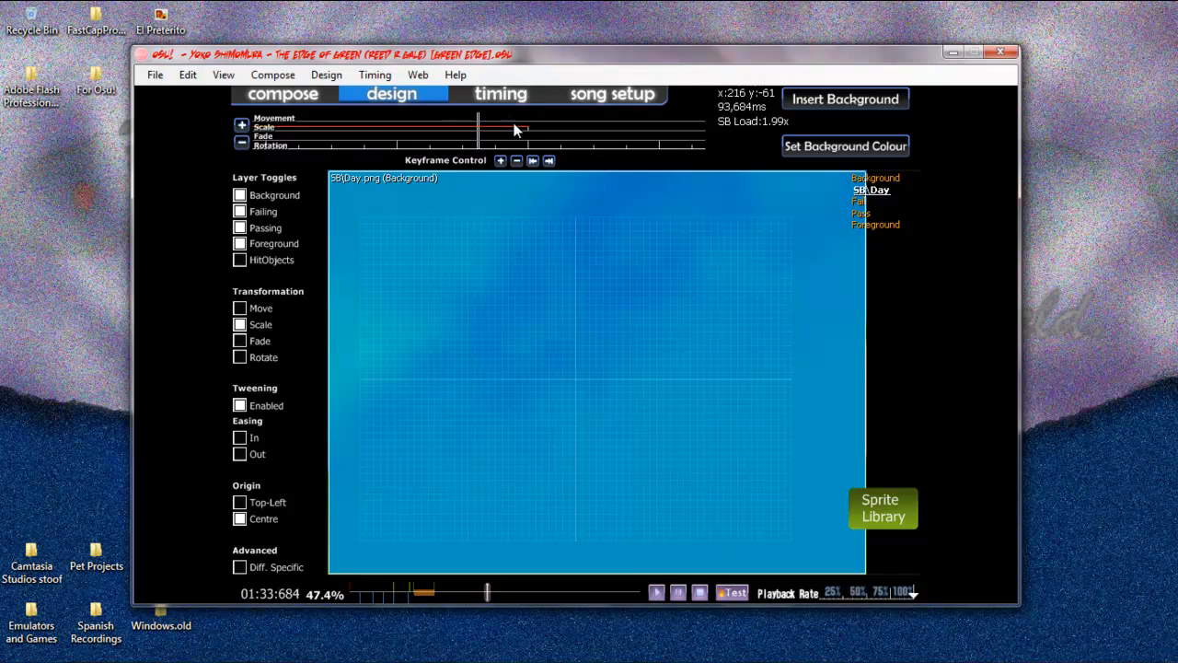
{"action": "scroll", "coordinate": [514, 126], "scroll_direction": "up", "scroll_amount": 1}
{"action": "left_click", "coordinate": [534, 160]}
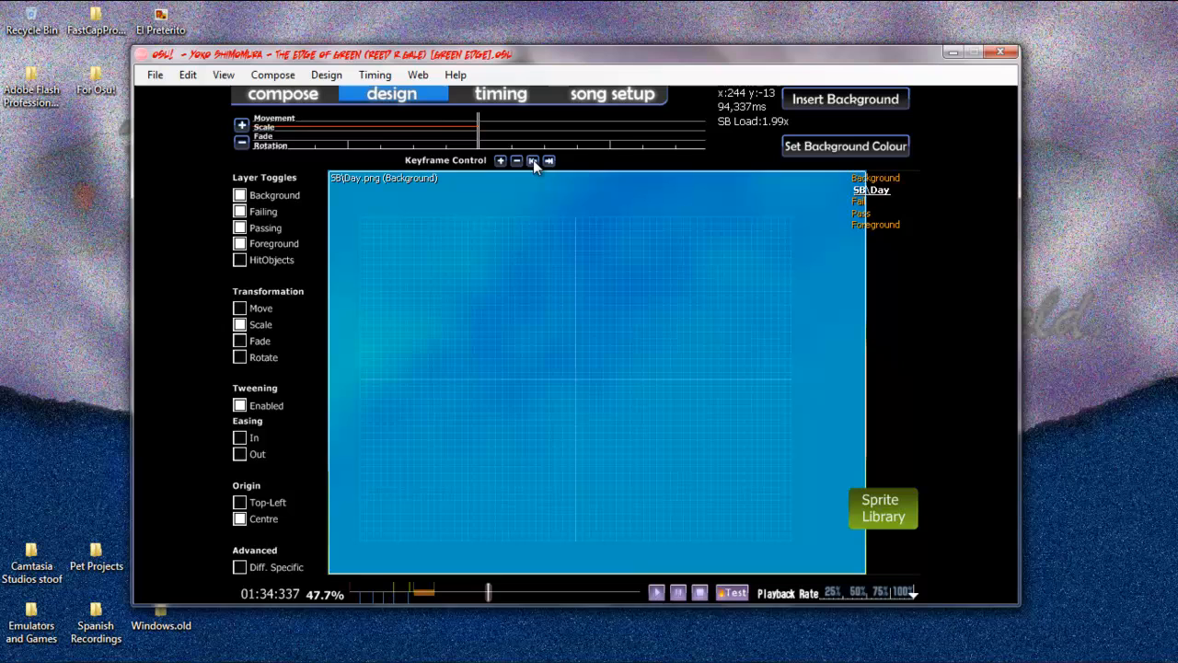
{"action": "left_click", "coordinate": [533, 160]}
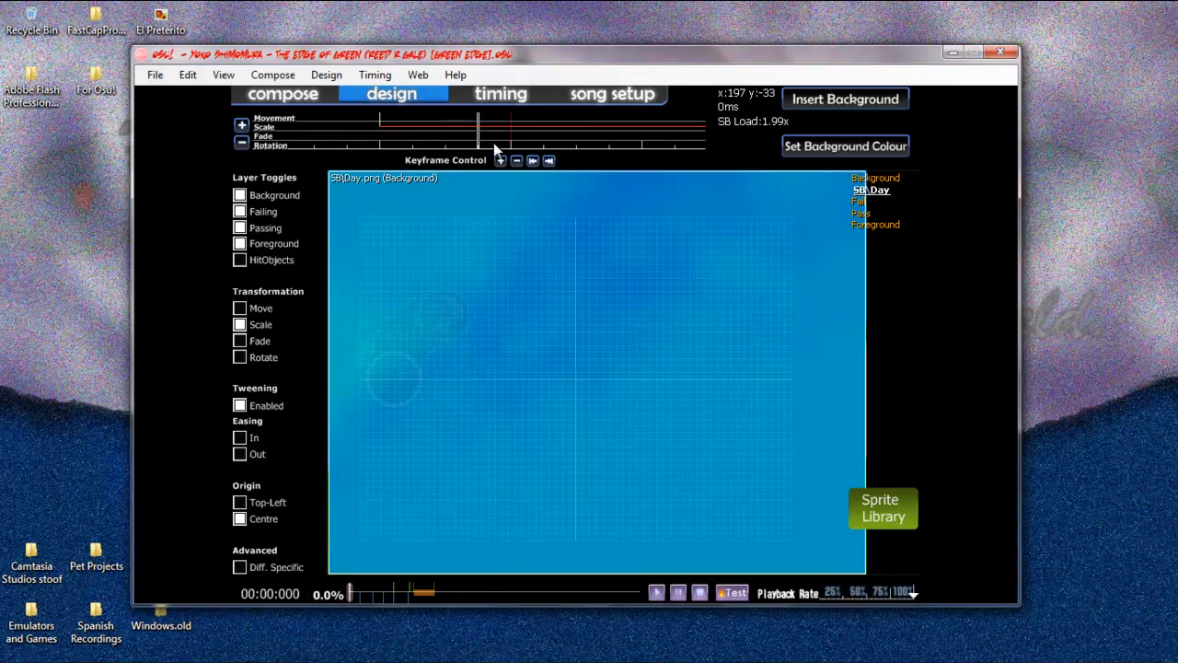
{"action": "scroll", "coordinate": [493, 137], "scroll_direction": "up", "scroll_amount": 1}
{"action": "scroll", "coordinate": [493, 132], "scroll_direction": "up", "scroll_amount": 1}
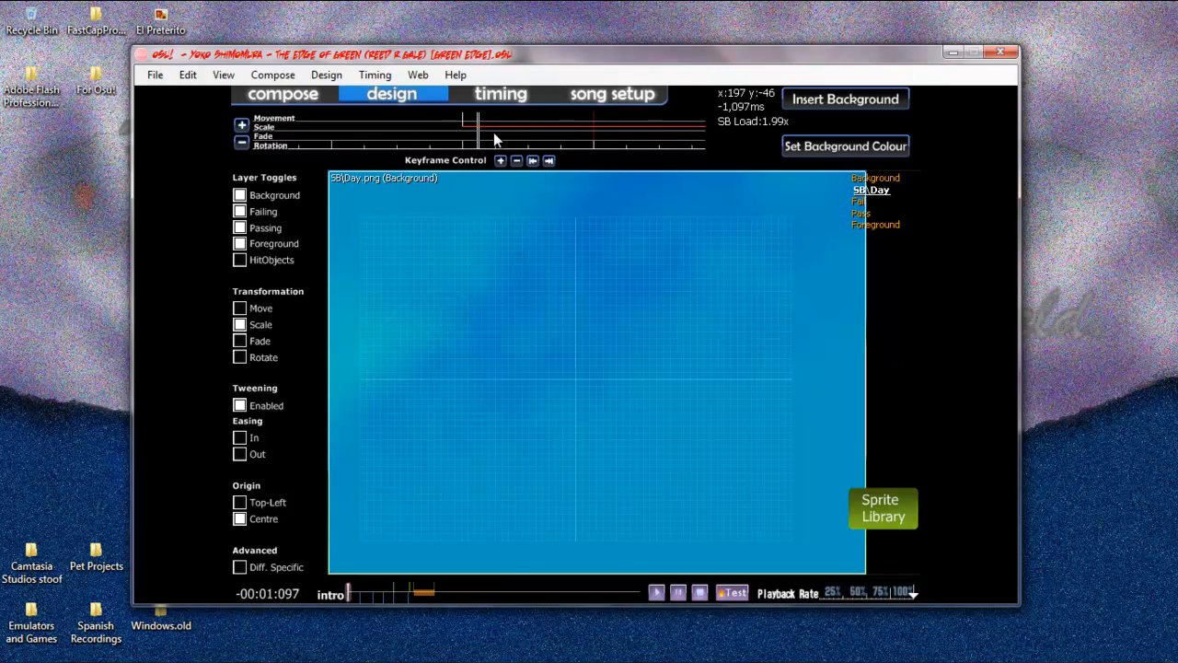
{"action": "scroll", "coordinate": [493, 132], "scroll_direction": "down", "scroll_amount": 2}
{"action": "scroll", "coordinate": [497, 136], "scroll_direction": "down", "scroll_amount": 2}
{"action": "scroll", "coordinate": [474, 134], "scroll_direction": "up", "scroll_amount": 12}
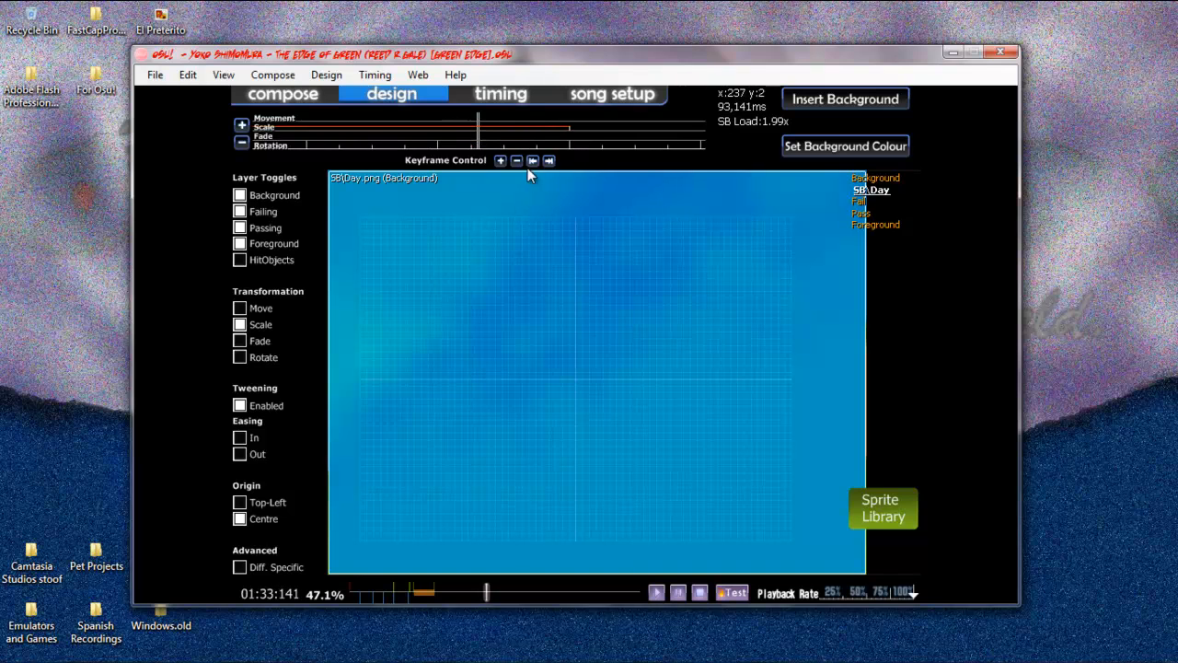
{"action": "scroll", "coordinate": [539, 157], "scroll_direction": "down", "scroll_amount": 12}
{"action": "scroll", "coordinate": [538, 158], "scroll_direction": "up", "scroll_amount": 3}
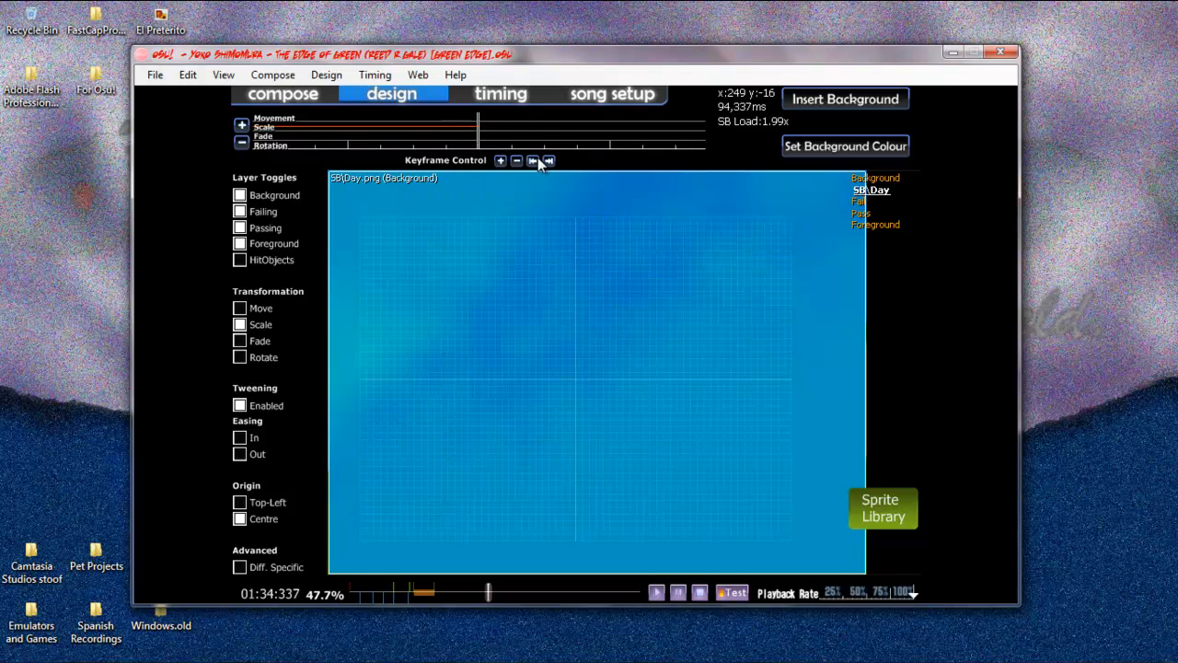
{"action": "scroll", "coordinate": [553, 203], "scroll_direction": "down", "scroll_amount": 2}
{"action": "left_click", "coordinate": [532, 160]}
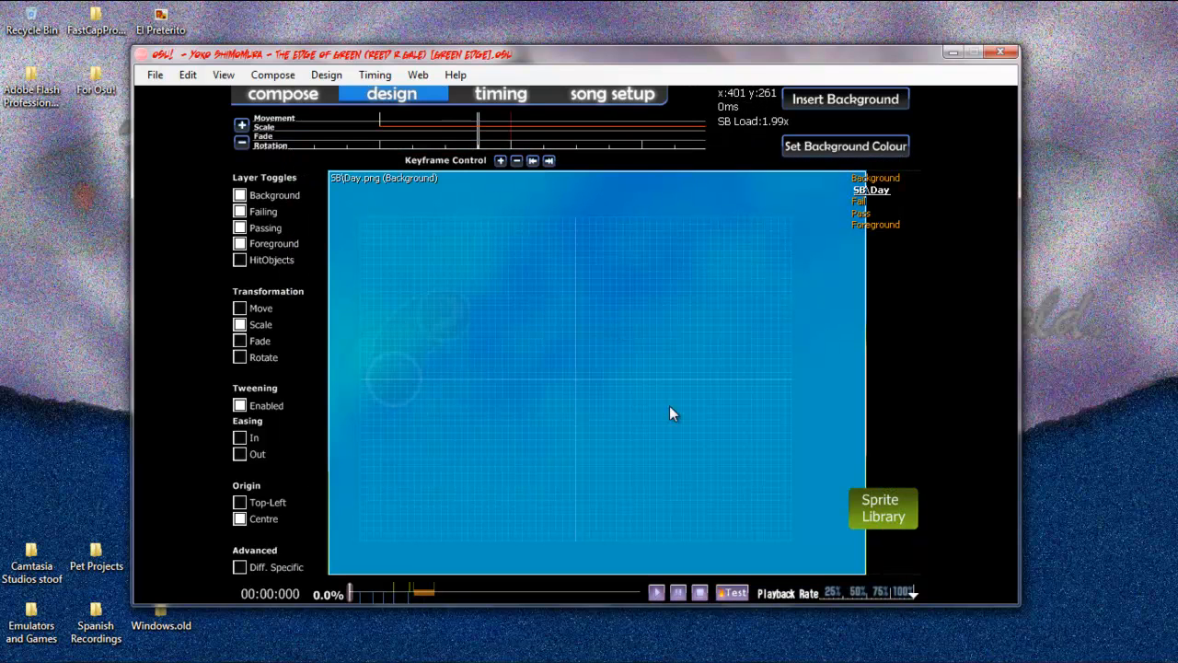
Step: Try scaling SB\Day up beyond the storyboard frame at 94,337 ms
{"action": "left_click", "coordinate": [360, 594]}
{"action": "left_click_drag", "start_coordinate": [362, 589], "coordinate": [487, 577]}
{"action": "key", "text": "space"}
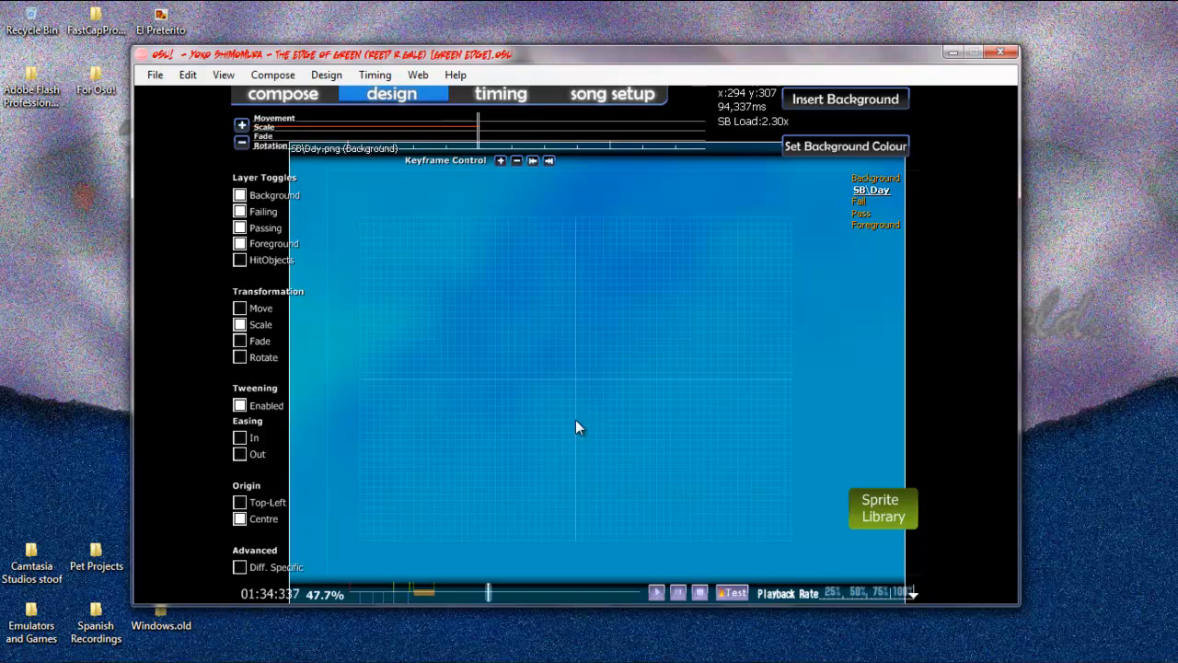
{"action": "scroll", "coordinate": [559, 383], "scroll_direction": "up", "scroll_amount": 12}
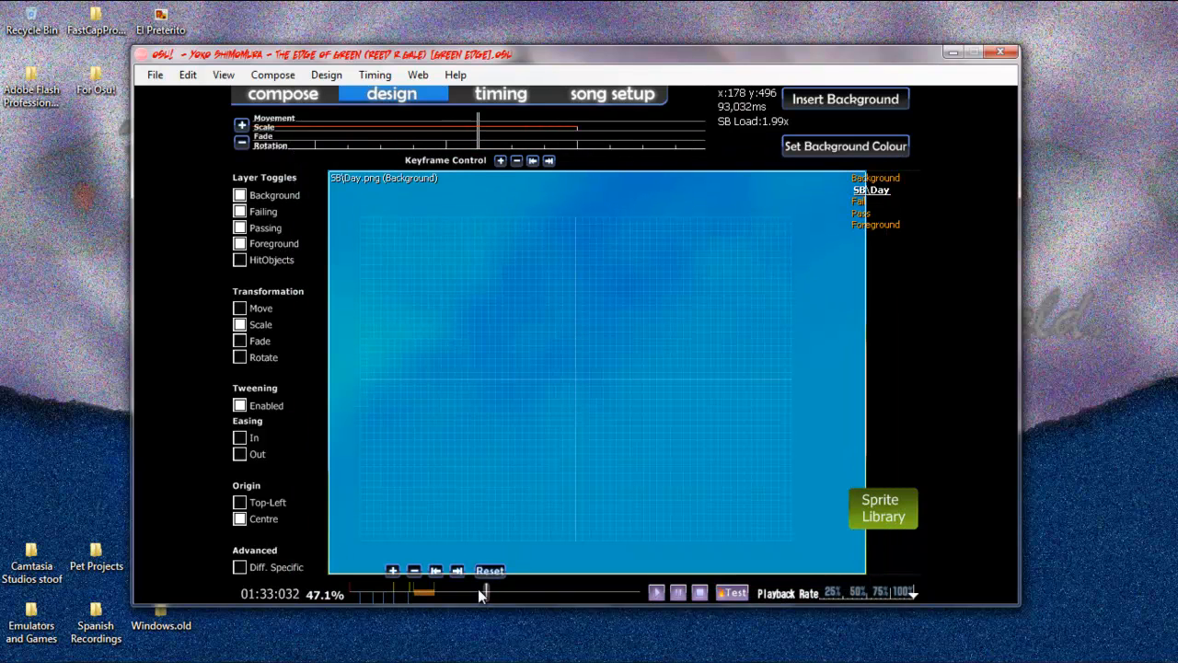
Step: Return to the intro and examine where SB\Day's Scale line starts, stopping at -1,315 ms
{"action": "left_click_drag", "start_coordinate": [481, 595], "coordinate": [340, 592]}
{"action": "scroll", "coordinate": [451, 448], "scroll_direction": "up", "scroll_amount": 10}
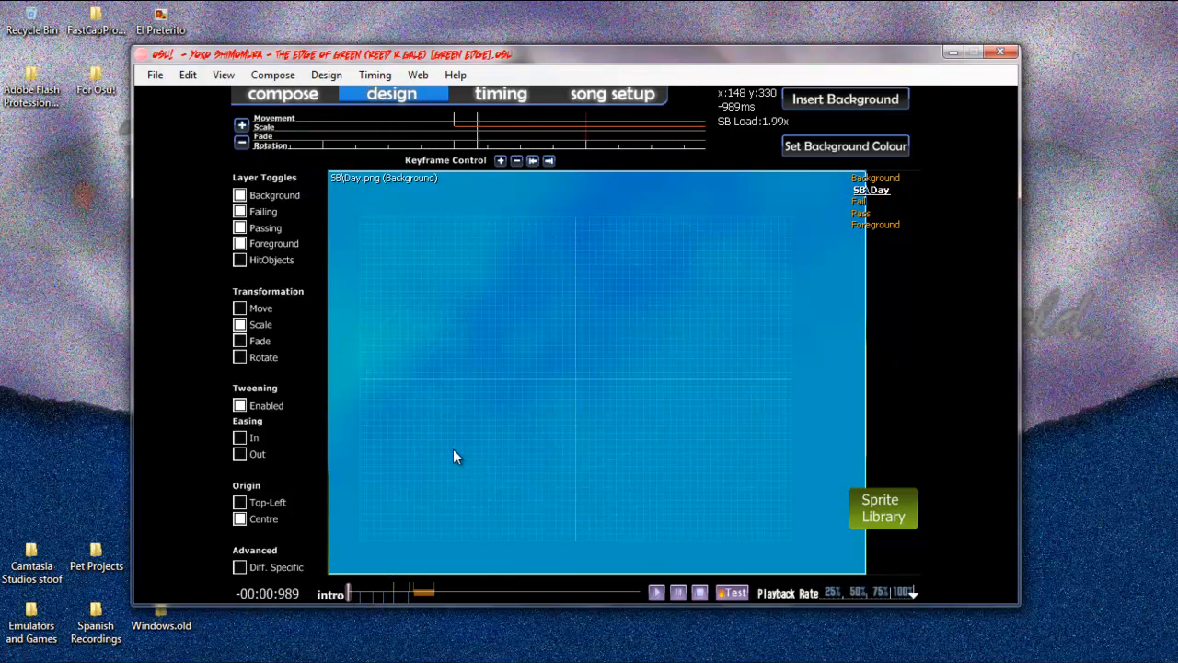
{"action": "scroll", "coordinate": [451, 448], "scroll_direction": "down", "scroll_amount": 1}
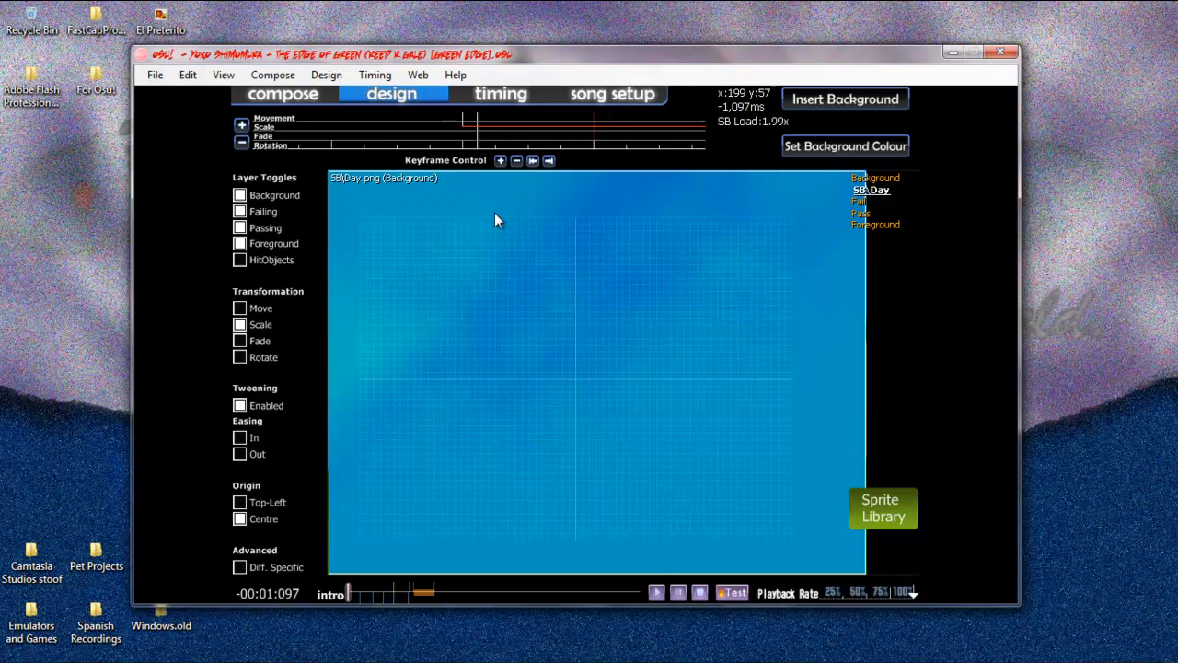
{"action": "scroll", "coordinate": [492, 221], "scroll_direction": "up", "scroll_amount": 1}
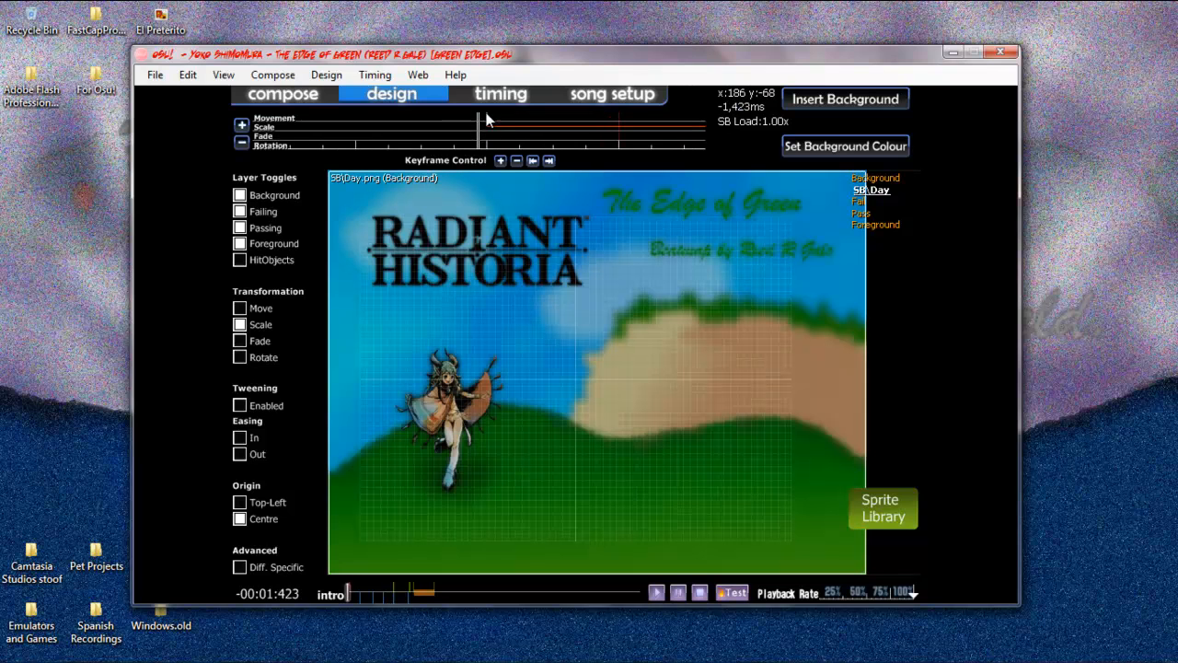
{"action": "scroll", "coordinate": [488, 152], "scroll_direction": "down", "scroll_amount": 1}
{"action": "scroll", "coordinate": [494, 200], "scroll_direction": "up", "scroll_amount": 1}
{"action": "scroll", "coordinate": [494, 200], "scroll_direction": "down", "scroll_amount": 2}
{"action": "scroll", "coordinate": [494, 201], "scroll_direction": "down", "scroll_amount": 4}
{"action": "scroll", "coordinate": [494, 204], "scroll_direction": "up", "scroll_amount": 4}
{"action": "scroll", "coordinate": [494, 205], "scroll_direction": "up", "scroll_amount": 1}
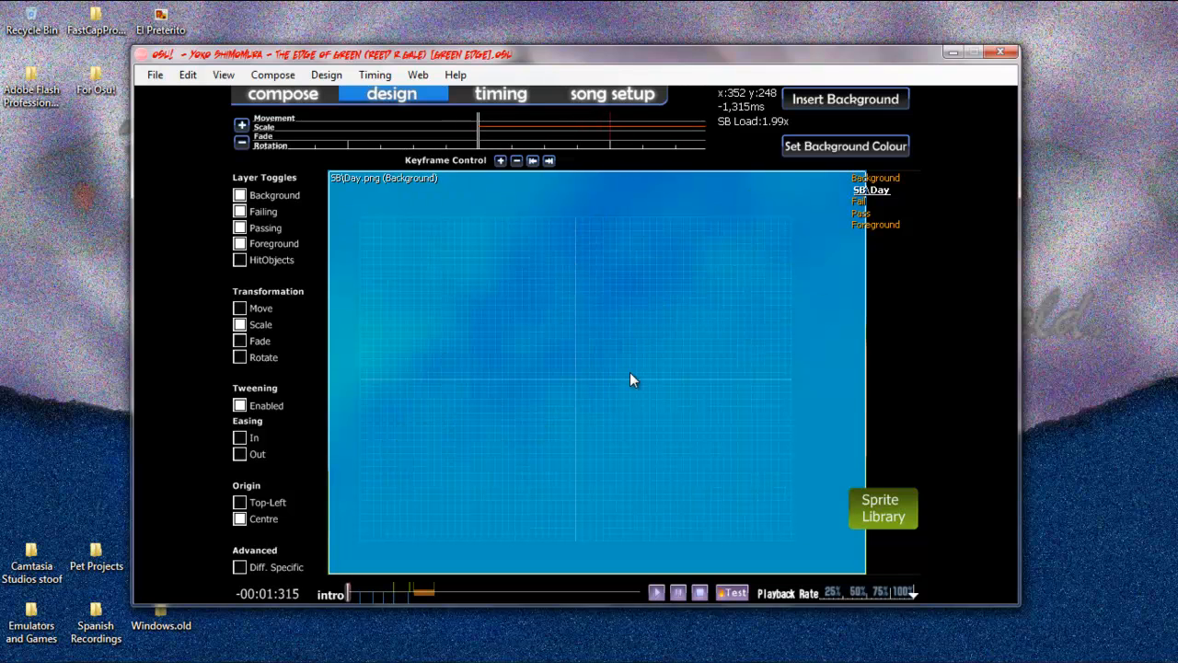
Step: Switch the transformation to Fade and add the SB\Aht.png sprite from the Sprite Library to the Foreground layer
{"action": "mouse_move", "coordinate": [237, 403]}
{"action": "left_click", "coordinate": [239, 340]}
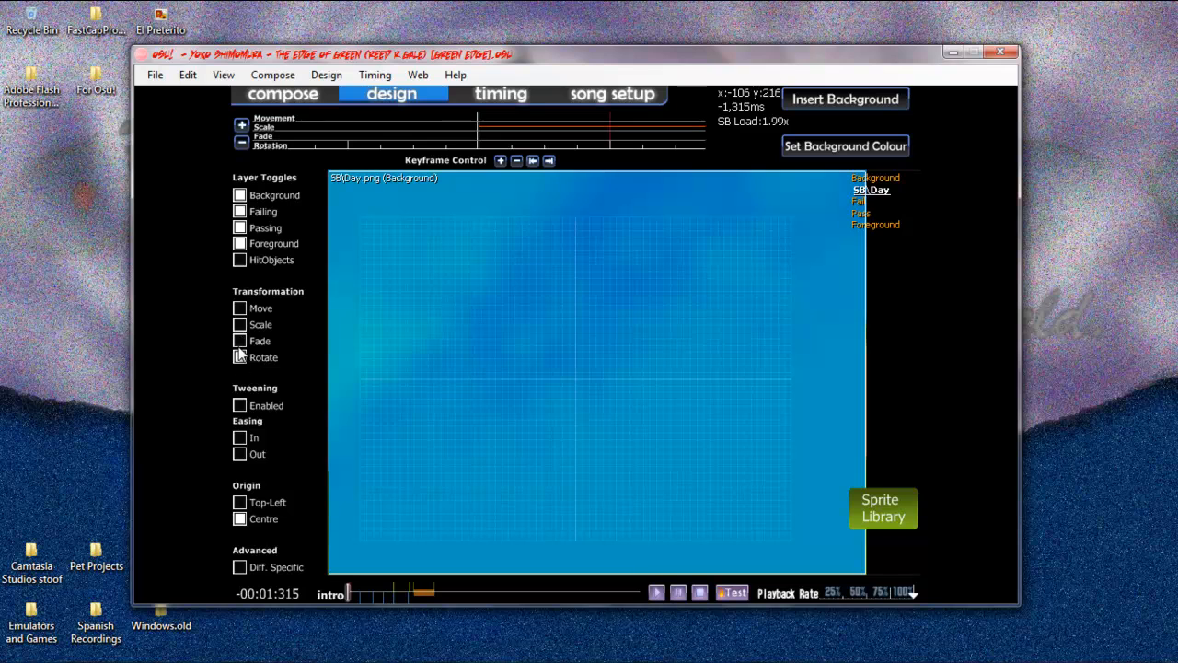
{"action": "left_click", "coordinate": [880, 511]}
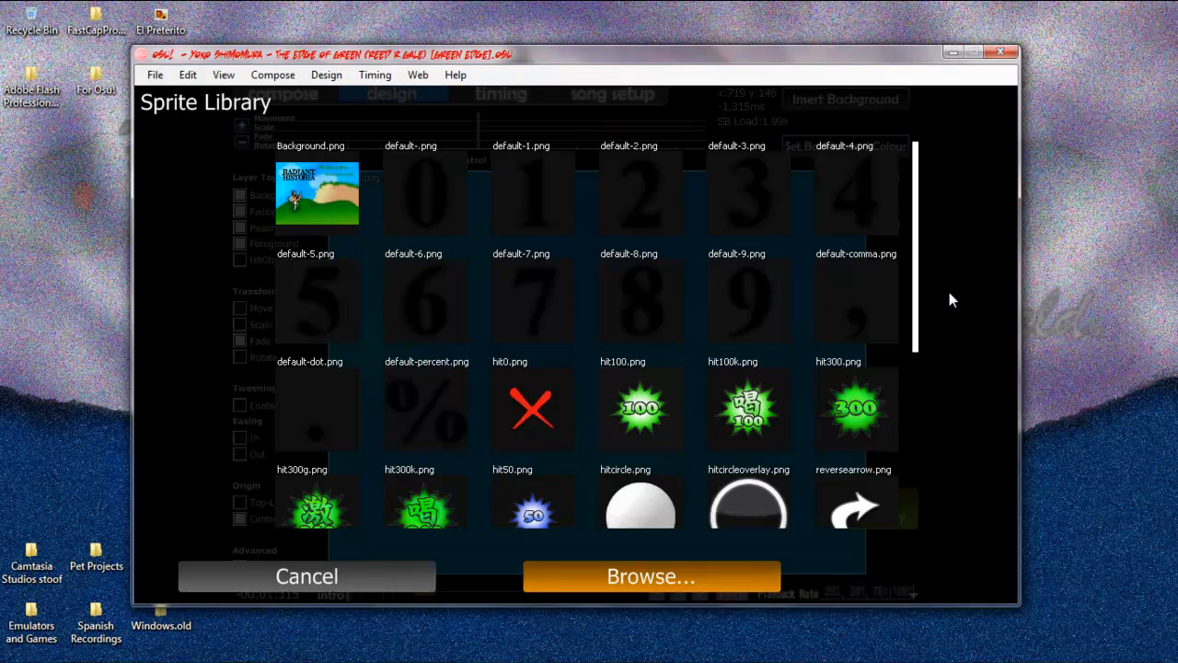
{"action": "left_click_drag", "start_coordinate": [917, 290], "coordinate": [935, 472]}
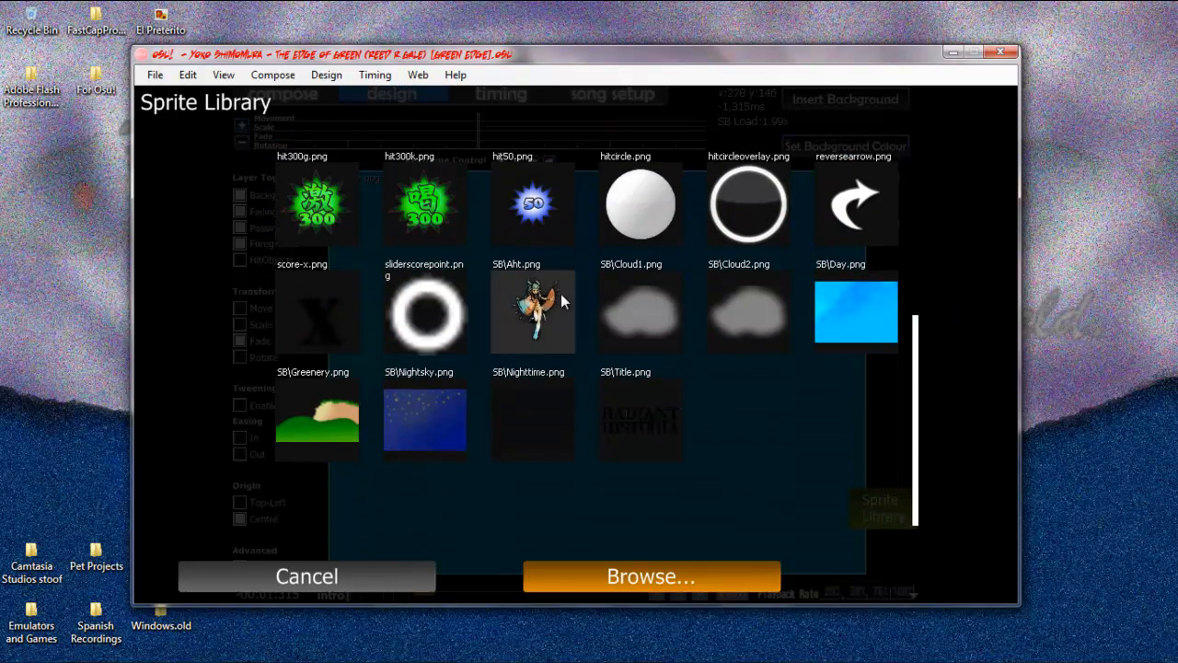
{"action": "left_click", "coordinate": [551, 298]}
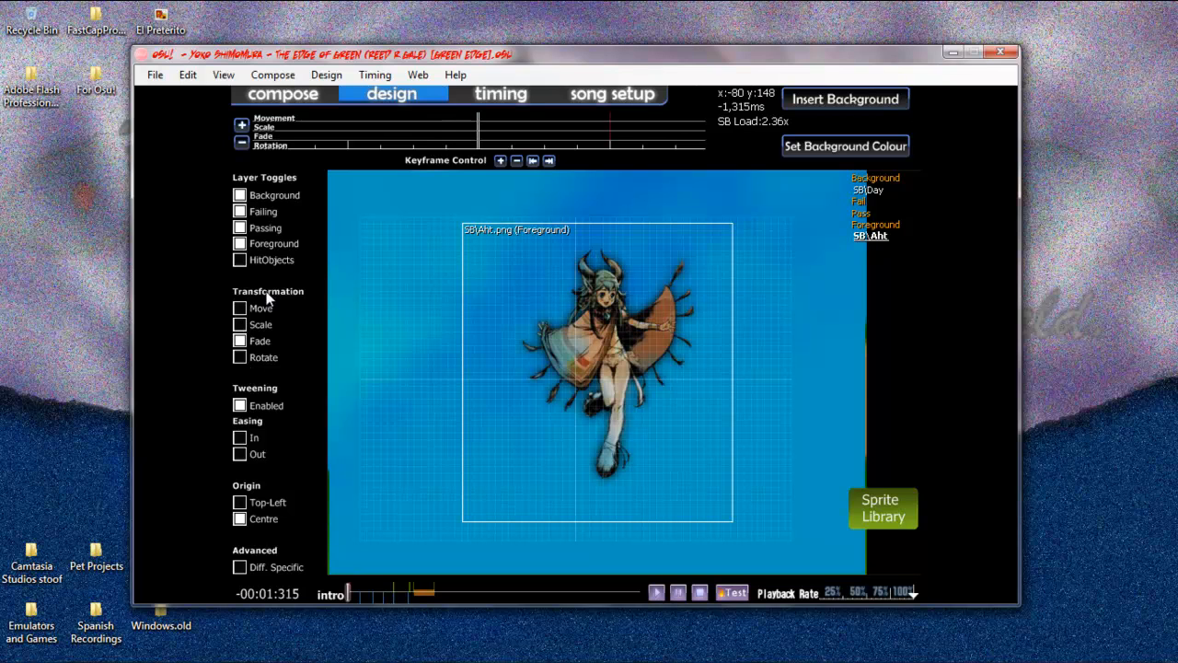
Step: Fade the SB\Day sprite out completely at -1,315 ms
{"action": "left_click", "coordinate": [860, 192]}
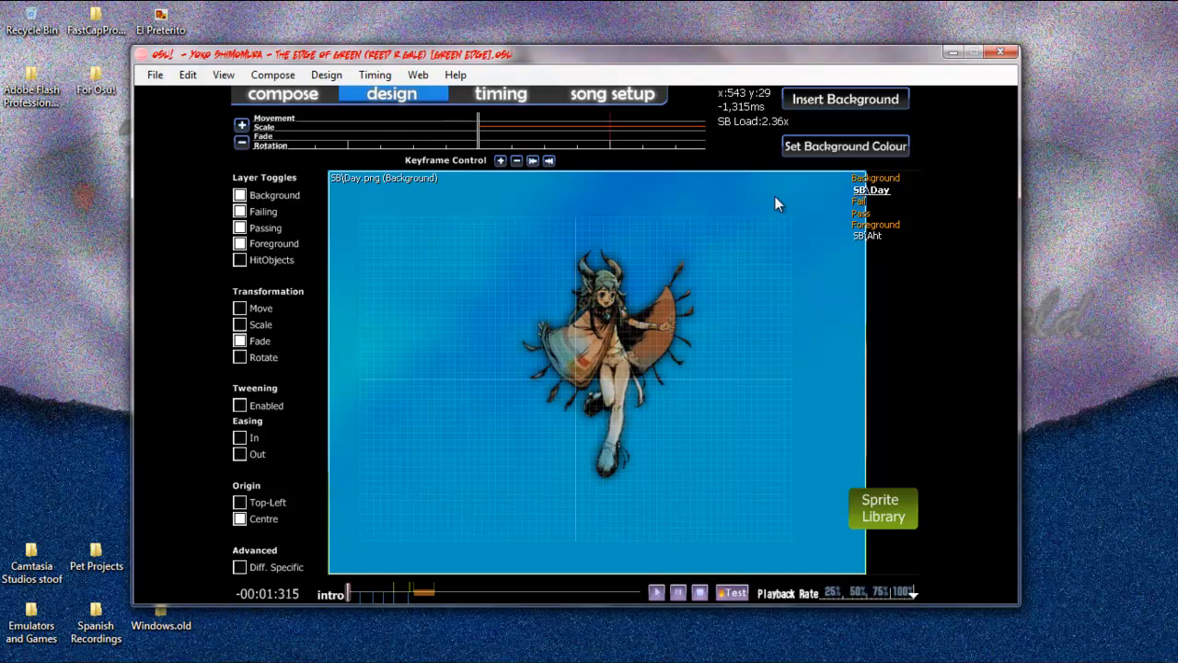
{"action": "left_click_drag", "start_coordinate": [512, 308], "coordinate": [520, 586]}
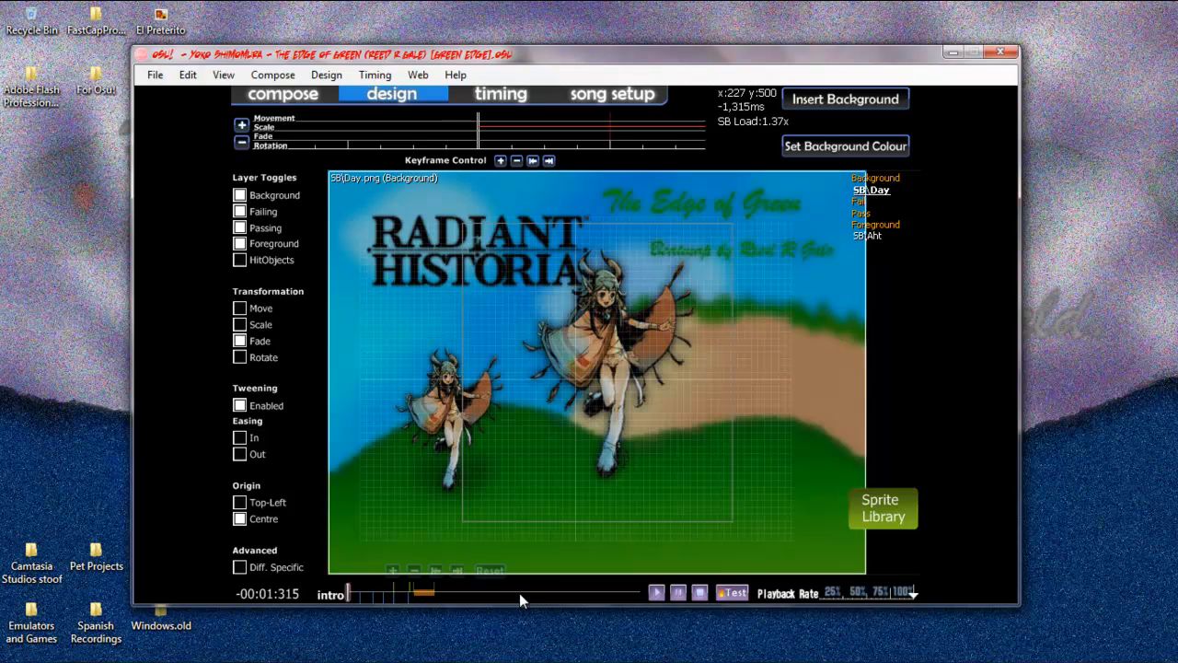
{"action": "right_click", "coordinate": [434, 315]}
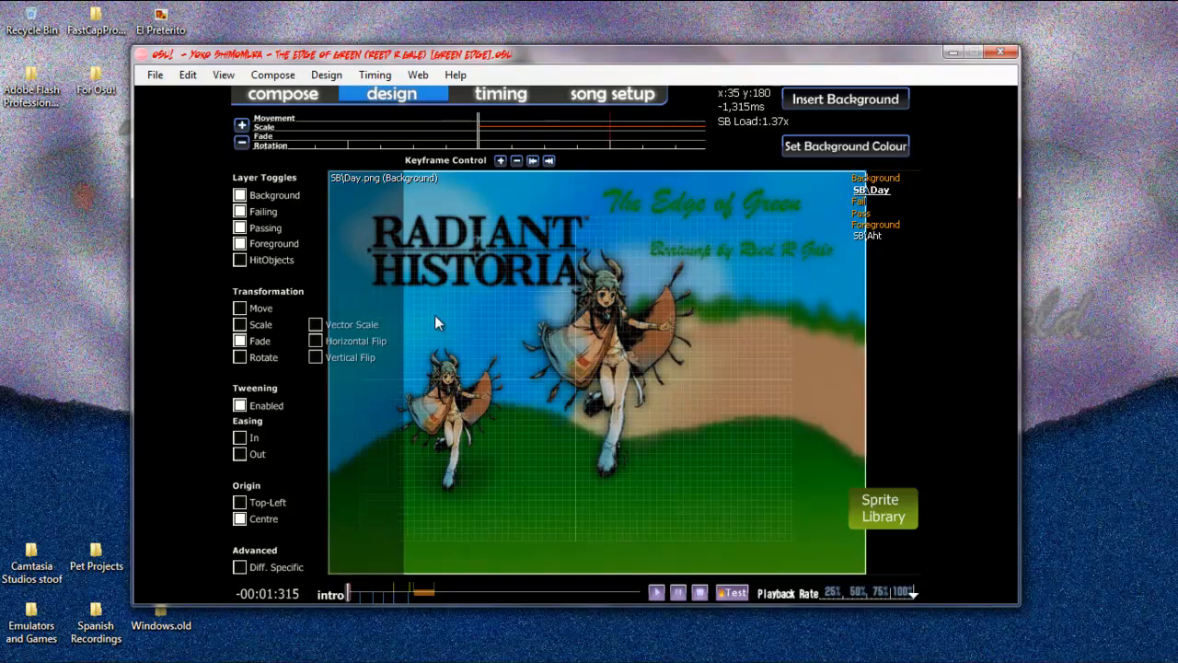
Step: Select SB\Aht, try fading it partially, and restore it to full opacity
{"action": "left_click", "coordinate": [865, 233]}
{"action": "left_click_drag", "start_coordinate": [638, 341], "coordinate": [549, 398]}
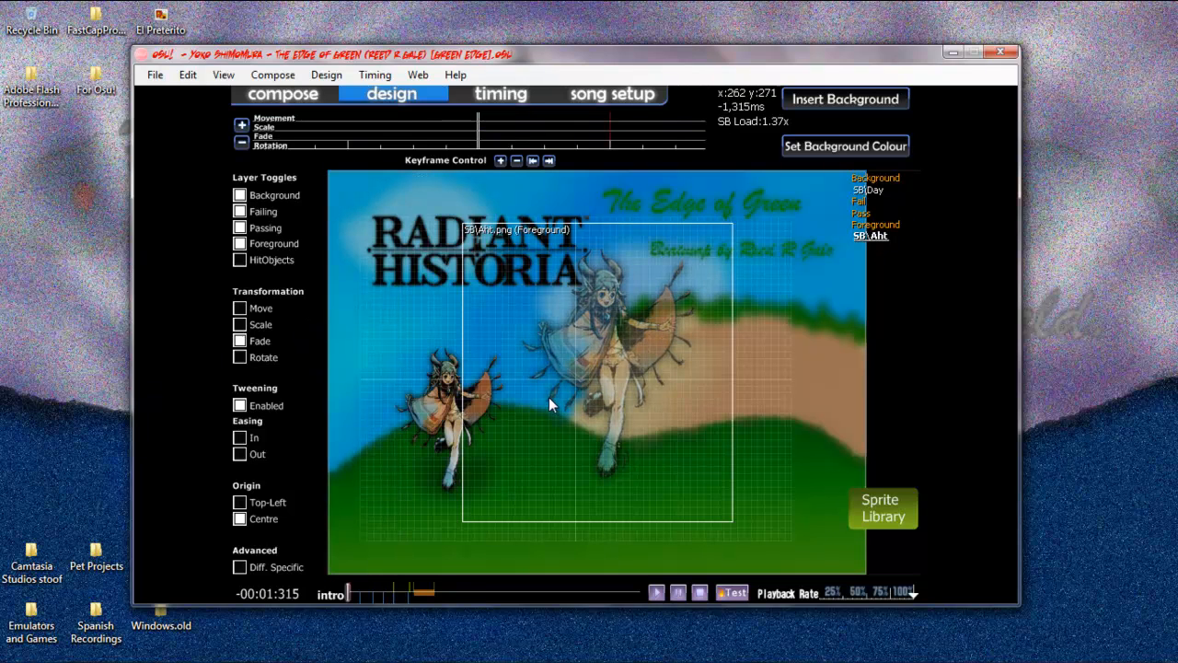
{"action": "left_click_drag", "start_coordinate": [604, 363], "coordinate": [593, 244]}
Step: Move SB\Aht over the matching character in the background image and scale it down towards that character's size
{"action": "left_click", "coordinate": [257, 306]}
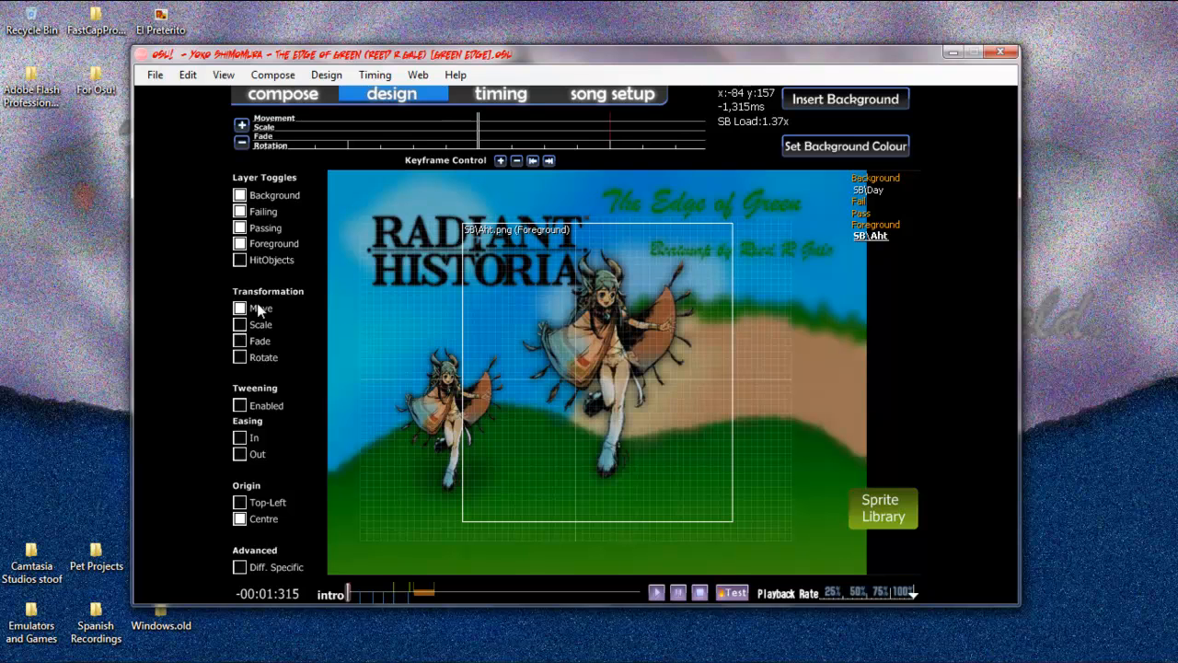
{"action": "left_click_drag", "start_coordinate": [588, 335], "coordinate": [437, 384]}
{"action": "left_click", "coordinate": [256, 325]}
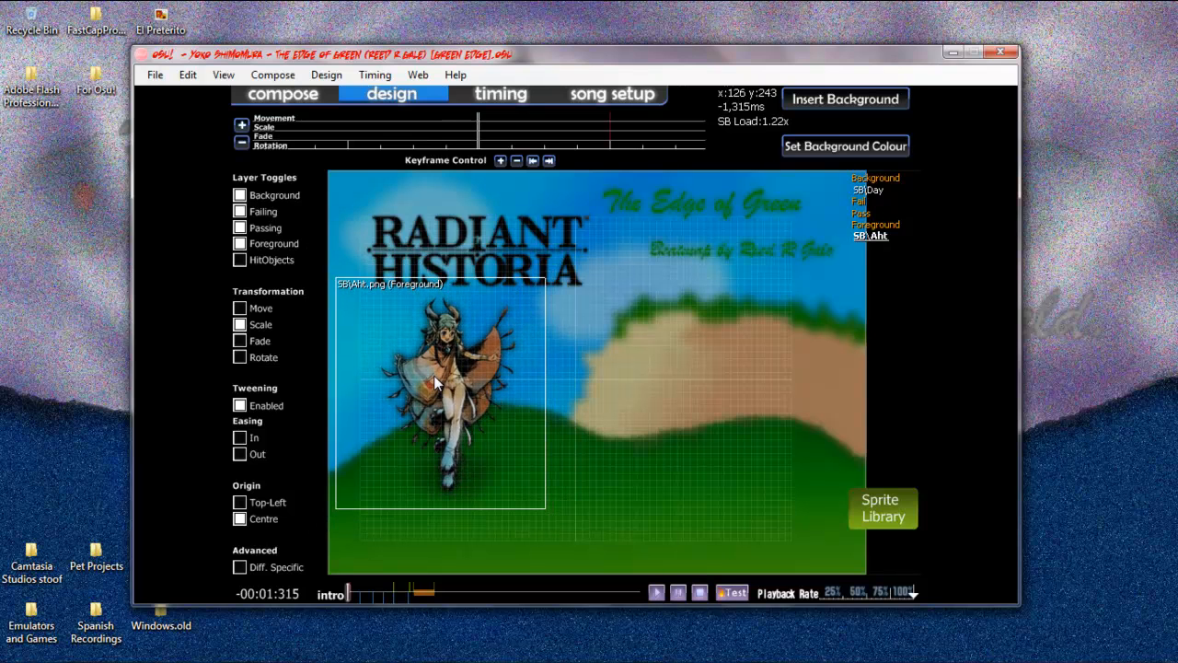
{"action": "left_click", "coordinate": [257, 313]}
{"action": "left_click_drag", "start_coordinate": [451, 391], "coordinate": [454, 419]}
{"action": "left_click", "coordinate": [255, 325]}
{"action": "left_click_drag", "start_coordinate": [448, 389], "coordinate": [460, 423]}
Step: Alternate between moving and scaling SB\Aht until it roughly overlaps the background character at -1,315 ms
{"action": "left_click", "coordinate": [261, 309]}
{"action": "left_click", "coordinate": [261, 325]}
{"action": "left_click", "coordinate": [255, 312]}
{"action": "left_click", "coordinate": [258, 325]}
{"action": "left_click", "coordinate": [242, 308]}
{"action": "left_click", "coordinate": [263, 328]}
{"action": "left_click_drag", "start_coordinate": [461, 416], "coordinate": [459, 419]}
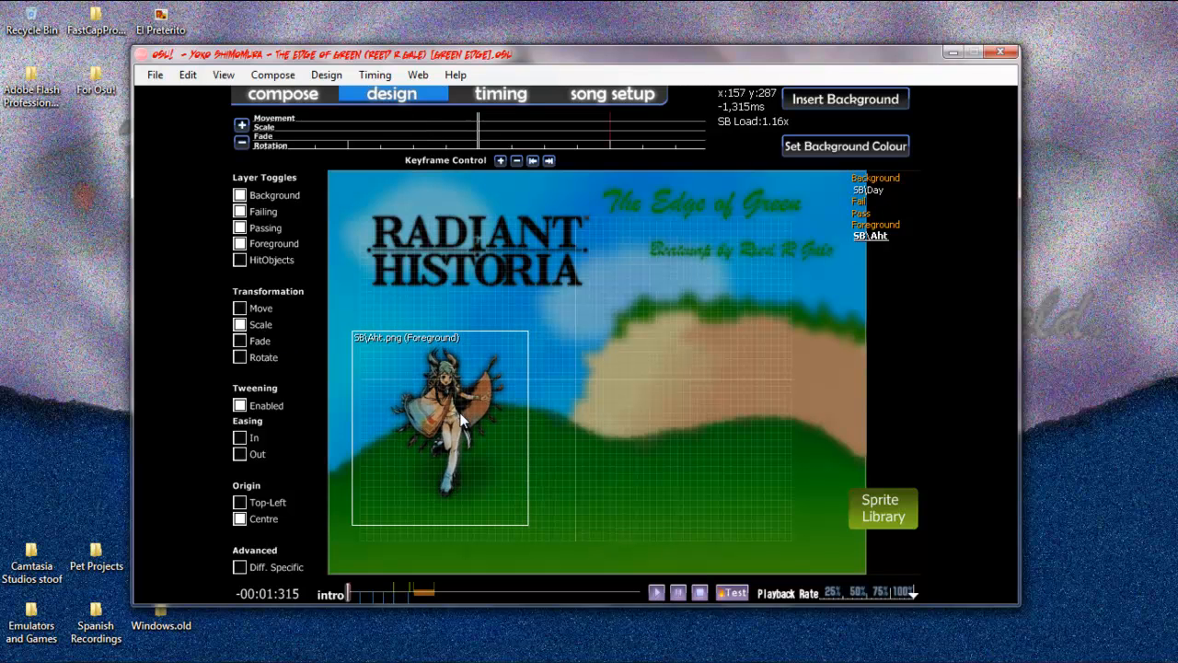
Step: Fine-tune SB\Aht with slight moves and a small scale reduction to align it precisely with the background character
{"action": "left_click", "coordinate": [258, 310]}
{"action": "left_click_drag", "start_coordinate": [442, 416], "coordinate": [445, 417]}
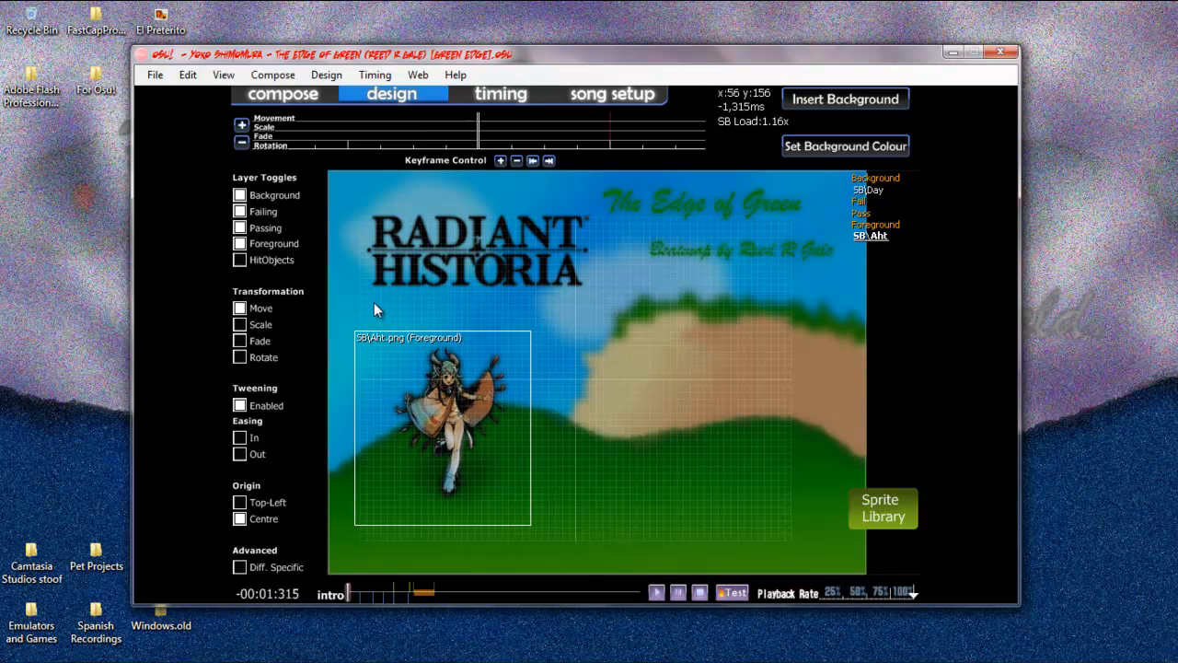
{"action": "left_click", "coordinate": [272, 323]}
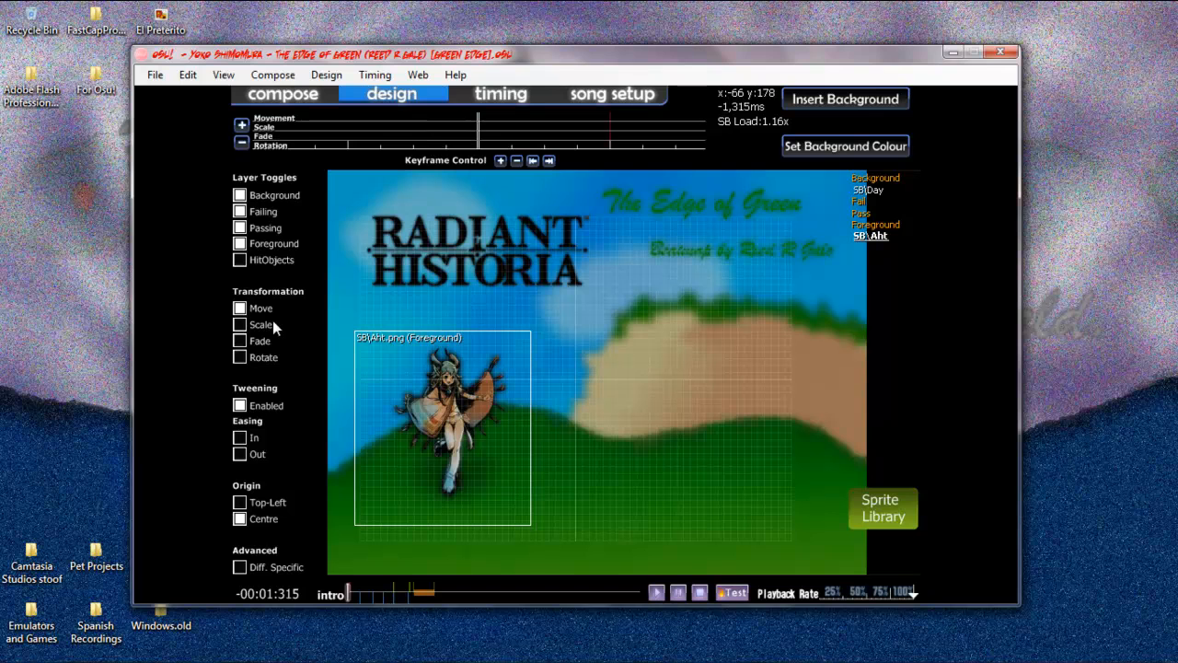
{"action": "left_click_drag", "start_coordinate": [454, 408], "coordinate": [451, 405]}
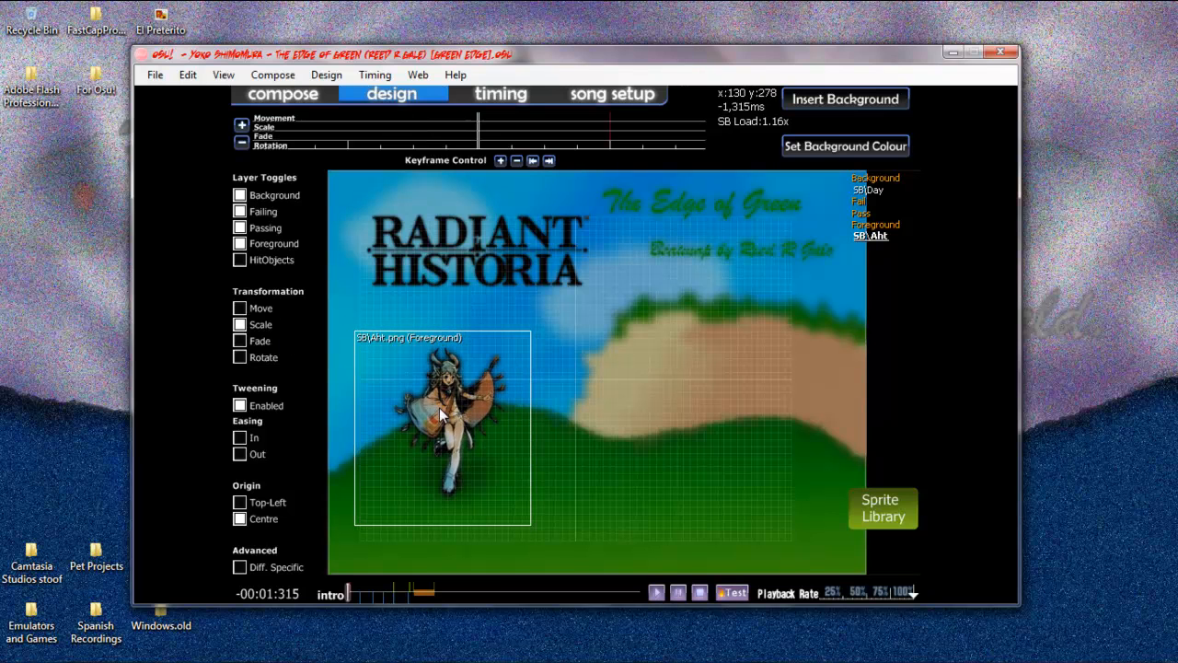
{"action": "left_click", "coordinate": [262, 309]}
{"action": "left_click_drag", "start_coordinate": [444, 423], "coordinate": [445, 425]}
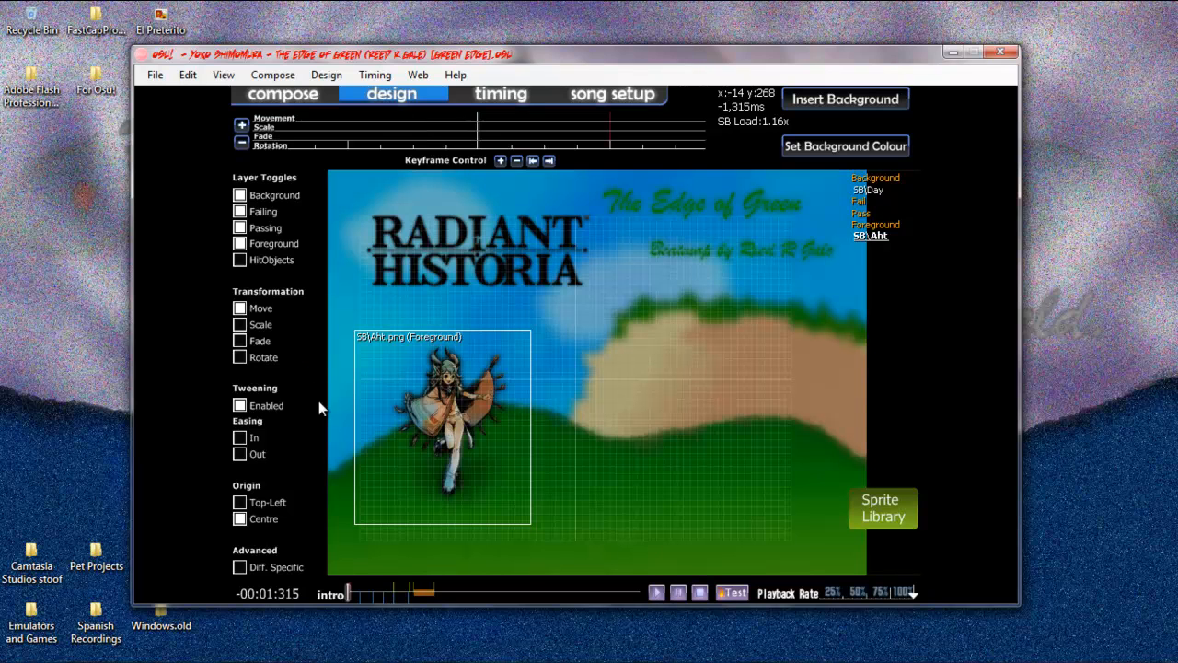
{"action": "left_click", "coordinate": [239, 324]}
{"action": "left_click_drag", "start_coordinate": [432, 409], "coordinate": [431, 411]}
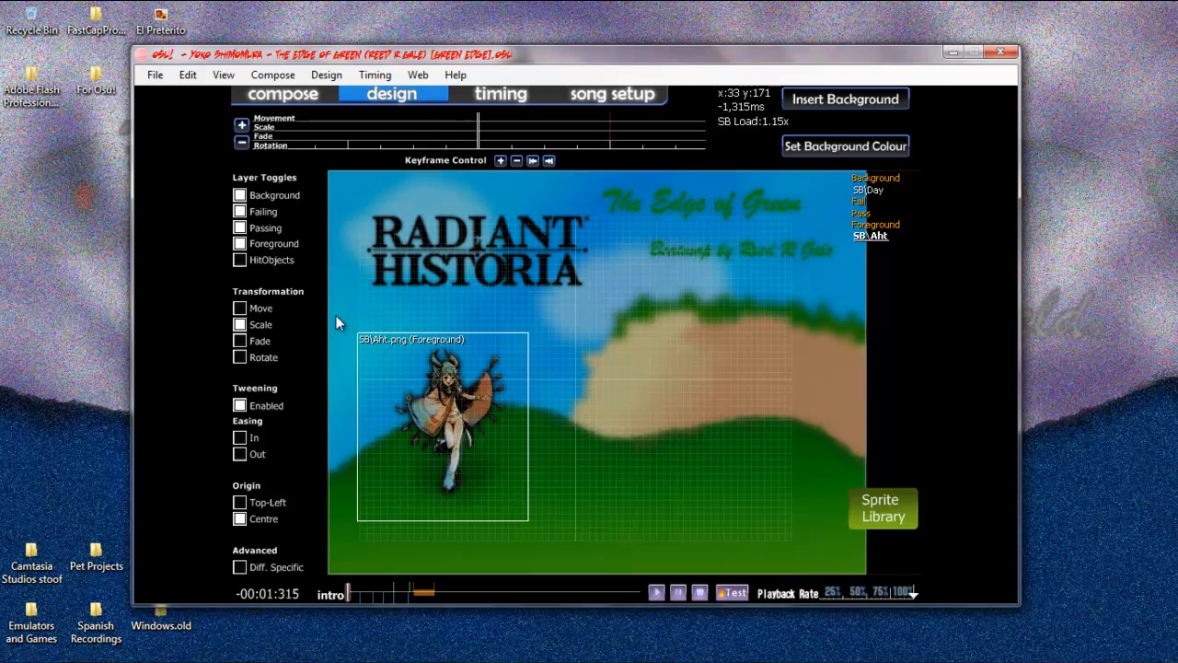
Step: Add the SB\Title sprite from the sprite library to the foreground and scale it down well inside the playfield
{"action": "left_click", "coordinate": [875, 510]}
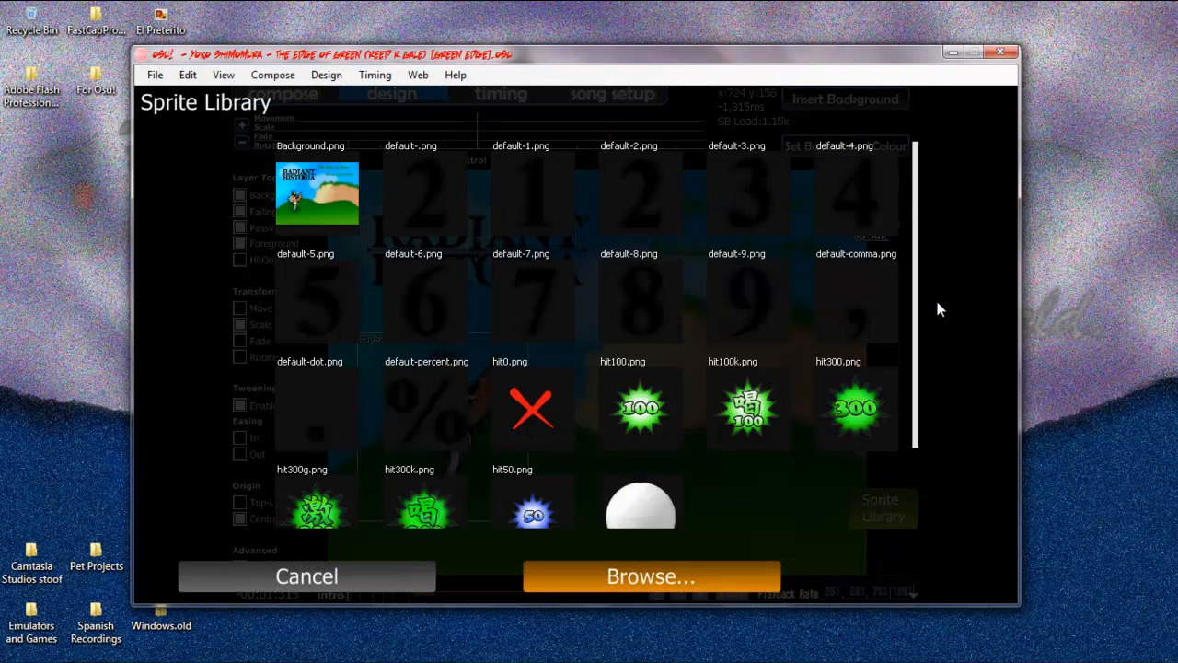
{"action": "scroll", "coordinate": [935, 419], "scroll_direction": "down", "scroll_amount": 5}
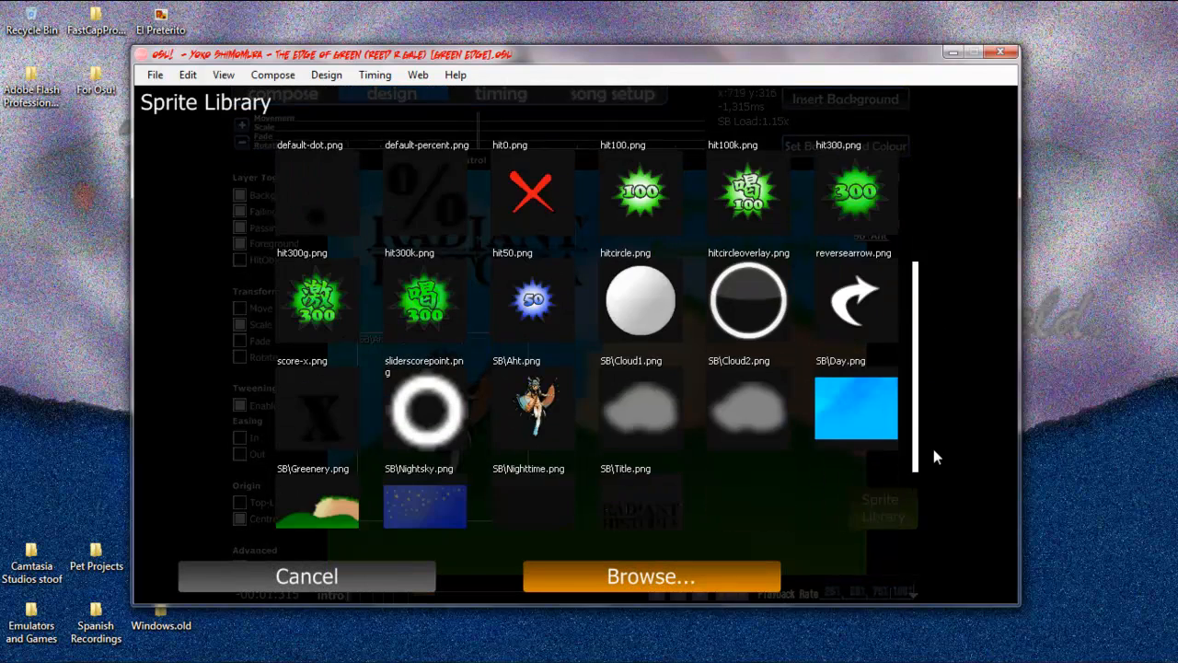
{"action": "left_click", "coordinate": [647, 418]}
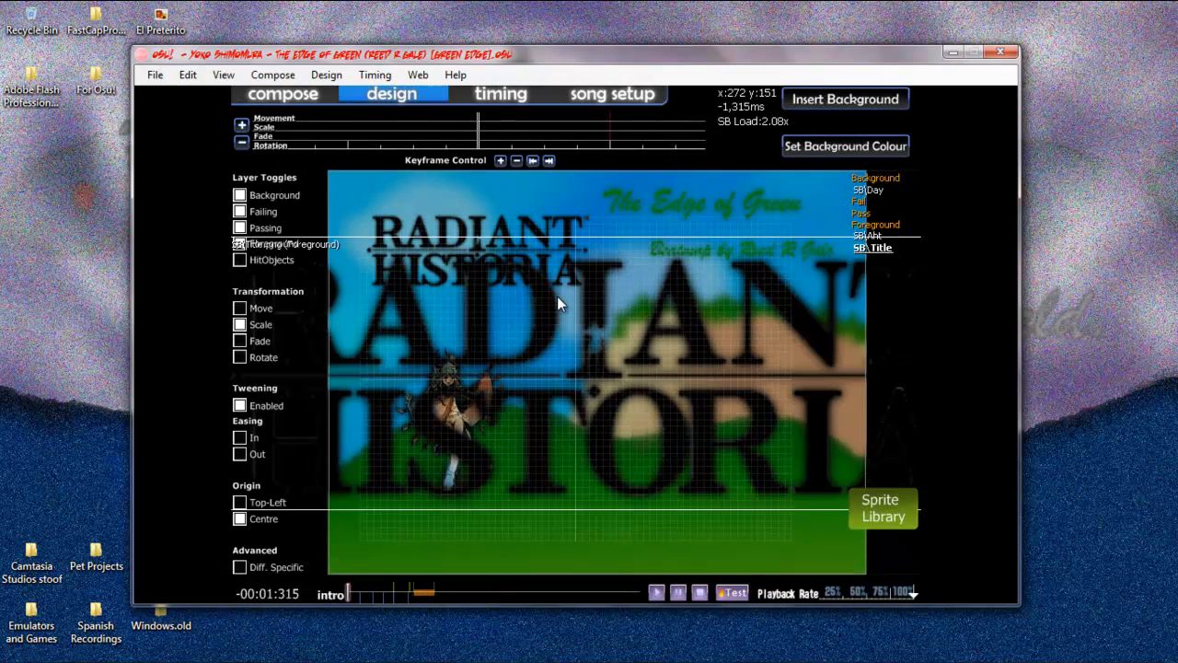
{"action": "scroll", "coordinate": [571, 398], "scroll_direction": "down", "scroll_amount": 1}
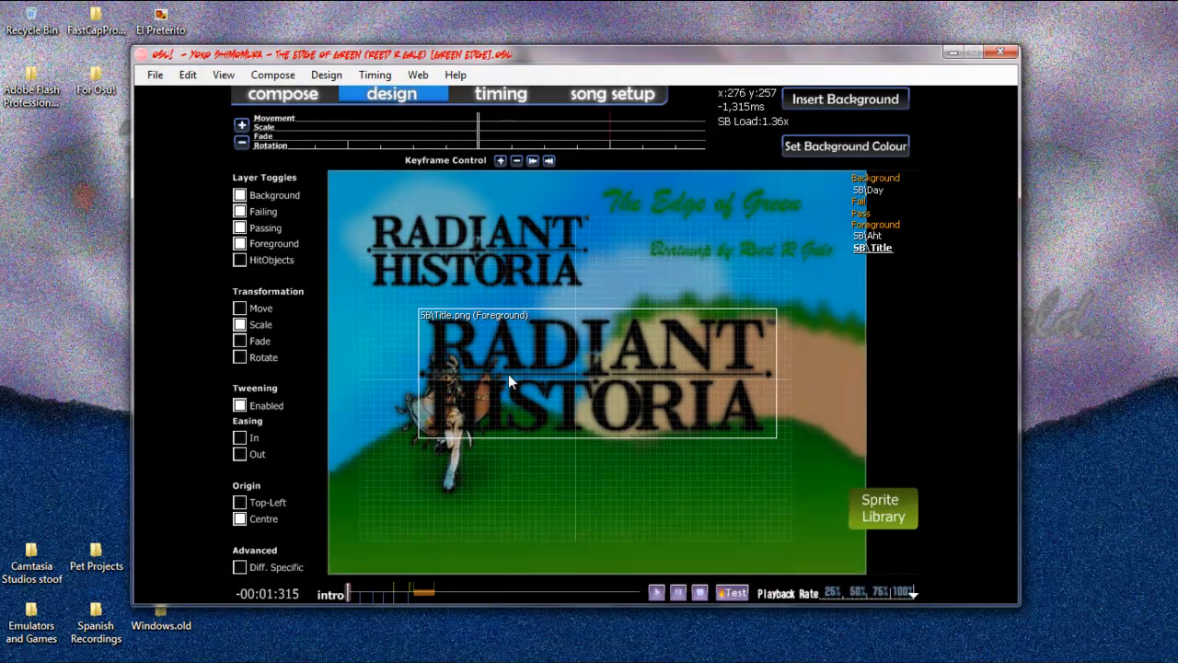
{"action": "scroll", "coordinate": [558, 372], "scroll_direction": "down", "scroll_amount": 3}
Step: Move SB\Title over the Radiant Historia logo in the background image and scale it down towards the logo's size
{"action": "left_click", "coordinate": [240, 308]}
{"action": "left_click_drag", "start_coordinate": [582, 379], "coordinate": [514, 265]}
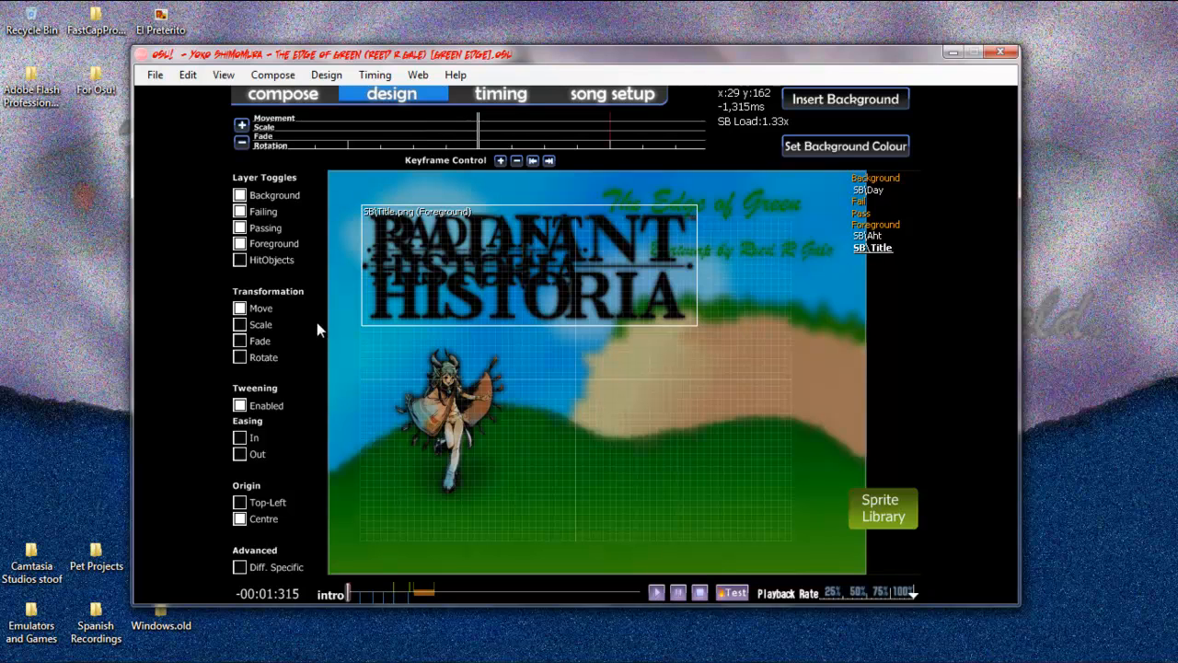
{"action": "left_click", "coordinate": [243, 326]}
{"action": "left_click_drag", "start_coordinate": [462, 267], "coordinate": [460, 286]}
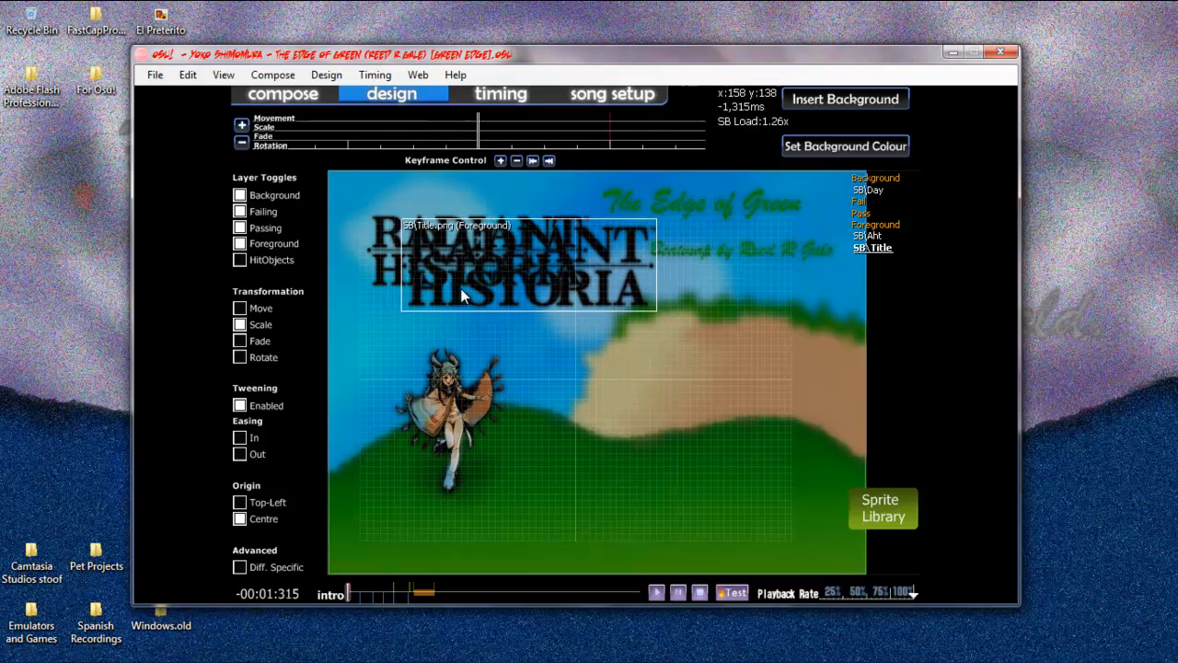
Step: Reply to the friend's game invitation in chat with "Nope", "I'm recording the Storyboard Tutorial." and "After that.", and close the chat
{"action": "key", "text": "F9"}
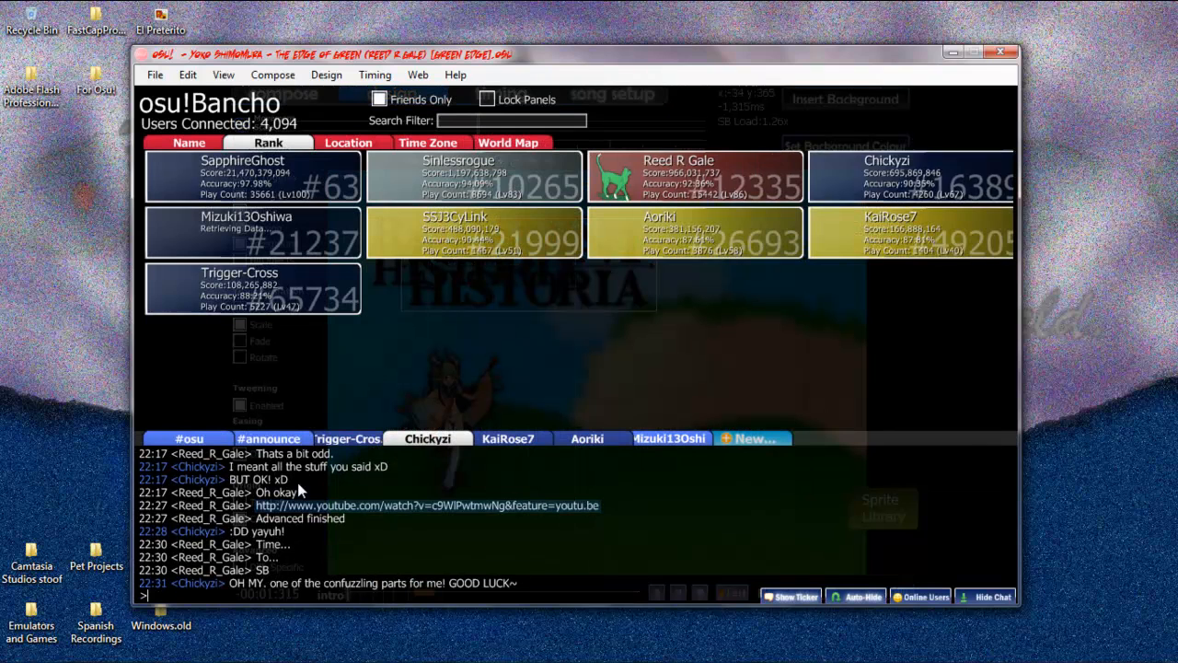
{"action": "left_click", "coordinate": [643, 438]}
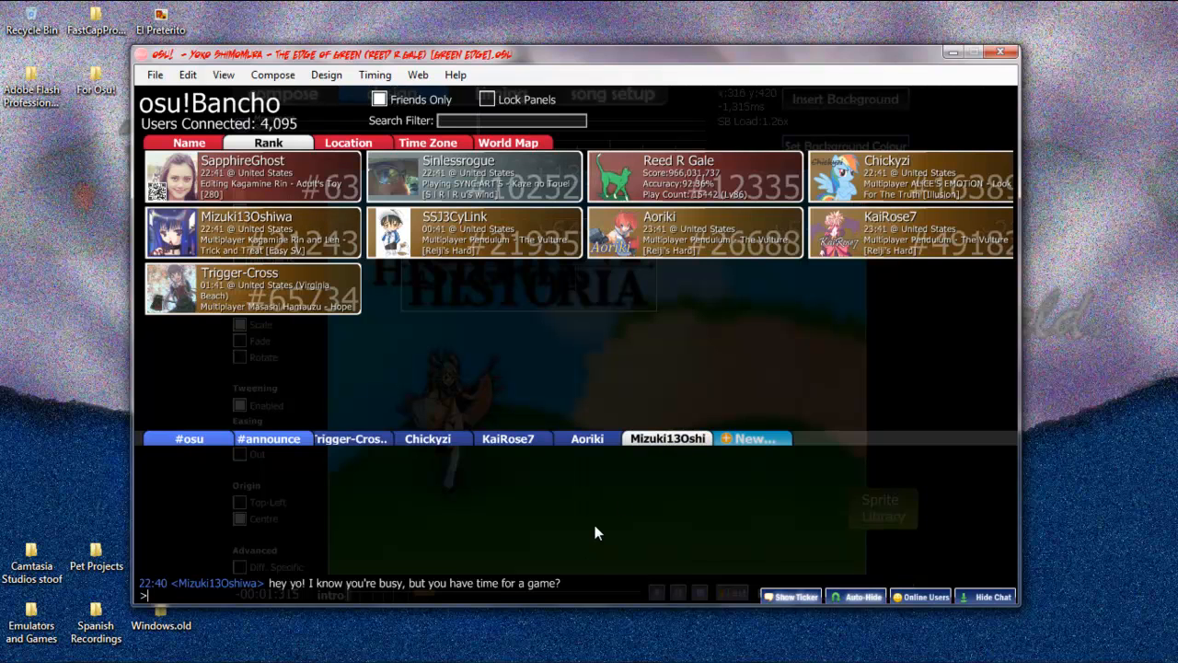
{"action": "type", "text": "Nope"}
{"action": "key", "text": "Return"}
{"action": "type", "text": "I'm recording the"}
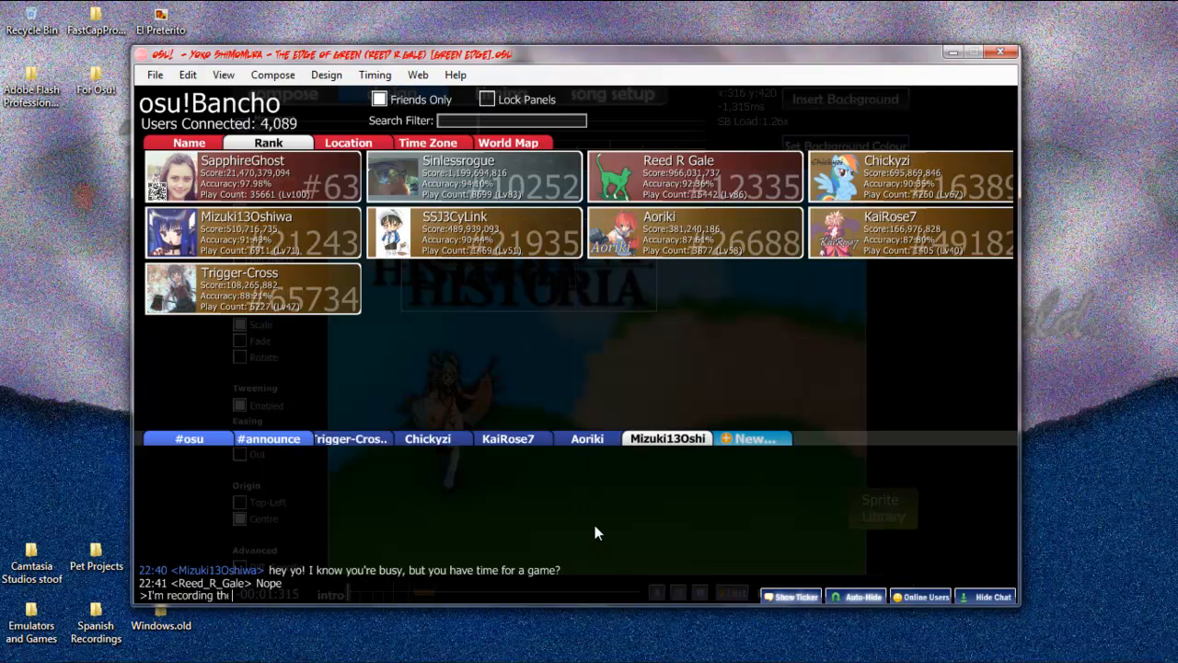
{"action": "type", "text": " Storyboard Tutorial."}
{"action": "key", "text": "Return"}
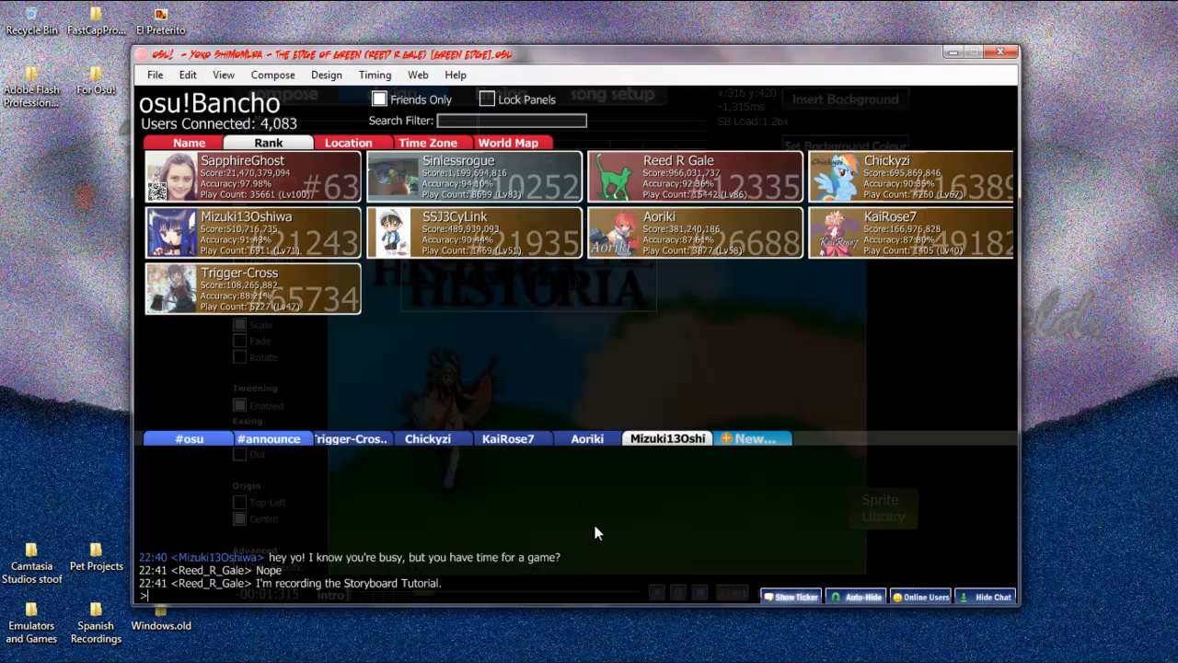
{"action": "type", "text": "After that."}
{"action": "key", "text": "Return"}
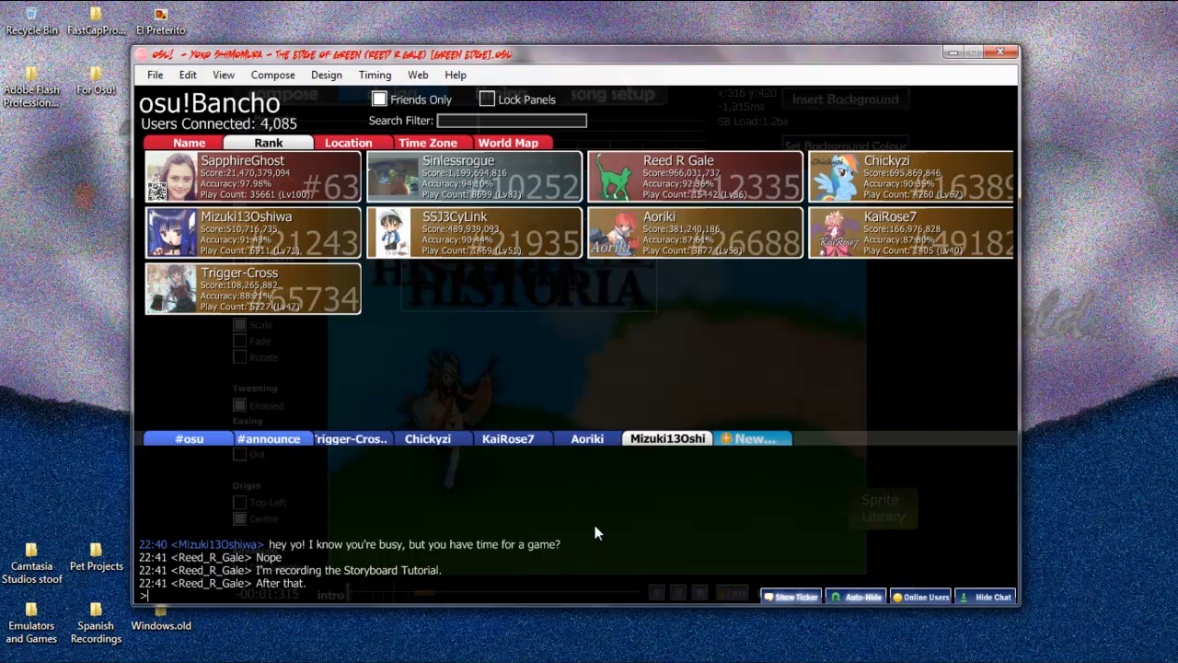
{"action": "key", "text": "F8"}
Step: Shift SB\Title back onto the background logo and scale it down further to match the logo's width
{"action": "key", "text": "Down"}
{"action": "key", "text": "Up"}
{"action": "key", "text": "Up"}
{"action": "left_click_drag", "start_coordinate": [478, 281], "coordinate": [431, 267]}
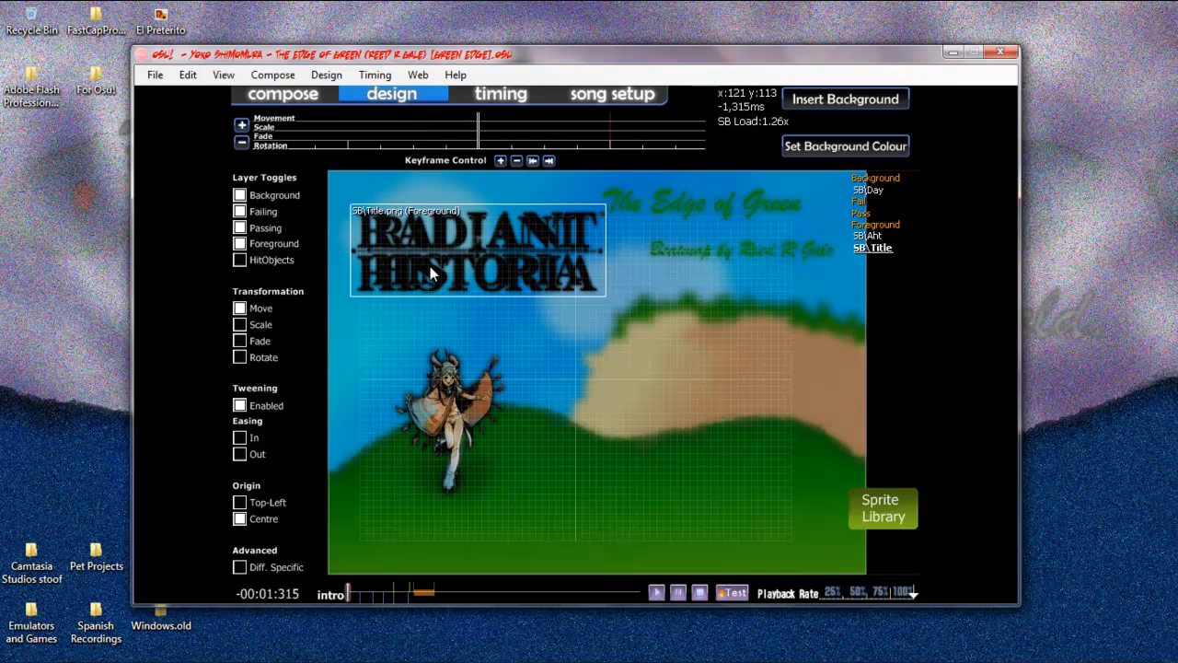
{"action": "left_click", "coordinate": [239, 324]}
{"action": "left_click_drag", "start_coordinate": [421, 266], "coordinate": [421, 278]}
{"action": "left_click", "coordinate": [239, 308]}
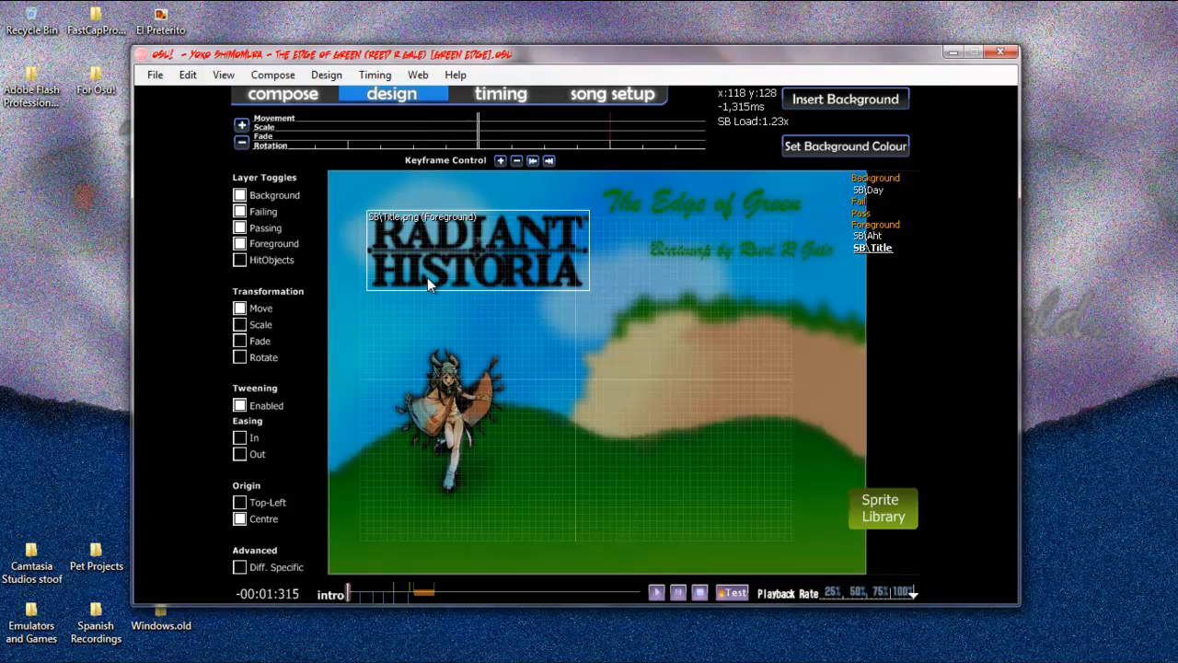
Step: Nudge SB\Title slightly into line with the background logo and reduce its scale a little
{"action": "left_click_drag", "start_coordinate": [453, 270], "coordinate": [453, 270]}
{"action": "mouse_move", "coordinate": [512, 255]}
{"action": "left_mouse_down"}
{"action": "mouse_move", "coordinate": [510, 345]}
{"action": "mouse_move", "coordinate": [511, 253]}
{"action": "left_mouse_up"}
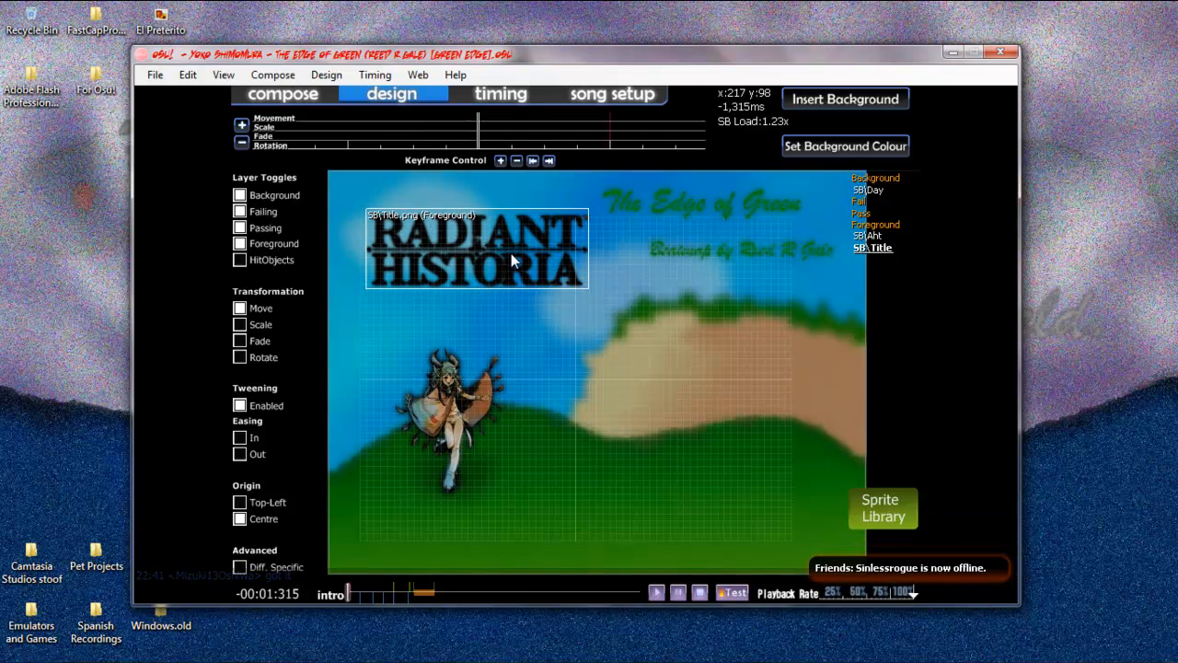
{"action": "left_click", "coordinate": [261, 324]}
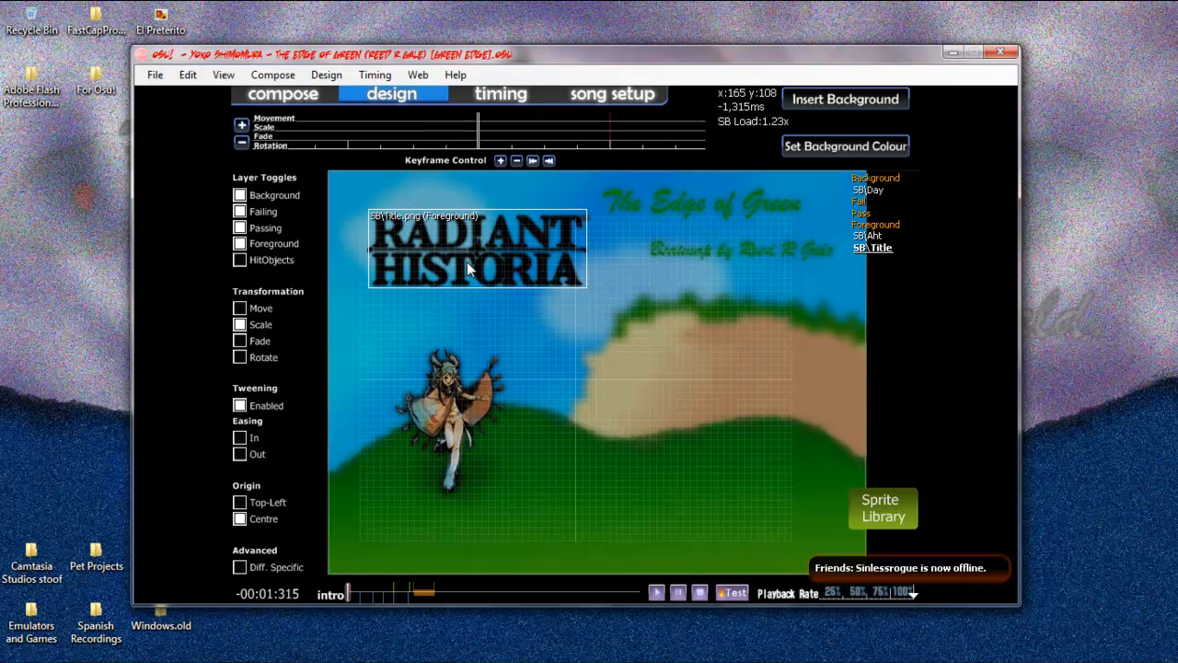
{"action": "left_click", "coordinate": [608, 324]}
{"action": "left_click_drag", "start_coordinate": [504, 255], "coordinate": [504, 253]}
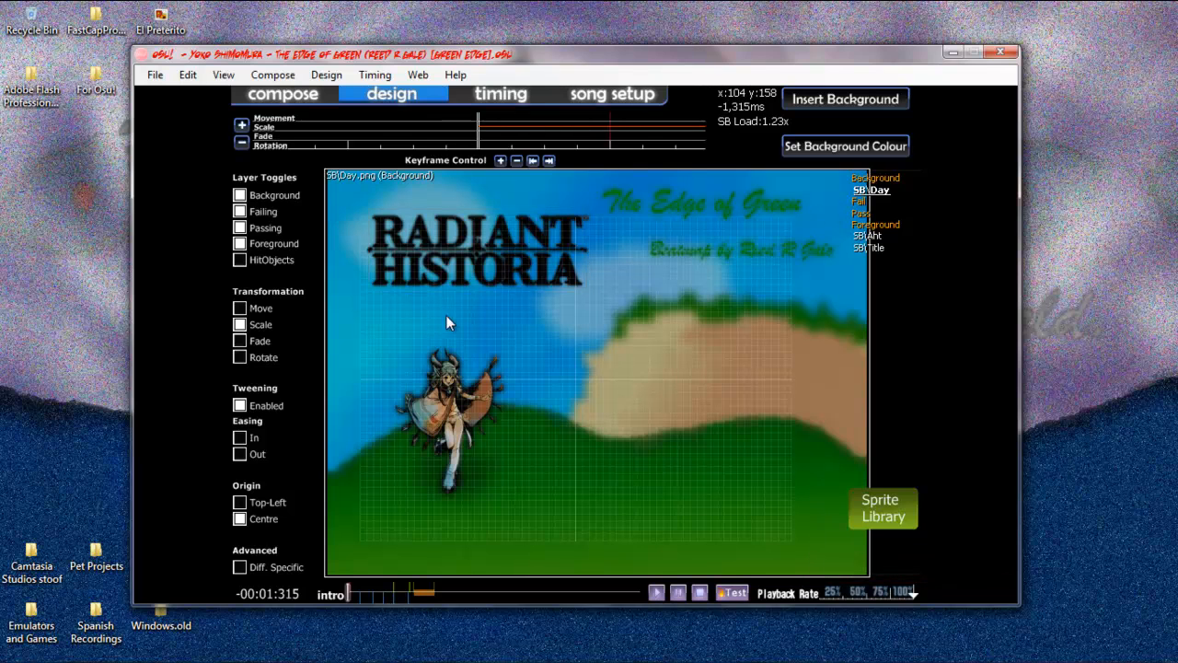
{"action": "key", "text": "ctrl+z"}
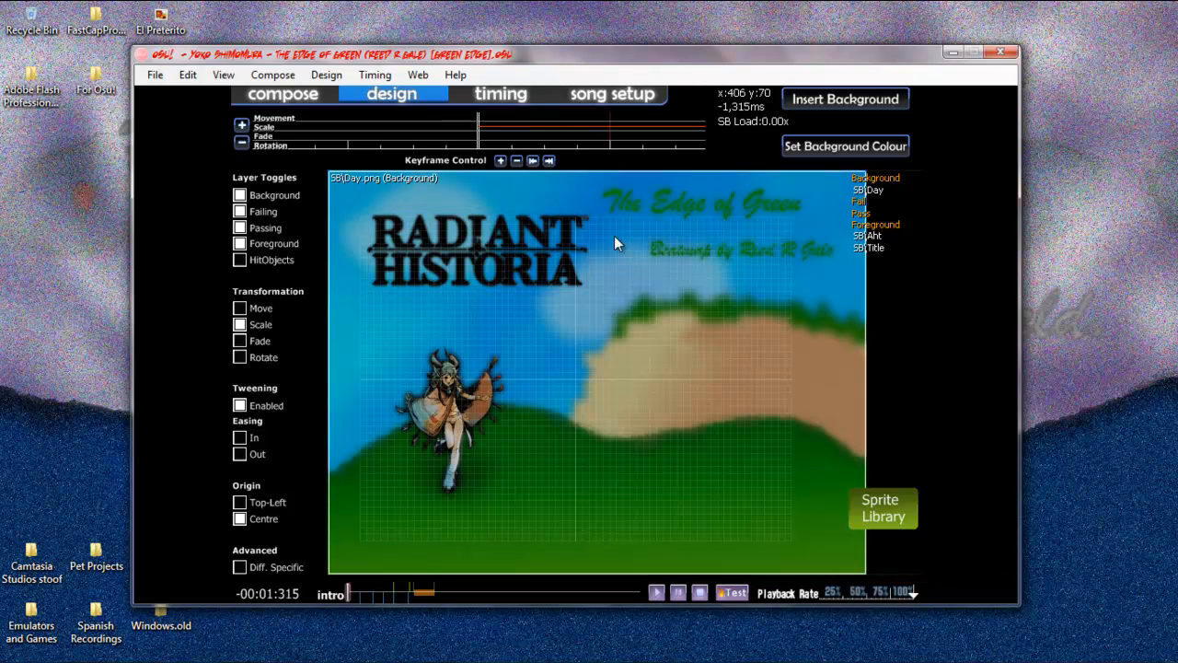
Step: Reselect SB\Title and scale it up very slightly so it covers the background logo exactly
{"action": "left_click", "coordinate": [870, 248]}
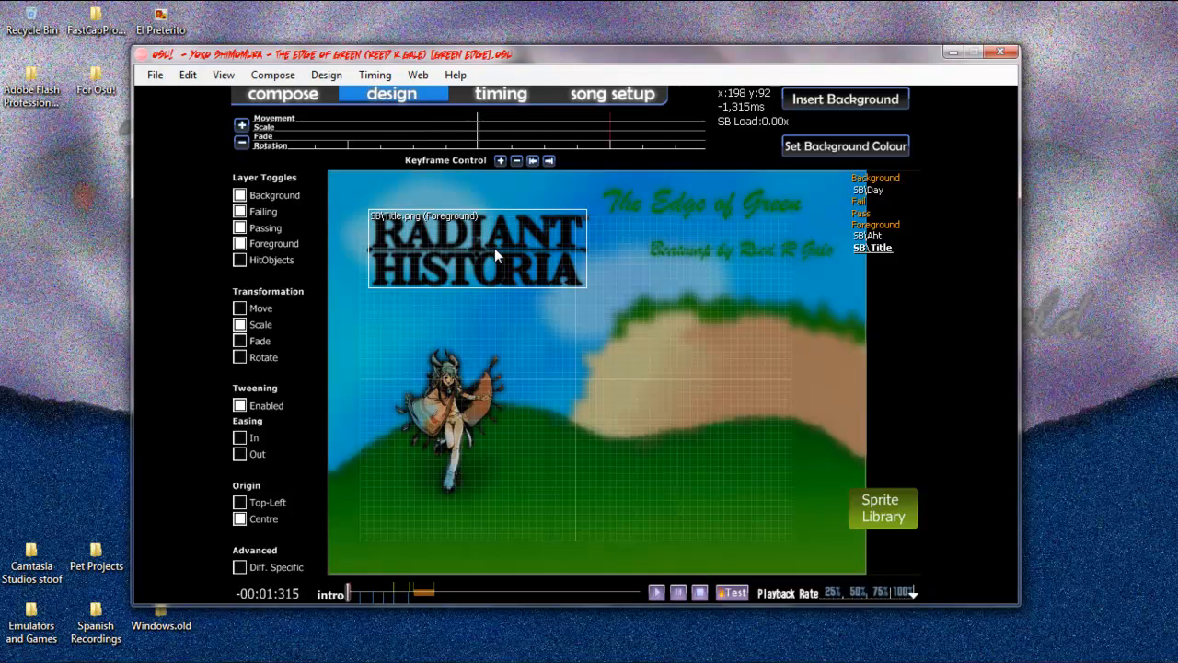
{"action": "left_click_drag", "start_coordinate": [495, 248], "coordinate": [494, 247]}
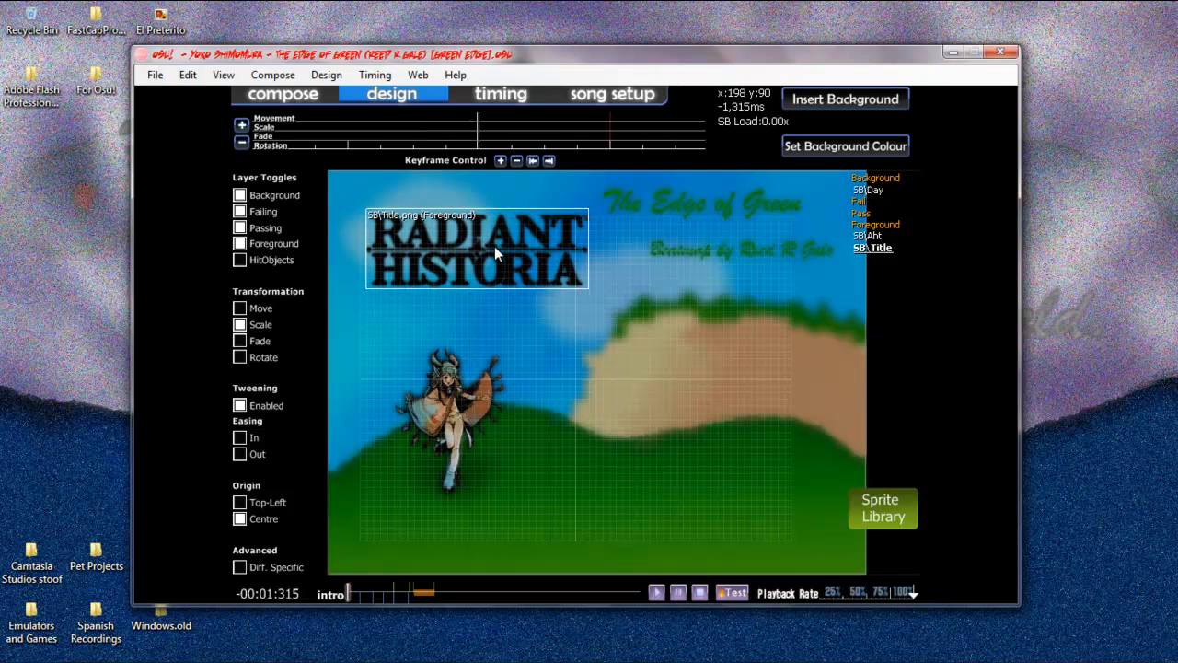
Step: Fade SB\Day in to check the placed sprites against it, and fade it back out to reveal the background image
{"action": "left_click", "coordinate": [560, 310]}
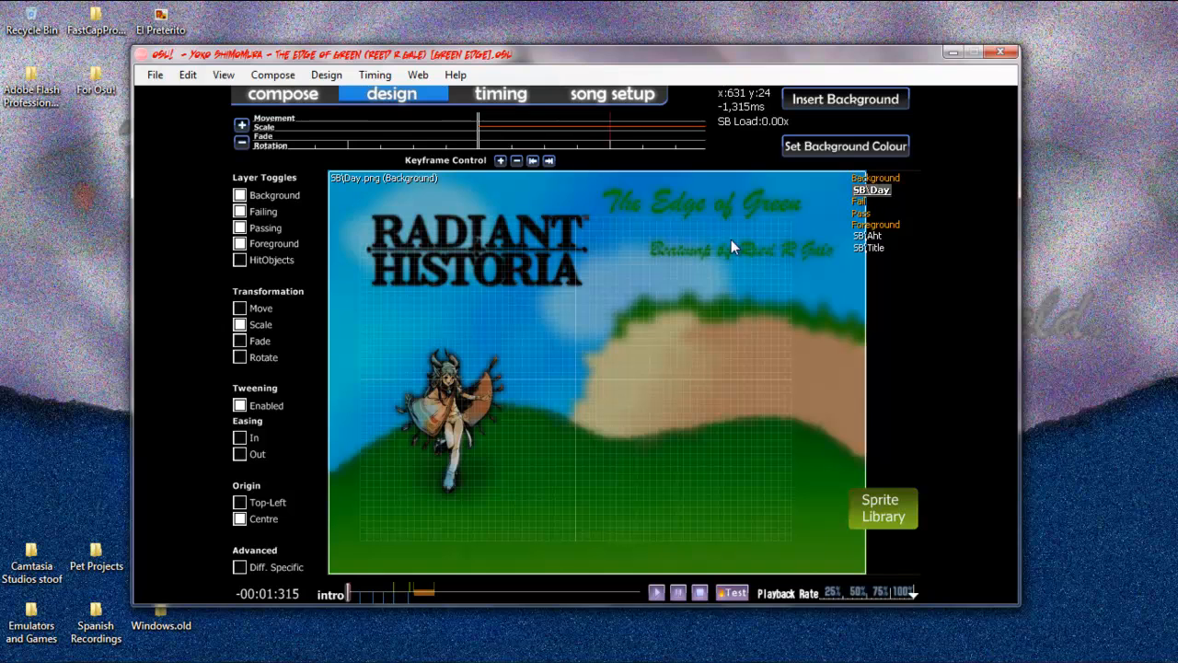
{"action": "left_click", "coordinate": [240, 341]}
{"action": "left_click_drag", "start_coordinate": [568, 503], "coordinate": [560, 334]}
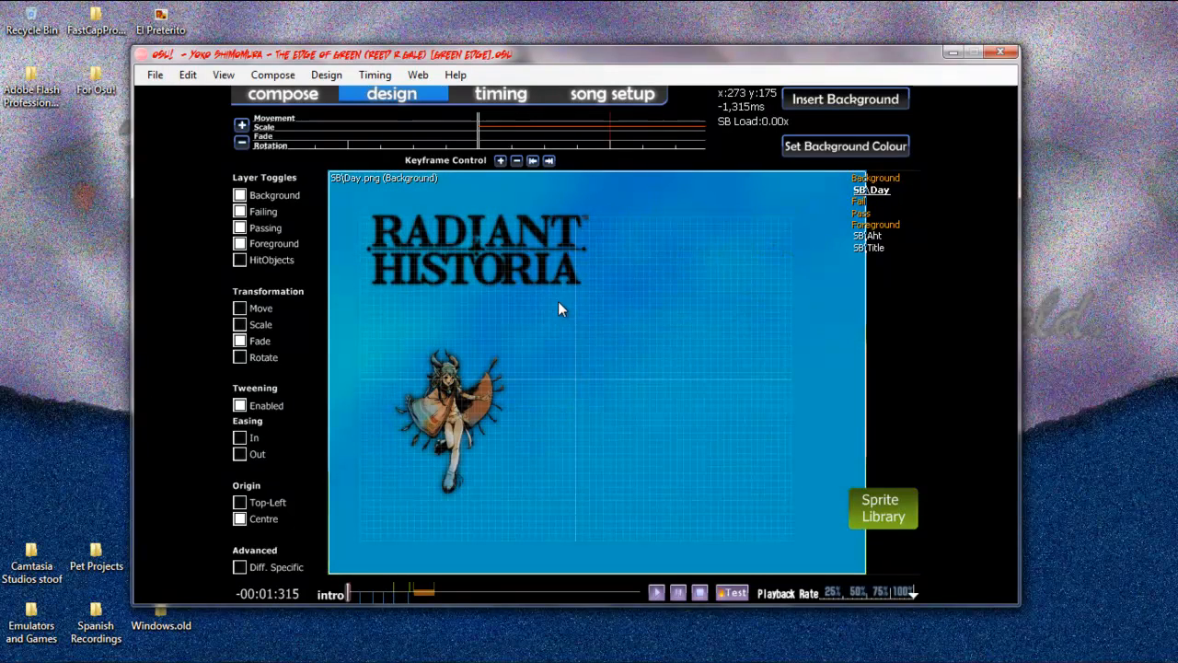
{"action": "mouse_move", "coordinate": [547, 207]}
{"action": "left_mouse_down"}
{"action": "mouse_move", "coordinate": [545, 189]}
{"action": "mouse_move", "coordinate": [518, 245]}
{"action": "mouse_move", "coordinate": [565, 655]}
{"action": "left_mouse_up"}
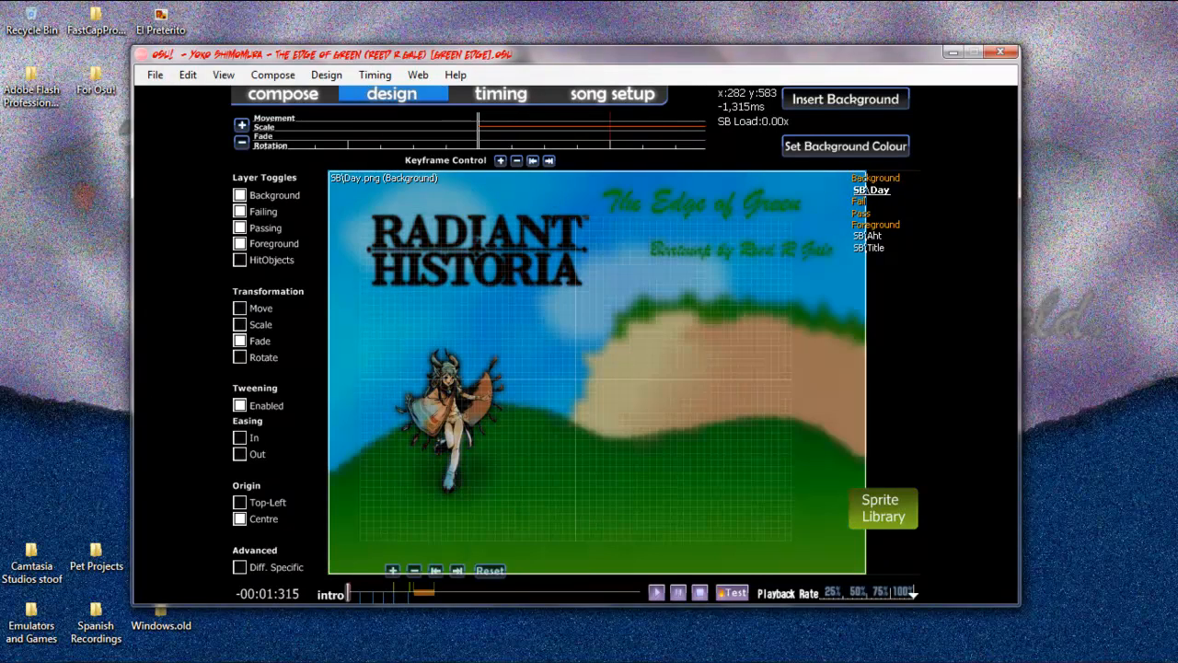
Step: Add the SB\Greenery sprite from the sprite library to the foreground
{"action": "left_click", "coordinate": [882, 513]}
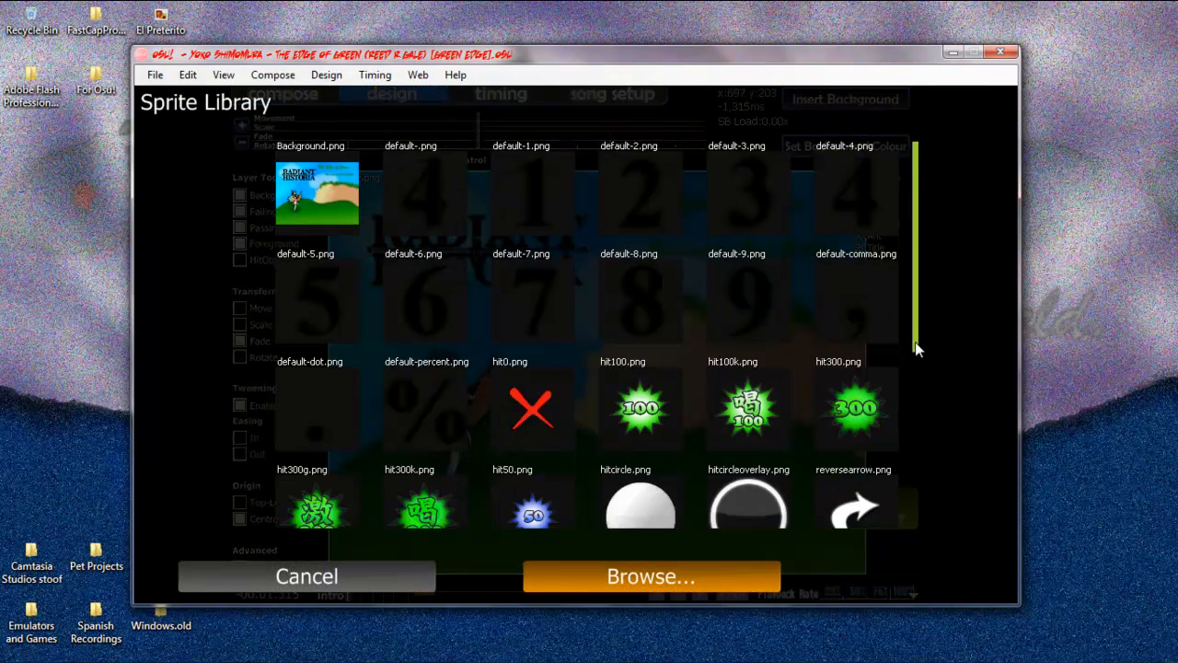
{"action": "scroll", "coordinate": [935, 516], "scroll_direction": "down", "scroll_amount": 4}
{"action": "scroll", "coordinate": [935, 516], "scroll_direction": "down", "scroll_amount": 1}
{"action": "left_click", "coordinate": [297, 428]}
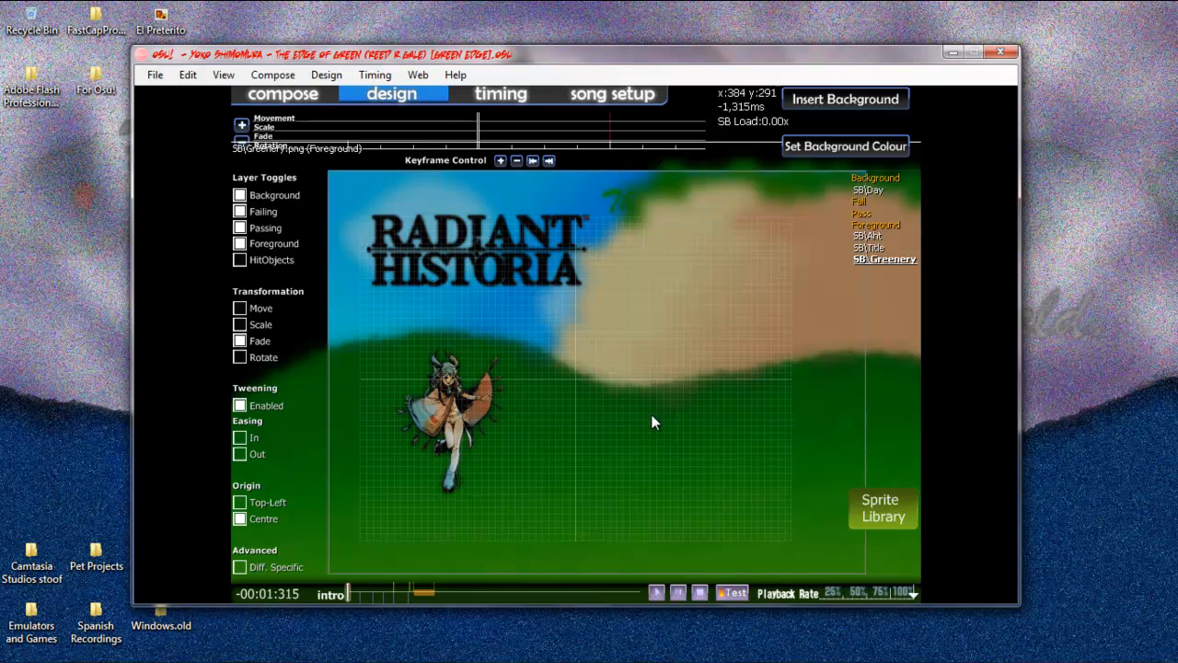
Step: Scale SB\Greenery down to the playfield's width and move it over the matching hills in the background image
{"action": "left_click", "coordinate": [240, 325]}
{"action": "left_click_drag", "start_coordinate": [603, 350], "coordinate": [619, 443]}
{"action": "left_click", "coordinate": [239, 308]}
{"action": "left_click", "coordinate": [241, 324]}
{"action": "left_click_drag", "start_coordinate": [545, 377], "coordinate": [552, 362]}
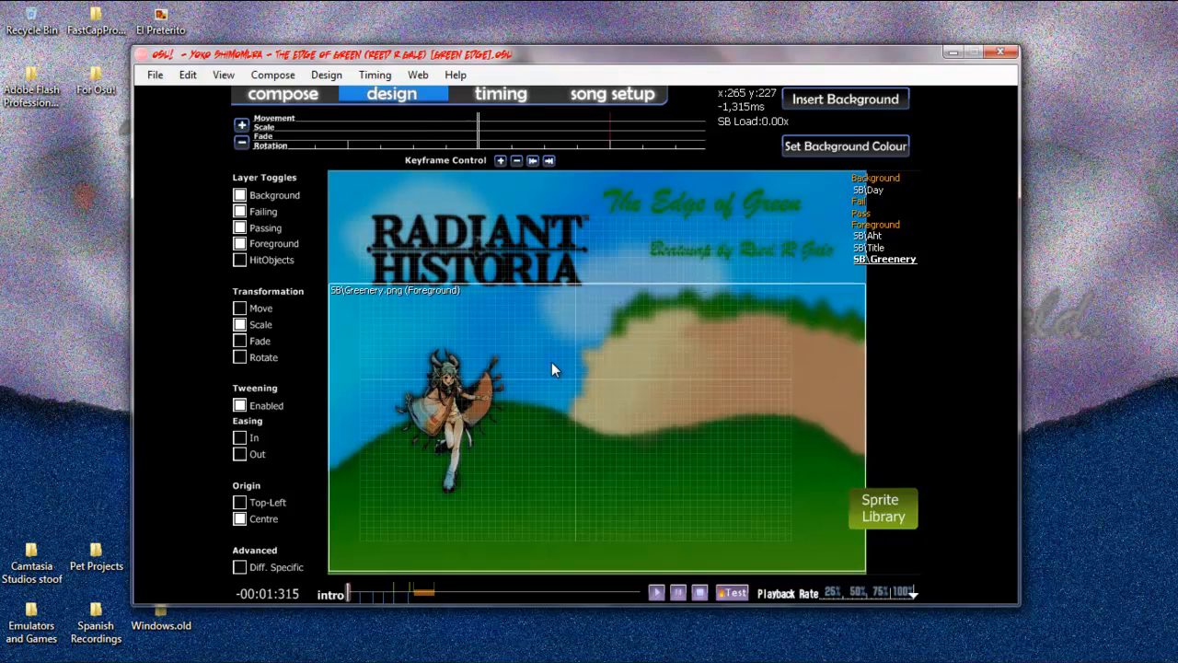
{"action": "left_click", "coordinate": [239, 307]}
{"action": "left_click_drag", "start_coordinate": [619, 412], "coordinate": [619, 414]}
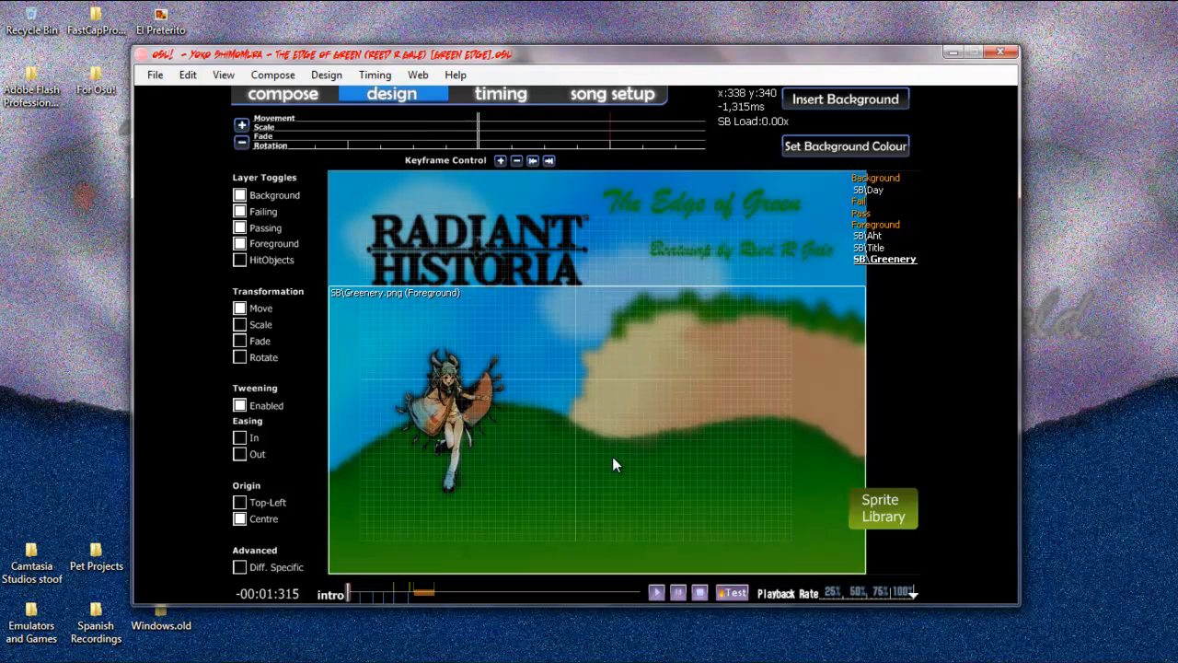
{"action": "left_click_drag", "start_coordinate": [613, 457], "coordinate": [612, 456]}
Step: Reassign SB\Greenery to the Background layer directly after SB\Day and fade SB\Day in to hide the background image
{"action": "left_click_drag", "start_coordinate": [870, 255], "coordinate": [871, 199]}
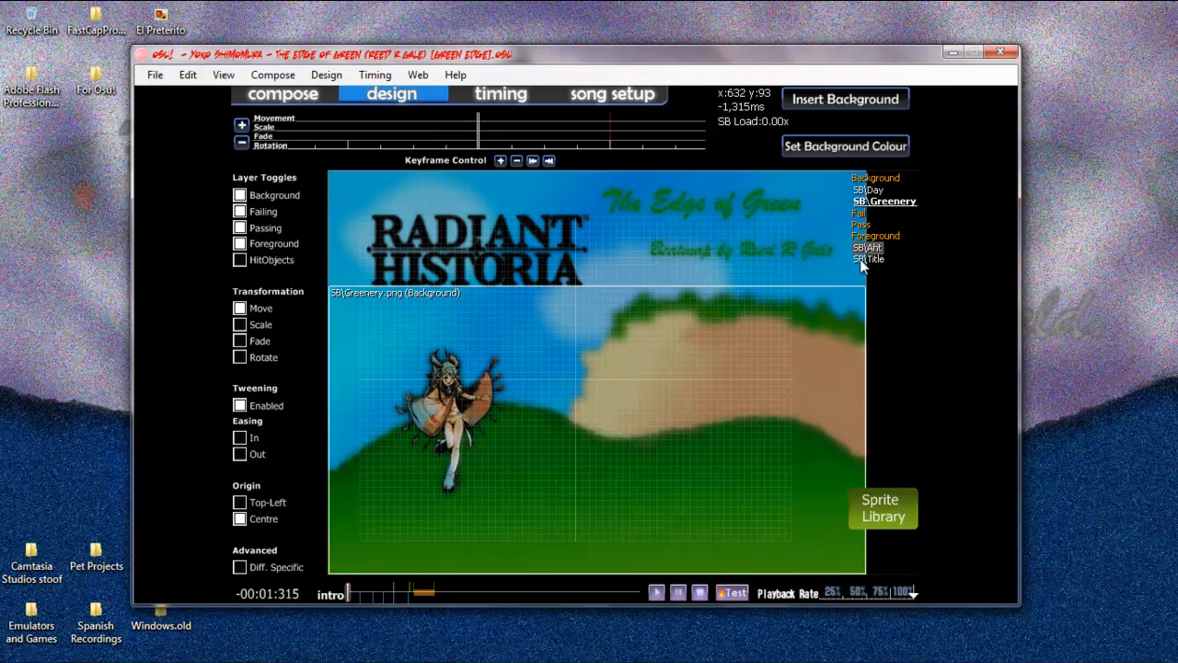
{"action": "left_click", "coordinate": [869, 190]}
{"action": "left_click", "coordinate": [240, 341]}
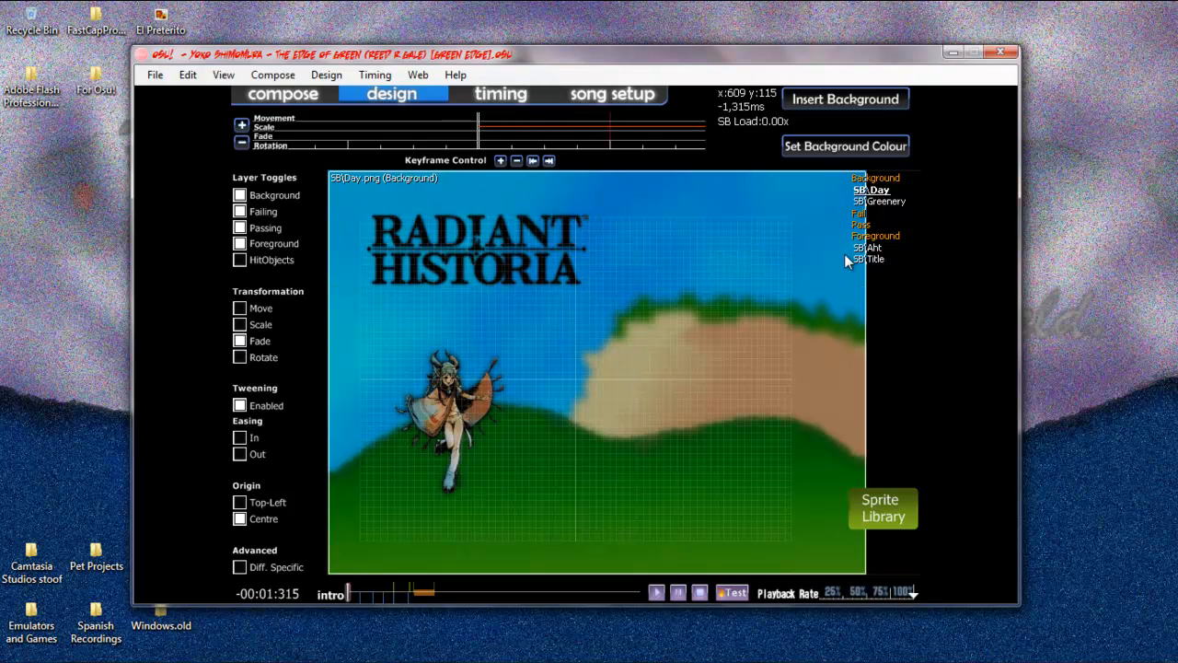
Step: Select SB\Greenery with the Move transformation and go to about 94,445 ms in the song
{"action": "left_click", "coordinate": [866, 204]}
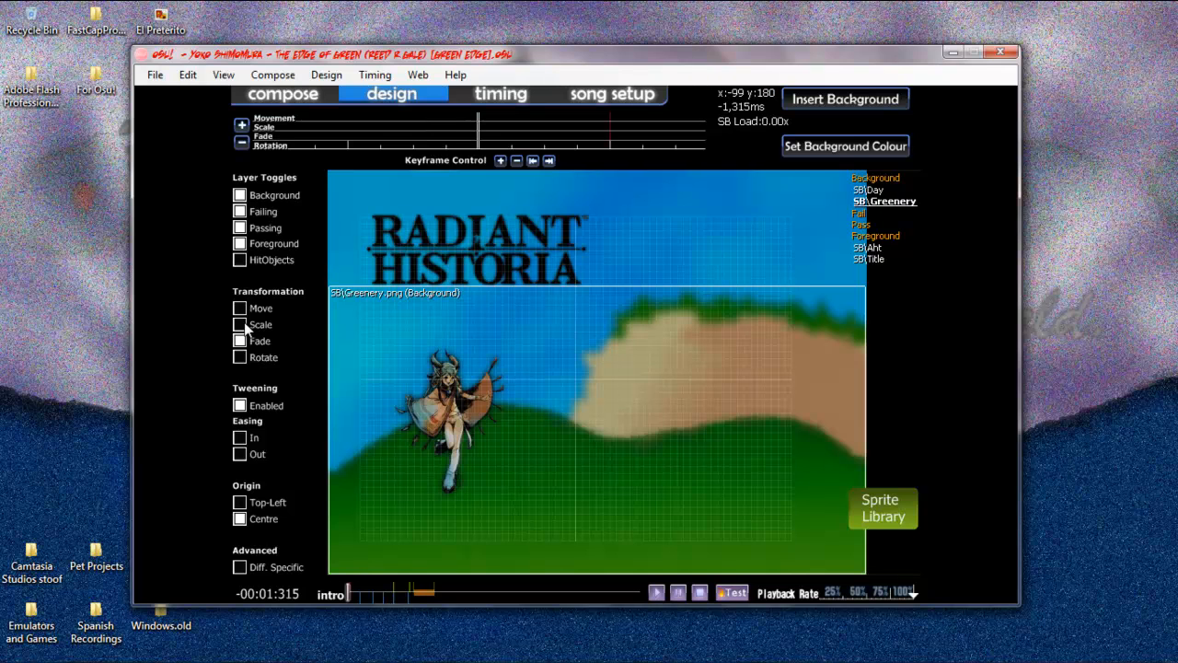
{"action": "scroll", "coordinate": [339, 344], "scroll_direction": "down", "scroll_amount": 5}
{"action": "scroll", "coordinate": [267, 347], "scroll_direction": "up", "scroll_amount": 4}
{"action": "scroll", "coordinate": [264, 346], "scroll_direction": "up", "scroll_amount": 1}
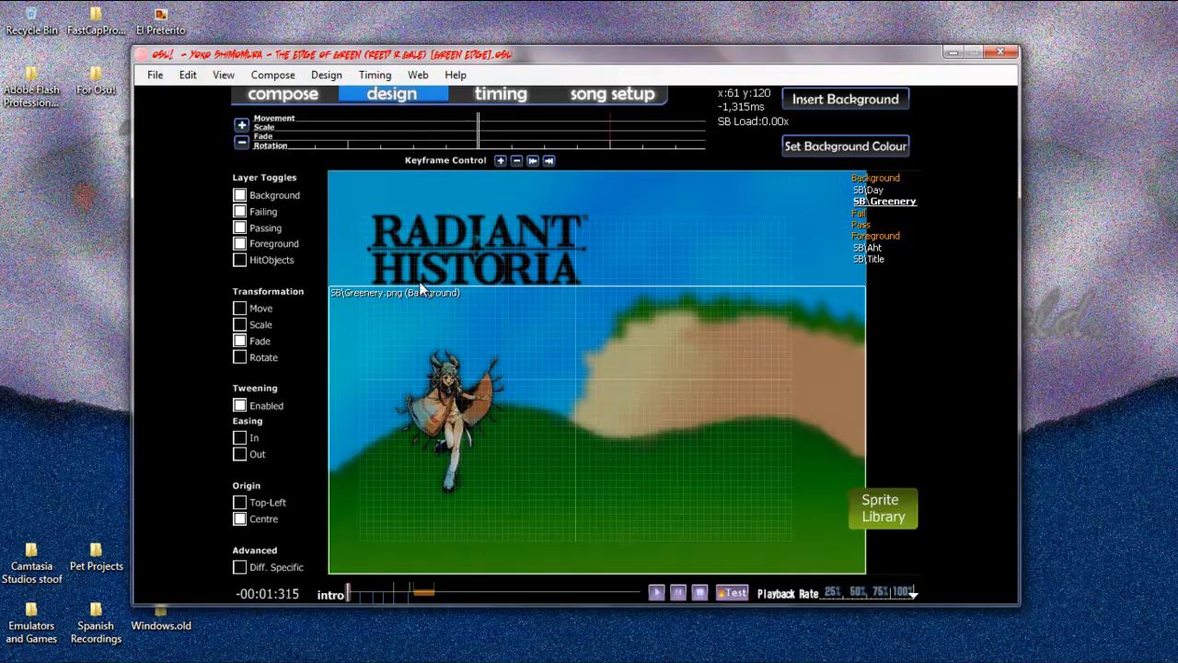
{"action": "left_click", "coordinate": [266, 306]}
{"action": "scroll", "coordinate": [520, 158], "scroll_direction": "down", "scroll_amount": 5}
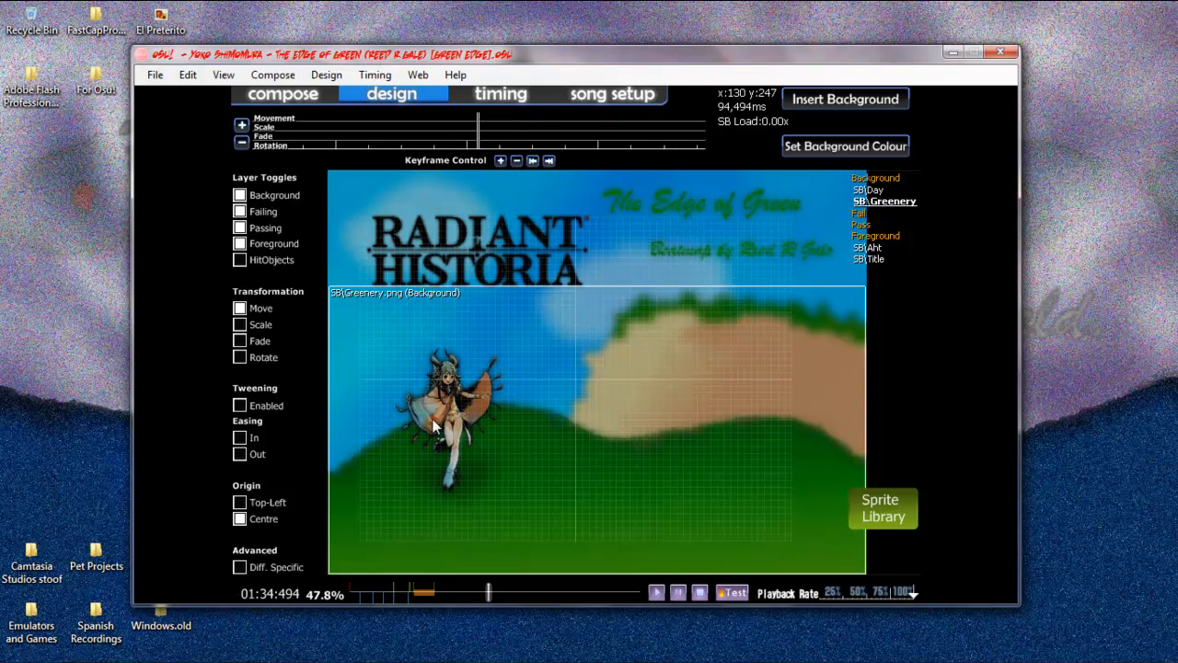
{"action": "scroll", "coordinate": [508, 203], "scroll_direction": "down", "scroll_amount": 4}
{"action": "scroll", "coordinate": [507, 201], "scroll_direction": "up", "scroll_amount": 5}
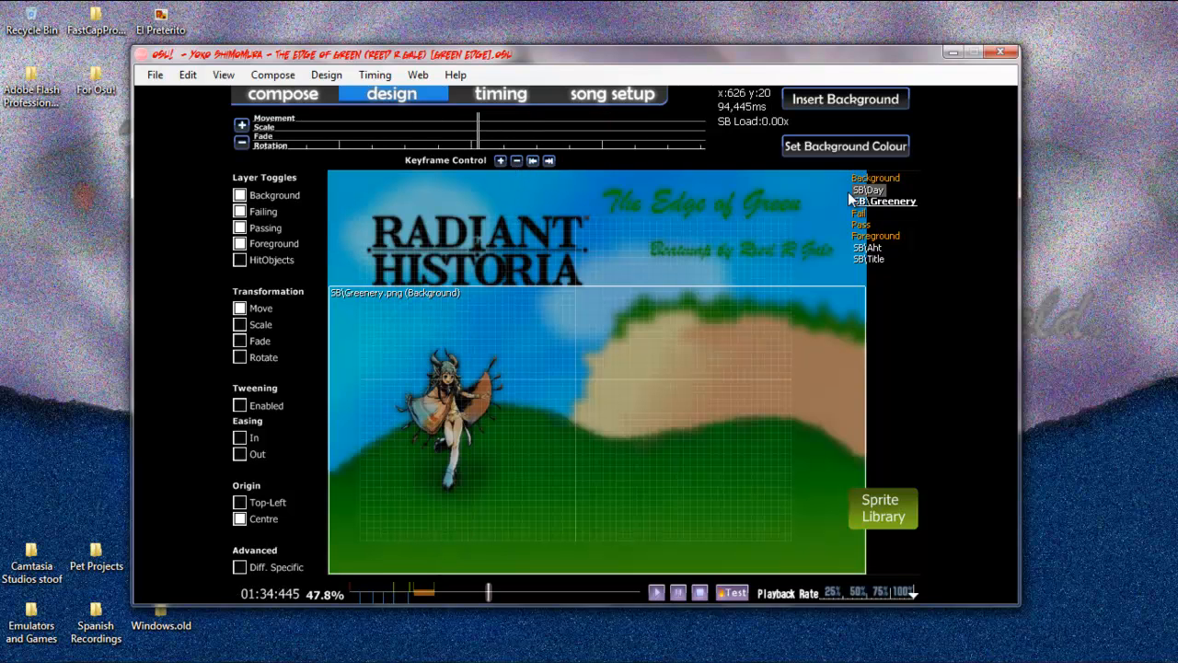
Step: Try a movement keyframe on SB\Greenery at 94,445 ms, check the moment before it, and turn its tweening off
{"action": "scroll", "coordinate": [873, 197], "scroll_direction": "down", "scroll_amount": 1}
{"action": "left_click", "coordinate": [503, 160]}
{"action": "scroll", "coordinate": [503, 160], "scroll_direction": "up", "scroll_amount": 1}
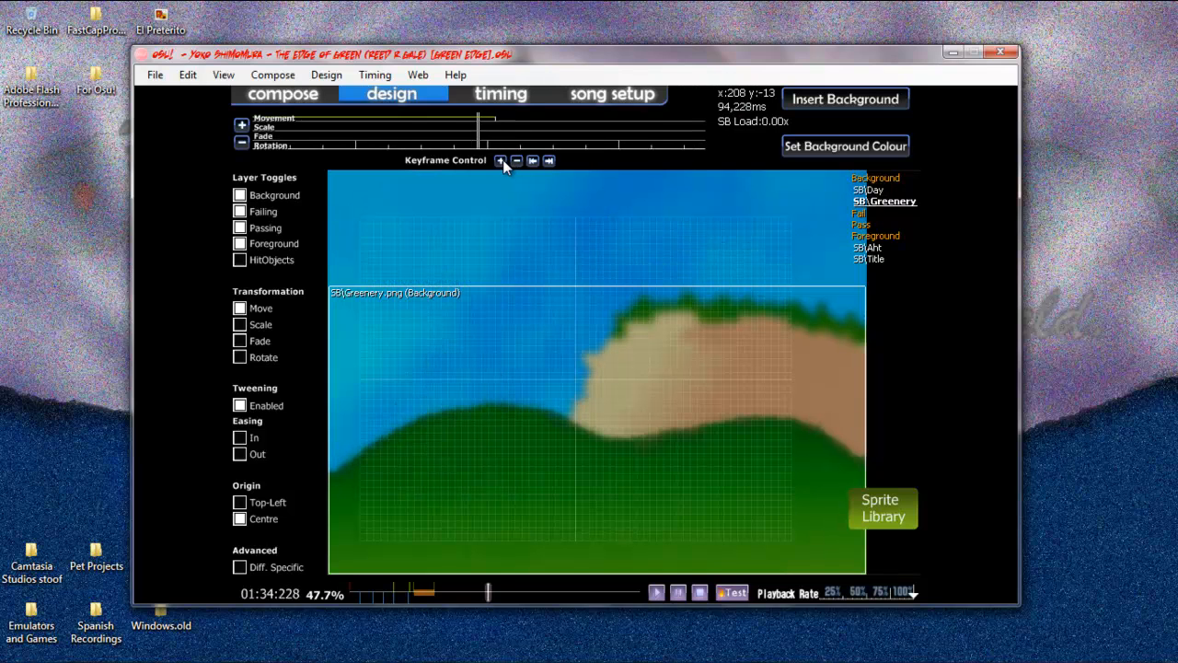
{"action": "scroll", "coordinate": [516, 160], "scroll_direction": "down", "scroll_amount": 1}
{"action": "left_click", "coordinate": [239, 405]}
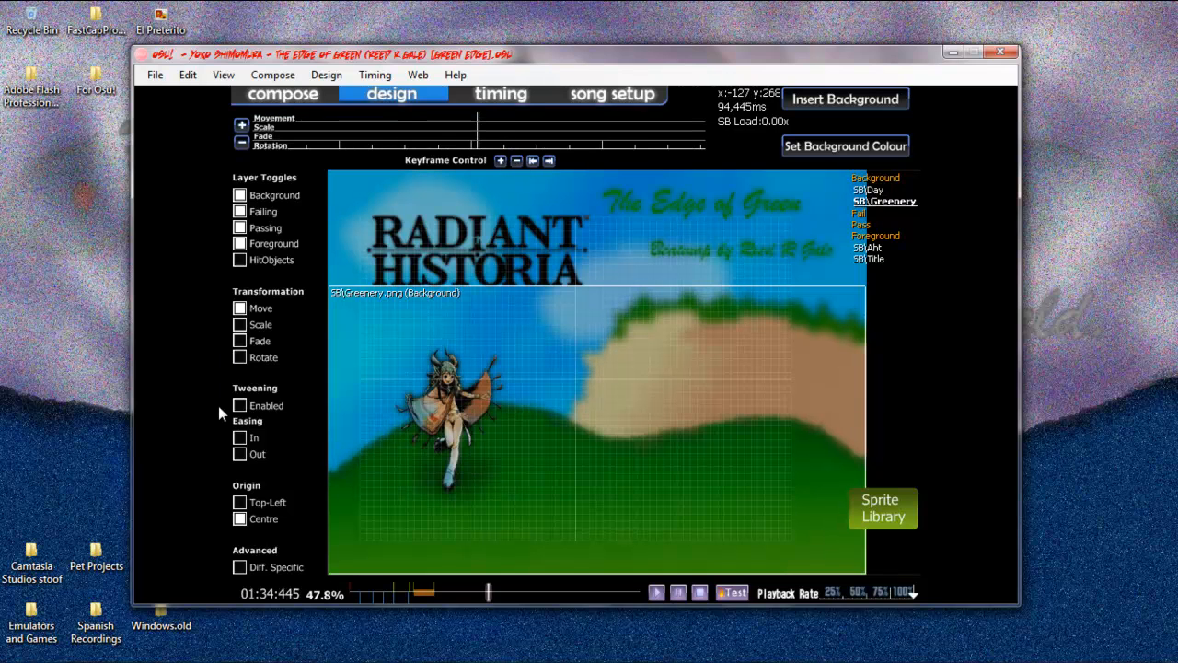
Step: Add a fade keyframe to SB\Greenery at 94,445 ms
{"action": "left_click", "coordinate": [243, 341]}
{"action": "left_click", "coordinate": [502, 160]}
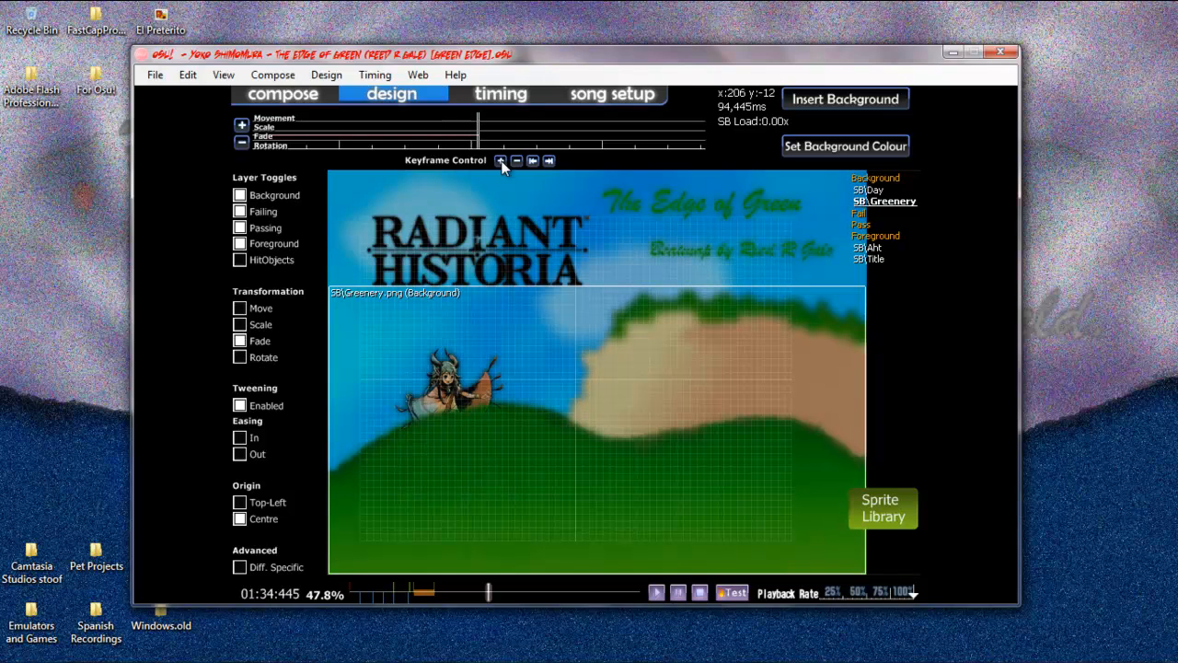
Step: Select SB\Greenery and return to its fade keyframe at 94,445 ms
{"action": "left_click", "coordinate": [882, 247]}
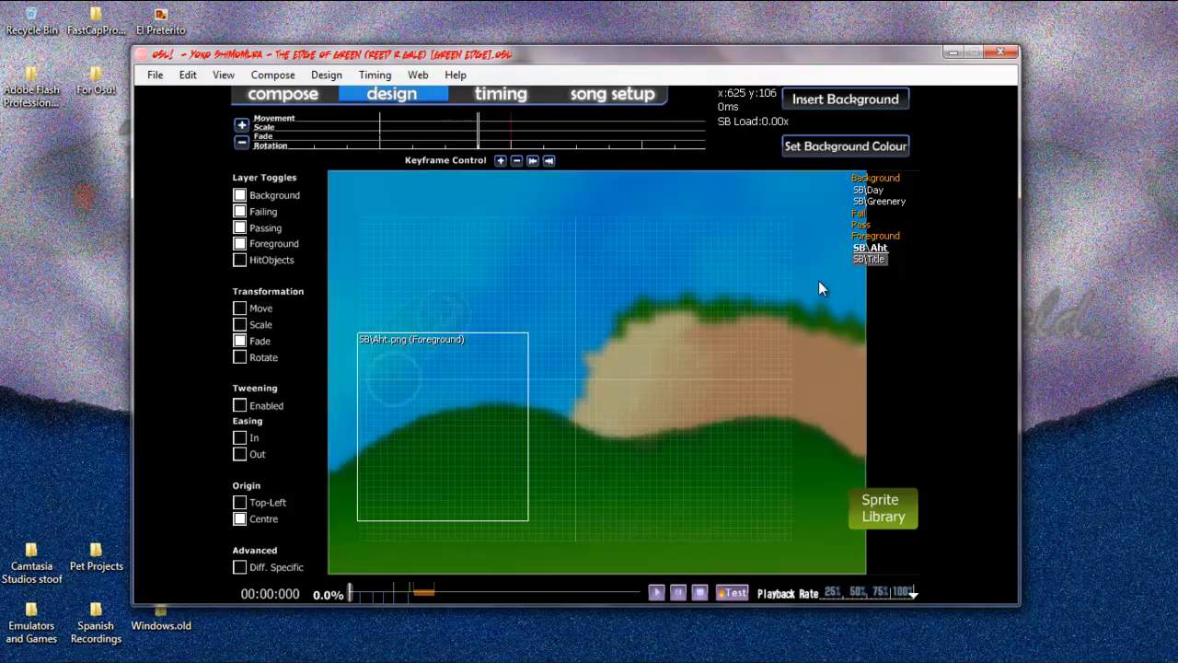
{"action": "left_click", "coordinate": [877, 201]}
{"action": "key", "text": "space"}
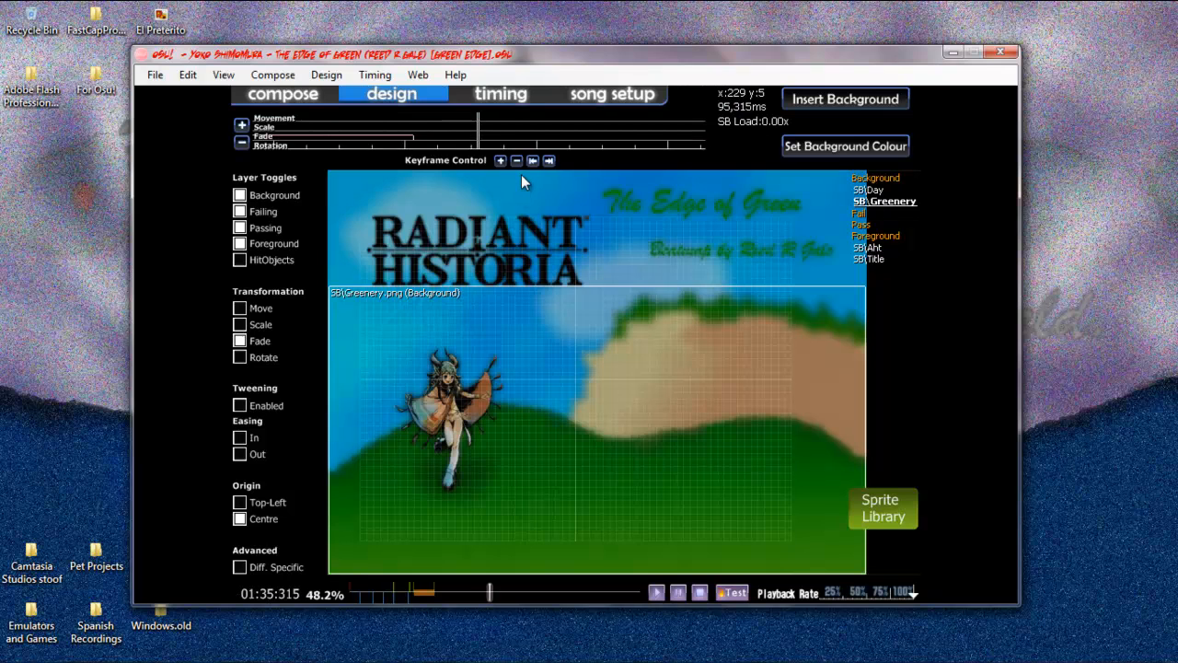
{"action": "scroll", "coordinate": [517, 176], "scroll_direction": "up", "scroll_amount": 13}
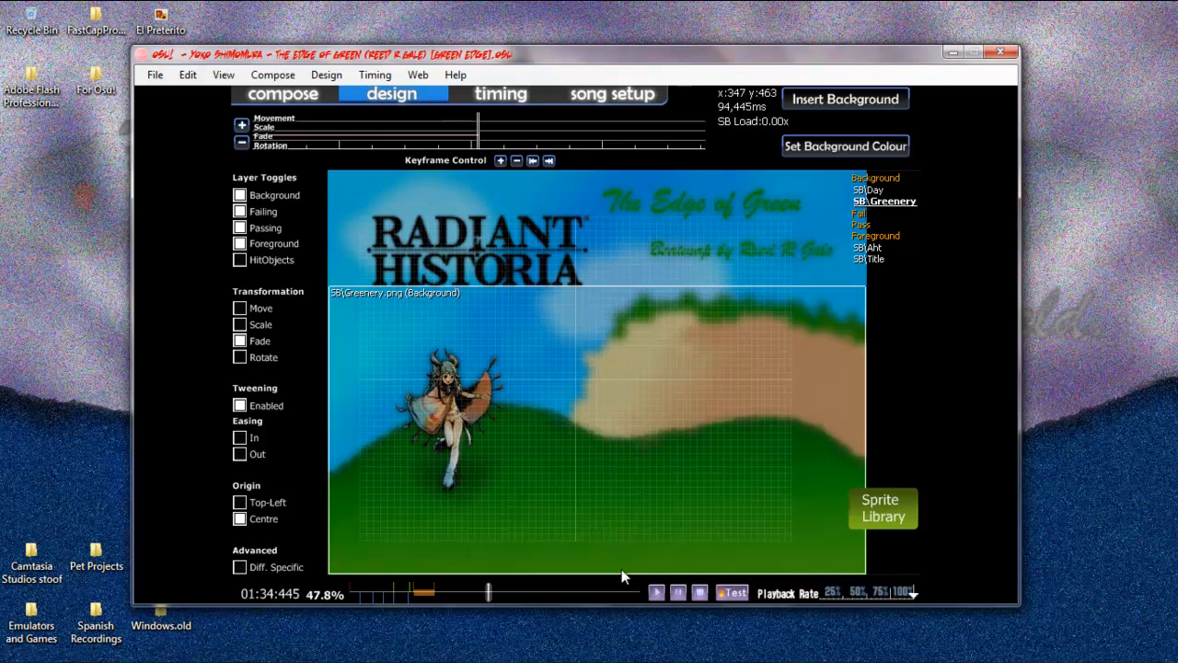
Step: Select SB\Aht and add a fade keyframe to it at 94,337 ms
{"action": "left_click", "coordinate": [869, 248]}
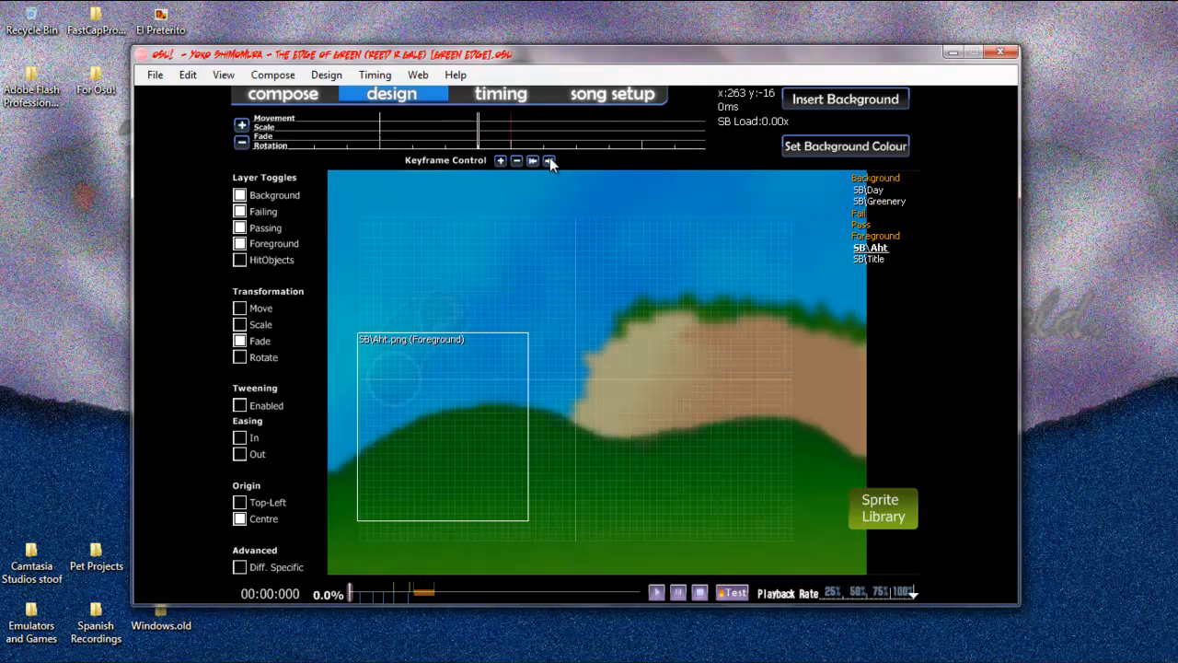
{"action": "key", "text": "space"}
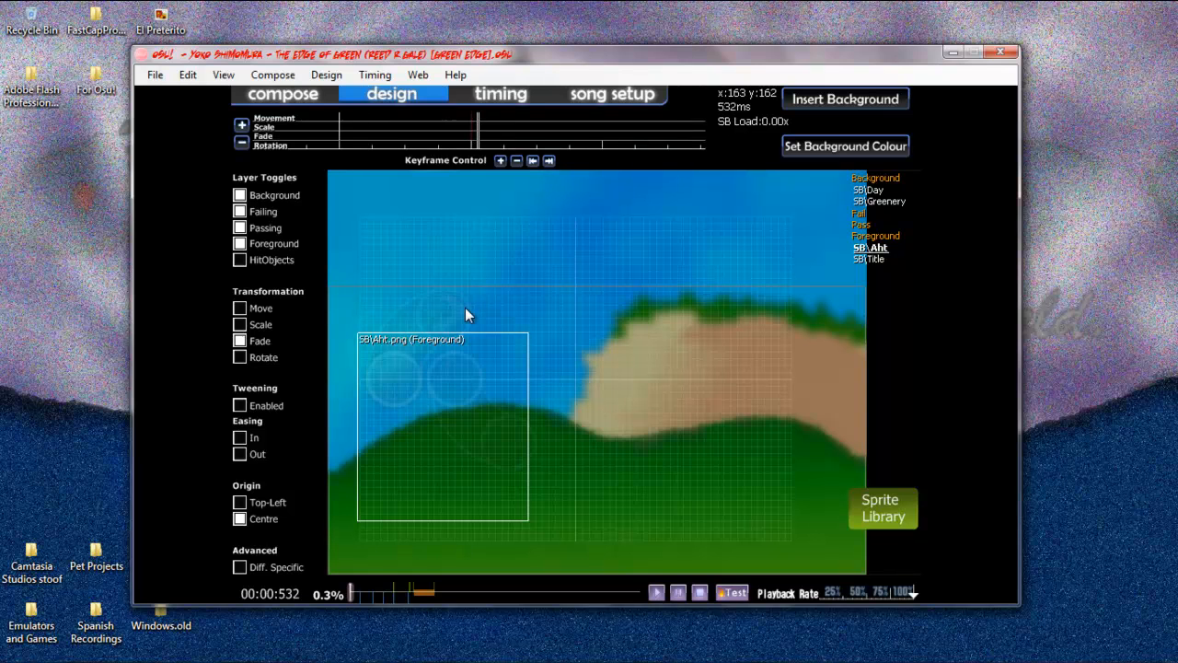
{"action": "key", "text": "space"}
{"action": "scroll", "coordinate": [520, 172], "scroll_direction": "up", "scroll_amount": 8}
{"action": "scroll", "coordinate": [521, 171], "scroll_direction": "down", "scroll_amount": 1}
{"action": "scroll", "coordinate": [523, 168], "scroll_direction": "down", "scroll_amount": 16}
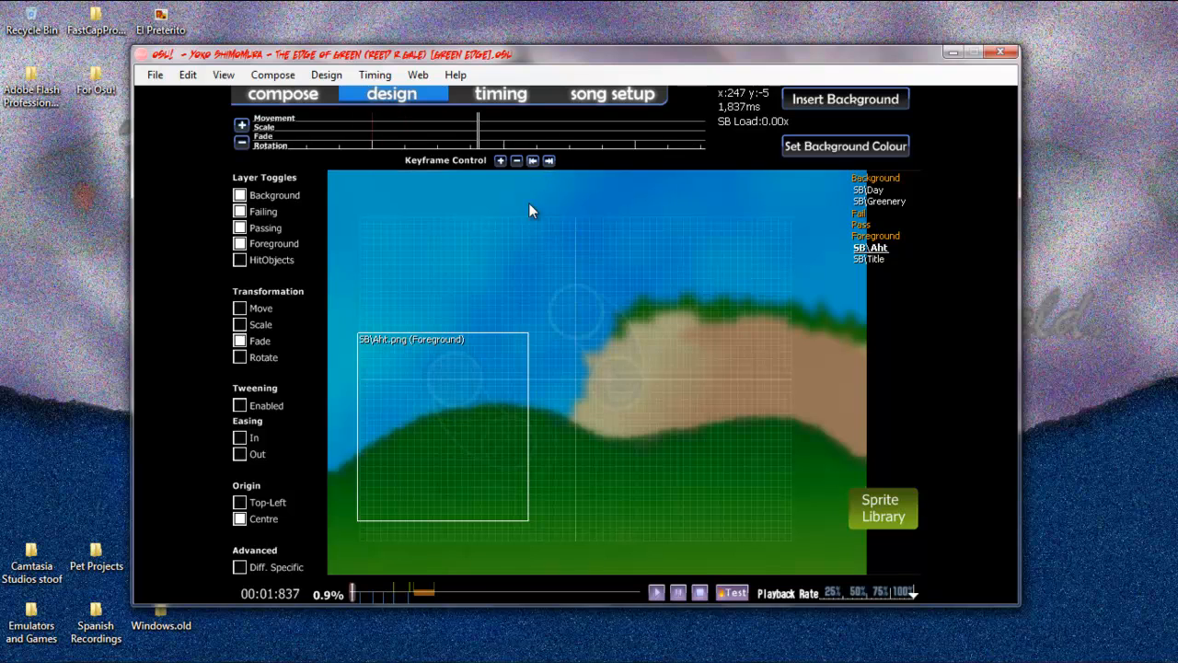
{"action": "scroll", "coordinate": [557, 267], "scroll_direction": "down", "scroll_amount": 2}
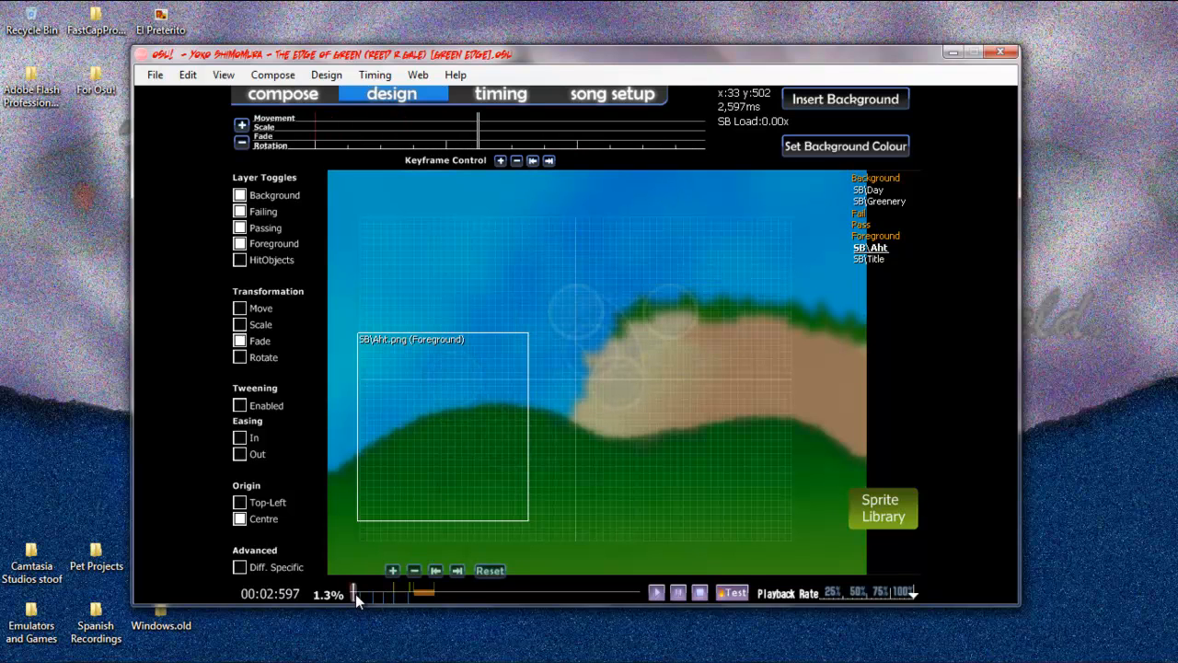
{"action": "left_click_drag", "start_coordinate": [356, 594], "coordinate": [489, 598]}
{"action": "scroll", "coordinate": [484, 559], "scroll_direction": "up", "scroll_amount": 6}
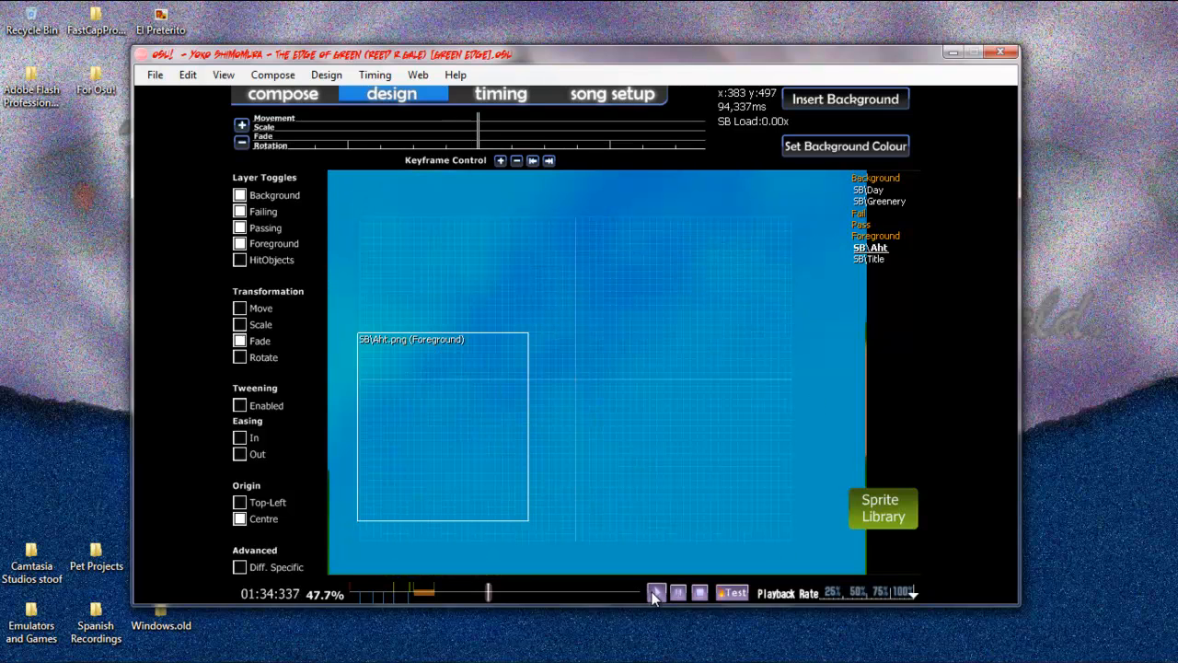
{"action": "left_click", "coordinate": [500, 161]}
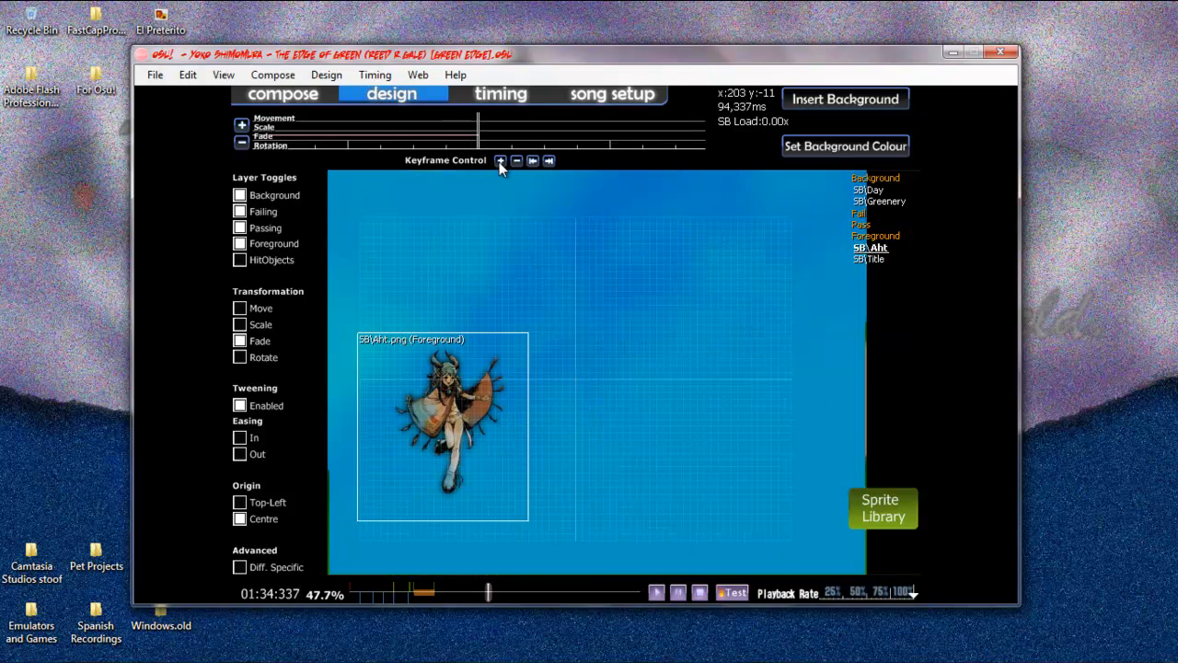
Step: Select SB\Title and add a fade keyframe to it at 93,249 ms
{"action": "left_click", "coordinate": [881, 261]}
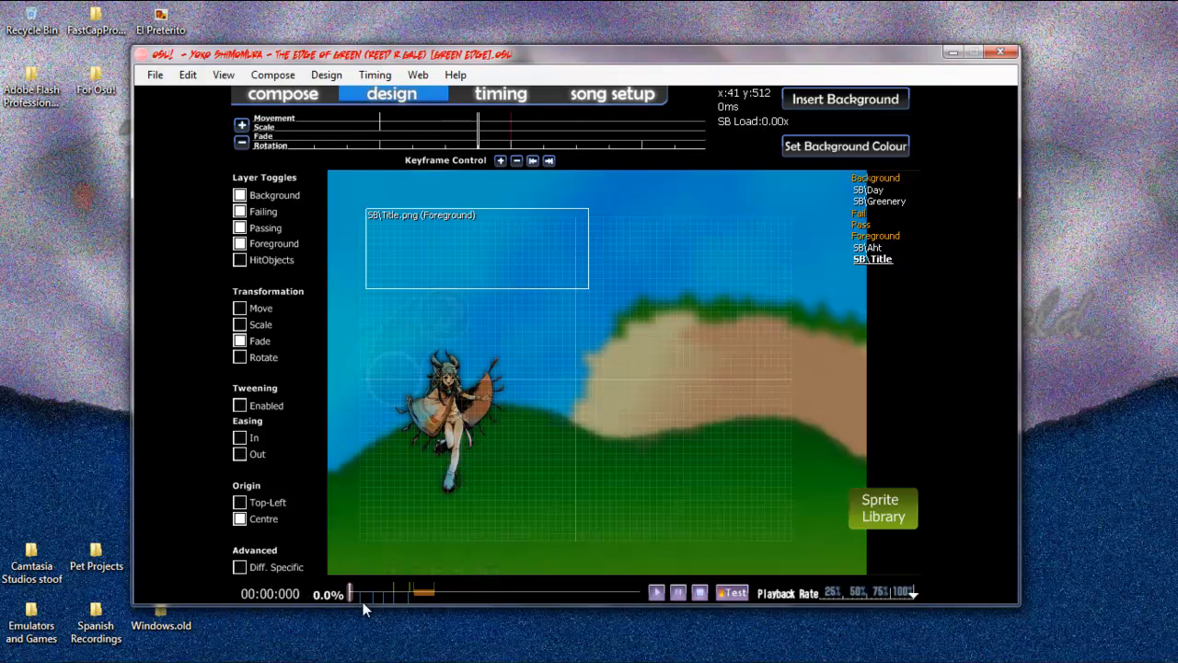
{"action": "left_click_drag", "start_coordinate": [348, 597], "coordinate": [487, 602]}
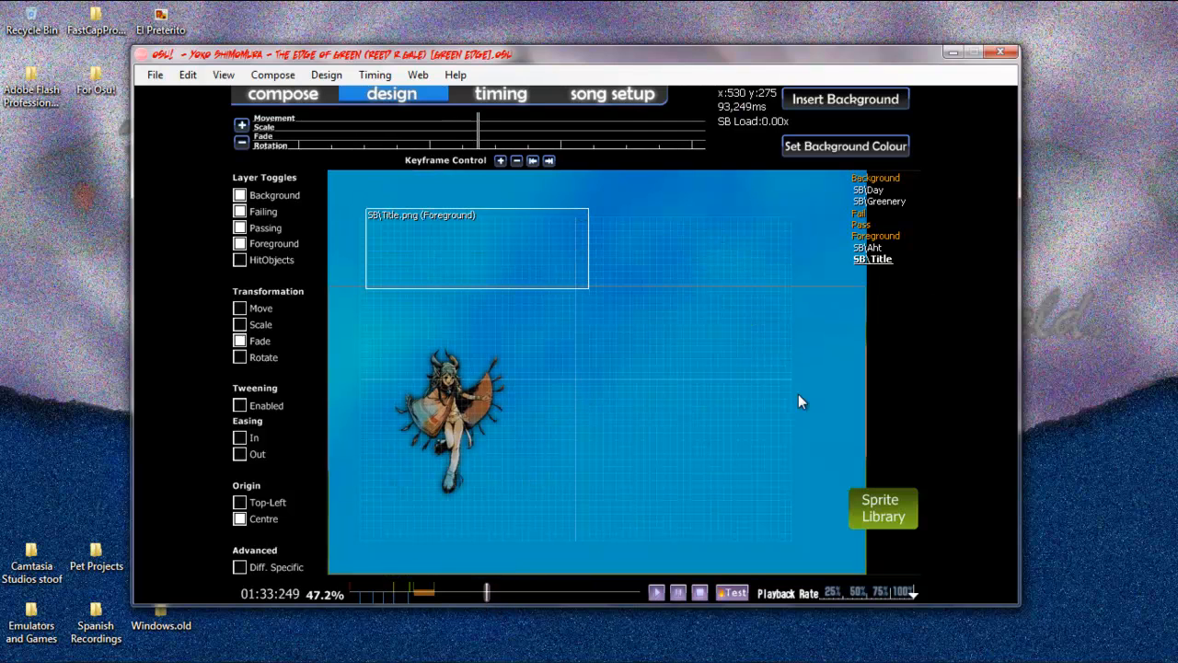
{"action": "left_click", "coordinate": [501, 161]}
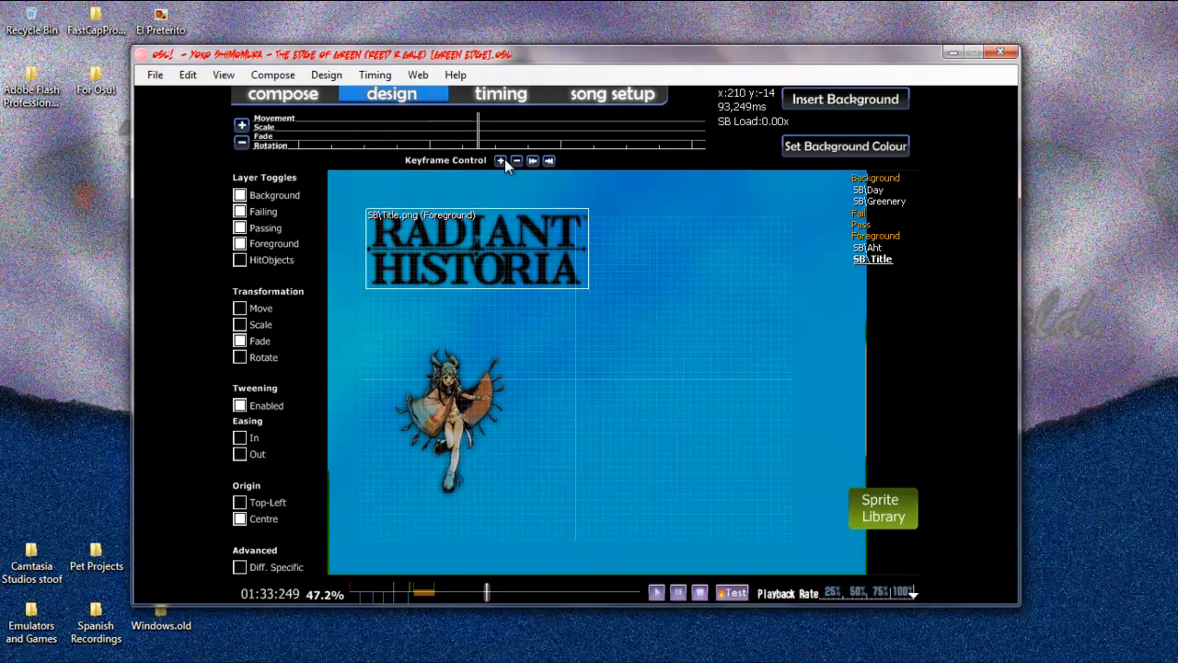
Step: Scrub the song back and forth around 94,445 ms with SB\Greenery selected to examine when each sprite shows
{"action": "left_click", "coordinate": [886, 201]}
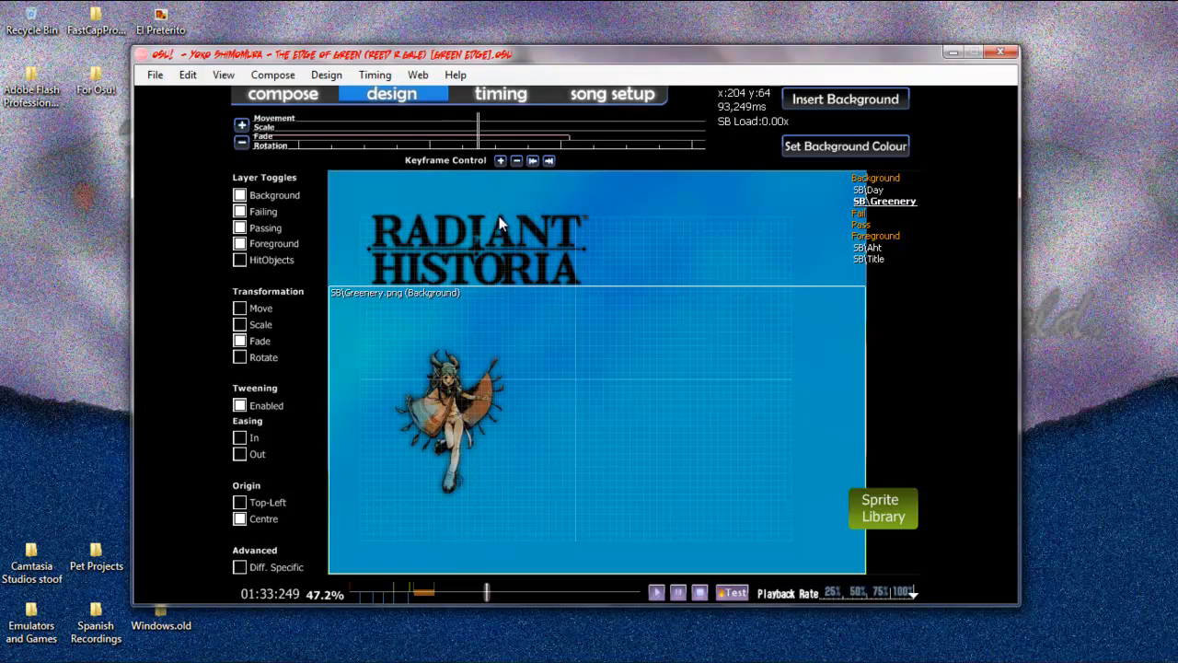
{"action": "key", "text": "space"}
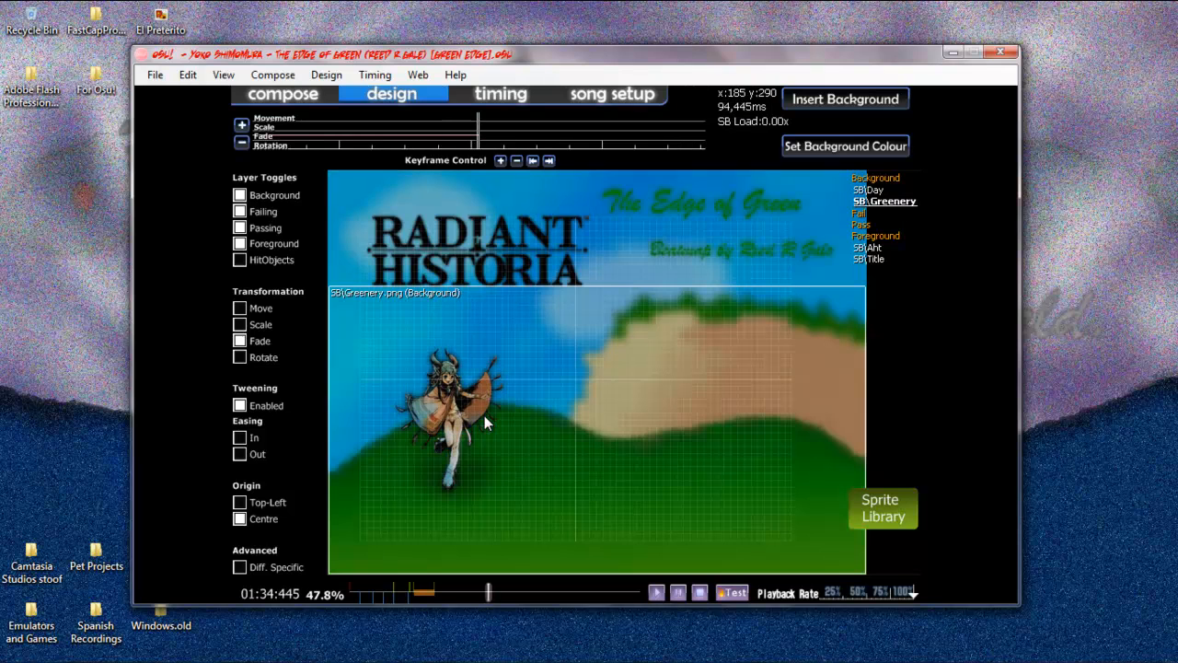
{"action": "scroll", "coordinate": [484, 416], "scroll_direction": "up", "scroll_amount": 9}
{"action": "scroll", "coordinate": [484, 415], "scroll_direction": "down", "scroll_amount": 9}
{"action": "scroll", "coordinate": [484, 415], "scroll_direction": "up", "scroll_amount": 1}
{"action": "scroll", "coordinate": [507, 161], "scroll_direction": "down", "scroll_amount": 1}
{"action": "scroll", "coordinate": [516, 162], "scroll_direction": "up", "scroll_amount": 2}
{"action": "scroll", "coordinate": [479, 313], "scroll_direction": "up", "scroll_amount": 4}
{"action": "scroll", "coordinate": [471, 451], "scroll_direction": "down", "scroll_amount": 6}
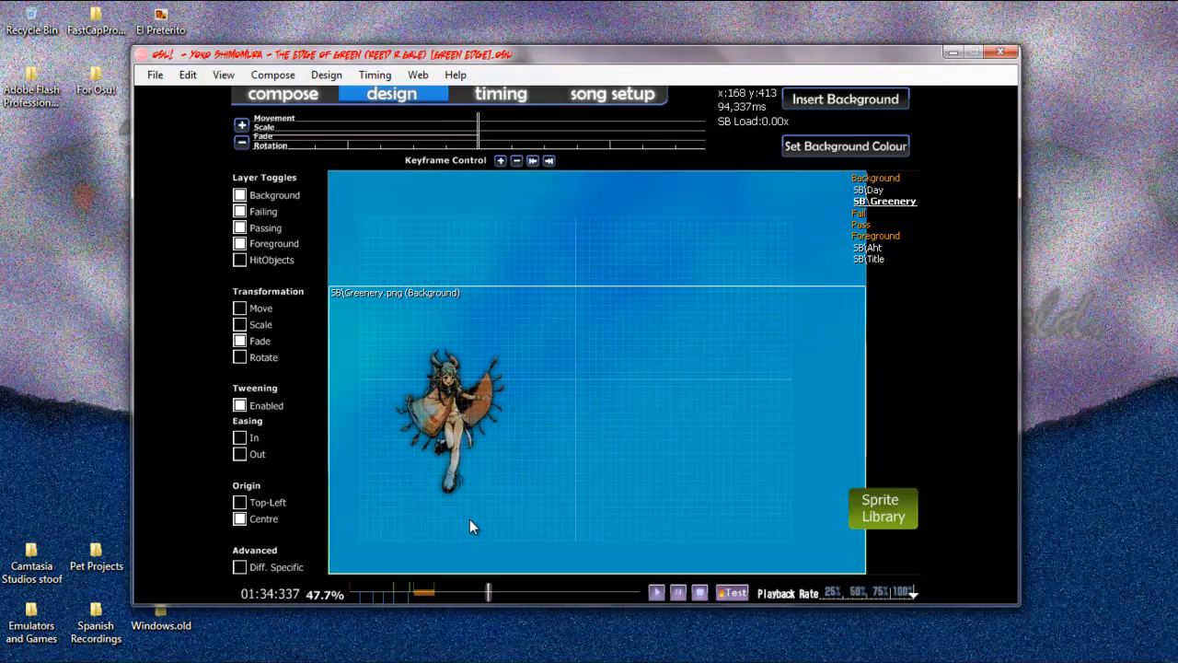
{"action": "scroll", "coordinate": [493, 553], "scroll_direction": "up", "scroll_amount": 1}
{"action": "mouse_move", "coordinate": [492, 593]}
{"action": "left_mouse_down"}
{"action": "mouse_move", "coordinate": [463, 589]}
{"action": "mouse_move", "coordinate": [488, 590]}
{"action": "left_mouse_up"}
Step: Check SB\Greenery at the beginning of the song and return to 94,337 ms
{"action": "mouse_move", "coordinate": [871, 201]}
{"action": "left_mouse_down"}
{"action": "mouse_move", "coordinate": [871, 188]}
{"action": "mouse_move", "coordinate": [857, 212]}
{"action": "left_mouse_up"}
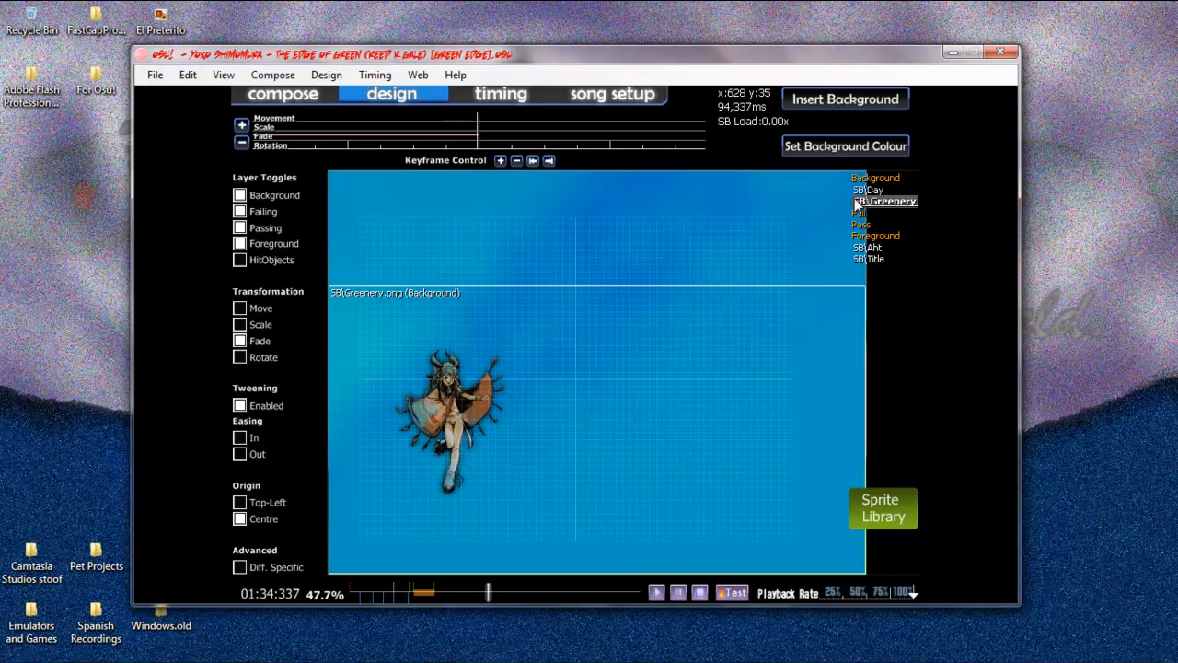
{"action": "left_click", "coordinate": [535, 159]}
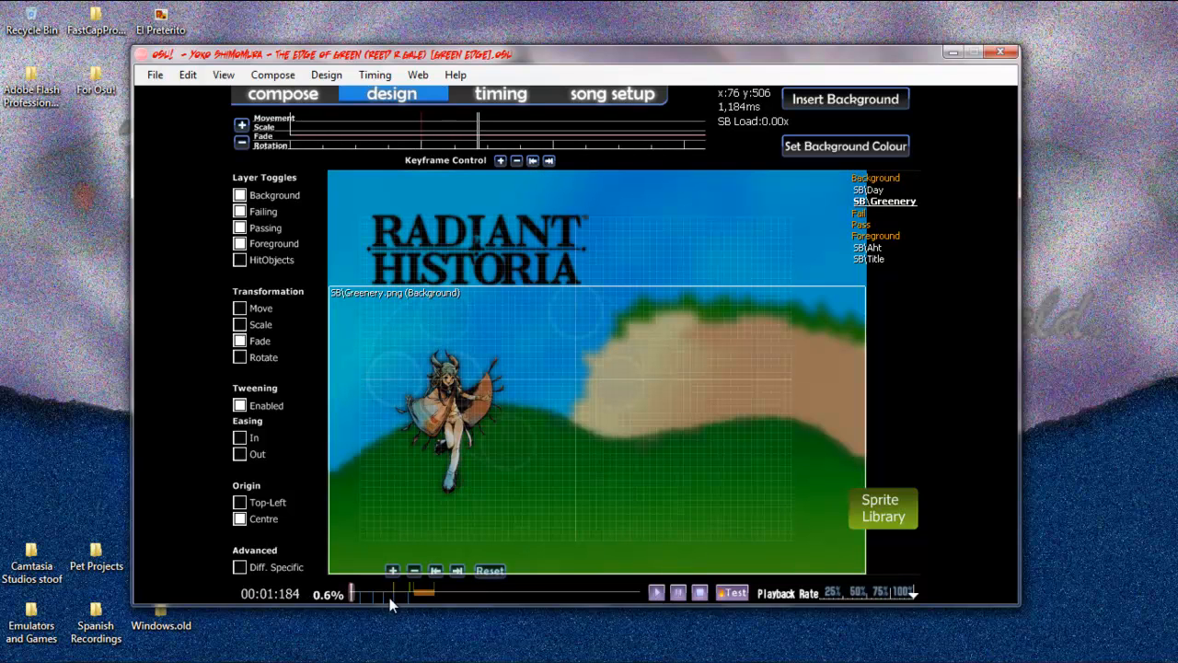
{"action": "left_click", "coordinate": [372, 593]}
{"action": "left_click_drag", "start_coordinate": [372, 594], "coordinate": [482, 590]}
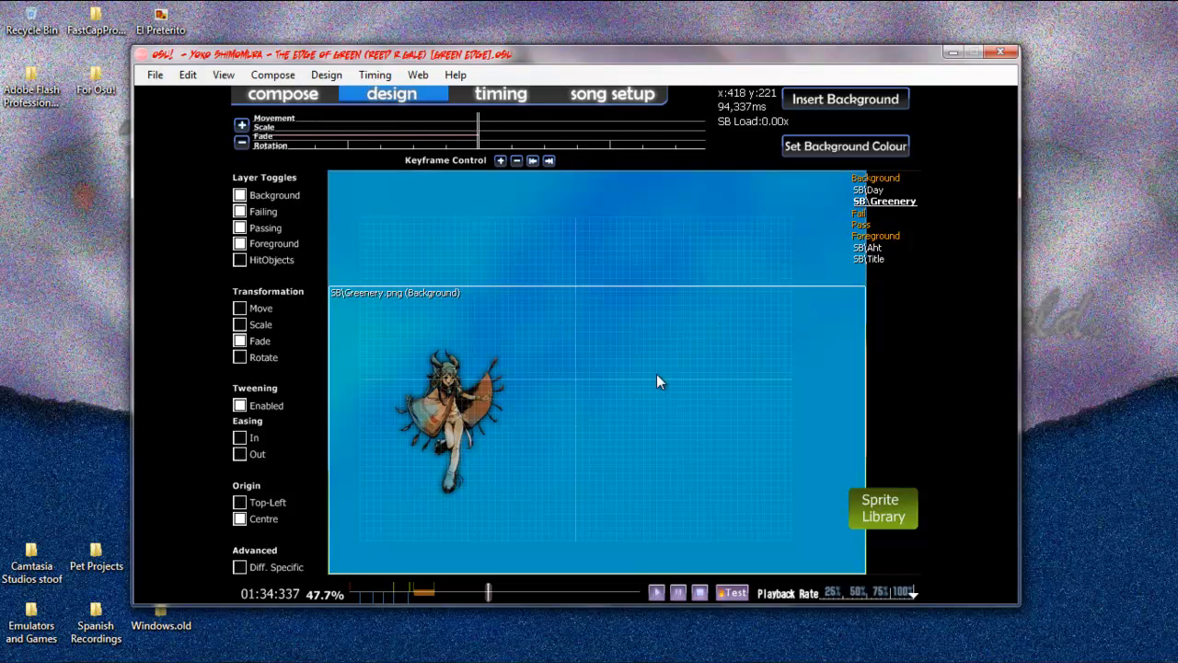
Step: Exit the beatmap editor, reopen The Edge of Green beatmap, and return to its storyboard design view
{"action": "left_click", "coordinate": [154, 74]}
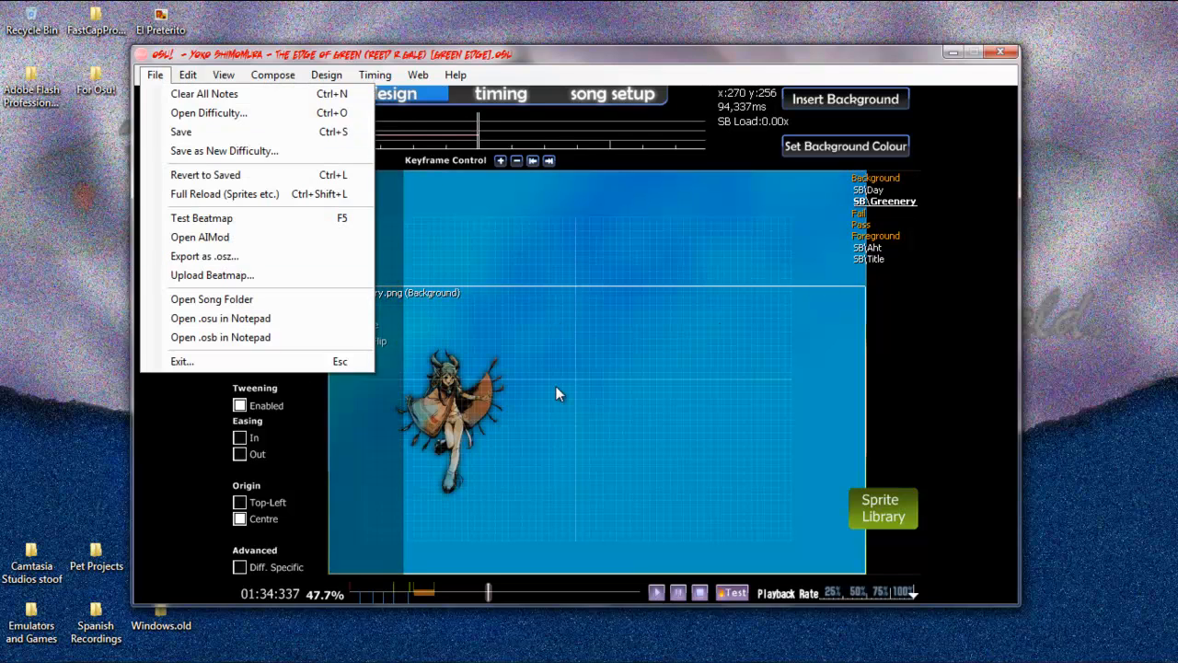
{"action": "left_click", "coordinate": [493, 420]}
{"action": "key", "text": "Escape"}
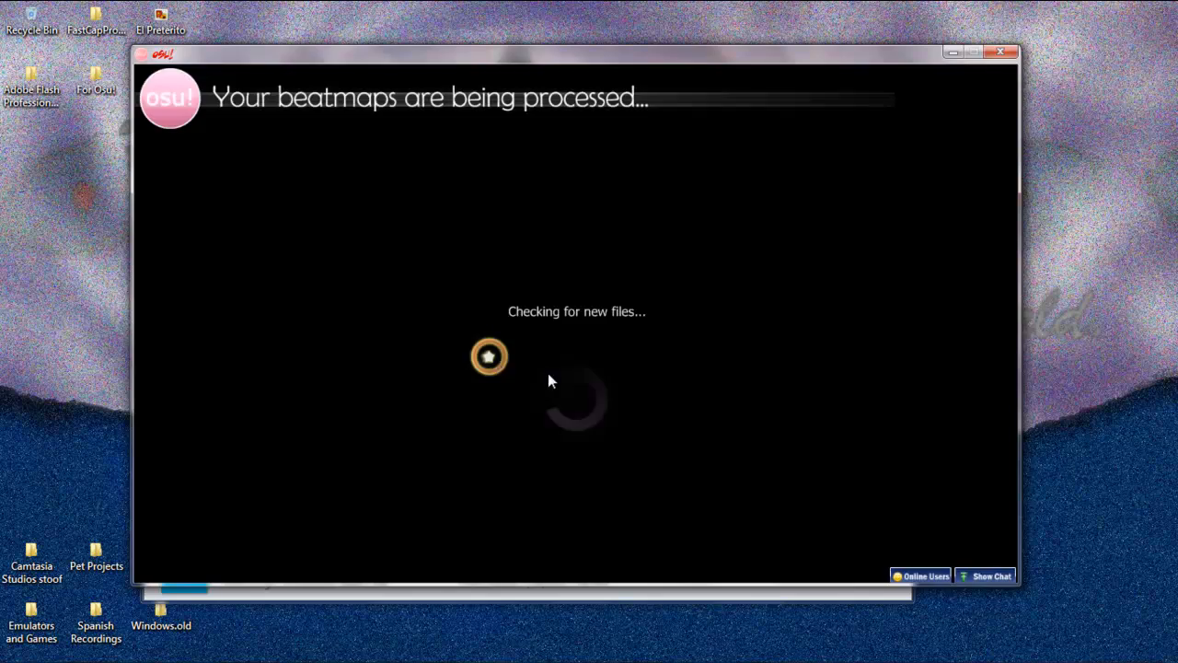
{"action": "left_click", "coordinate": [700, 365]}
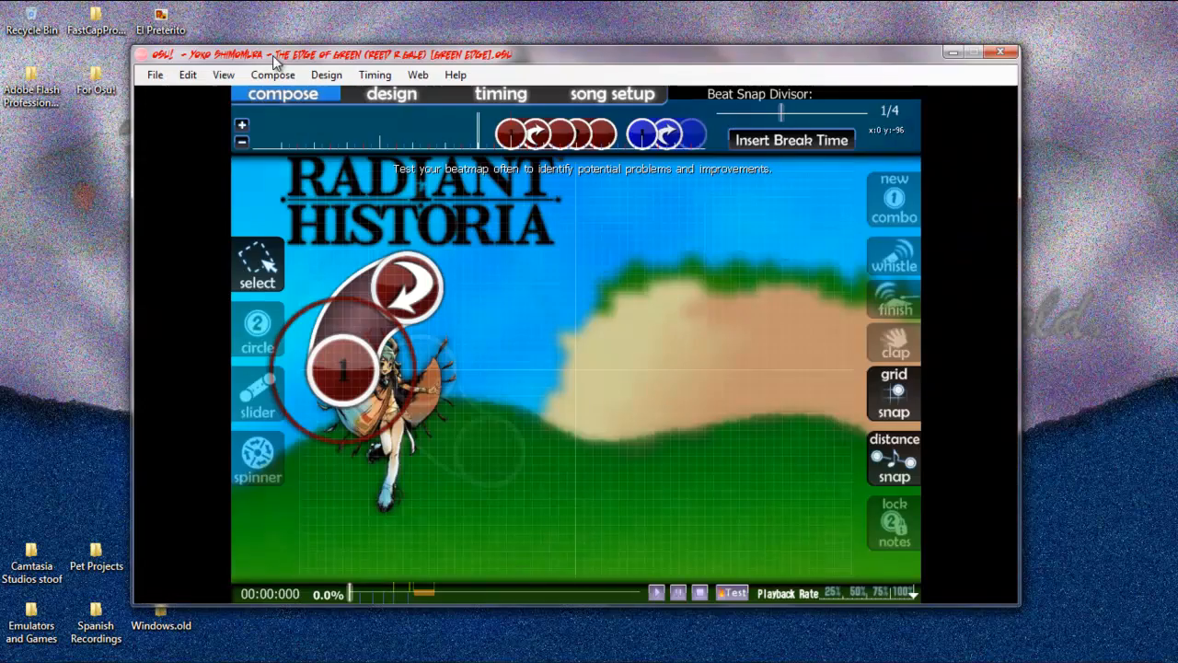
{"action": "left_click", "coordinate": [422, 99]}
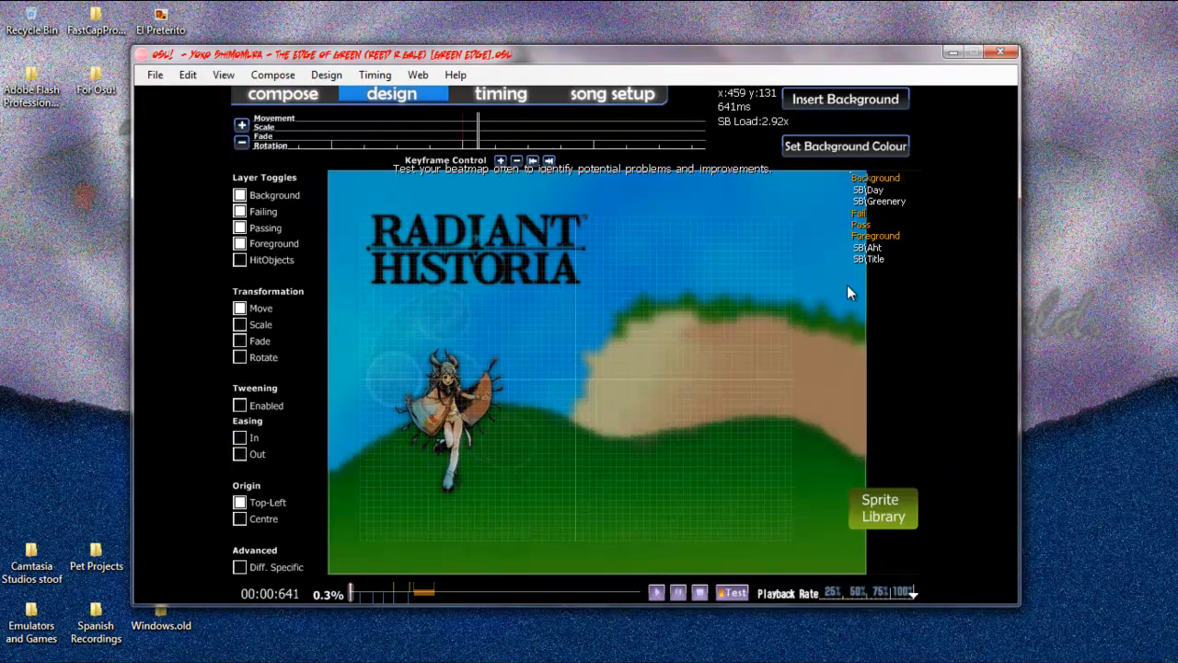
Step: Select SB\Greenery, toggle its movement tweening, and switch to the Fade transformation
{"action": "left_click", "coordinate": [873, 203]}
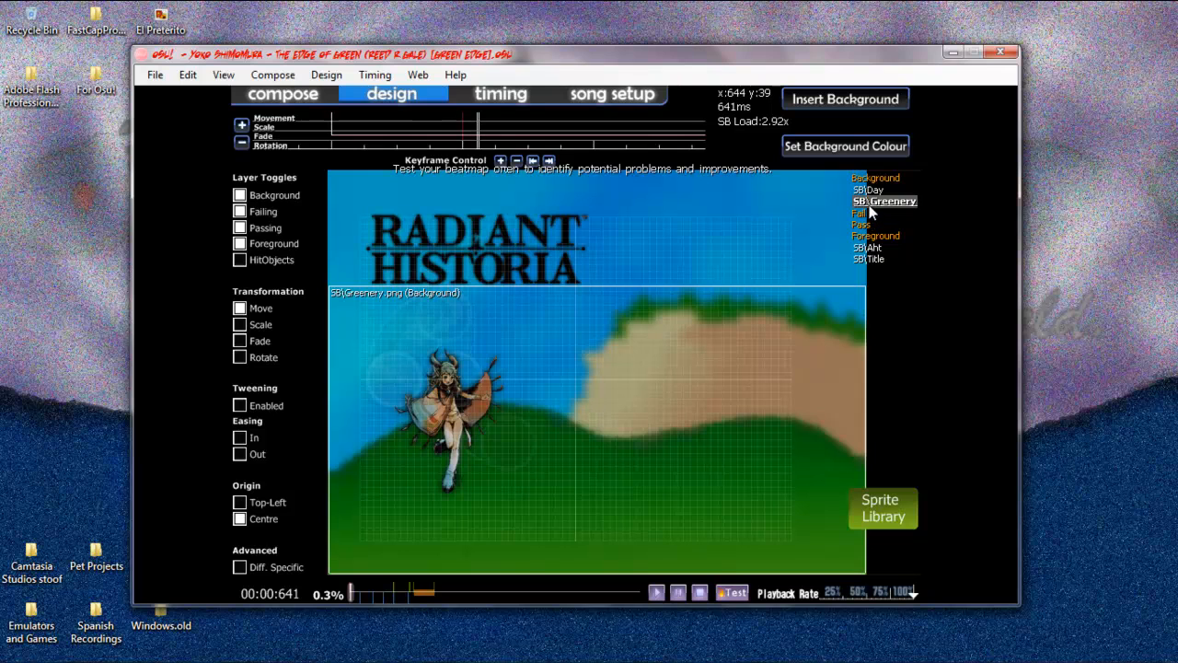
{"action": "left_click", "coordinate": [550, 161]}
{"action": "left_click", "coordinate": [550, 161]}
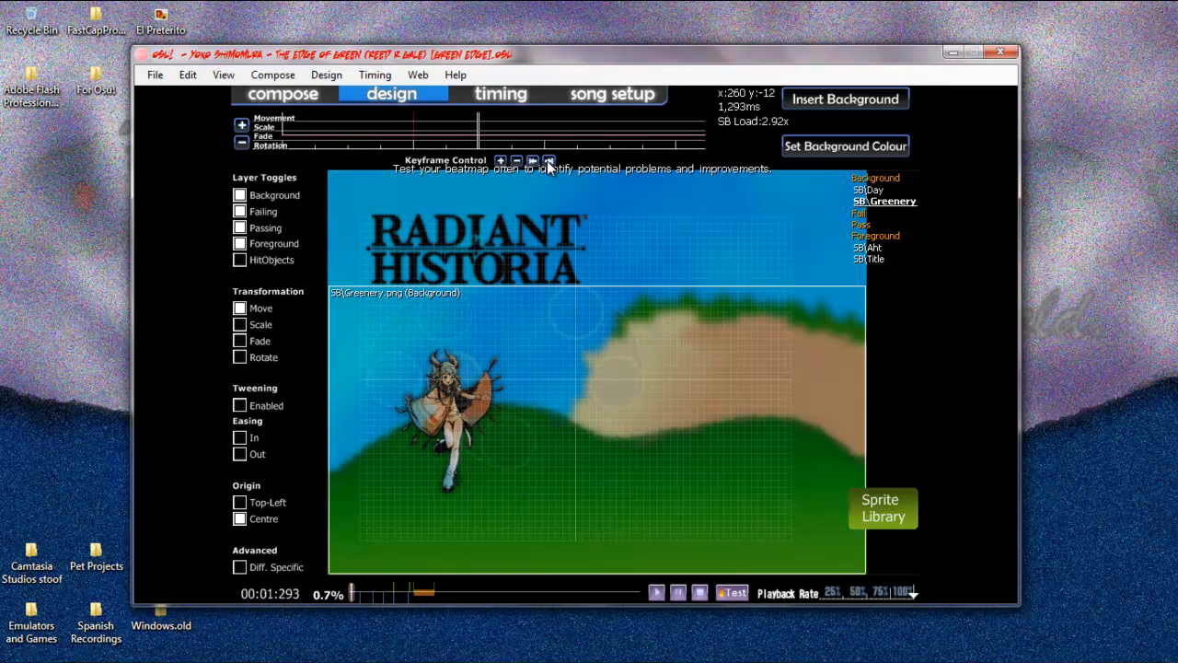
{"action": "left_click", "coordinate": [239, 405]}
{"action": "left_click", "coordinate": [239, 341]}
Step: Examine SB\Greenery's fade keyframes between the intro and about 94,119 ms
{"action": "left_click", "coordinate": [550, 161]}
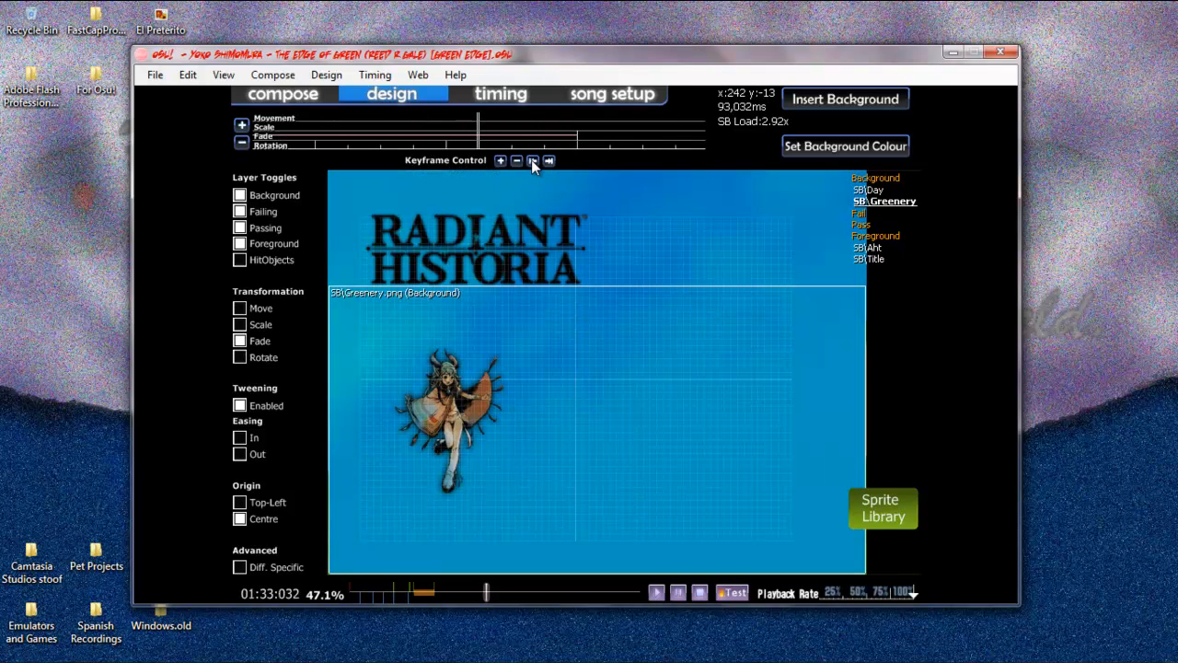
{"action": "left_click", "coordinate": [531, 160]}
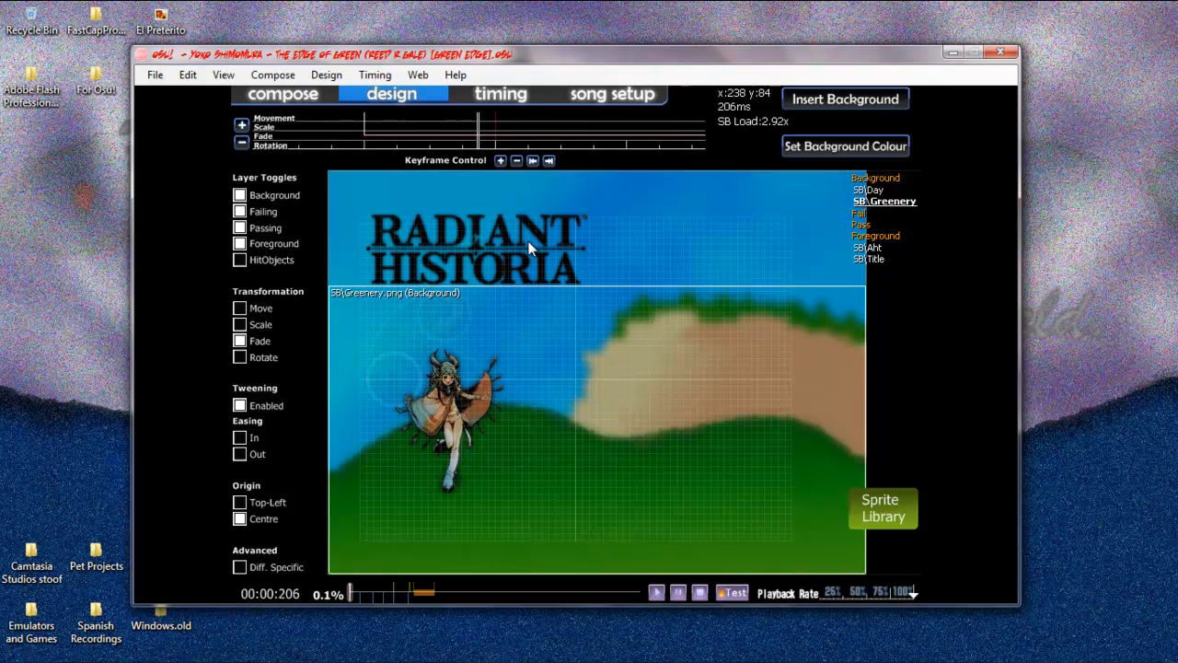
{"action": "scroll", "coordinate": [528, 243], "scroll_direction": "down", "scroll_amount": 1}
{"action": "scroll", "coordinate": [529, 239], "scroll_direction": "up", "scroll_amount": 11}
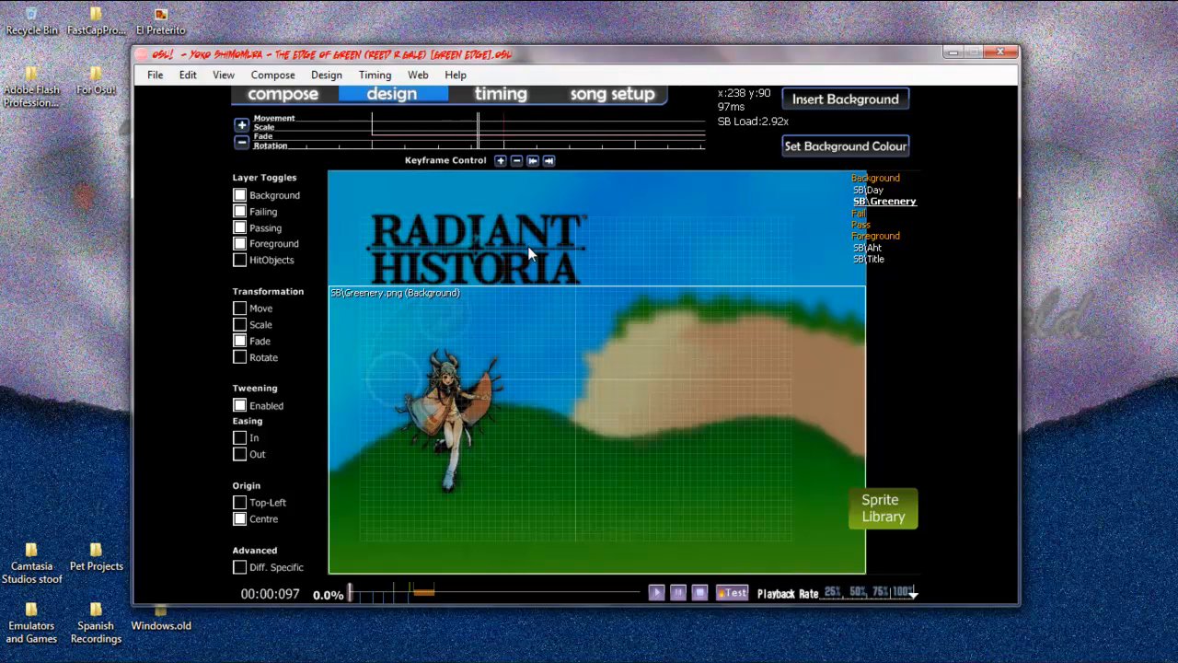
{"action": "scroll", "coordinate": [532, 181], "scroll_direction": "up", "scroll_amount": 5}
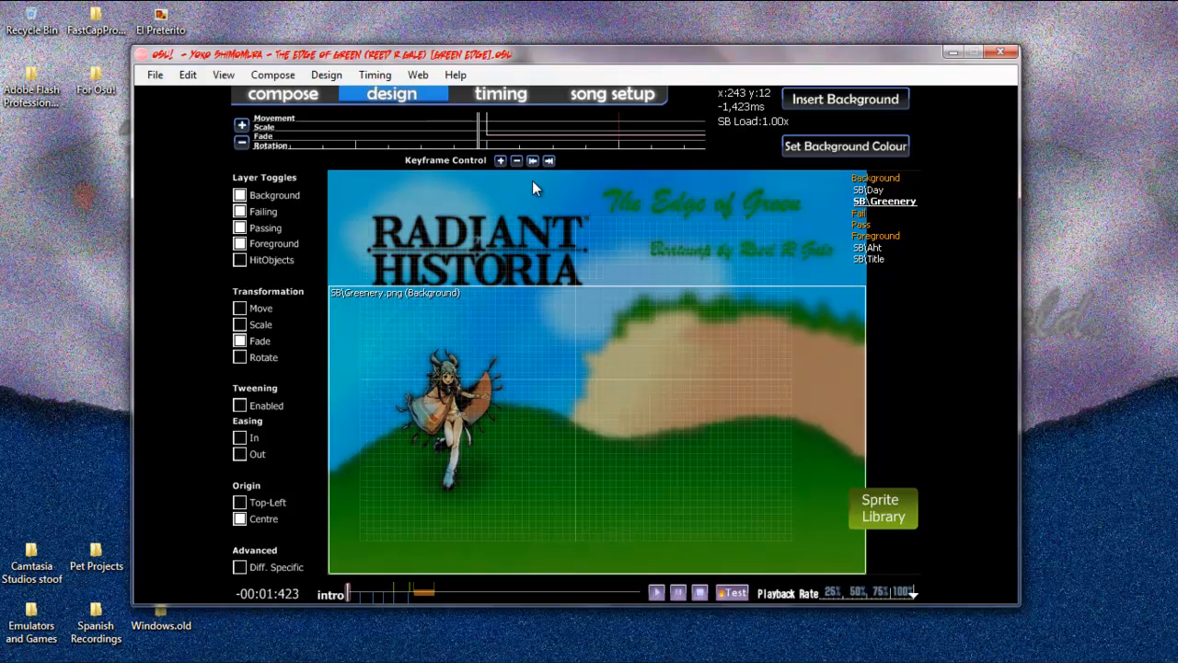
{"action": "scroll", "coordinate": [542, 168], "scroll_direction": "down", "scroll_amount": 1}
{"action": "left_click", "coordinate": [547, 161]}
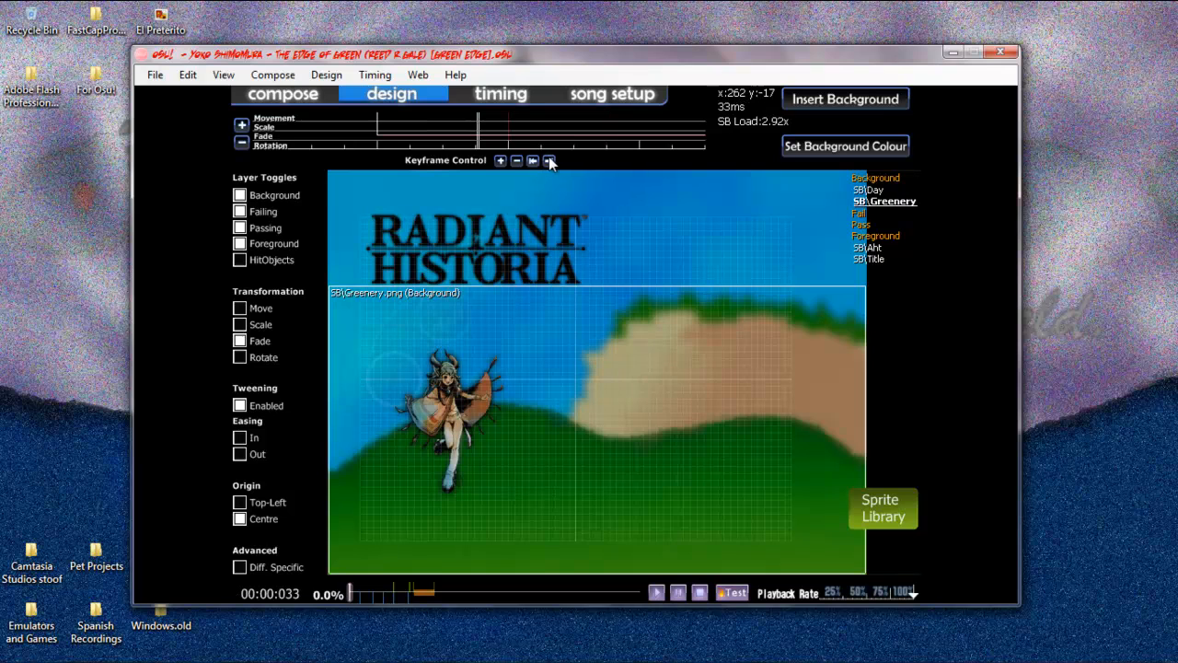
{"action": "left_click", "coordinate": [548, 161]}
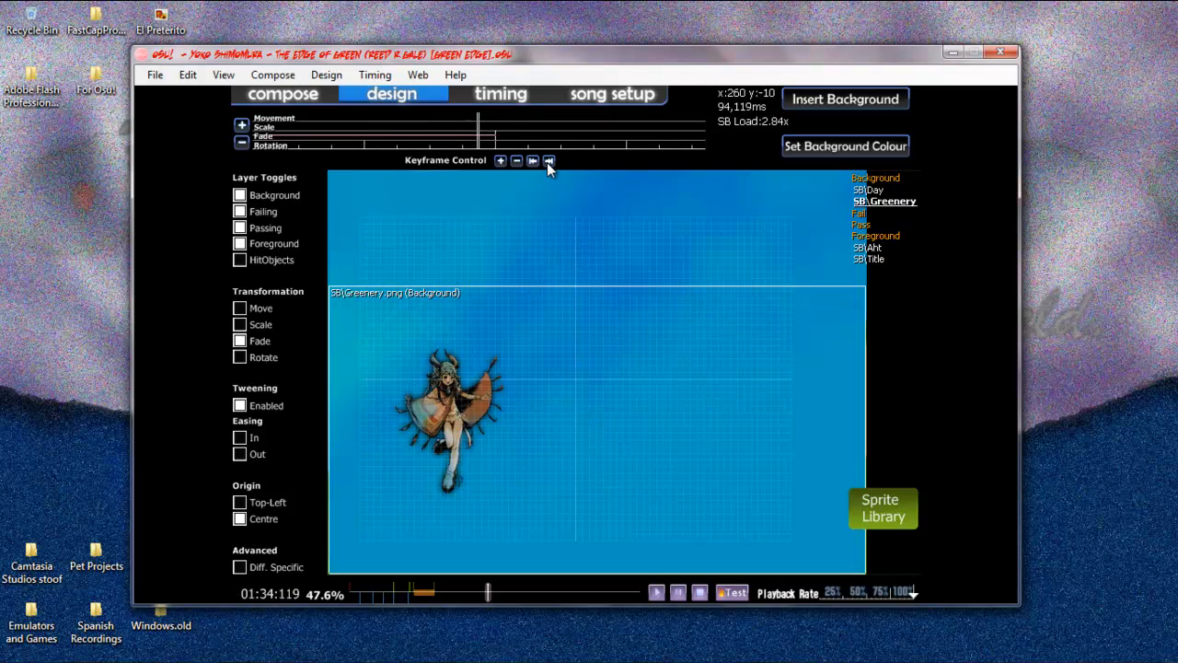
Step: Add a fade keyframe to SB\Greenery around 94,337 ms and scrub across that moment to check its visibility
{"action": "scroll", "coordinate": [547, 163], "scroll_direction": "up", "scroll_amount": 1}
{"action": "key", "text": "space"}
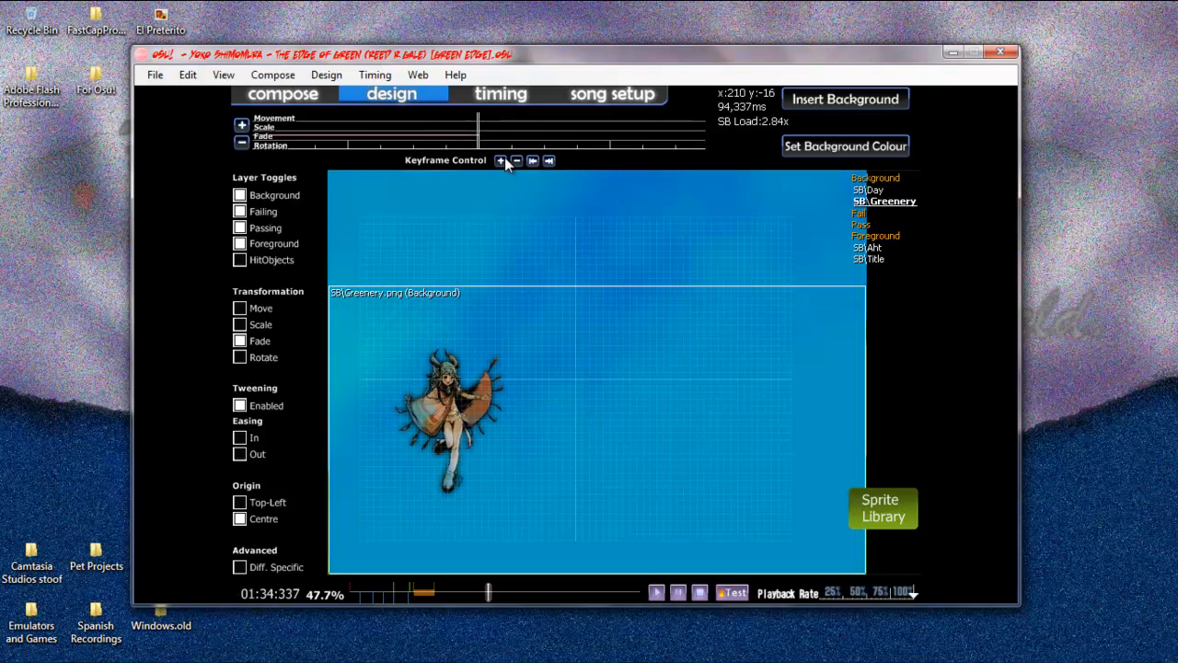
{"action": "left_click", "coordinate": [505, 158]}
{"action": "scroll", "coordinate": [504, 156], "scroll_direction": "up", "scroll_amount": 5}
{"action": "scroll", "coordinate": [505, 161], "scroll_direction": "down", "scroll_amount": 5}
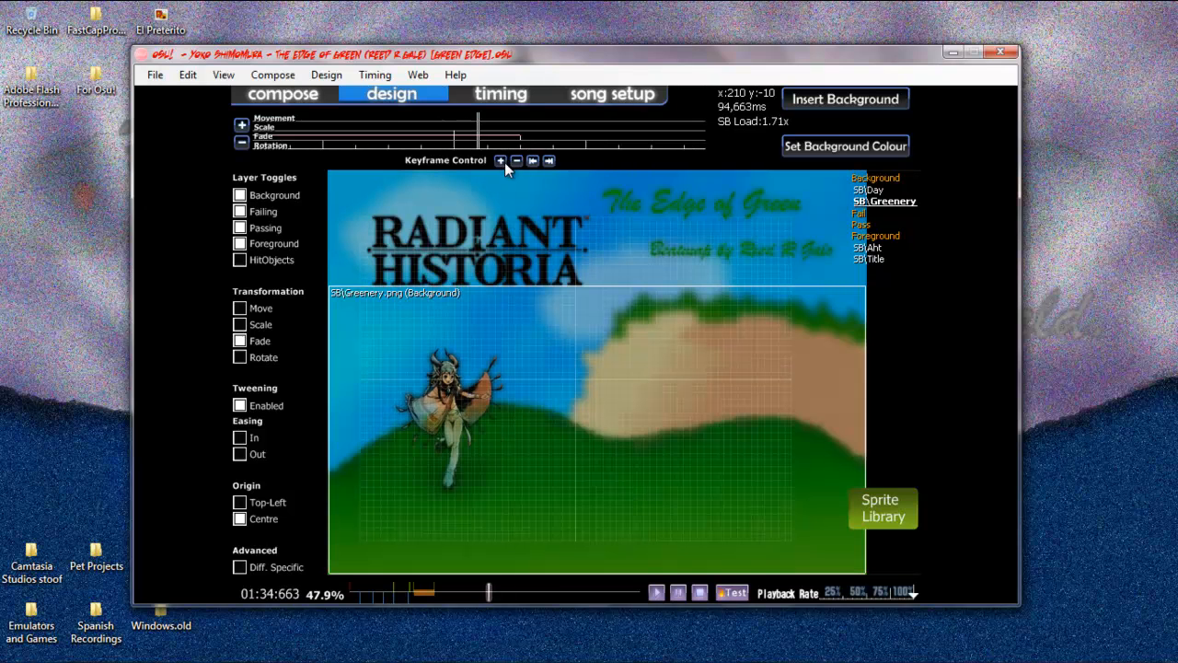
{"action": "scroll", "coordinate": [505, 162], "scroll_direction": "up", "scroll_amount": 5}
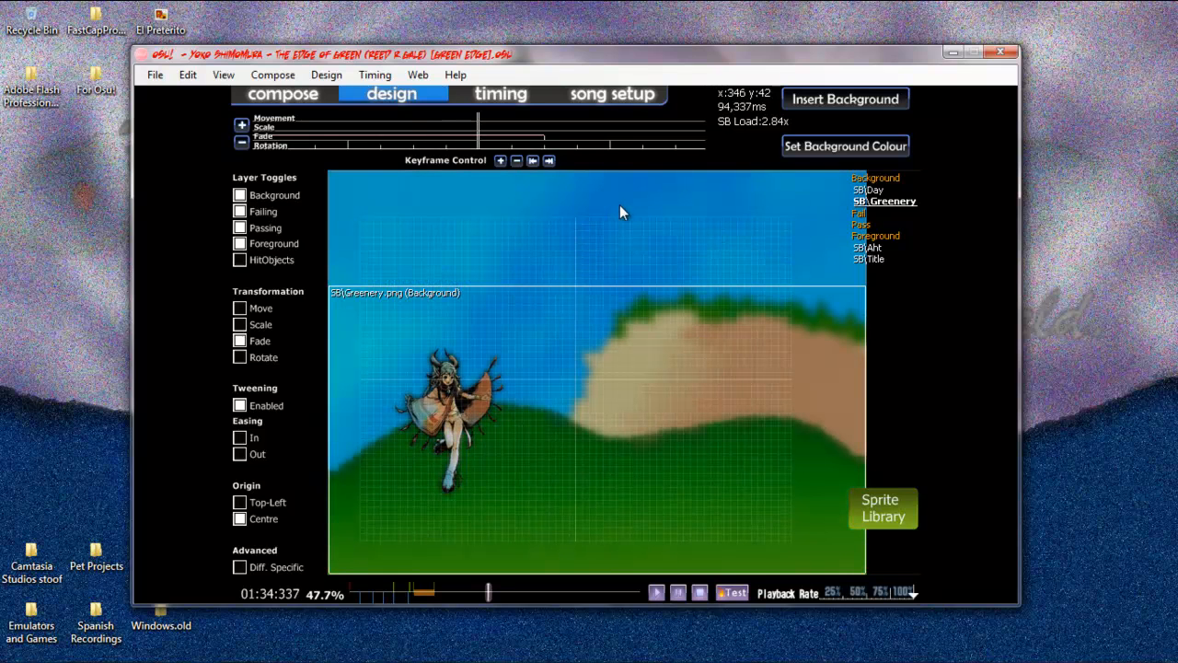
{"action": "scroll", "coordinate": [608, 340], "scroll_direction": "down", "scroll_amount": 10}
{"action": "scroll", "coordinate": [583, 335], "scroll_direction": "up", "scroll_amount": 2}
Step: Add a fade keyframe to SB\Aht at about 95,206 ms and scrub around it to check the sprite's visibility
{"action": "left_click", "coordinate": [866, 247]}
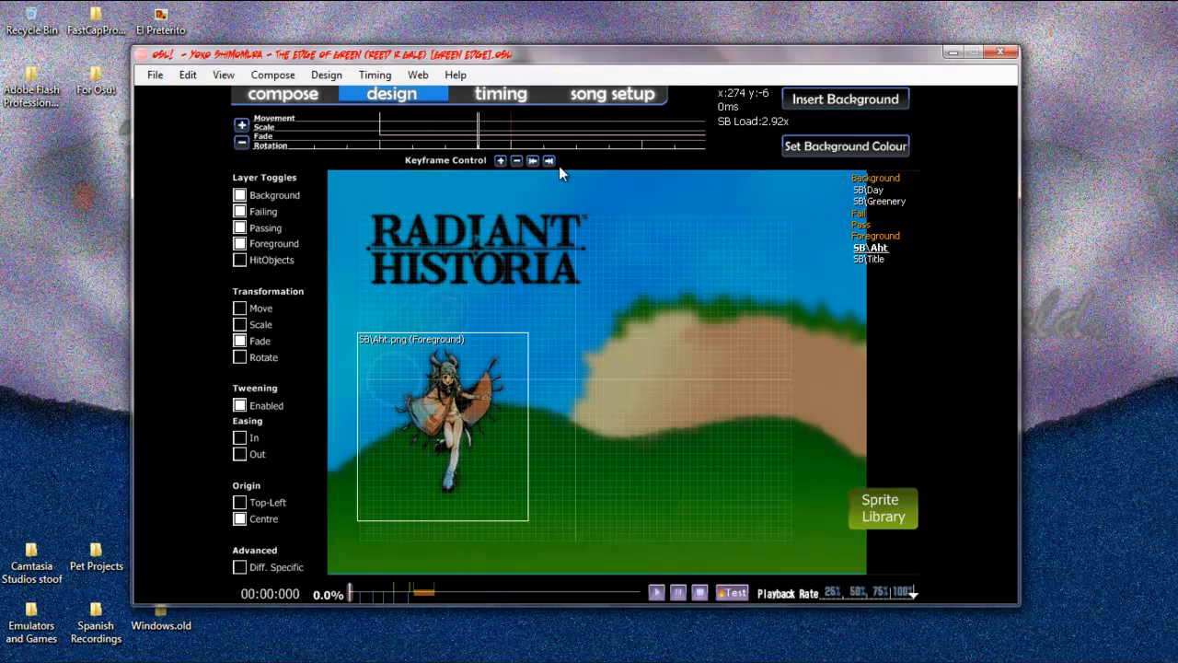
{"action": "left_click", "coordinate": [552, 164]}
{"action": "left_click", "coordinate": [552, 163]}
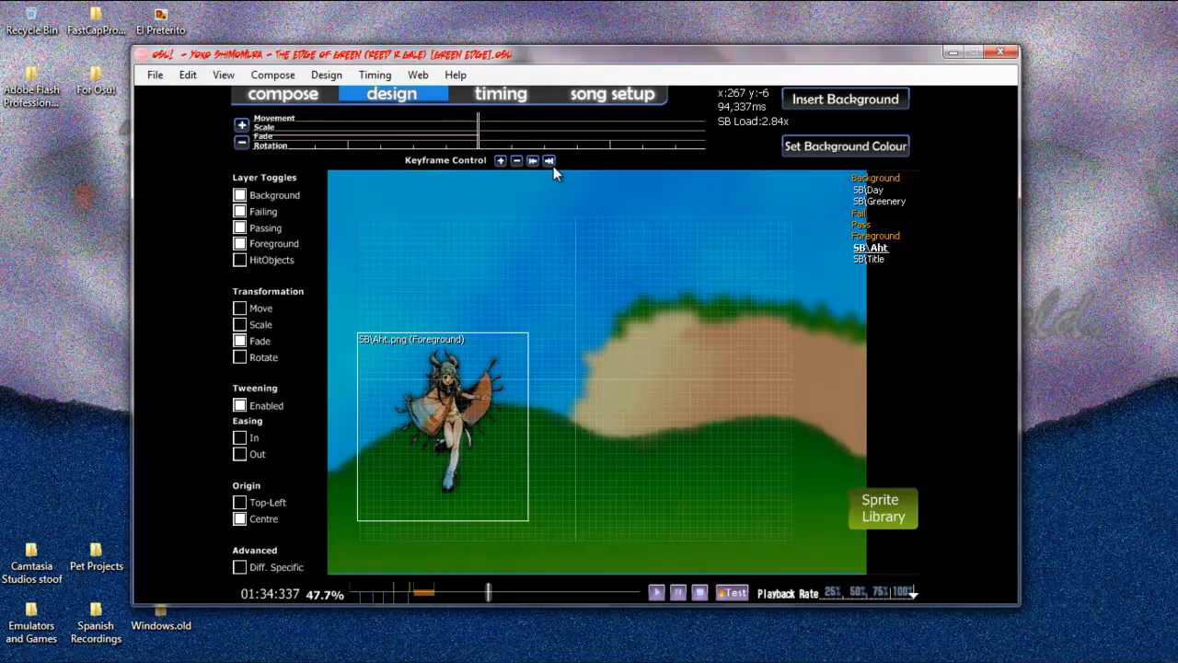
{"action": "scroll", "coordinate": [561, 184], "scroll_direction": "down", "scroll_amount": 8}
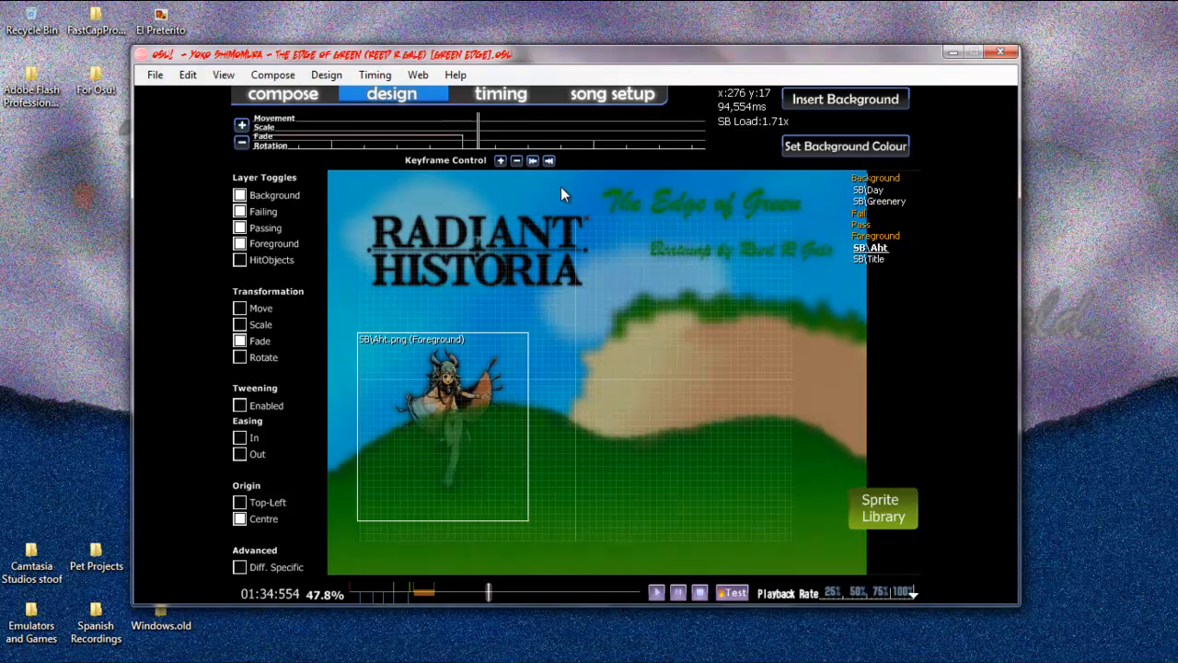
{"action": "left_click", "coordinate": [502, 165]}
{"action": "scroll", "coordinate": [460, 202], "scroll_direction": "up", "scroll_amount": 8}
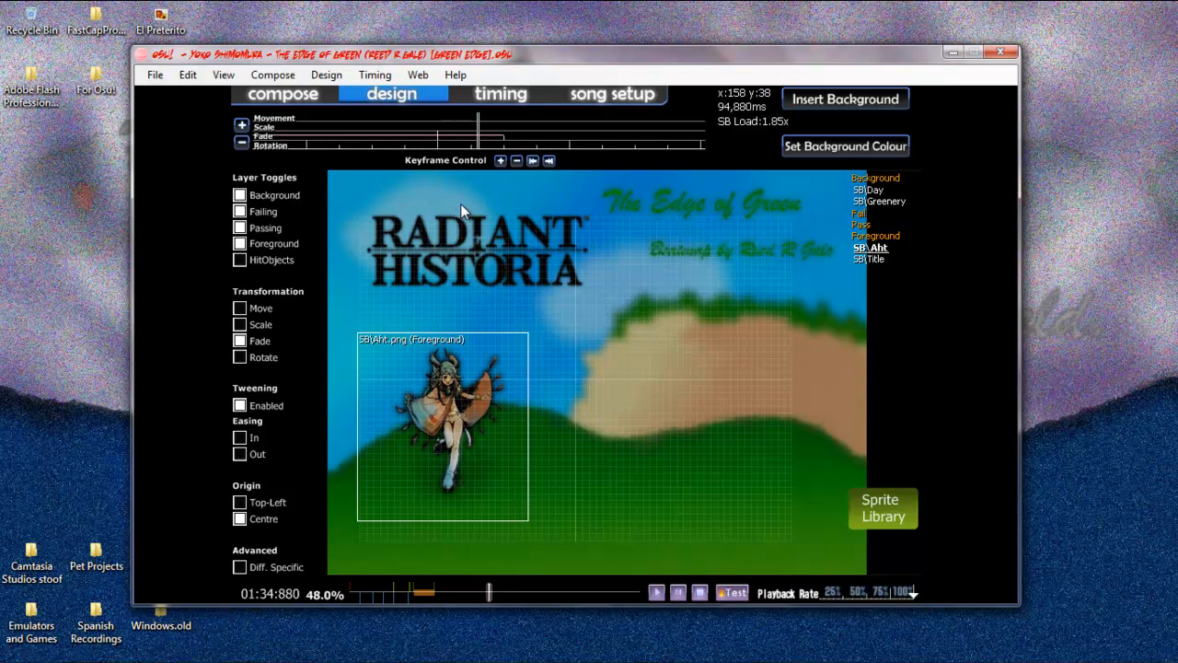
{"action": "scroll", "coordinate": [487, 290], "scroll_direction": "down", "scroll_amount": 8}
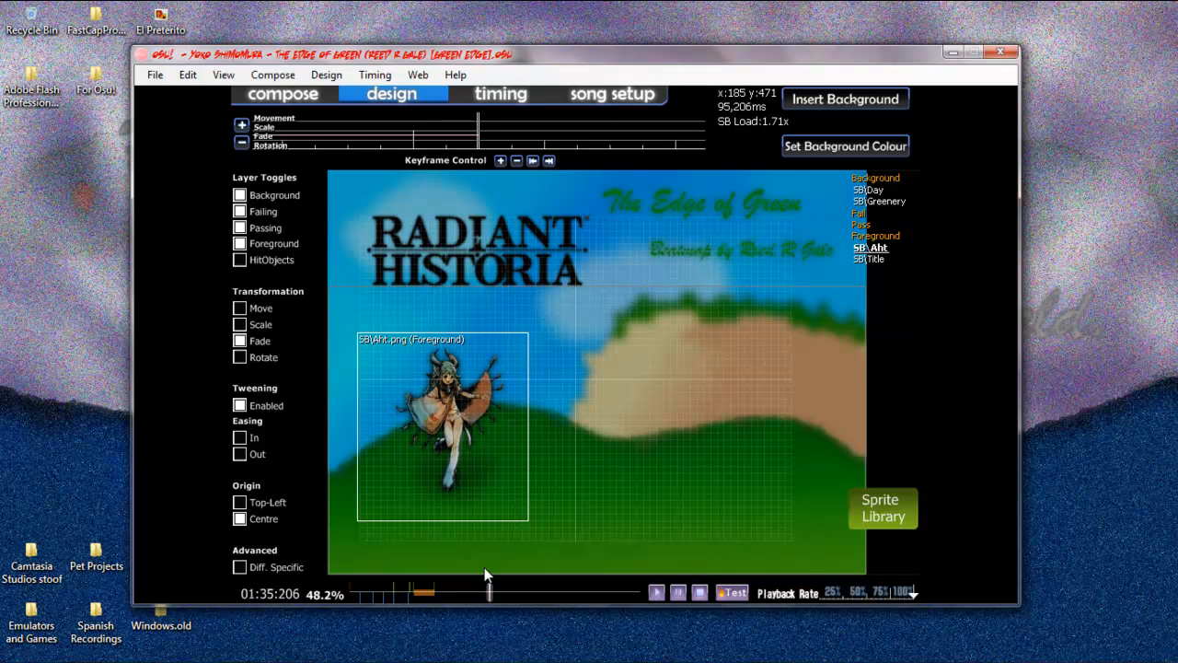
{"action": "scroll", "coordinate": [520, 472], "scroll_direction": "up", "scroll_amount": 2}
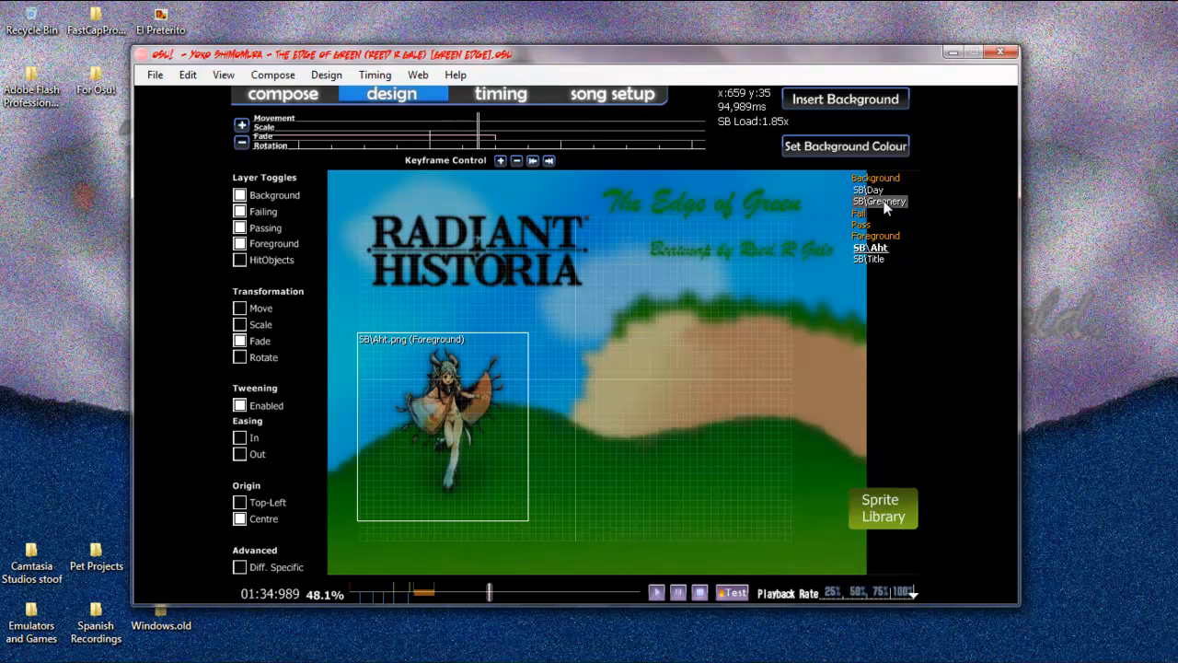
Step: Check the fade keyframes of SB\Day, SB\Greenery and SB\Aht, and examine SB\Title's fade around 93,000 ms
{"action": "left_click", "coordinate": [882, 191]}
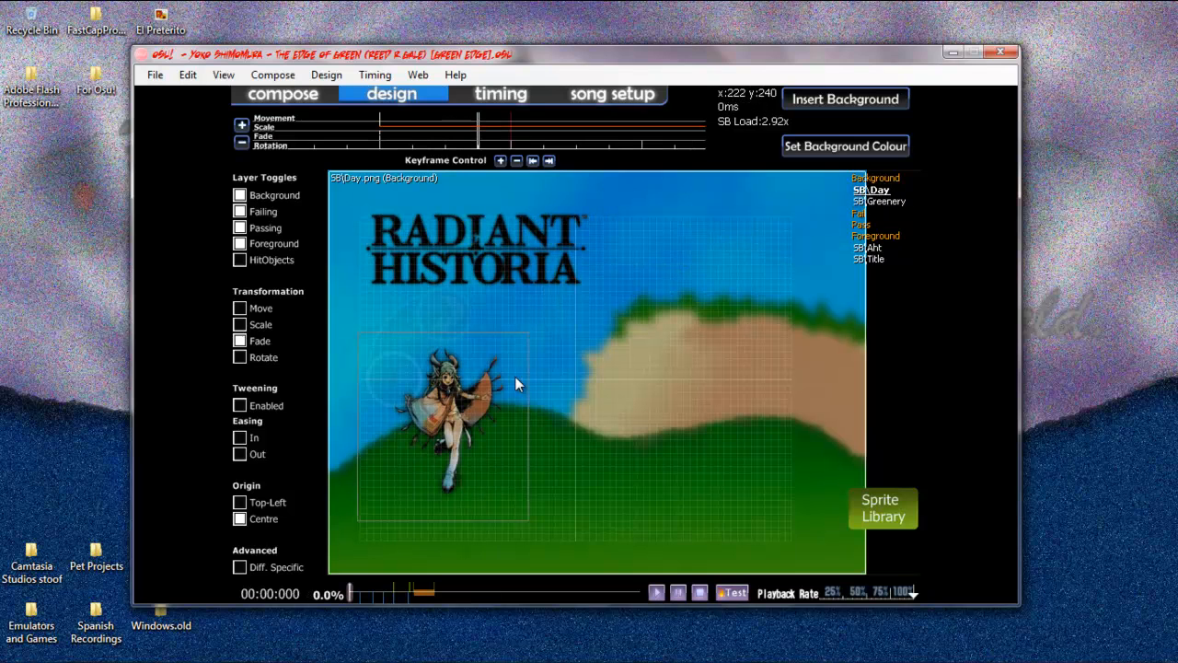
{"action": "left_click", "coordinate": [548, 161]}
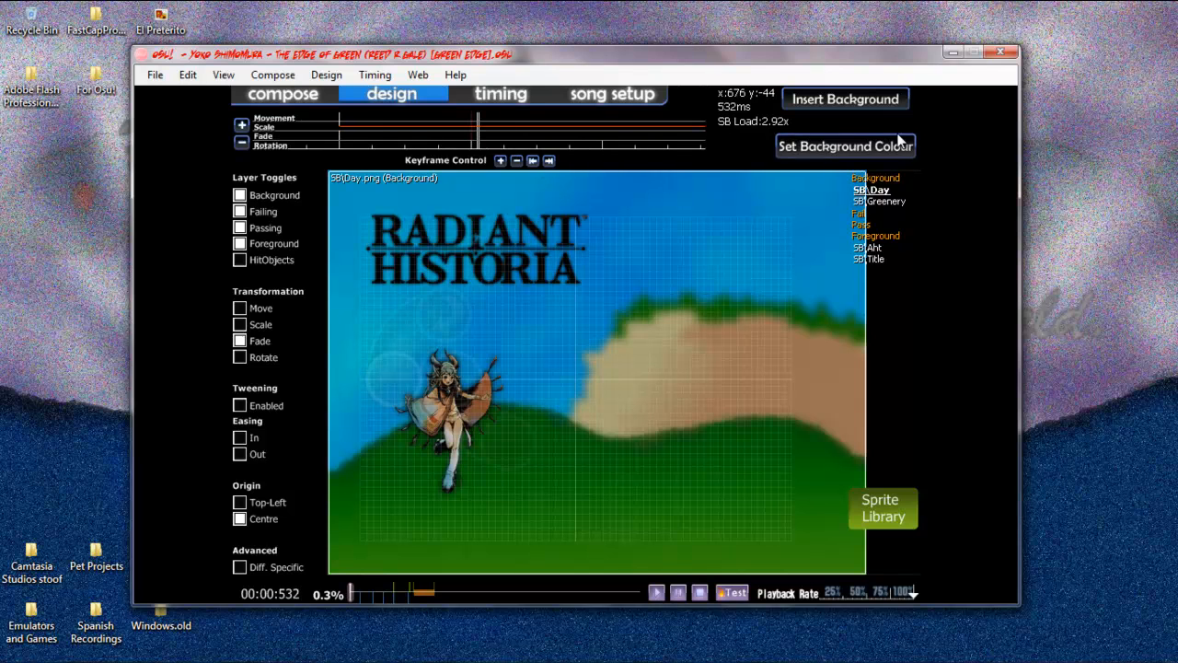
{"action": "left_click", "coordinate": [880, 205]}
{"action": "left_click", "coordinate": [874, 246]}
{"action": "left_click", "coordinate": [873, 259]}
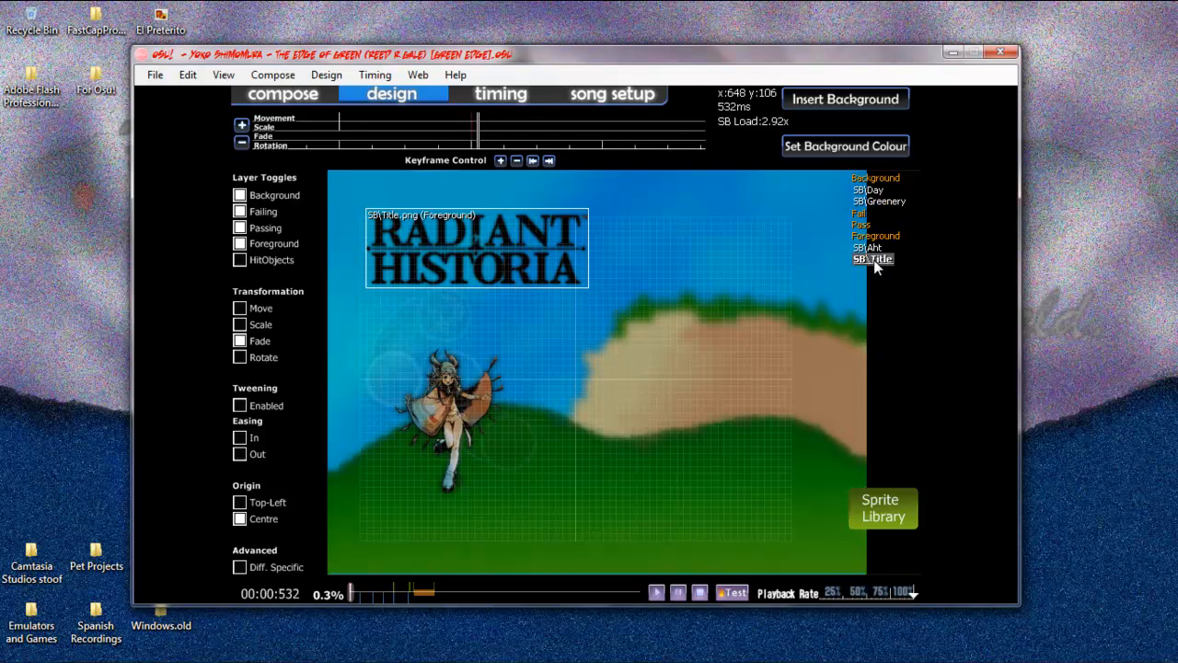
{"action": "left_click", "coordinate": [549, 162]}
{"action": "left_click", "coordinate": [549, 162]}
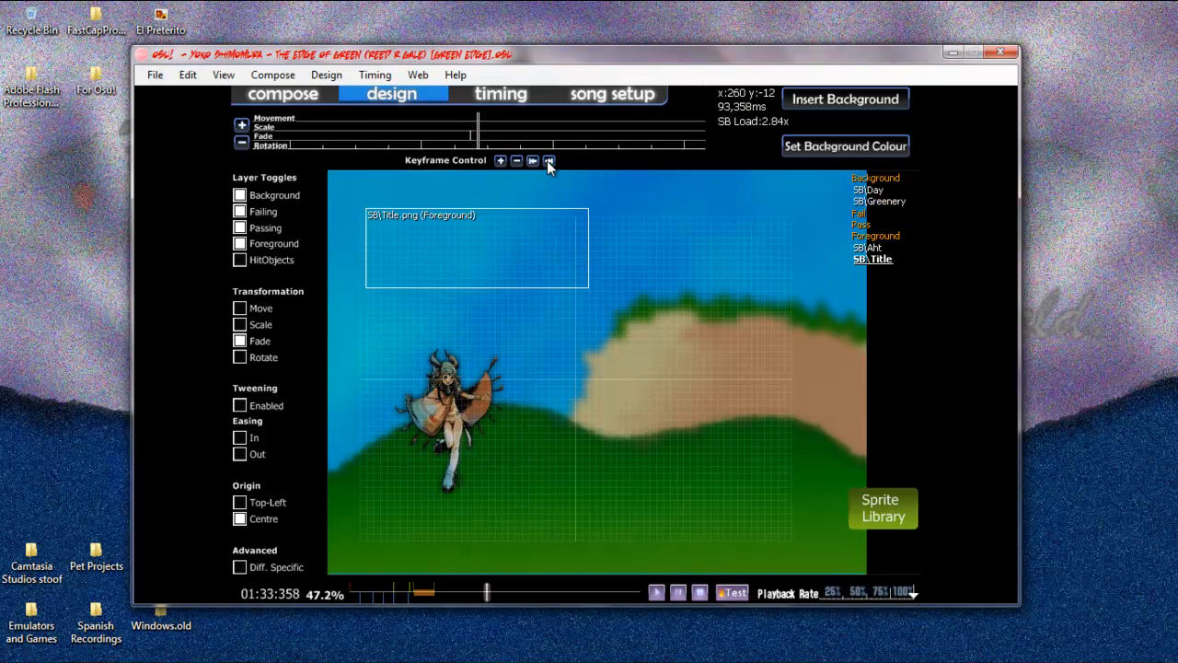
{"action": "scroll", "coordinate": [502, 175], "scroll_direction": "up", "scroll_amount": 2}
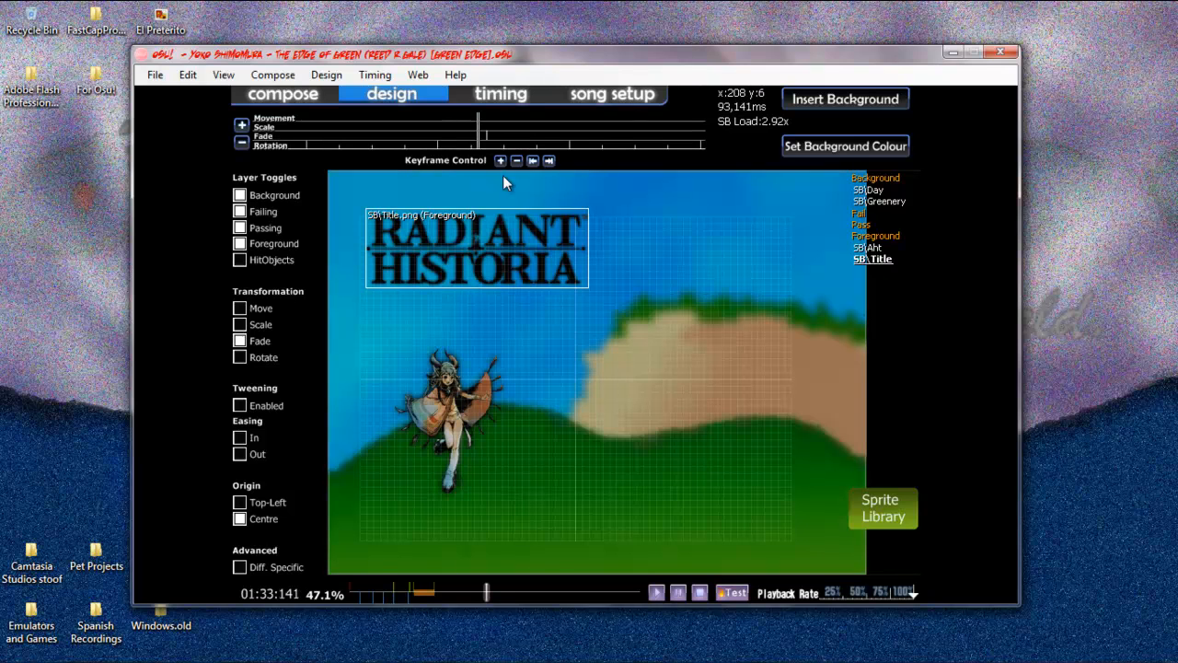
{"action": "scroll", "coordinate": [511, 160], "scroll_direction": "down", "scroll_amount": 1}
{"action": "scroll", "coordinate": [537, 164], "scroll_direction": "up", "scroll_amount": 2}
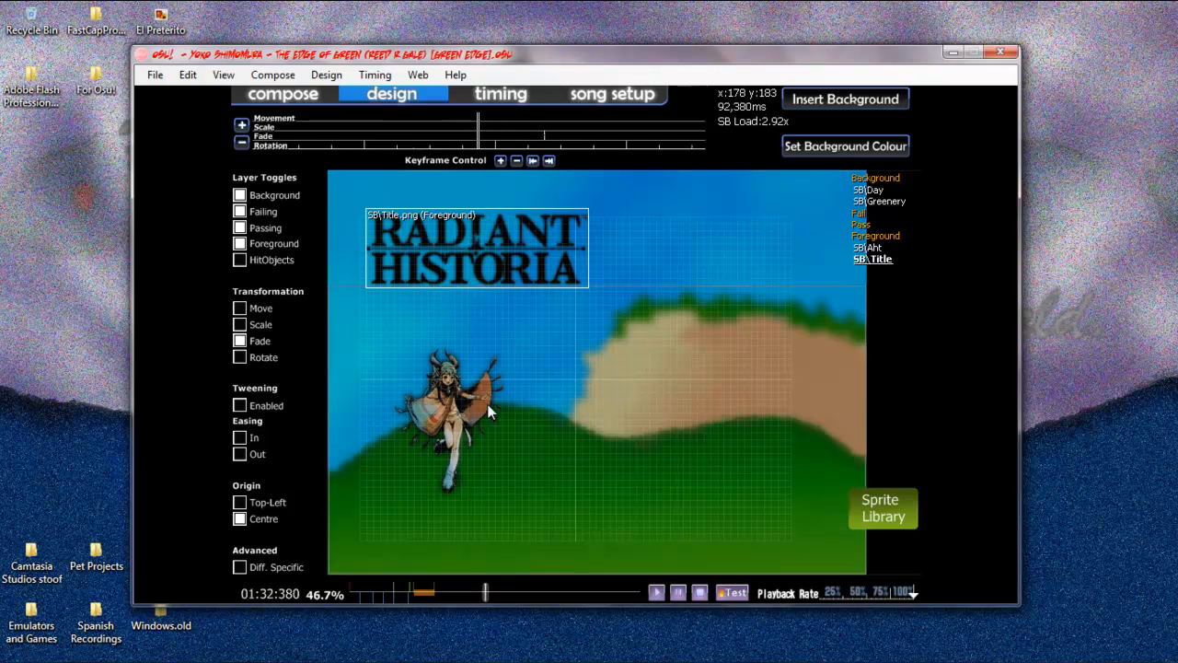
Step: Add a fade keyframe to SB\Title in the intro at about -1,315 ms and scrub past the song's start
{"action": "left_click_drag", "start_coordinate": [483, 589], "coordinate": [314, 594]}
{"action": "scroll", "coordinate": [479, 228], "scroll_direction": "up", "scroll_amount": 7}
{"action": "scroll", "coordinate": [493, 158], "scroll_direction": "up", "scroll_amount": 5}
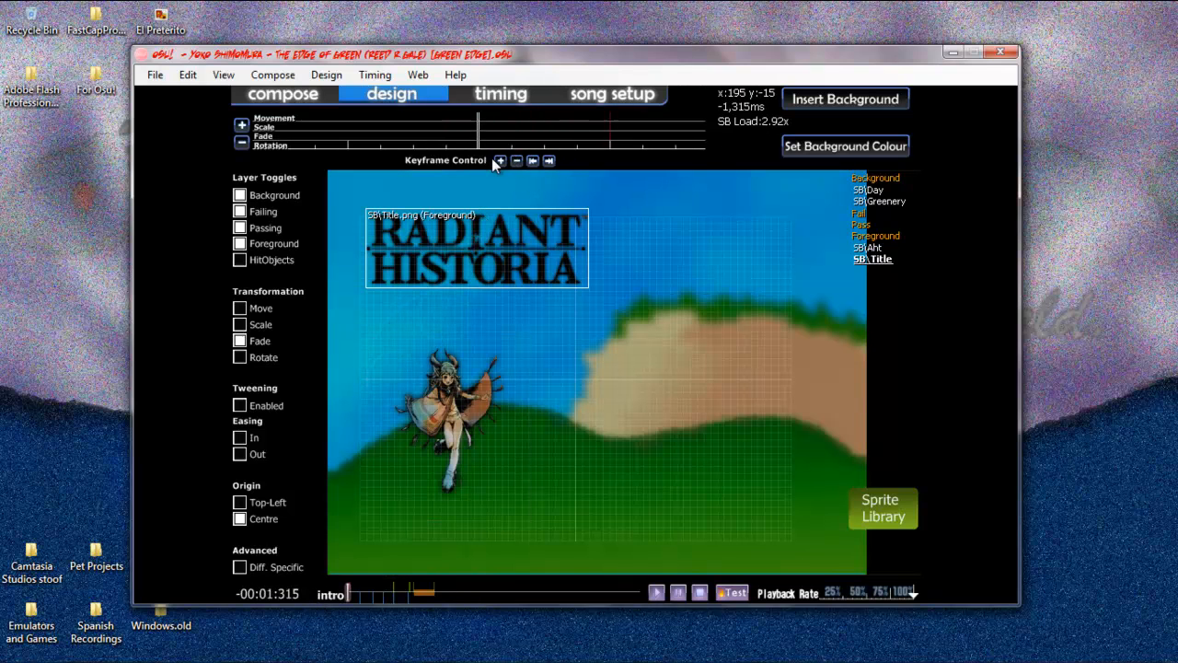
{"action": "left_click", "coordinate": [498, 159]}
{"action": "scroll", "coordinate": [502, 161], "scroll_direction": "down", "scroll_amount": 12}
{"action": "scroll", "coordinate": [516, 171], "scroll_direction": "down", "scroll_amount": 4}
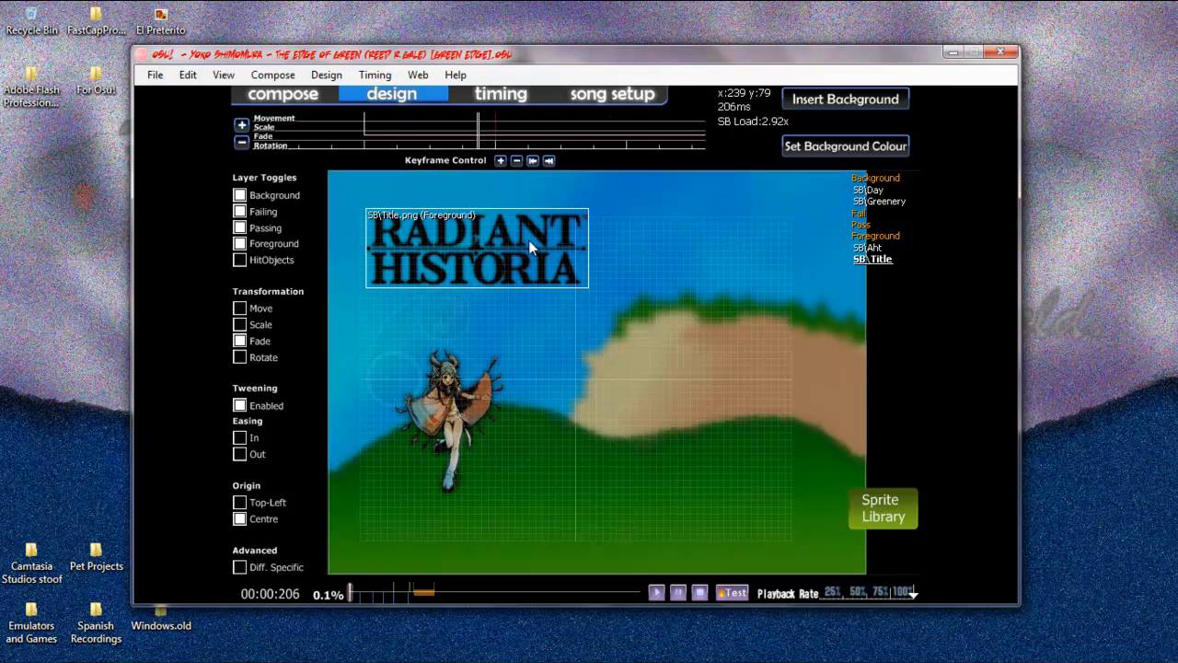
Step: Scrub across SB\Title's fade near 93,250 ms and add another fade keyframe at about 92,597 ms
{"action": "left_click", "coordinate": [549, 161]}
{"action": "scroll", "coordinate": [543, 166], "scroll_direction": "up", "scroll_amount": 6}
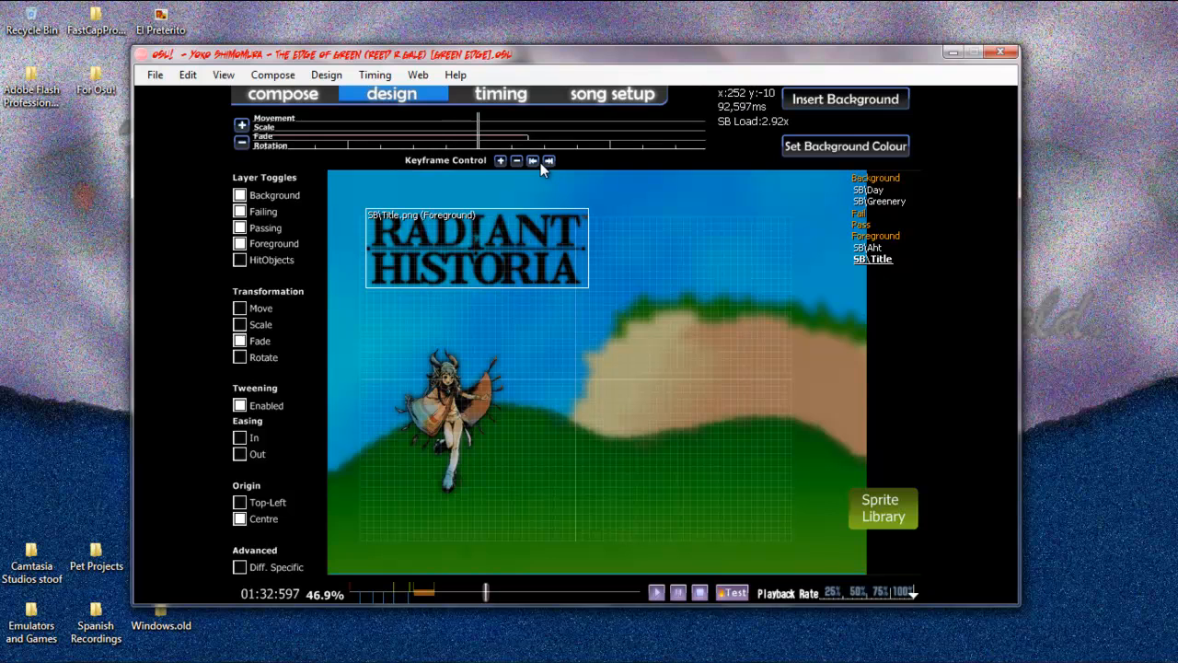
{"action": "scroll", "coordinate": [541, 166], "scroll_direction": "down", "scroll_amount": 3}
{"action": "scroll", "coordinate": [543, 165], "scroll_direction": "down", "scroll_amount": 3}
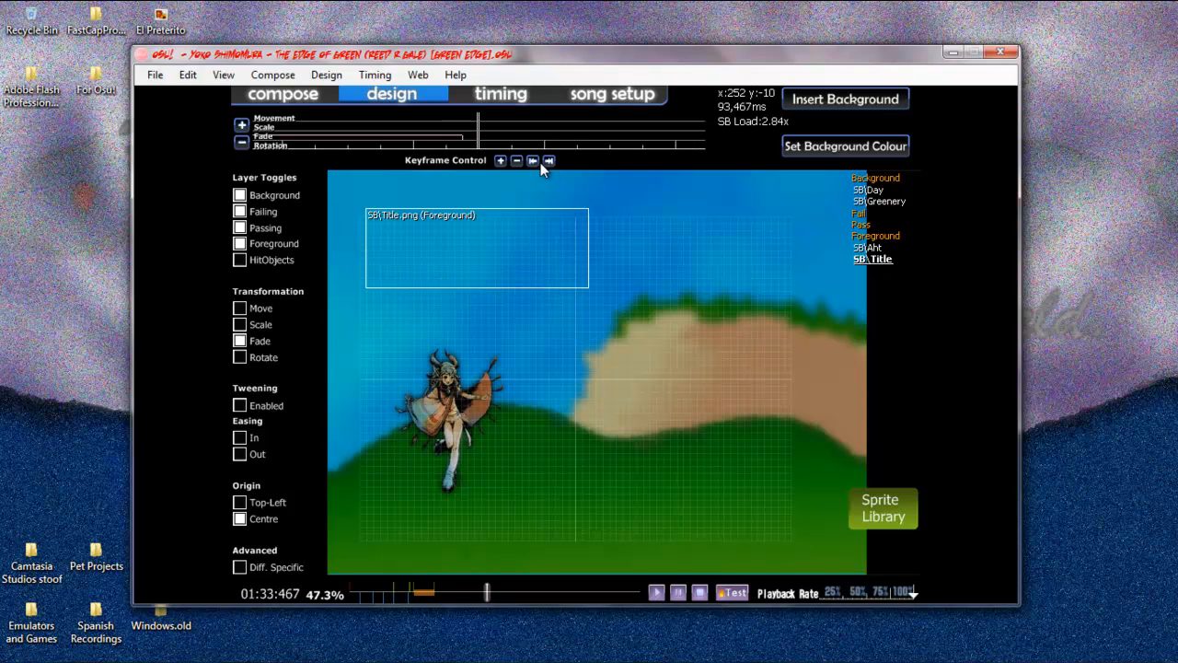
{"action": "scroll", "coordinate": [543, 165], "scroll_direction": "down", "scroll_amount": 7}
{"action": "scroll", "coordinate": [543, 165], "scroll_direction": "up", "scroll_amount": 10}
{"action": "scroll", "coordinate": [543, 166], "scroll_direction": "up", "scroll_amount": 2}
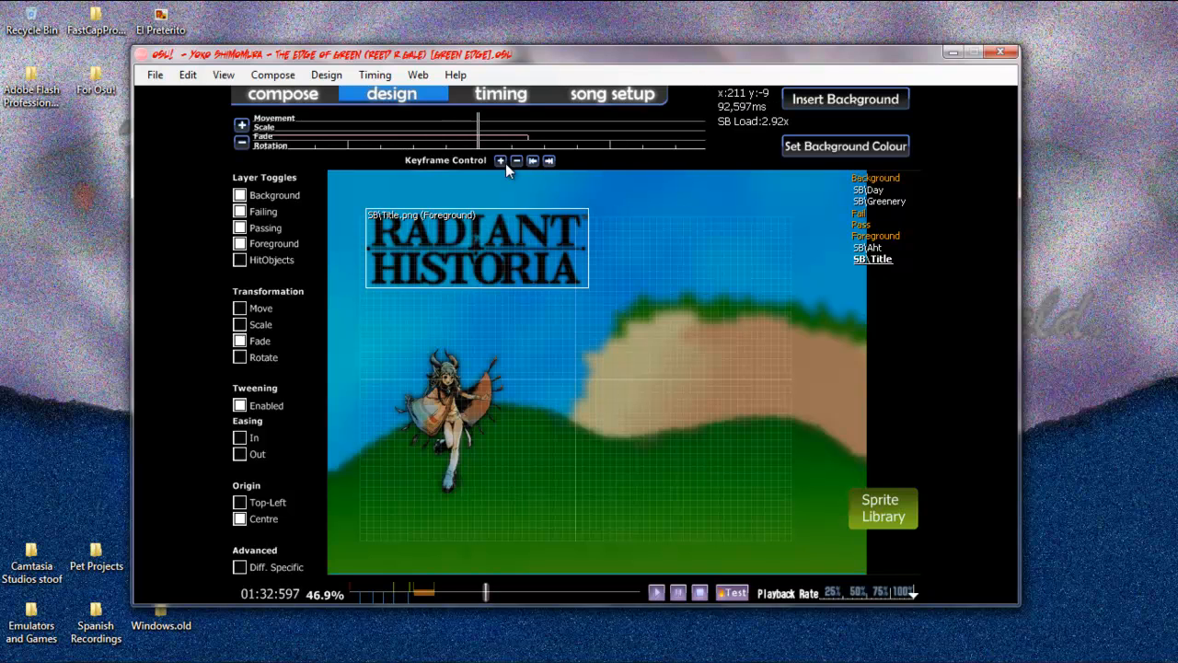
{"action": "scroll", "coordinate": [505, 163], "scroll_direction": "down", "scroll_amount": 2}
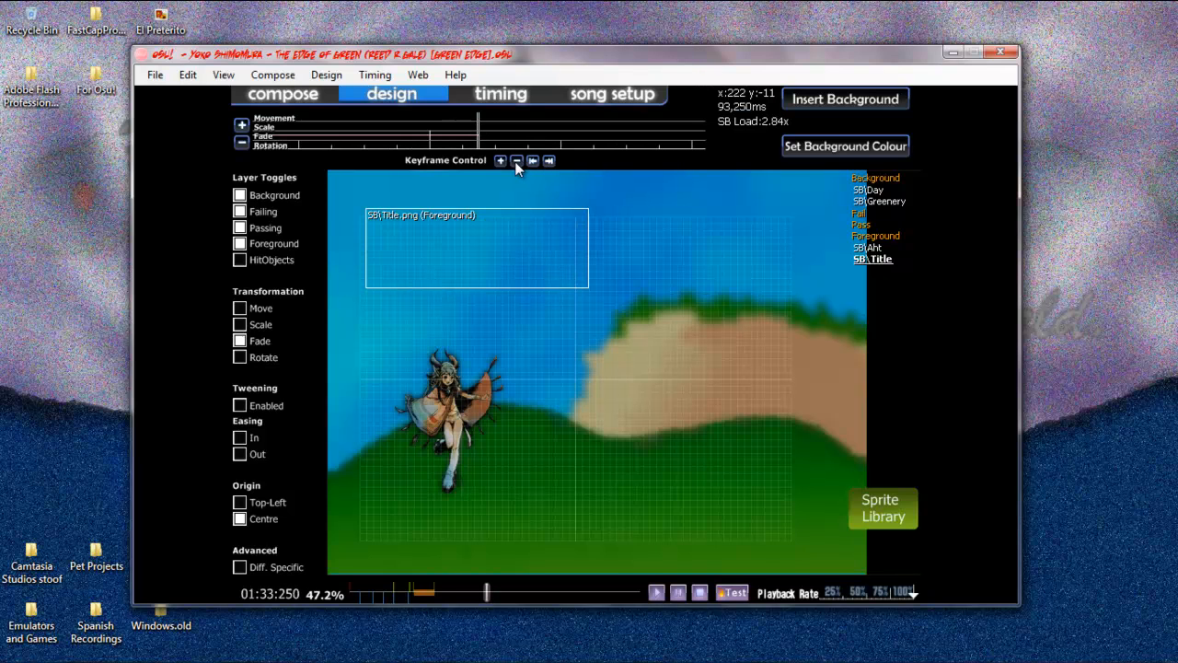
Step: Add a fade keyframe to SB\Title at about 93,902 ms and scrub past it to check the result
{"action": "scroll", "coordinate": [515, 161], "scroll_direction": "down", "scroll_amount": 1}
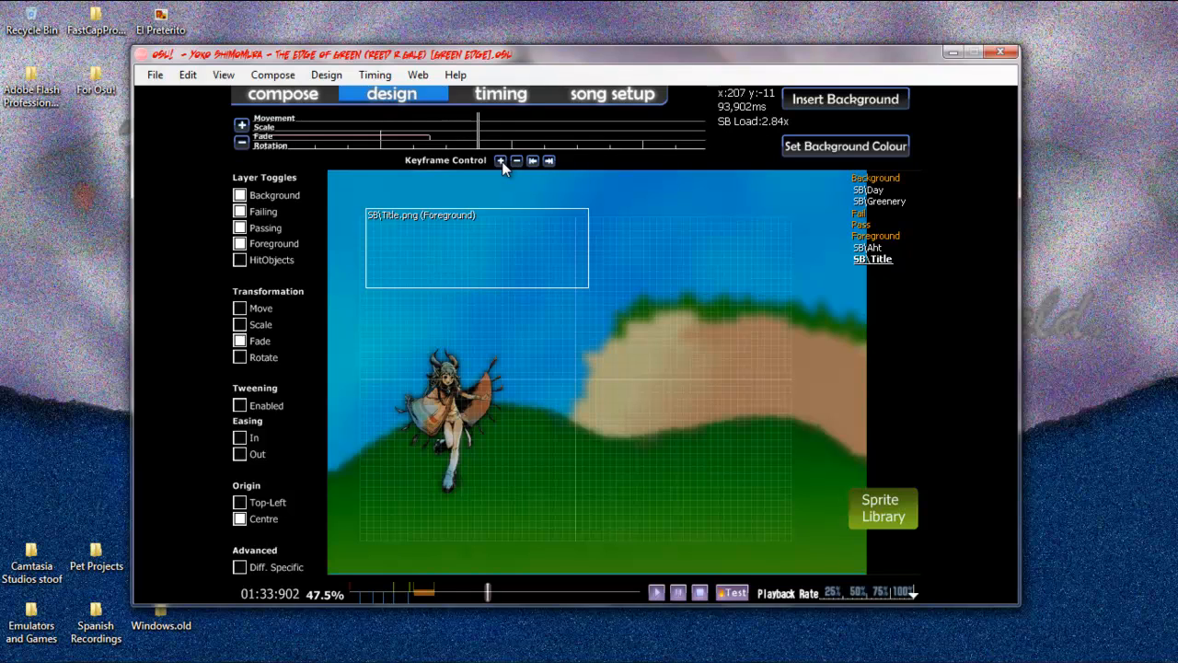
{"action": "left_click", "coordinate": [501, 161]}
{"action": "scroll", "coordinate": [501, 162], "scroll_direction": "down", "scroll_amount": 3}
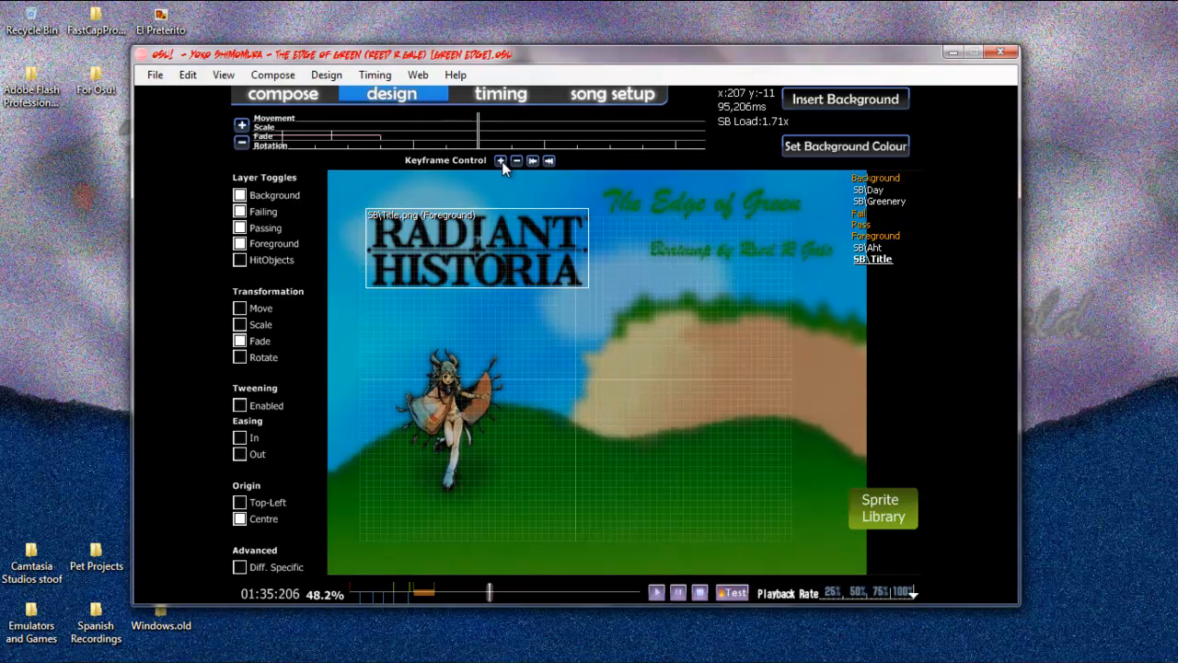
{"action": "scroll", "coordinate": [501, 161], "scroll_direction": "up", "scroll_amount": 3}
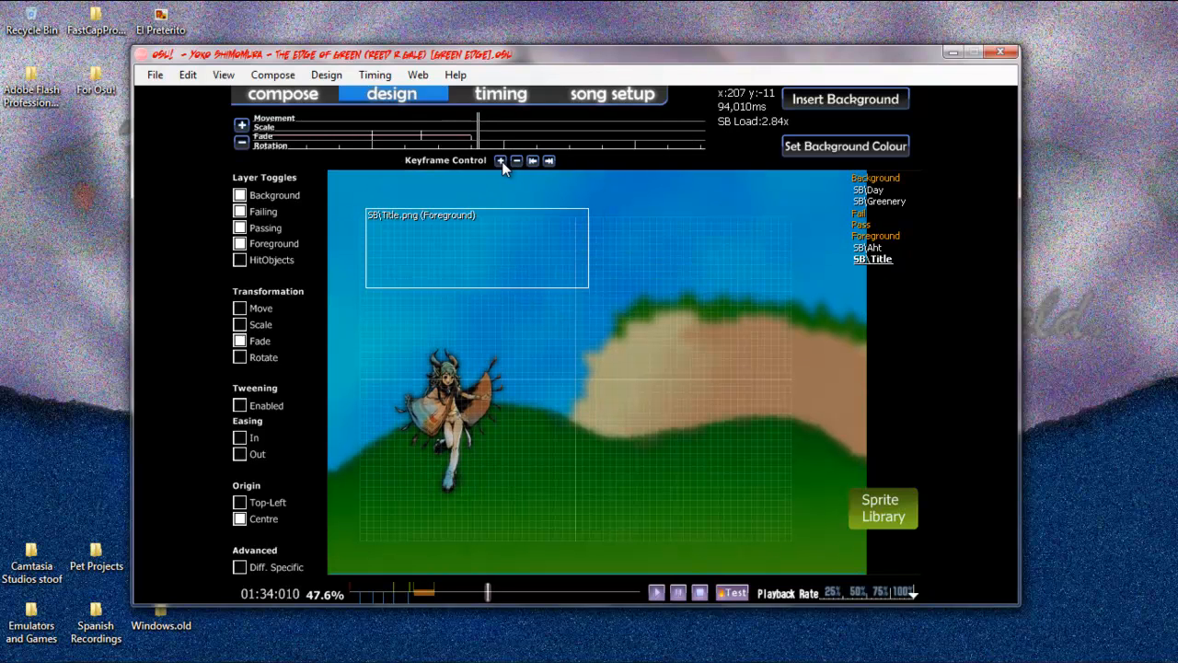
Step: Examine SB\Title's visibility by scrubbing back and forth between about 94,010 and 94,445 ms
{"action": "scroll", "coordinate": [503, 168], "scroll_direction": "down", "scroll_amount": 1}
{"action": "scroll", "coordinate": [504, 167], "scroll_direction": "up", "scroll_amount": 1}
{"action": "scroll", "coordinate": [503, 166], "scroll_direction": "down", "scroll_amount": 1}
{"action": "scroll", "coordinate": [504, 166], "scroll_direction": "up", "scroll_amount": 1}
{"action": "scroll", "coordinate": [504, 166], "scroll_direction": "down", "scroll_amount": 1}
{"action": "scroll", "coordinate": [504, 165], "scroll_direction": "up", "scroll_amount": 1}
{"action": "scroll", "coordinate": [504, 165], "scroll_direction": "down", "scroll_amount": 1}
{"action": "scroll", "coordinate": [503, 165], "scroll_direction": "up", "scroll_amount": 1}
{"action": "scroll", "coordinate": [503, 166], "scroll_direction": "down", "scroll_amount": 1}
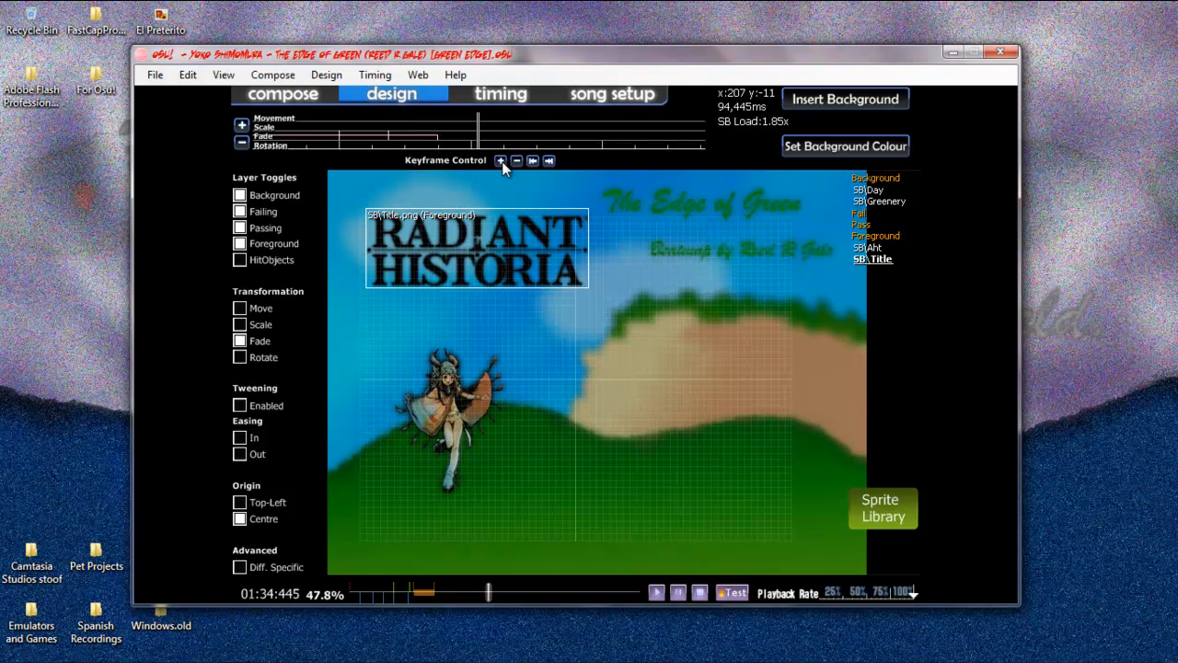
{"action": "scroll", "coordinate": [504, 166], "scroll_direction": "up", "scroll_amount": 1}
{"action": "scroll", "coordinate": [504, 166], "scroll_direction": "up", "scroll_amount": 1}
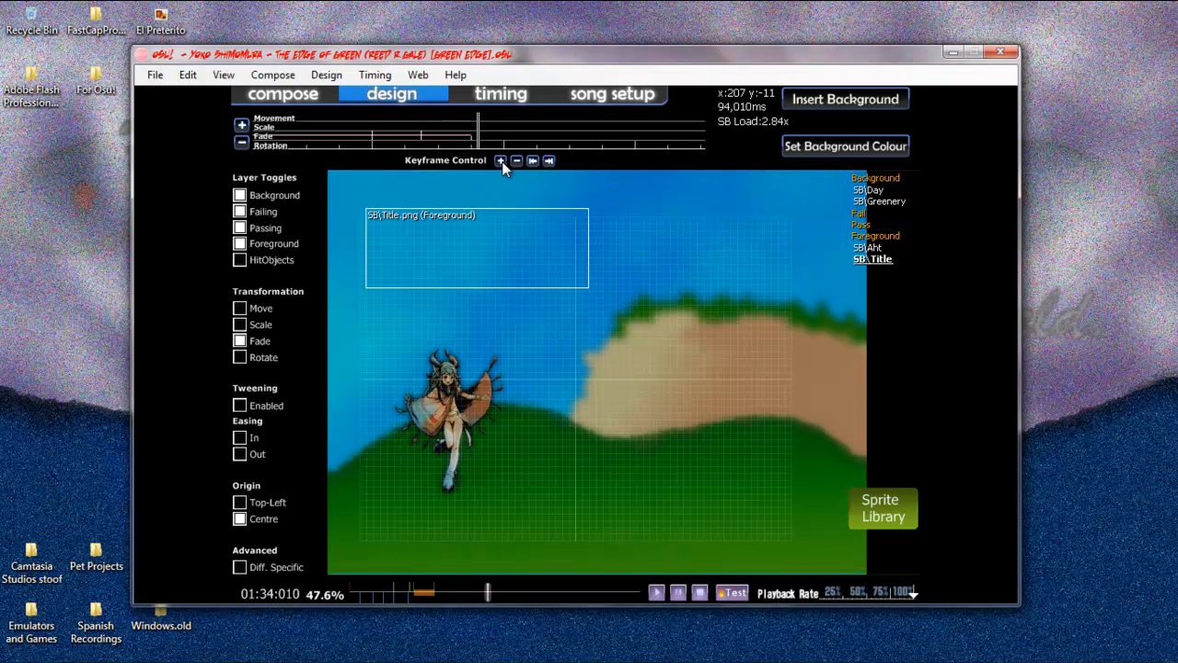
{"action": "scroll", "coordinate": [503, 166], "scroll_direction": "up", "scroll_amount": 2}
{"action": "scroll", "coordinate": [504, 166], "scroll_direction": "down", "scroll_amount": 2}
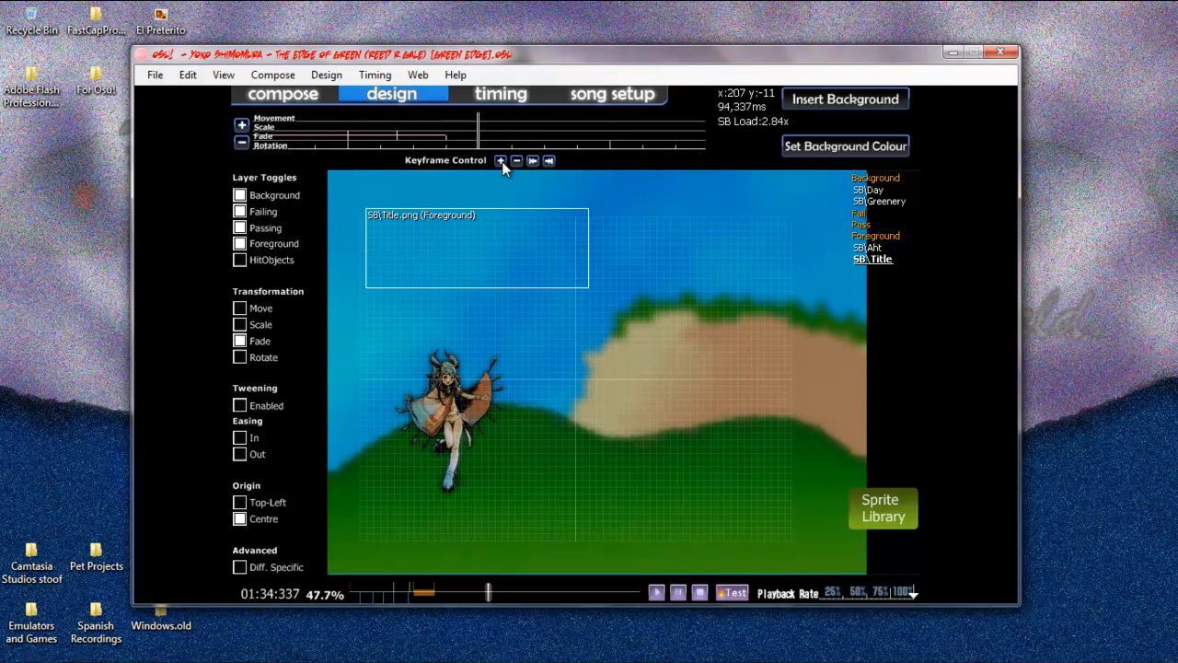
{"action": "scroll", "coordinate": [503, 166], "scroll_direction": "down", "scroll_amount": 3}
{"action": "scroll", "coordinate": [504, 166], "scroll_direction": "up", "scroll_amount": 3}
Step: Add a fade keyframe to SB\Title at about 94,445 ms and scrub back across the preceding moments to check its visibility
{"action": "scroll", "coordinate": [503, 165], "scroll_direction": "down", "scroll_amount": 2}
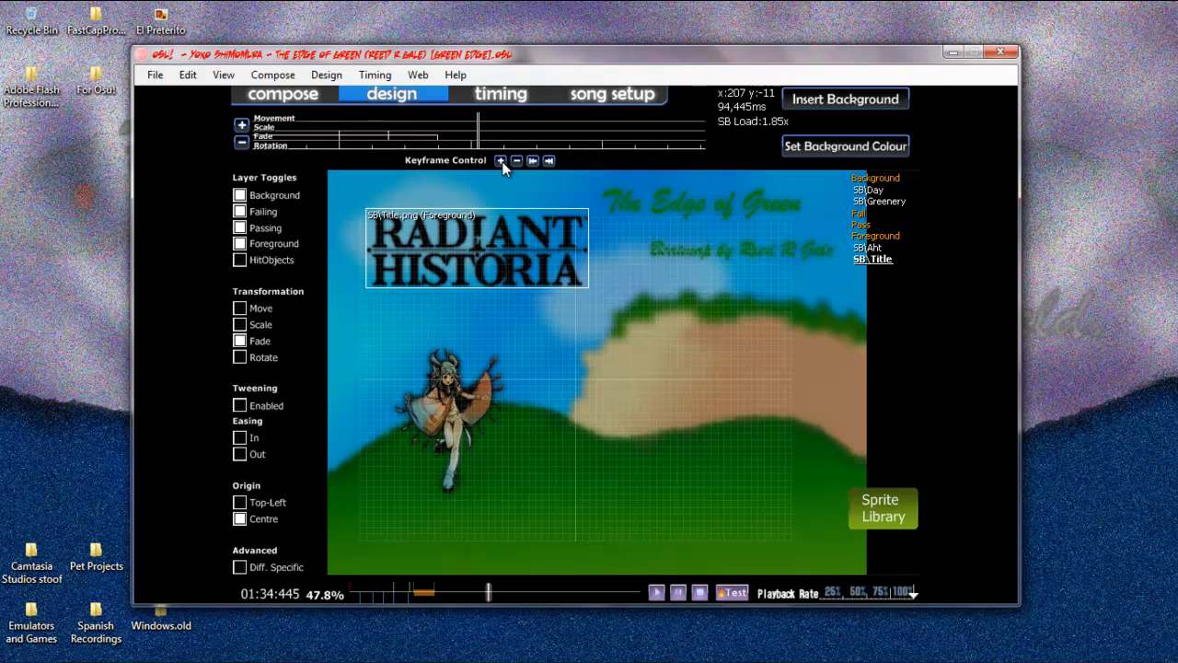
{"action": "scroll", "coordinate": [504, 166], "scroll_direction": "up", "scroll_amount": 2}
{"action": "scroll", "coordinate": [503, 165], "scroll_direction": "down", "scroll_amount": 2}
{"action": "left_click", "coordinate": [501, 161]}
{"action": "scroll", "coordinate": [504, 164], "scroll_direction": "up", "scroll_amount": 3}
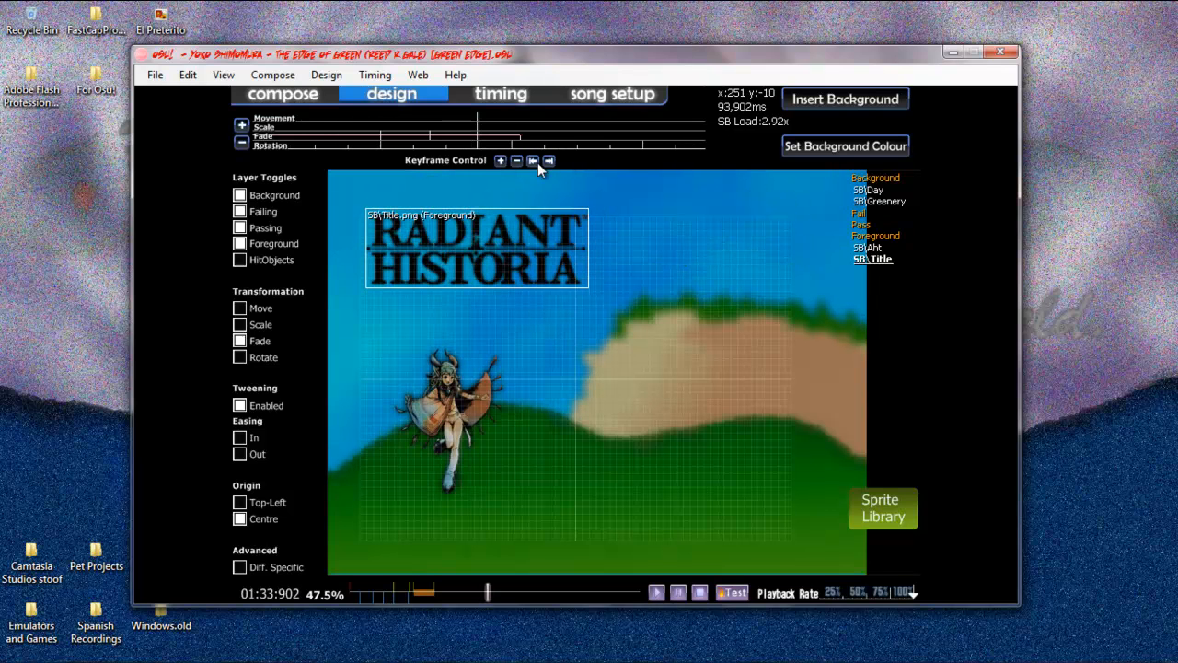
{"action": "scroll", "coordinate": [511, 160], "scroll_direction": "up", "scroll_amount": 2}
{"action": "scroll", "coordinate": [511, 159], "scroll_direction": "down", "scroll_amount": 1}
{"action": "scroll", "coordinate": [511, 159], "scroll_direction": "down", "scroll_amount": 2}
{"action": "scroll", "coordinate": [511, 159], "scroll_direction": "up", "scroll_amount": 3}
{"action": "scroll", "coordinate": [511, 159], "scroll_direction": "up", "scroll_amount": 1}
{"action": "scroll", "coordinate": [511, 159], "scroll_direction": "down", "scroll_amount": 1}
Step: Magnify the keyframe timeline and examine SB\Title's fade keyframes between about 93,250 and 94,445 ms
{"action": "left_click", "coordinate": [242, 125]}
{"action": "left_click", "coordinate": [244, 124]}
{"action": "left_click", "coordinate": [244, 124]}
{"action": "left_click", "coordinate": [244, 124]}
{"action": "left_click", "coordinate": [244, 125]}
{"action": "left_click", "coordinate": [244, 124]}
{"action": "left_click", "coordinate": [244, 124]}
{"action": "left_click", "coordinate": [244, 124]}
{"action": "left_click", "coordinate": [244, 124]}
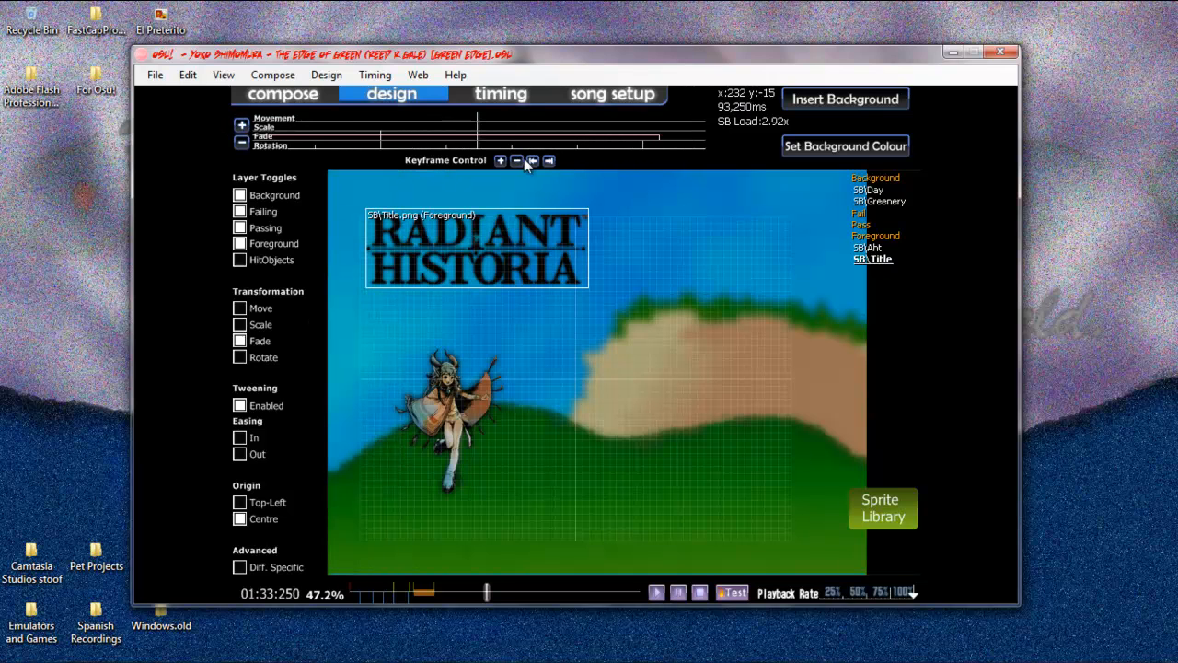
{"action": "scroll", "coordinate": [521, 158], "scroll_direction": "down", "scroll_amount": 11}
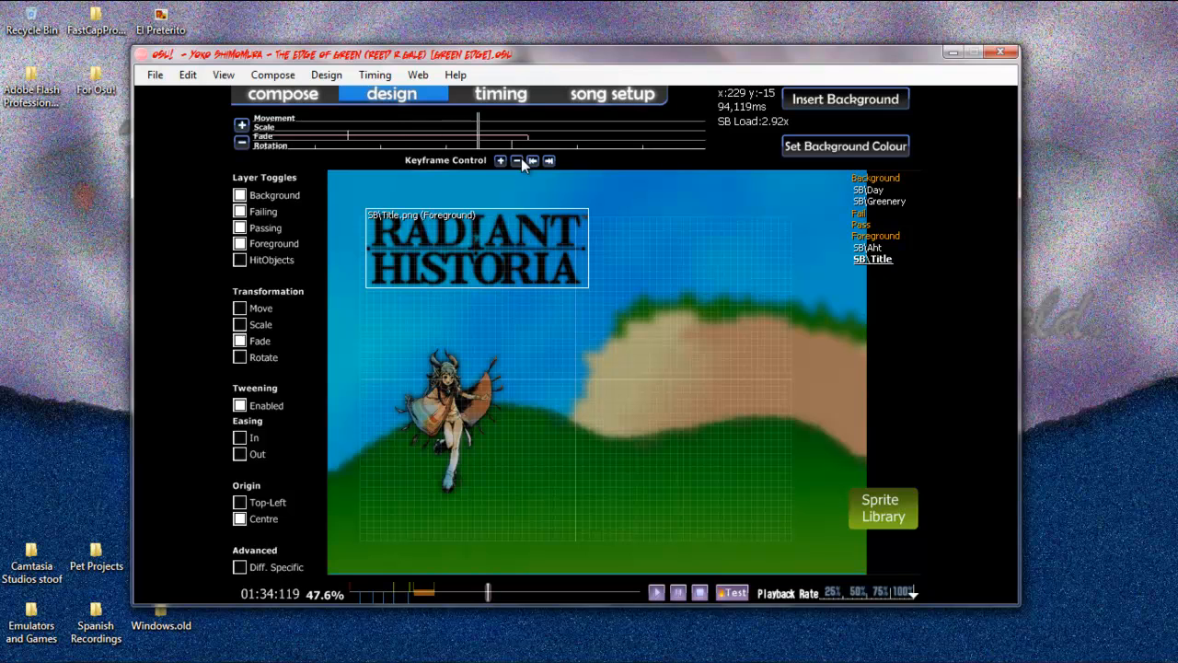
{"action": "scroll", "coordinate": [508, 259], "scroll_direction": "up", "scroll_amount": 11}
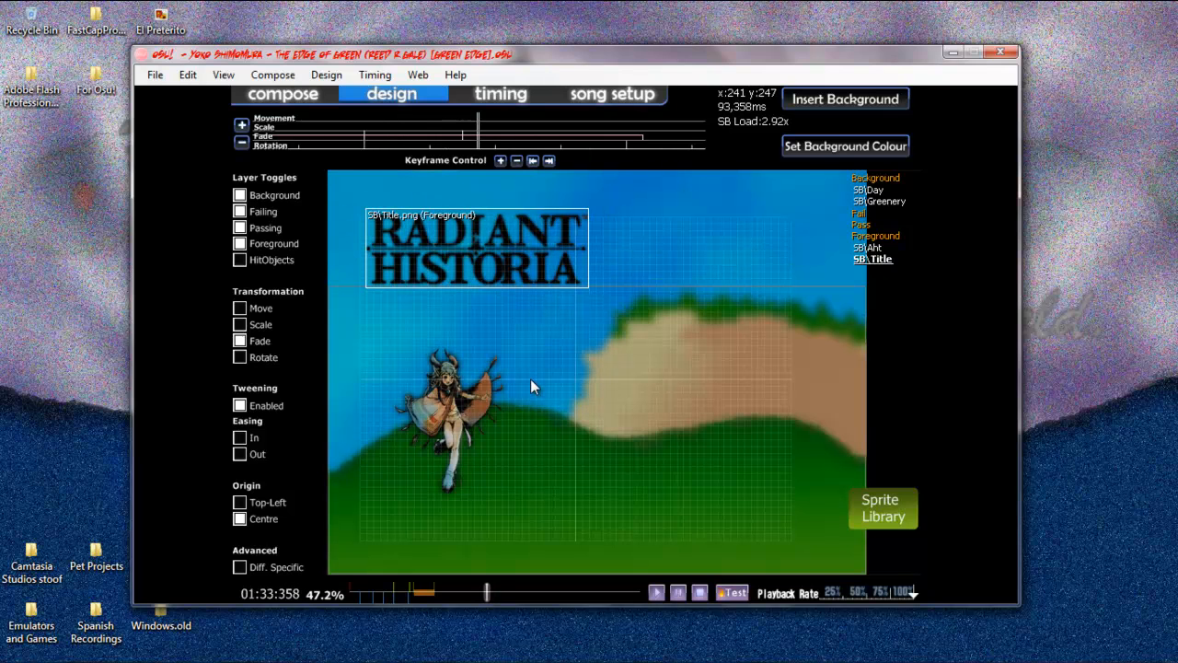
Step: Remove SB\Title's fade keyframe at about 92,597 ms and check its fade-out up to about 94,445 ms
{"action": "scroll", "coordinate": [518, 419], "scroll_direction": "up", "scroll_amount": 7}
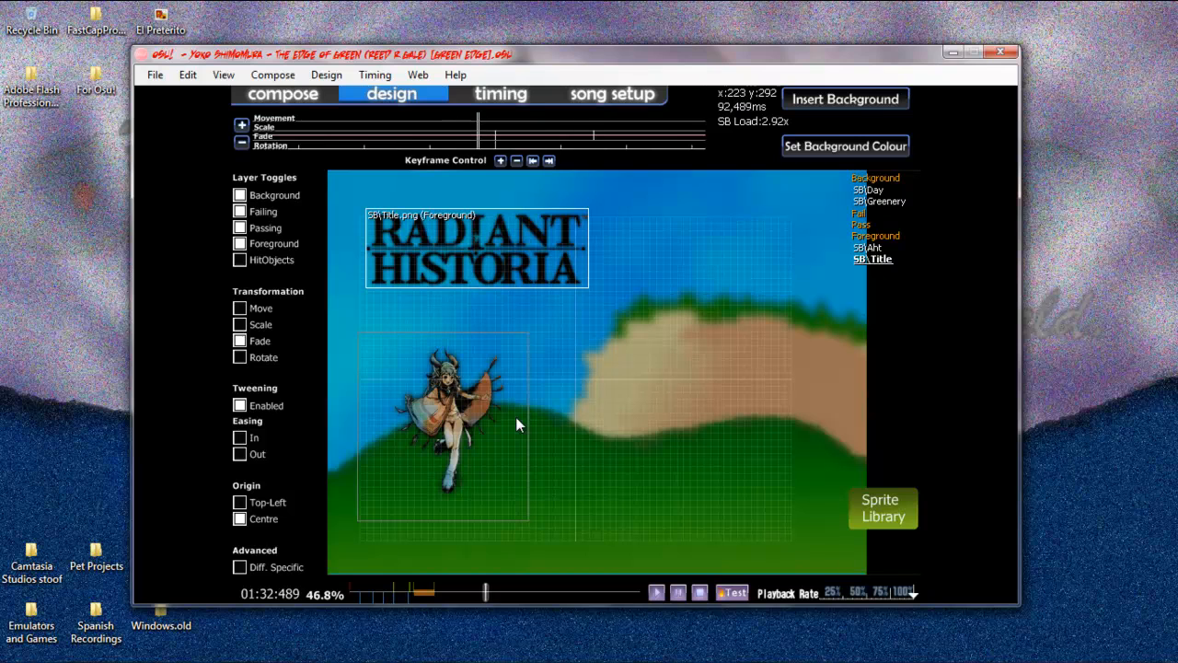
{"action": "scroll", "coordinate": [518, 164], "scroll_direction": "down", "scroll_amount": 9}
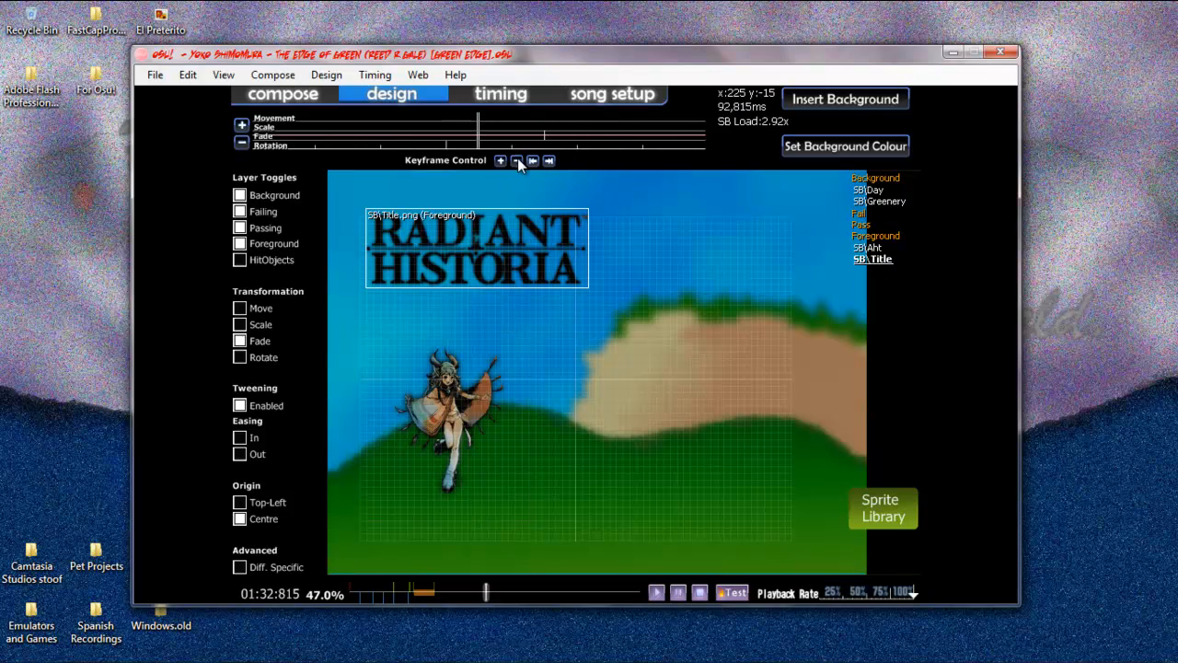
{"action": "scroll", "coordinate": [549, 377], "scroll_direction": "down", "scroll_amount": 9}
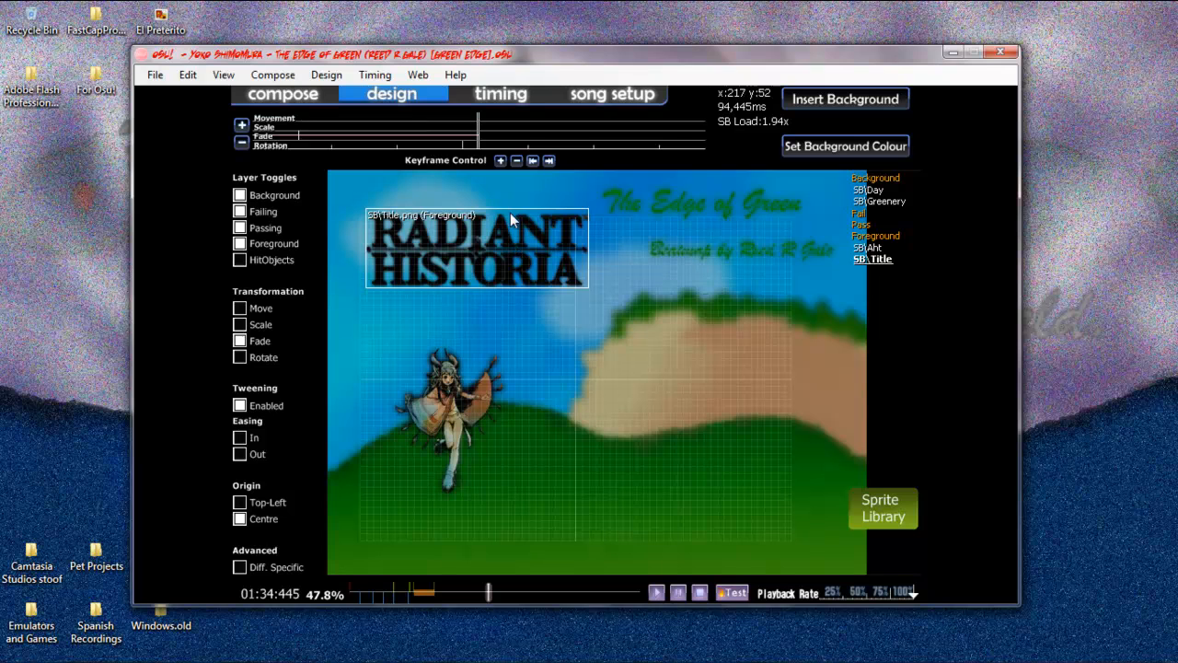
{"action": "scroll", "coordinate": [526, 520], "scroll_direction": "up", "scroll_amount": 2}
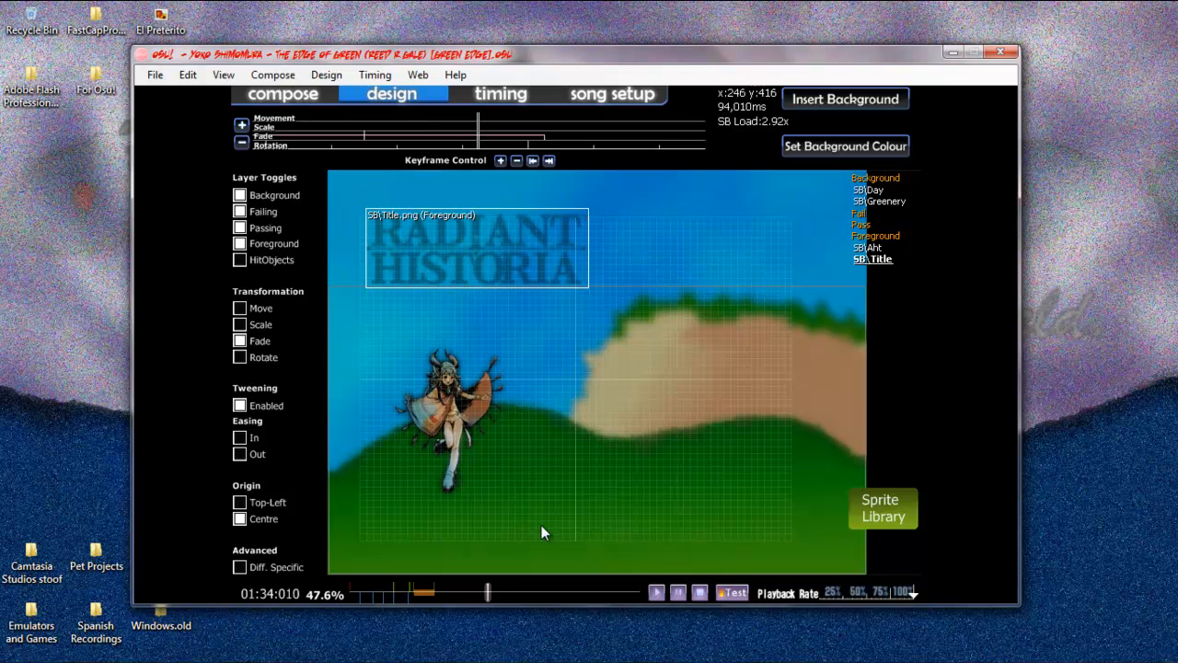
{"action": "scroll", "coordinate": [656, 575], "scroll_direction": "up", "scroll_amount": 2}
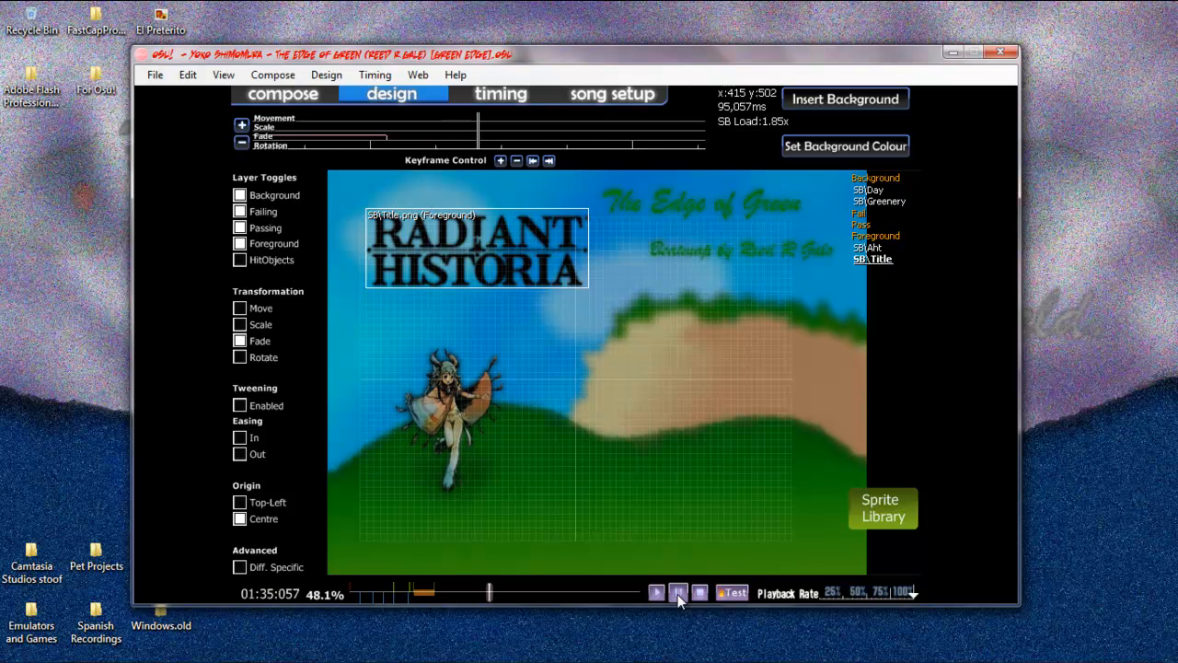
{"action": "scroll", "coordinate": [677, 594], "scroll_direction": "up", "scroll_amount": 2}
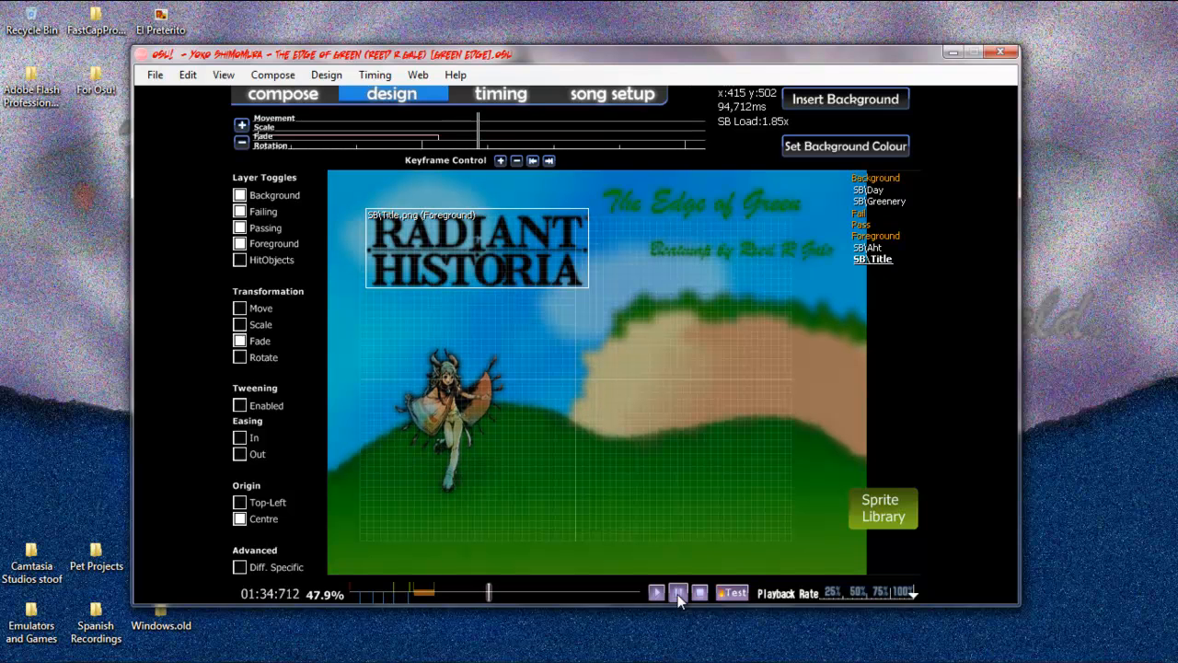
Step: Examine the storyboard around SB\Title's fade-out by scrubbing between about 95,312 and 91,728 ms
{"action": "scroll", "coordinate": [678, 594], "scroll_direction": "up", "scroll_amount": 2}
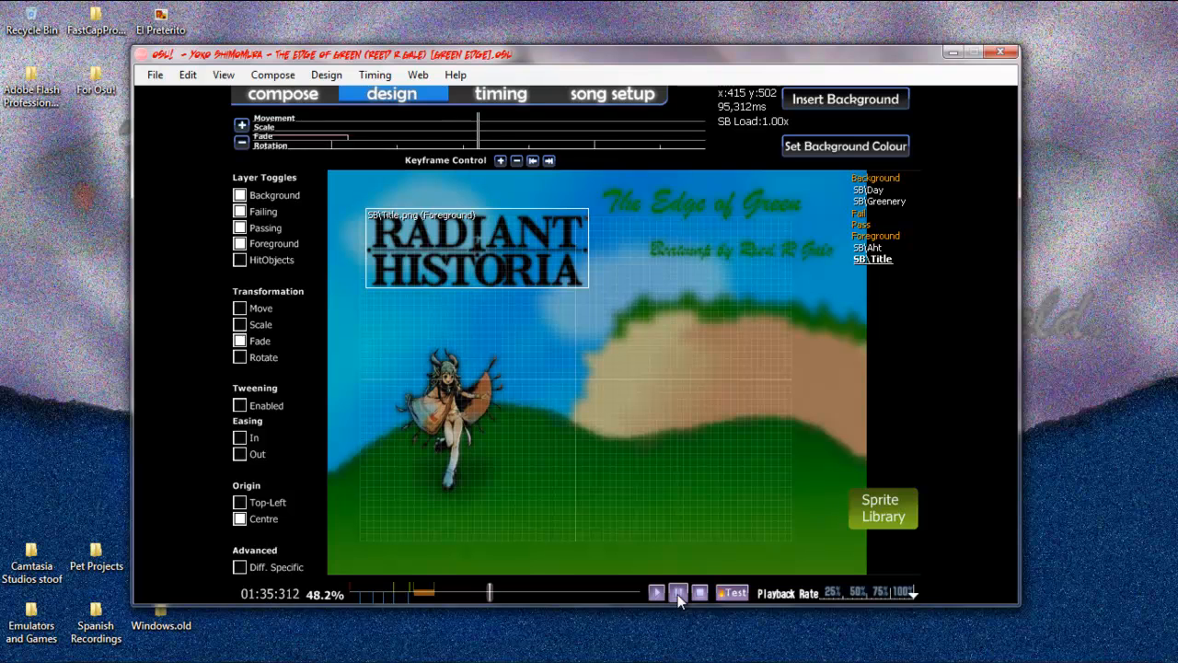
{"action": "scroll", "coordinate": [678, 594], "scroll_direction": "up", "scroll_amount": 4}
{"action": "left_click", "coordinate": [696, 398]}
{"action": "scroll", "coordinate": [698, 387], "scroll_direction": "up", "scroll_amount": 5}
{"action": "scroll", "coordinate": [686, 446], "scroll_direction": "up", "scroll_amount": 2}
{"action": "scroll", "coordinate": [661, 582], "scroll_direction": "down", "scroll_amount": 8}
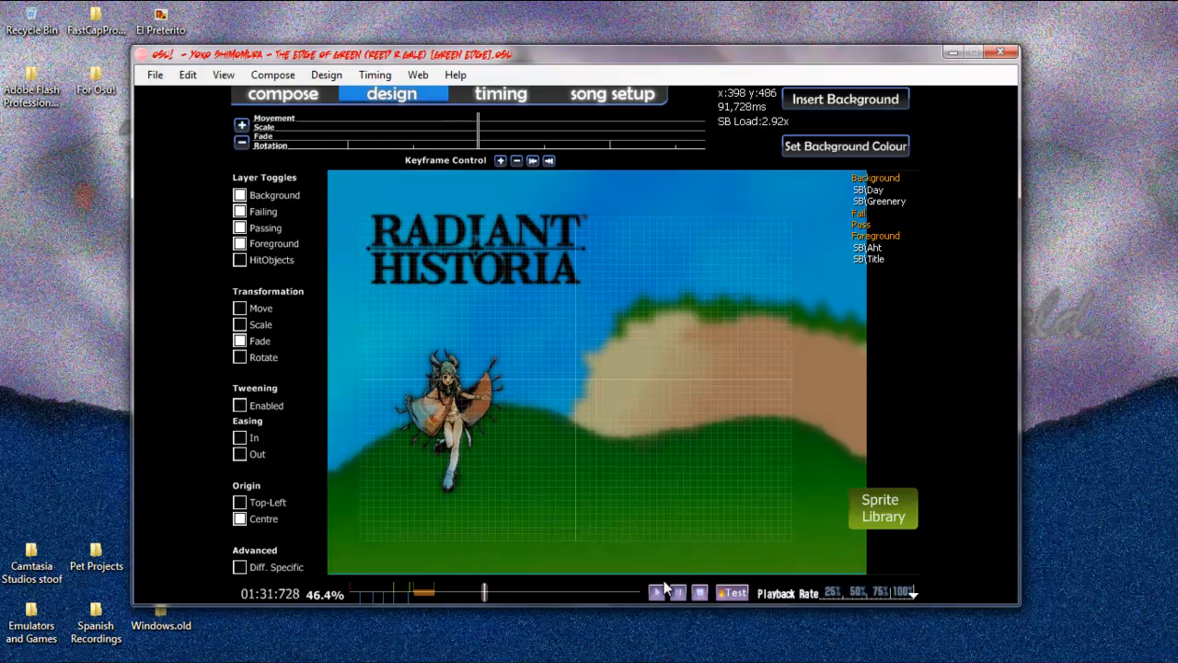
Step: Add SB\Cloud1 from the sprite library at SB\Day's start, about -1,315 ms, and move it over the left part of the Radiant Historia title
{"action": "left_click", "coordinate": [665, 588]}
{"action": "key", "text": "z"}
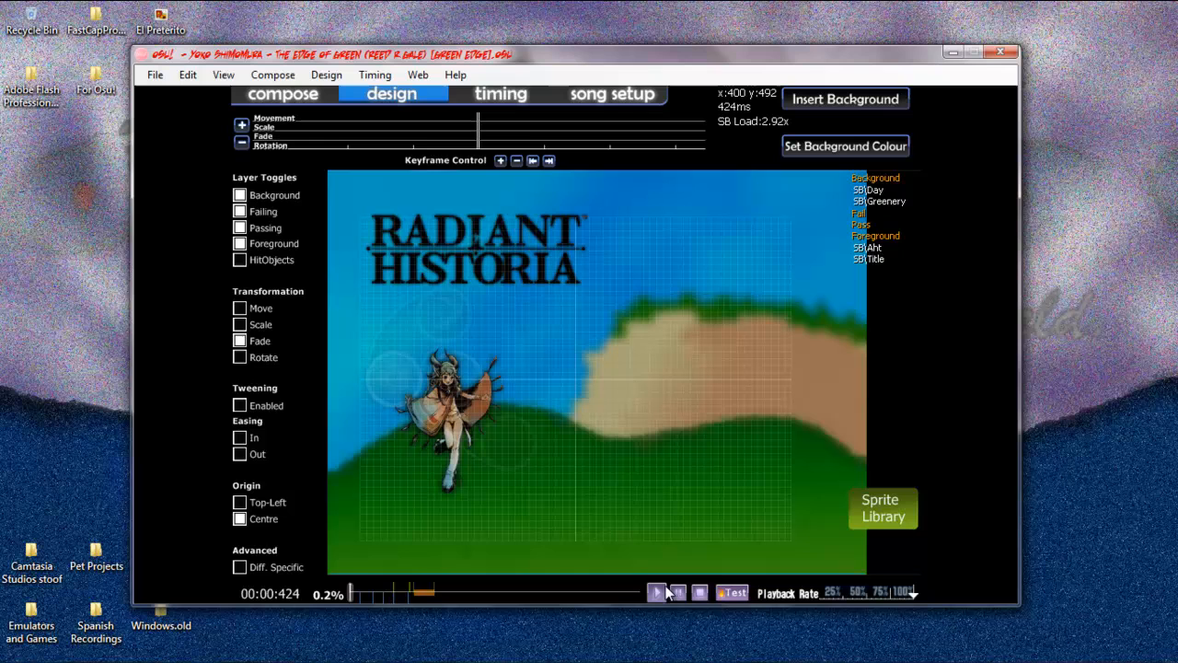
{"action": "left_click", "coordinate": [870, 190]}
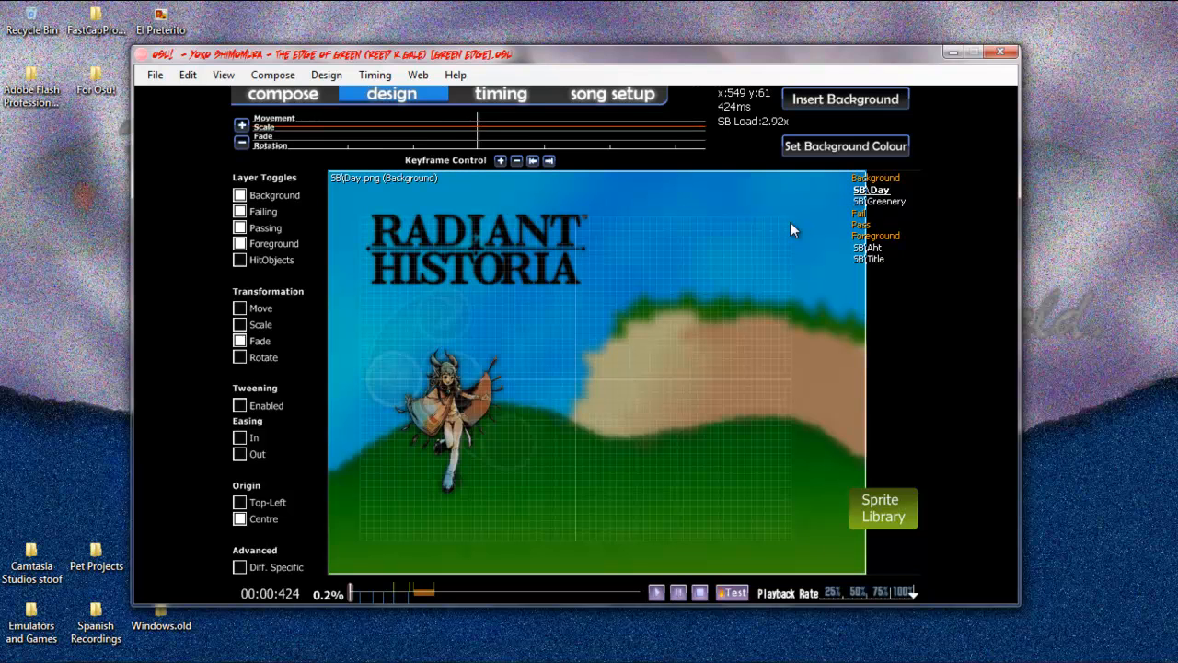
{"action": "scroll", "coordinate": [389, 356], "scroll_direction": "up", "scroll_amount": 8}
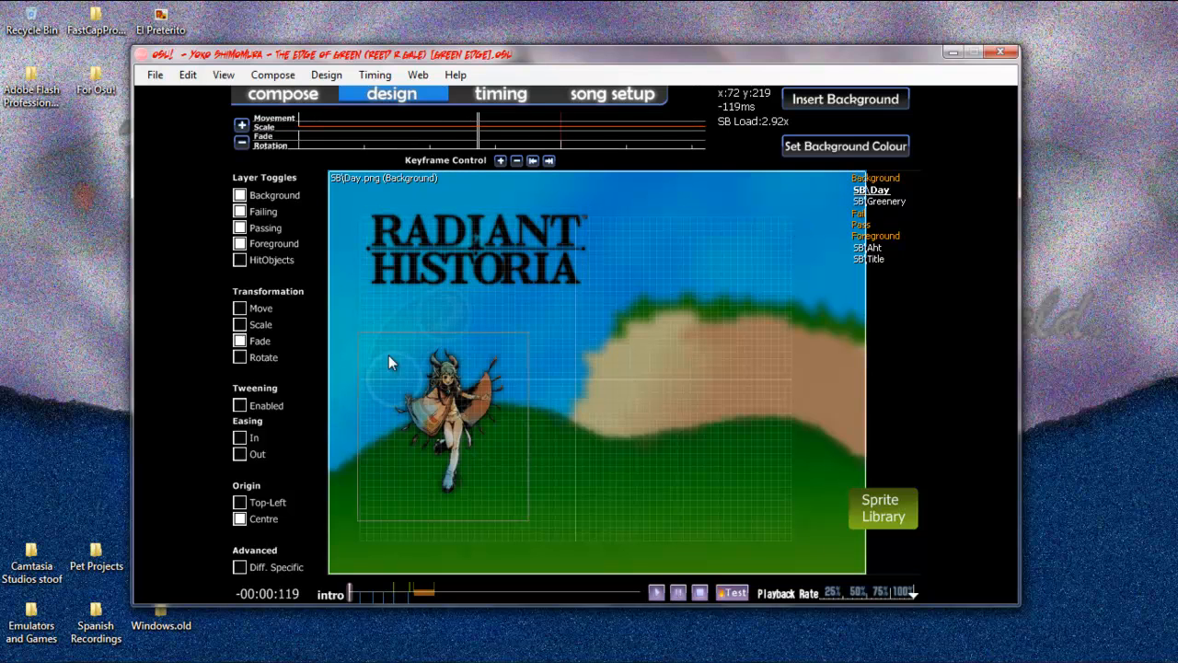
{"action": "scroll", "coordinate": [389, 356], "scroll_direction": "up", "scroll_amount": 9}
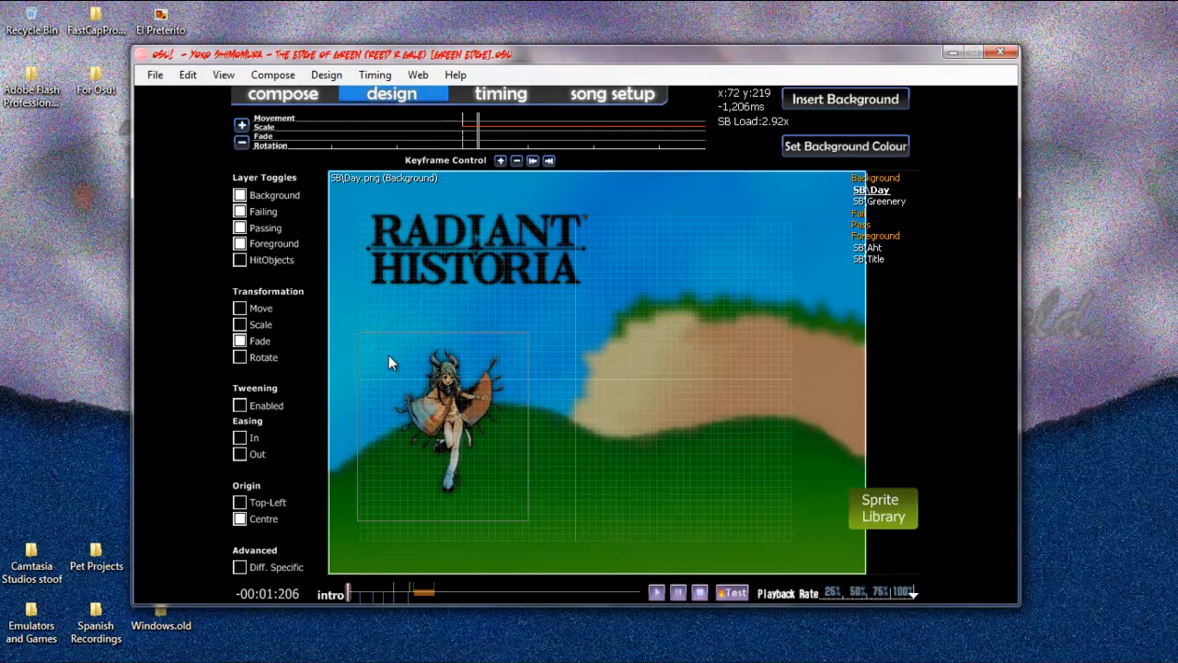
{"action": "scroll", "coordinate": [389, 356], "scroll_direction": "down", "scroll_amount": 1}
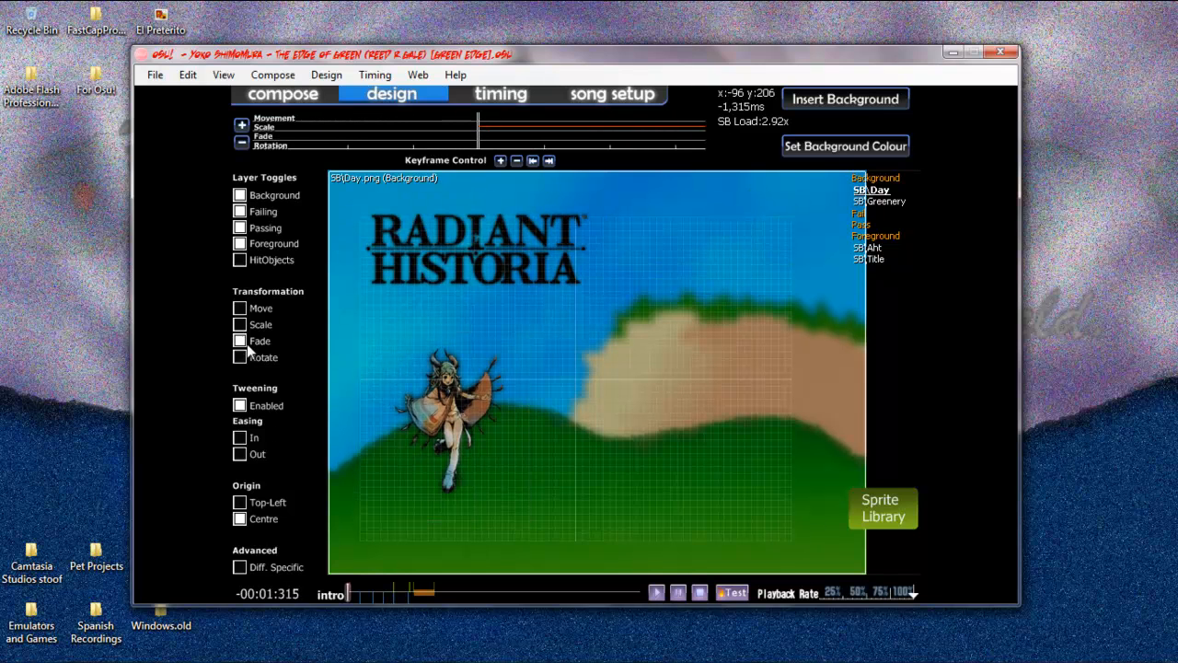
{"action": "left_click", "coordinate": [870, 507]}
{"action": "scroll", "coordinate": [589, 405], "scroll_direction": "down", "scroll_amount": 6}
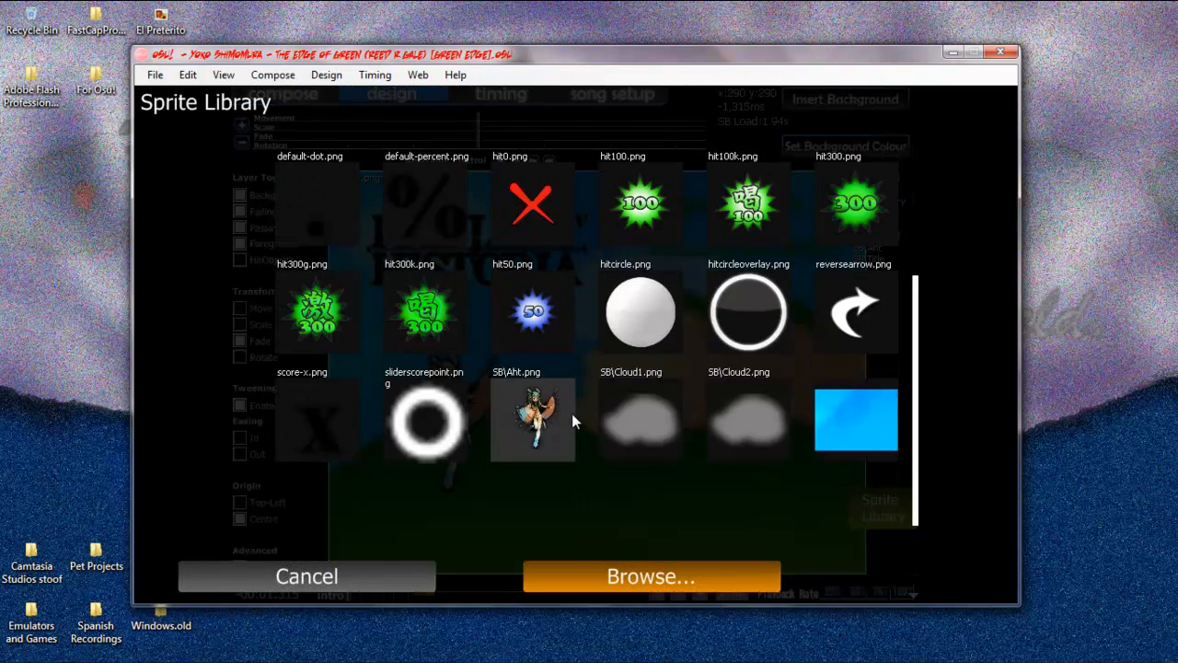
{"action": "left_click", "coordinate": [625, 345]}
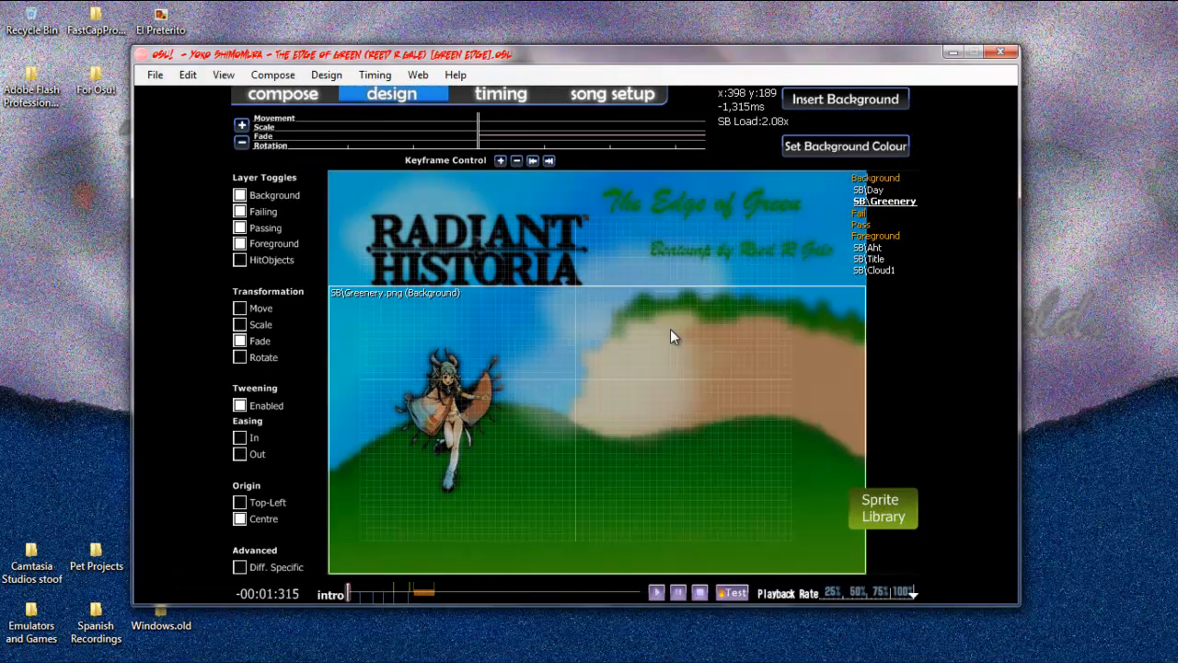
{"action": "left_click", "coordinate": [873, 272]}
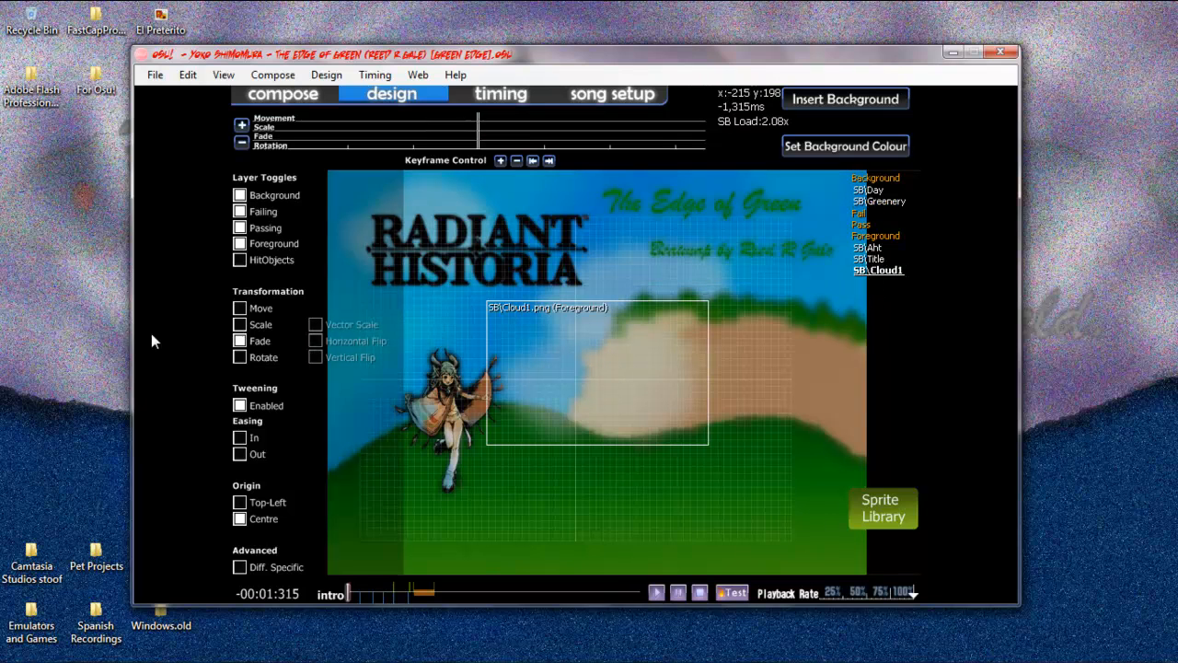
{"action": "left_click", "coordinate": [257, 313]}
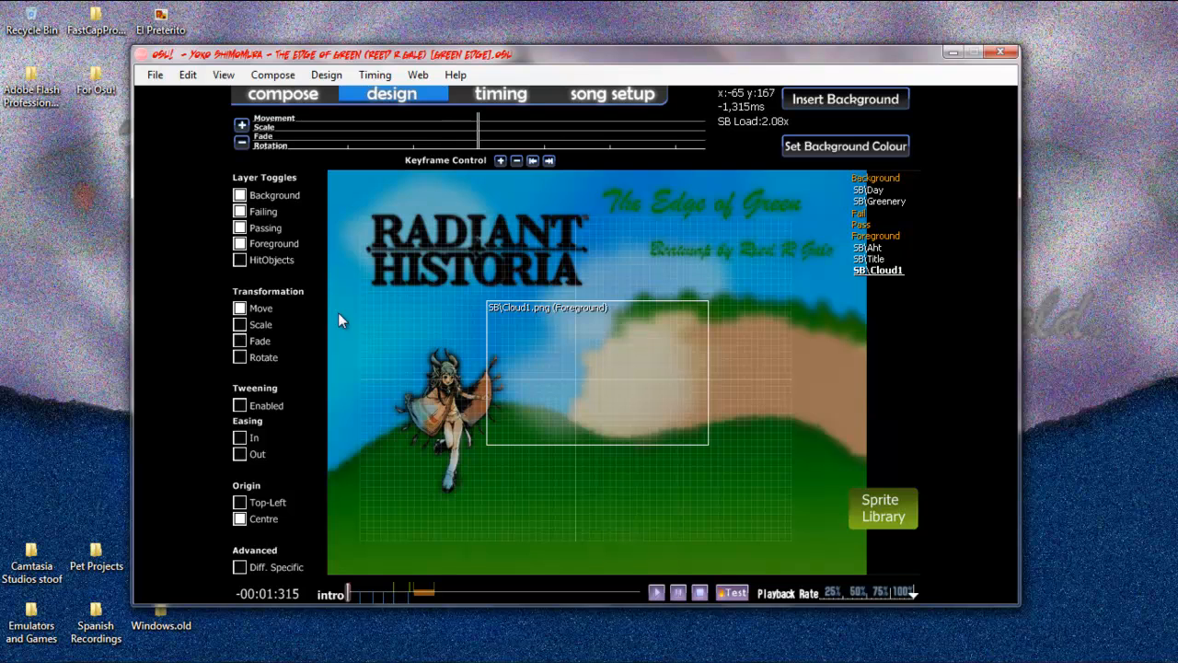
{"action": "left_click_drag", "start_coordinate": [633, 366], "coordinate": [456, 226]}
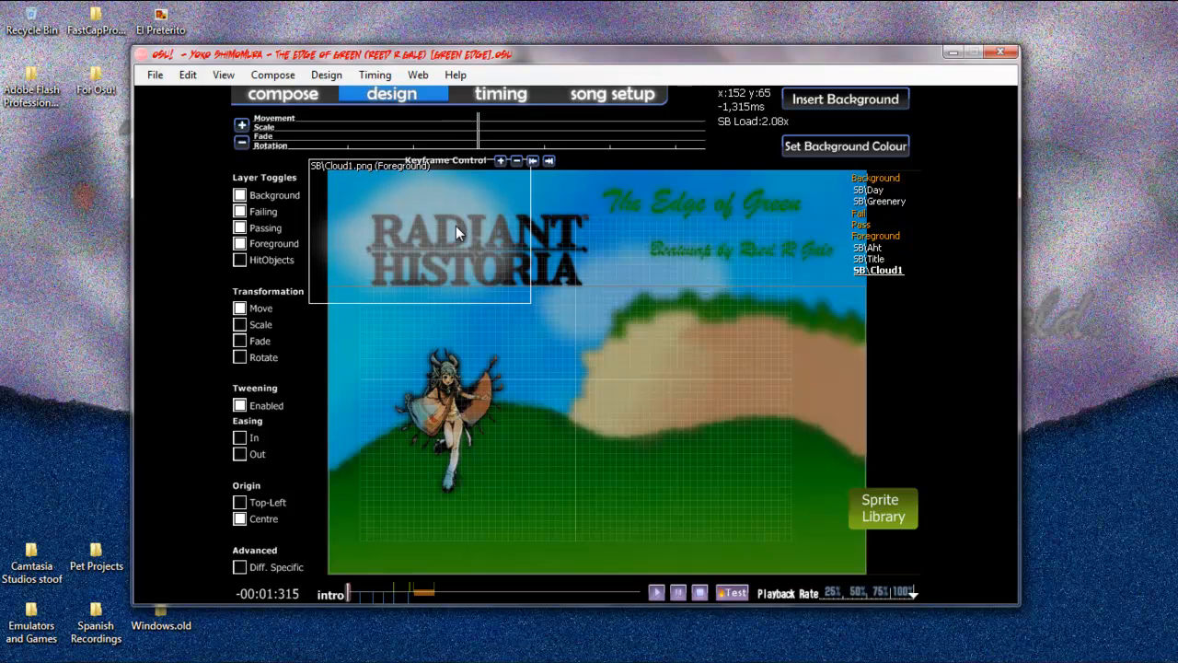
Step: Add SB\Cloud2 from the sprite library at about -1,315 ms and move it into the sky just right of the Radiant Historia title
{"action": "left_click", "coordinate": [880, 500]}
{"action": "scroll", "coordinate": [663, 354], "scroll_direction": "down", "scroll_amount": 5}
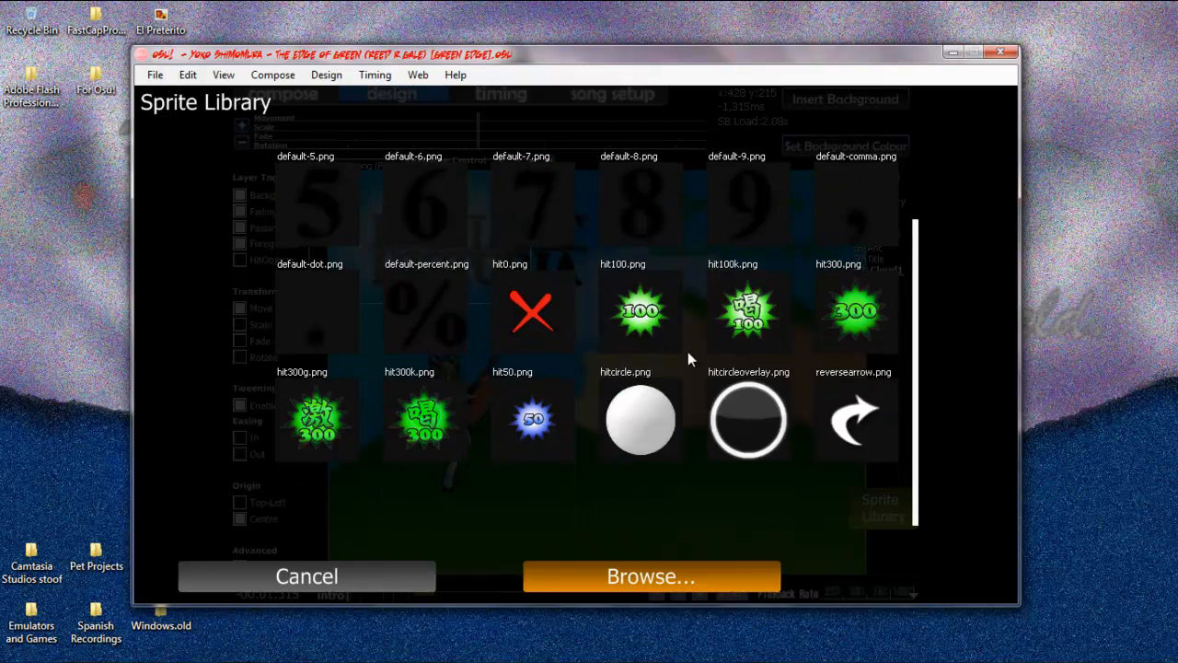
{"action": "left_click", "coordinate": [723, 312]}
{"action": "left_click_drag", "start_coordinate": [722, 305], "coordinate": [632, 279]}
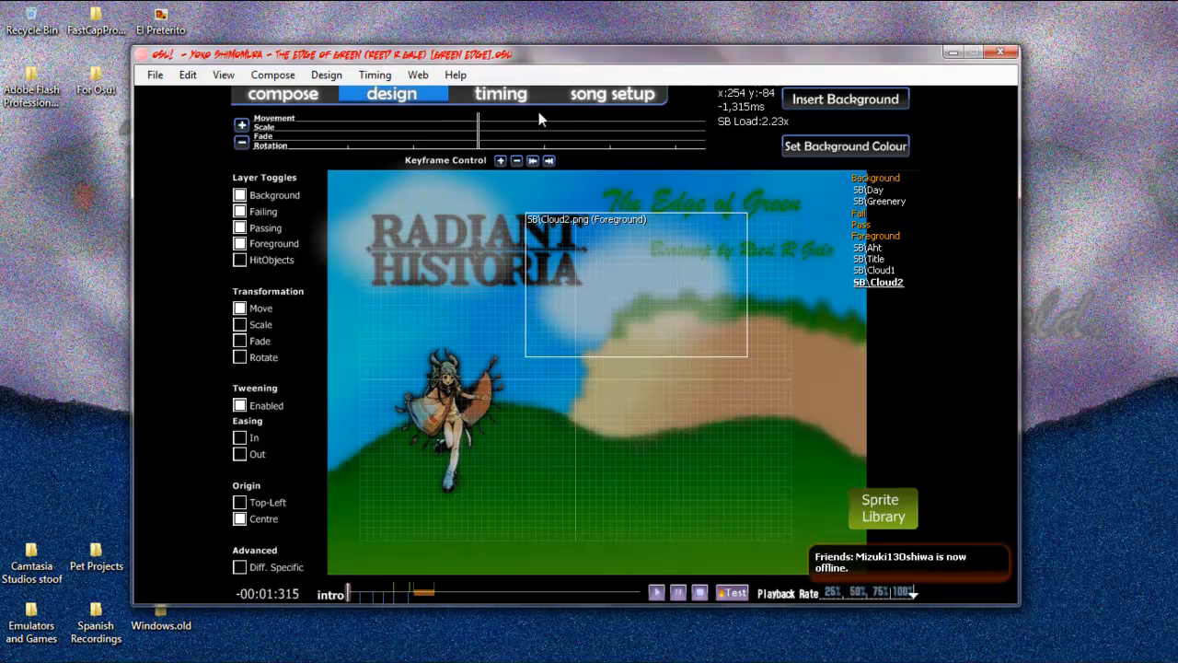
Step: Reorder SB\Cloud1 and SB\Cloud2 into the Background layer between SB\Day and SB\Greenery
{"action": "left_click", "coordinate": [875, 189]}
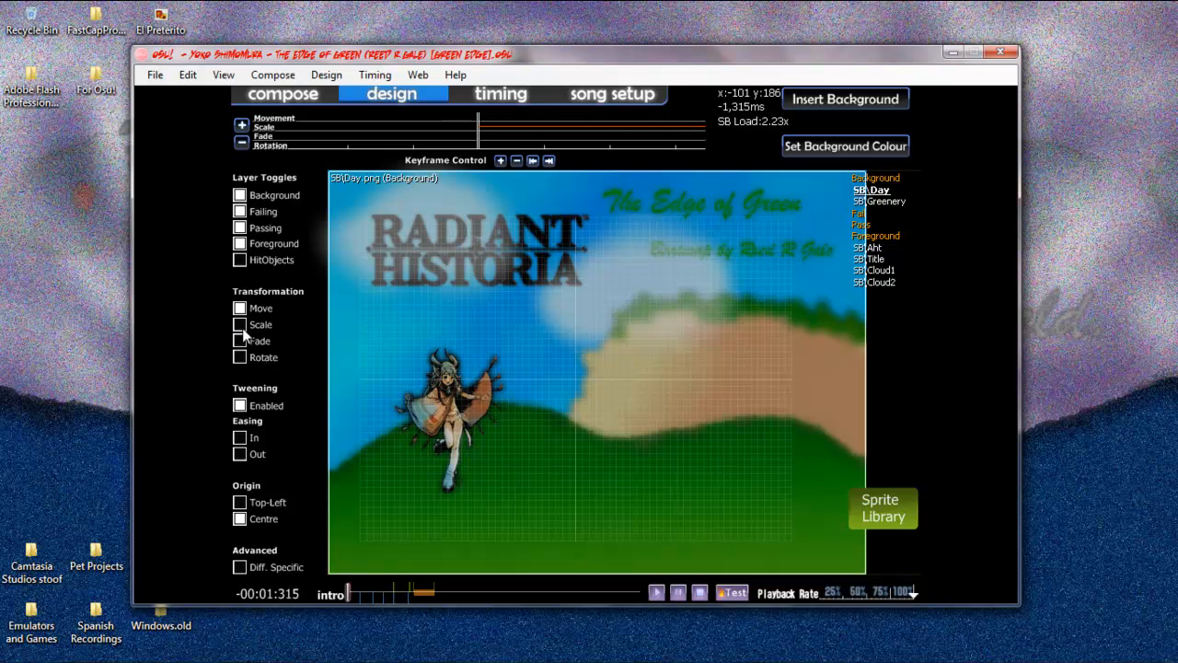
{"action": "left_click", "coordinate": [240, 341]}
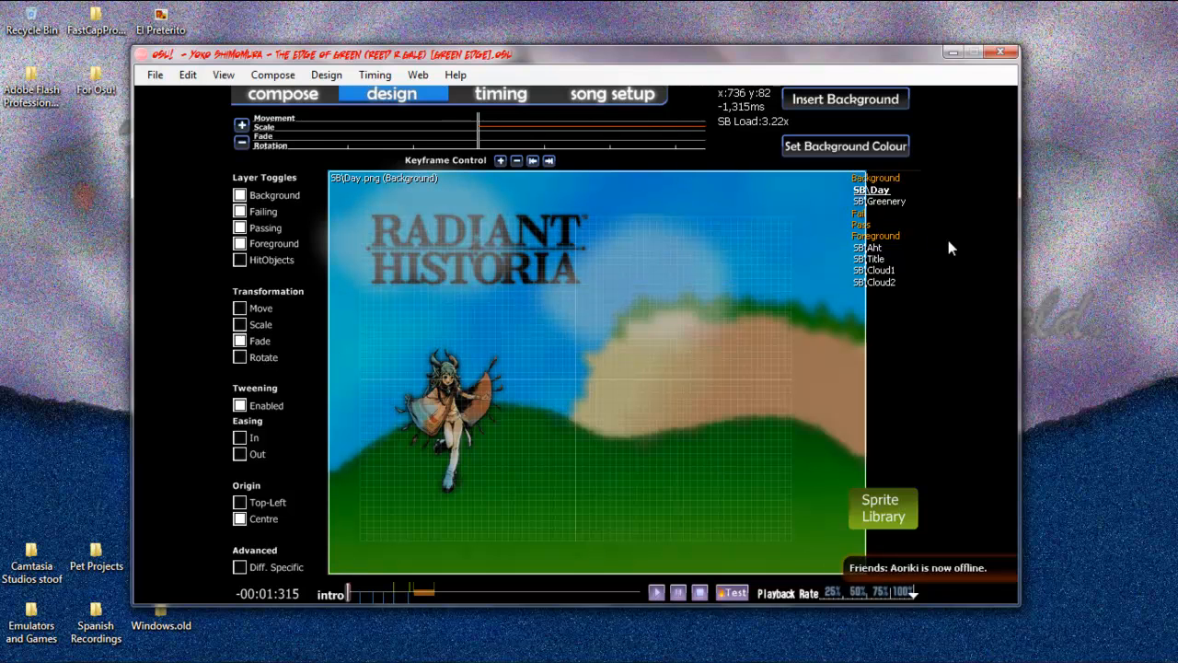
{"action": "left_click", "coordinate": [874, 275]}
{"action": "left_click_drag", "start_coordinate": [876, 278], "coordinate": [872, 197]}
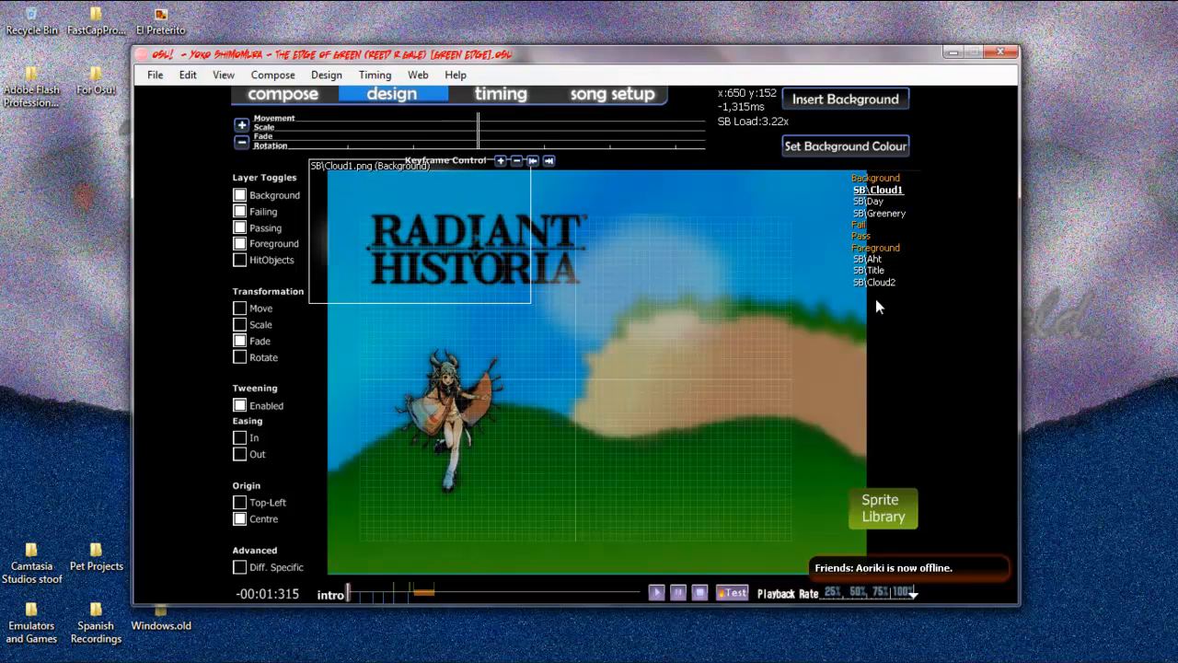
{"action": "left_click_drag", "start_coordinate": [873, 285], "coordinate": [871, 200]}
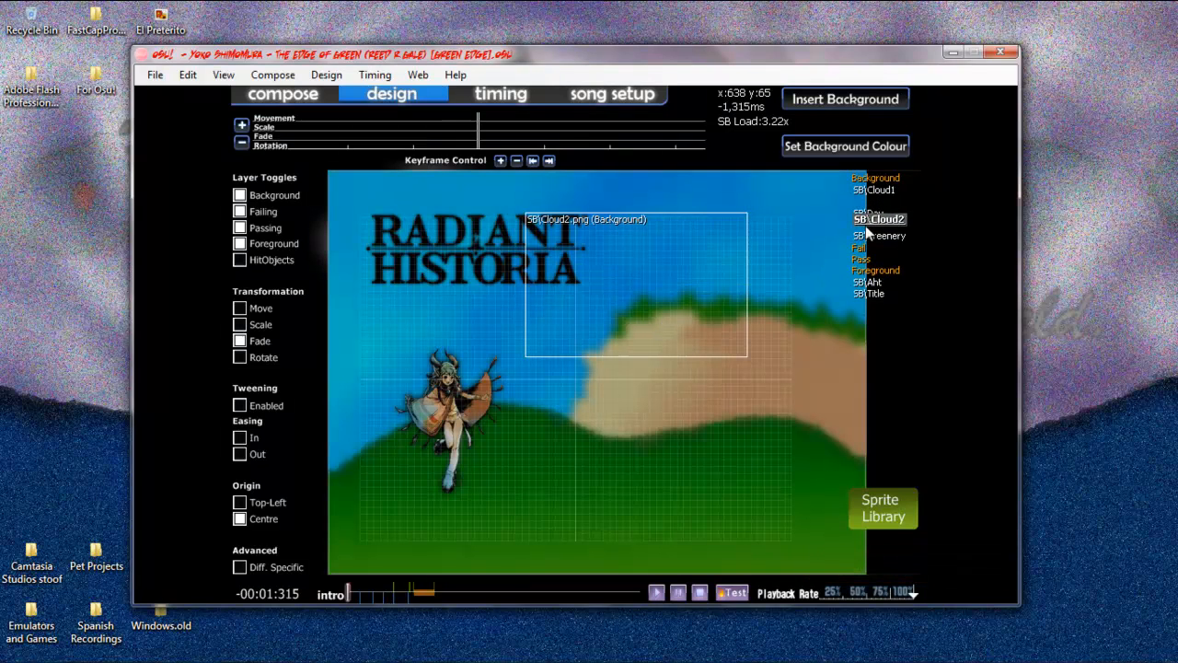
{"action": "mouse_move", "coordinate": [865, 188]}
{"action": "left_mouse_down"}
{"action": "mouse_move", "coordinate": [869, 213]}
{"action": "mouse_move", "coordinate": [869, 201]}
{"action": "left_mouse_up"}
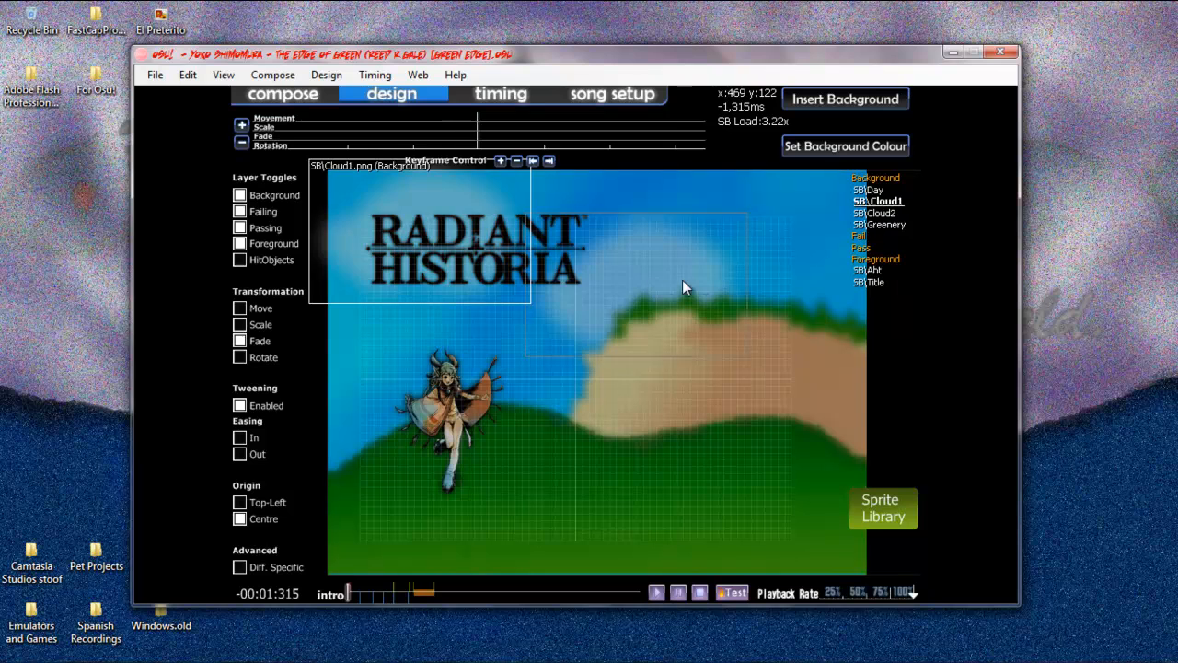
Step: Add a move keyframe to SB\Cloud1 at about 94,663 ms and shift the cloud across to the upper right of the sky
{"action": "scroll", "coordinate": [637, 282], "scroll_direction": "down", "scroll_amount": 3}
{"action": "scroll", "coordinate": [634, 284], "scroll_direction": "up", "scroll_amount": 6}
{"action": "scroll", "coordinate": [635, 284], "scroll_direction": "down", "scroll_amount": 10}
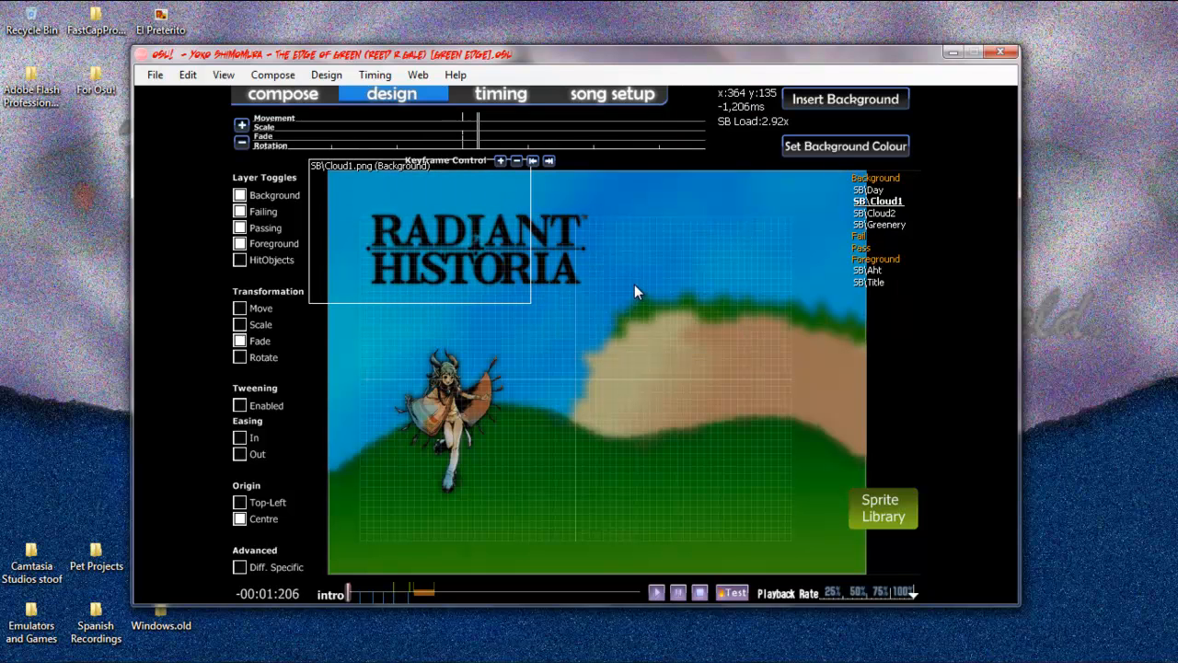
{"action": "left_click", "coordinate": [488, 592]}
{"action": "scroll", "coordinate": [452, 568], "scroll_direction": "up", "scroll_amount": 1}
{"action": "scroll", "coordinate": [451, 567], "scroll_direction": "down", "scroll_amount": 2}
{"action": "scroll", "coordinate": [454, 573], "scroll_direction": "up", "scroll_amount": 1}
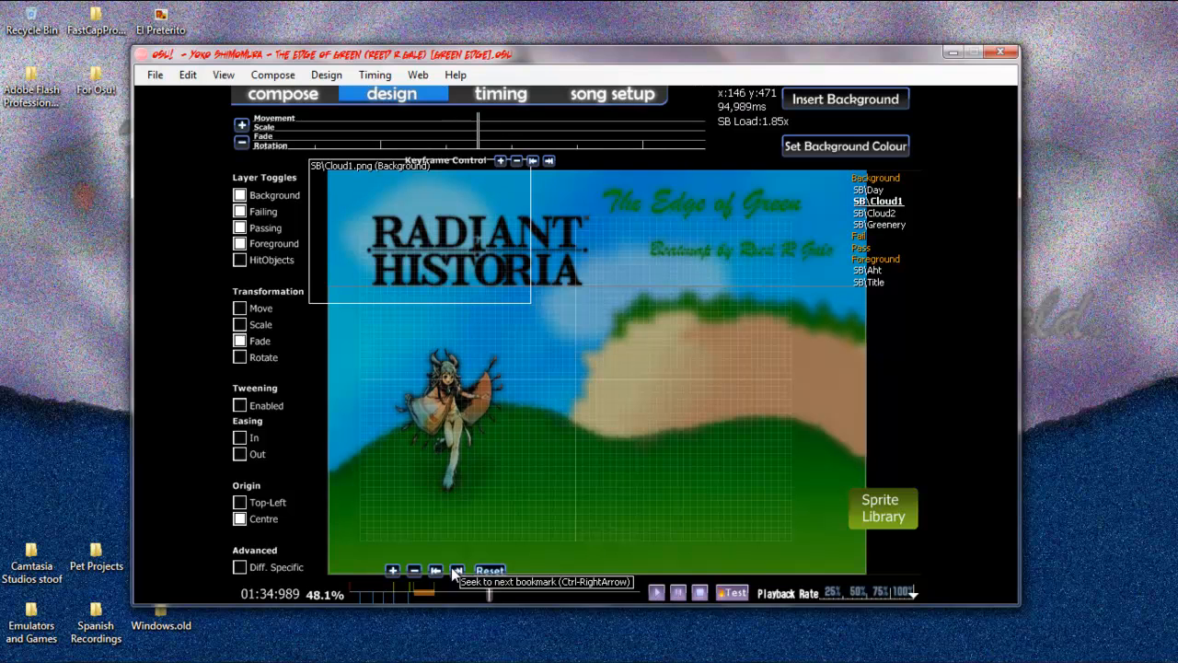
{"action": "scroll", "coordinate": [454, 572], "scroll_direction": "down", "scroll_amount": 1}
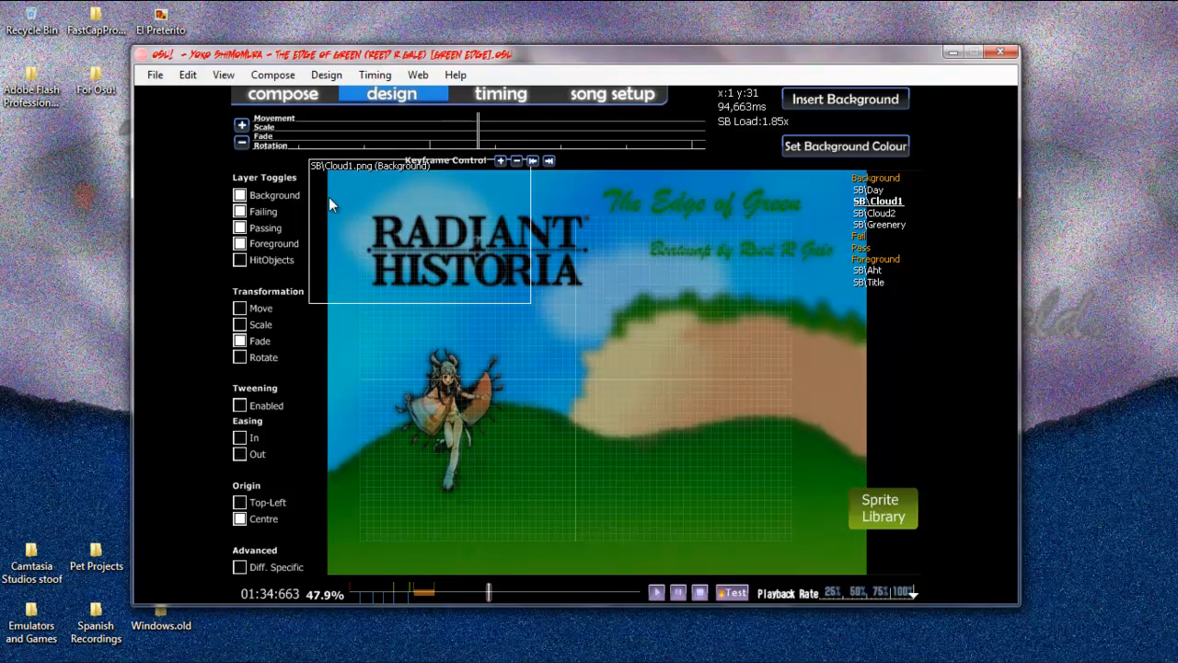
{"action": "left_click", "coordinate": [499, 161]}
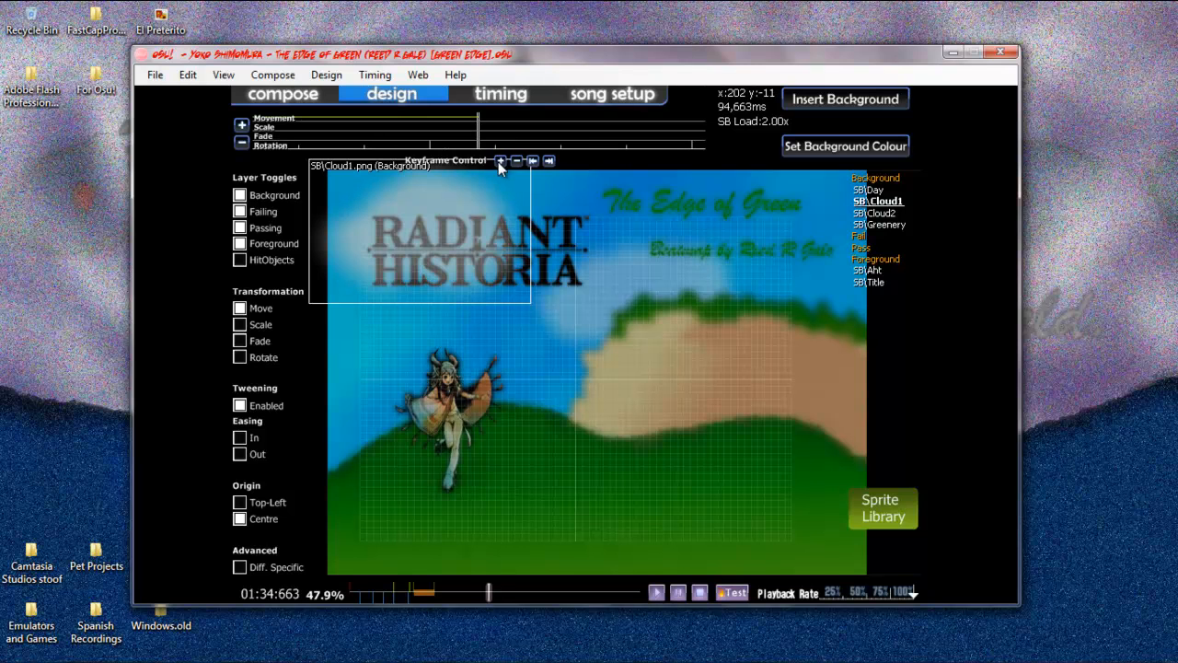
{"action": "left_click_drag", "start_coordinate": [438, 248], "coordinate": [780, 240]}
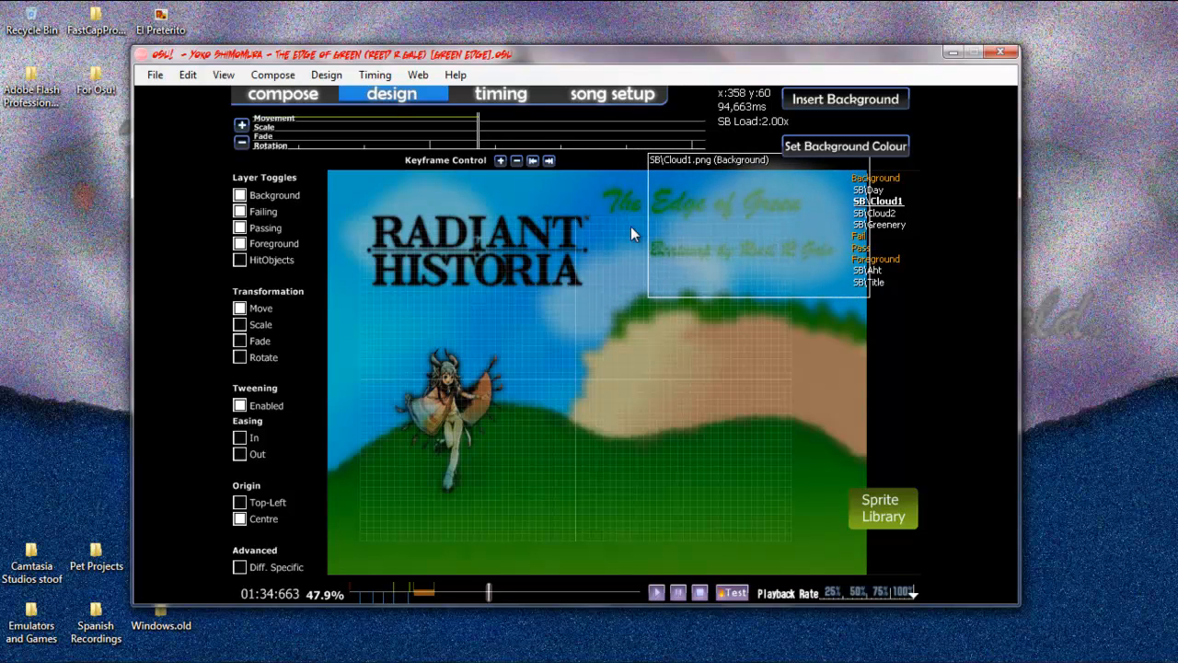
Step: Add a move keyframe to SB\Cloud2 at about 94,663 ms and shift the cloud to the left edge of the sky
{"action": "left_click", "coordinate": [882, 218]}
{"action": "scroll", "coordinate": [575, 238], "scroll_direction": "down", "scroll_amount": 1}
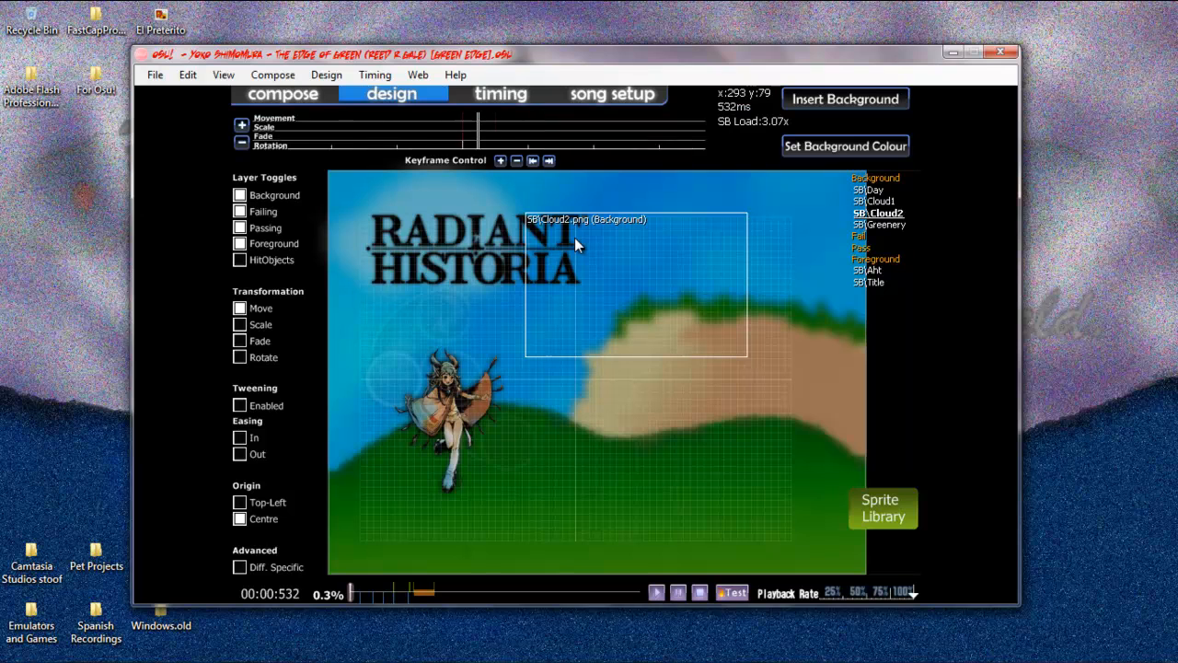
{"action": "scroll", "coordinate": [519, 182], "scroll_direction": "up", "scroll_amount": 1}
{"action": "scroll", "coordinate": [518, 170], "scroll_direction": "up", "scroll_amount": 7}
{"action": "scroll", "coordinate": [508, 184], "scroll_direction": "down", "scroll_amount": 4}
{"action": "key", "text": "v"}
{"action": "scroll", "coordinate": [488, 248], "scroll_direction": "up", "scroll_amount": 4}
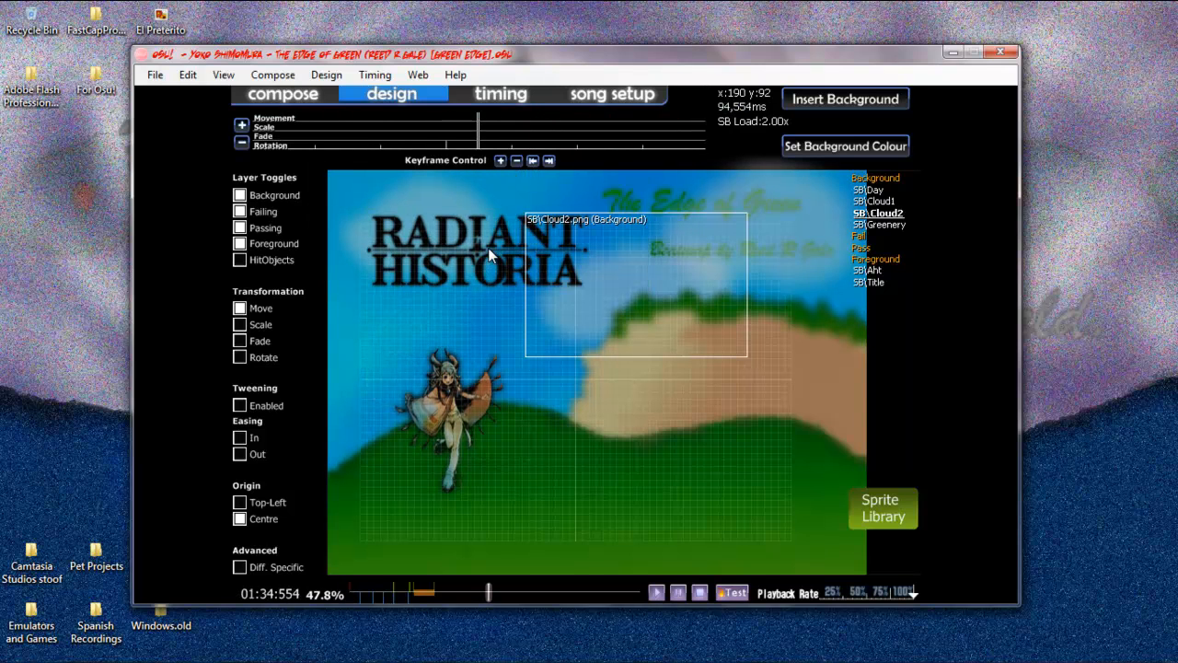
{"action": "scroll", "coordinate": [488, 247], "scroll_direction": "down", "scroll_amount": 1}
{"action": "scroll", "coordinate": [488, 247], "scroll_direction": "down", "scroll_amount": 3}
{"action": "scroll", "coordinate": [488, 247], "scroll_direction": "up", "scroll_amount": 1}
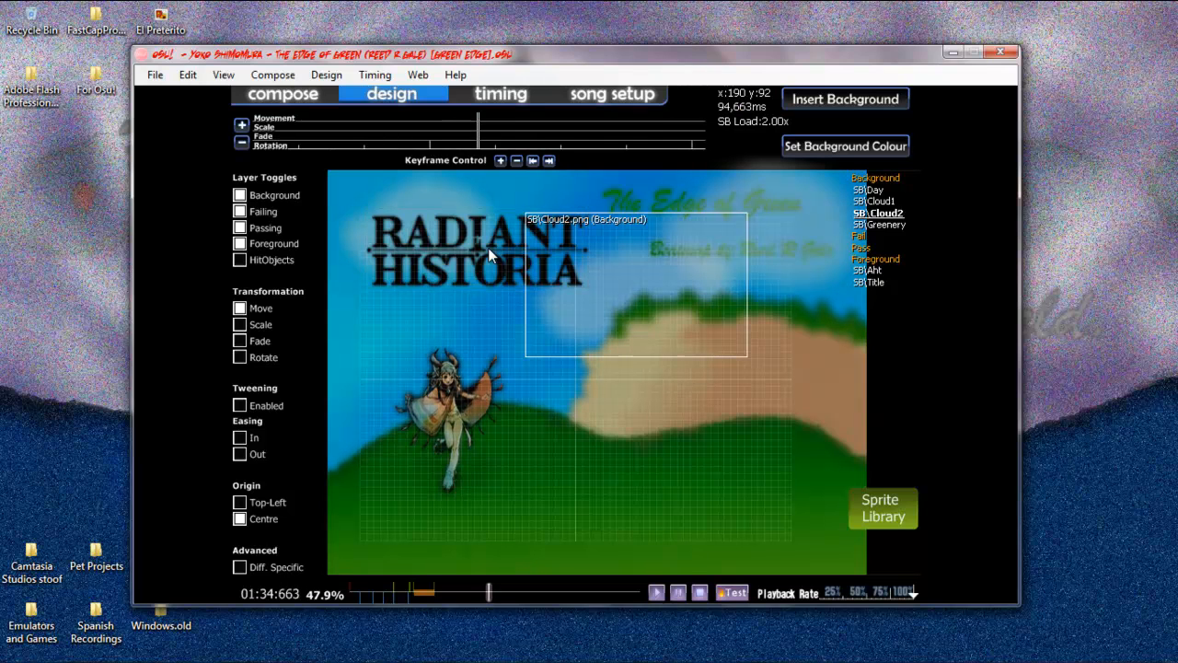
{"action": "left_click", "coordinate": [502, 160]}
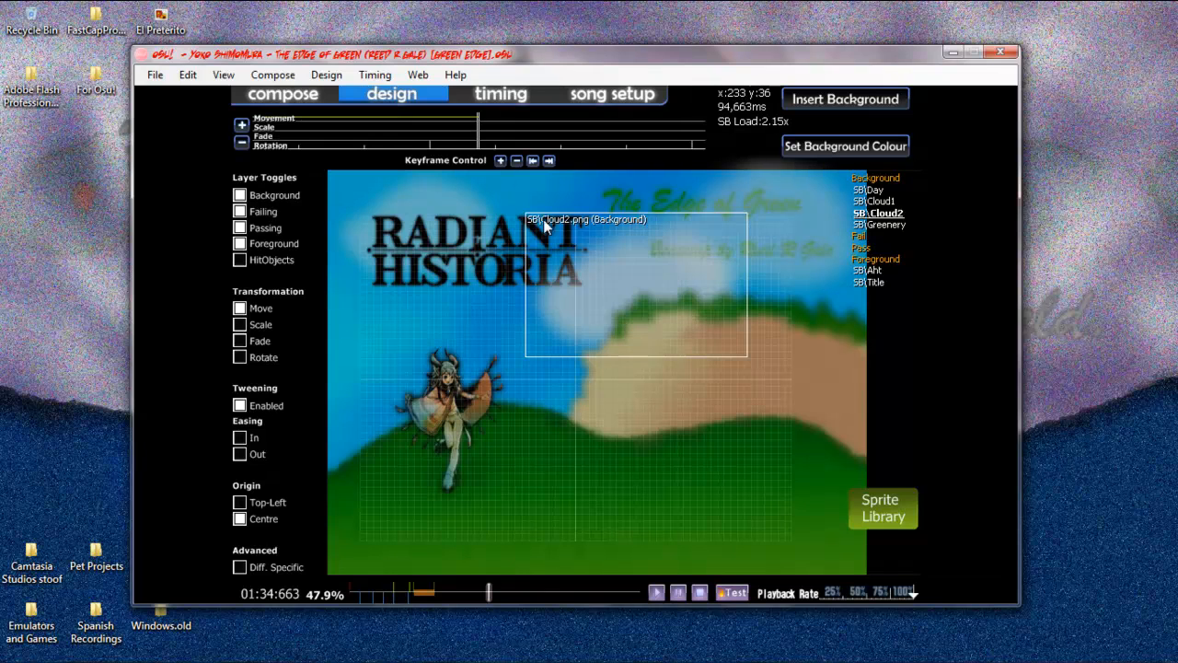
{"action": "left_click_drag", "start_coordinate": [654, 266], "coordinate": [409, 265]}
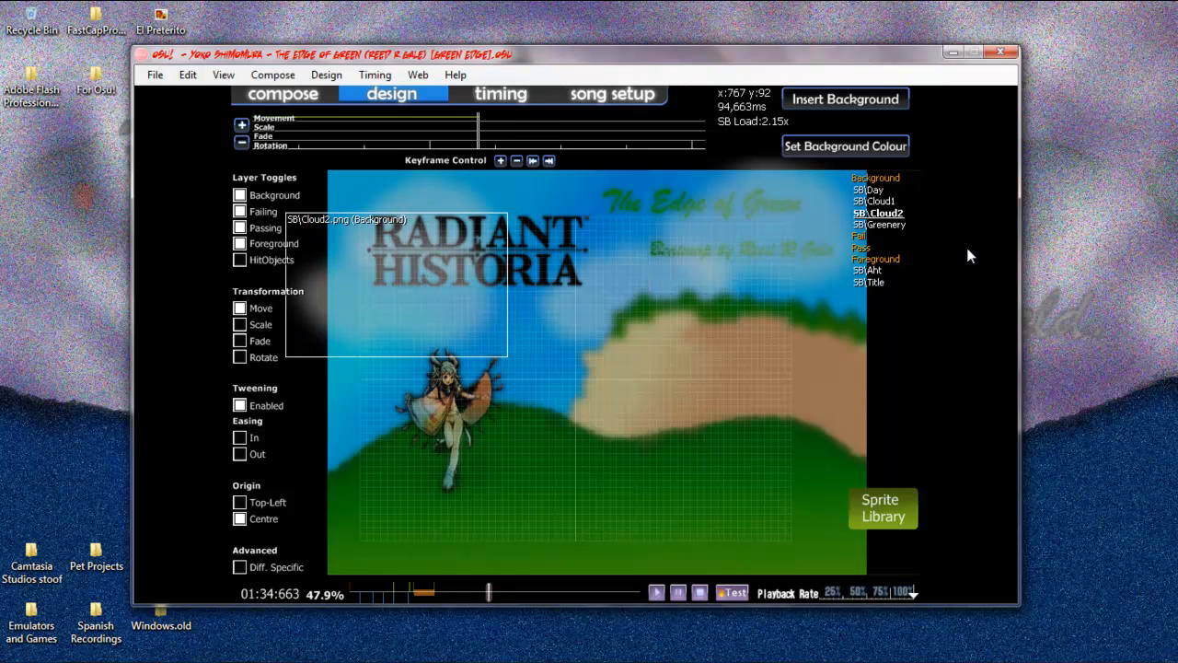
Step: Review the drift of both clouds at earlier bookmarks and during playback, including with the hit objects in the Compose view
{"action": "scroll", "coordinate": [616, 347], "scroll_direction": "up", "scroll_amount": 5}
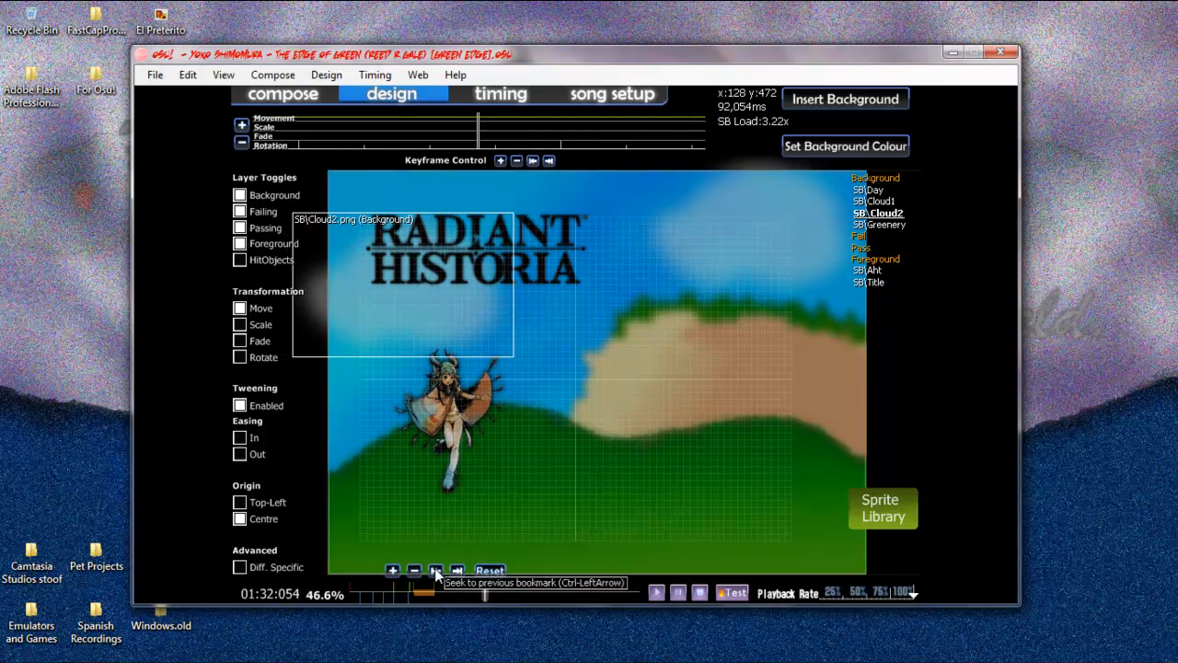
{"action": "left_click", "coordinate": [436, 571]}
{"action": "left_click", "coordinate": [436, 571]}
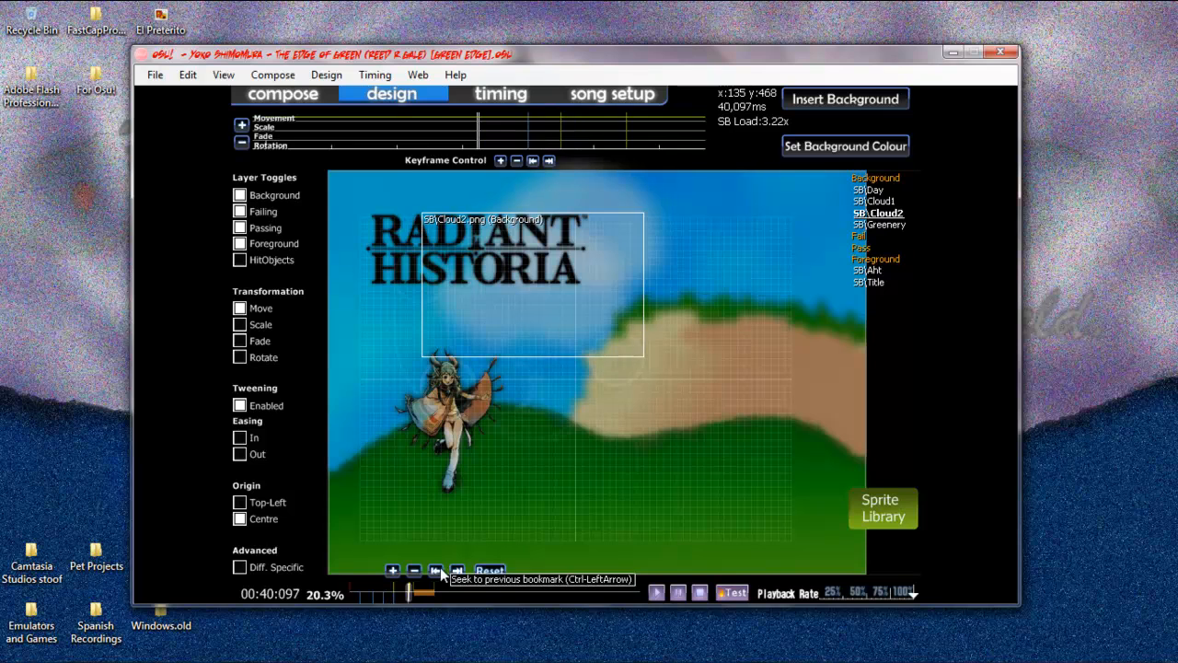
{"action": "left_click", "coordinate": [436, 571]}
{"action": "left_click", "coordinate": [437, 571]}
{"action": "left_click", "coordinate": [437, 571]}
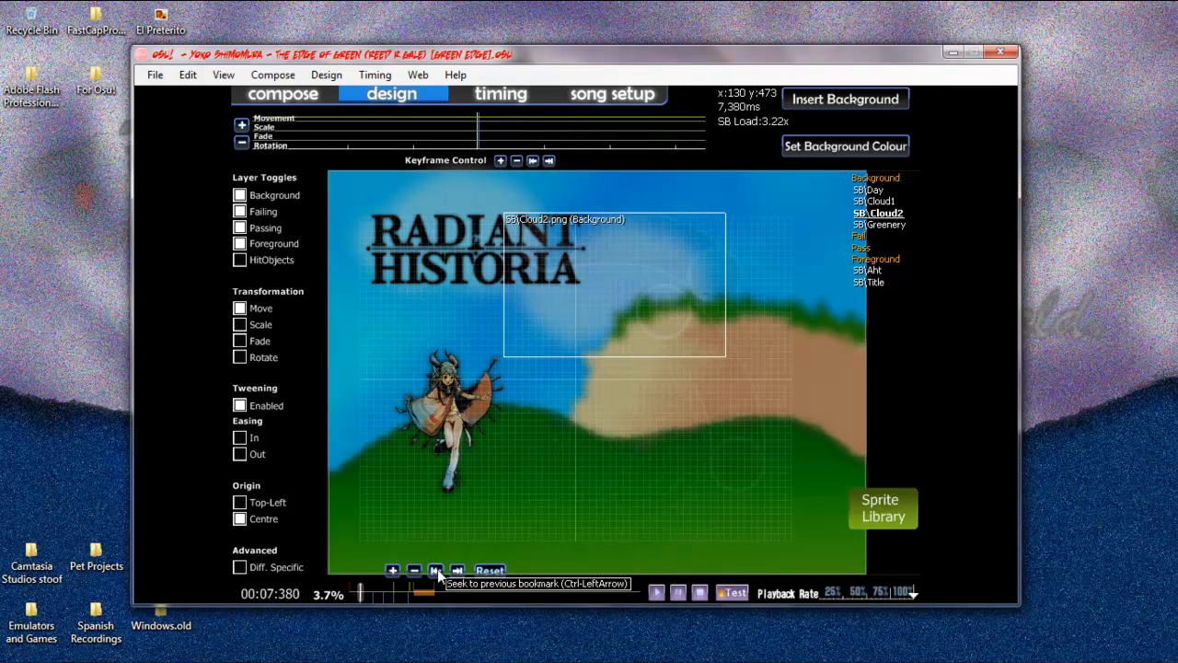
{"action": "left_click", "coordinate": [436, 571]}
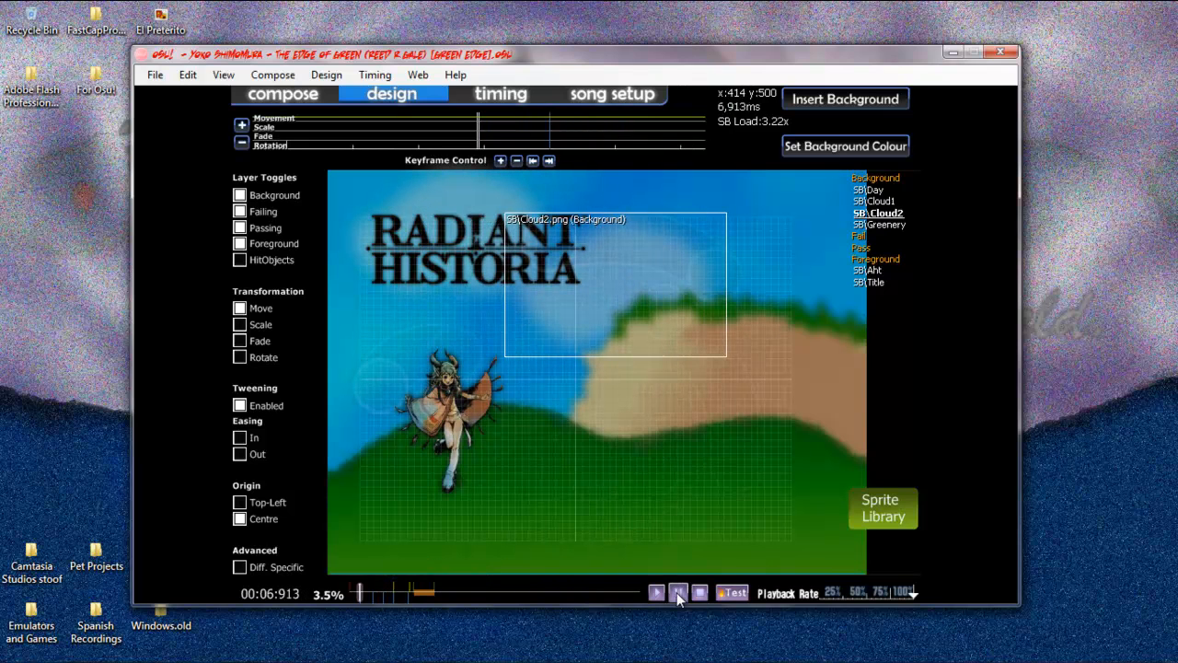
{"action": "left_click", "coordinate": [669, 482]}
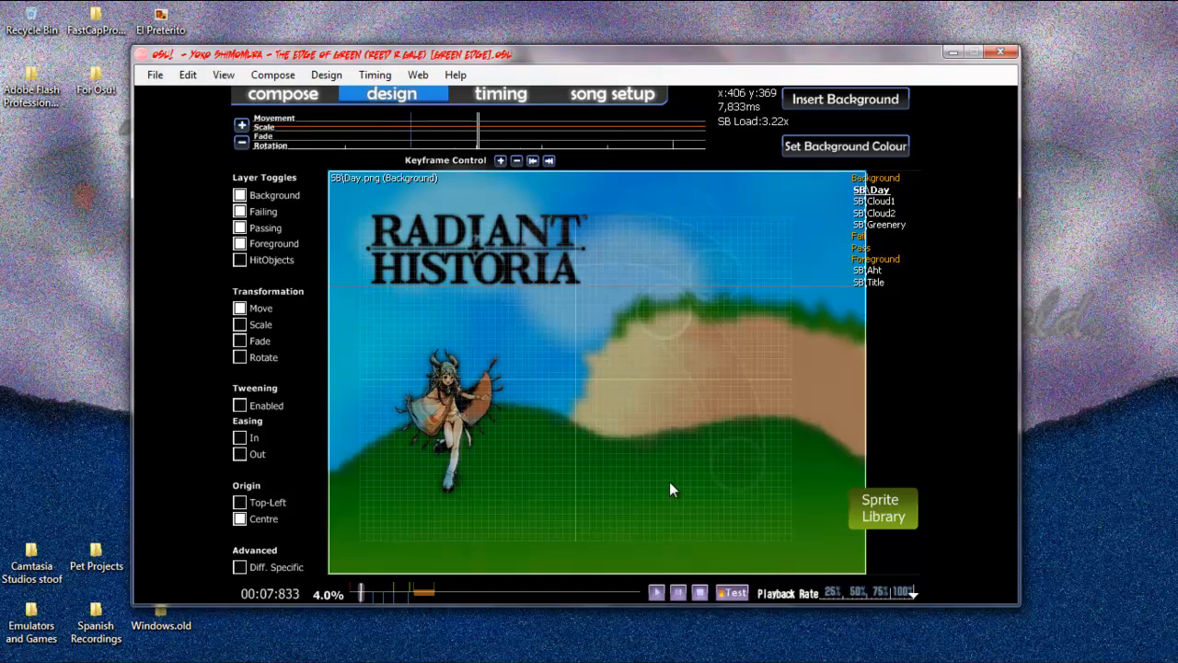
{"action": "left_click", "coordinate": [279, 98]}
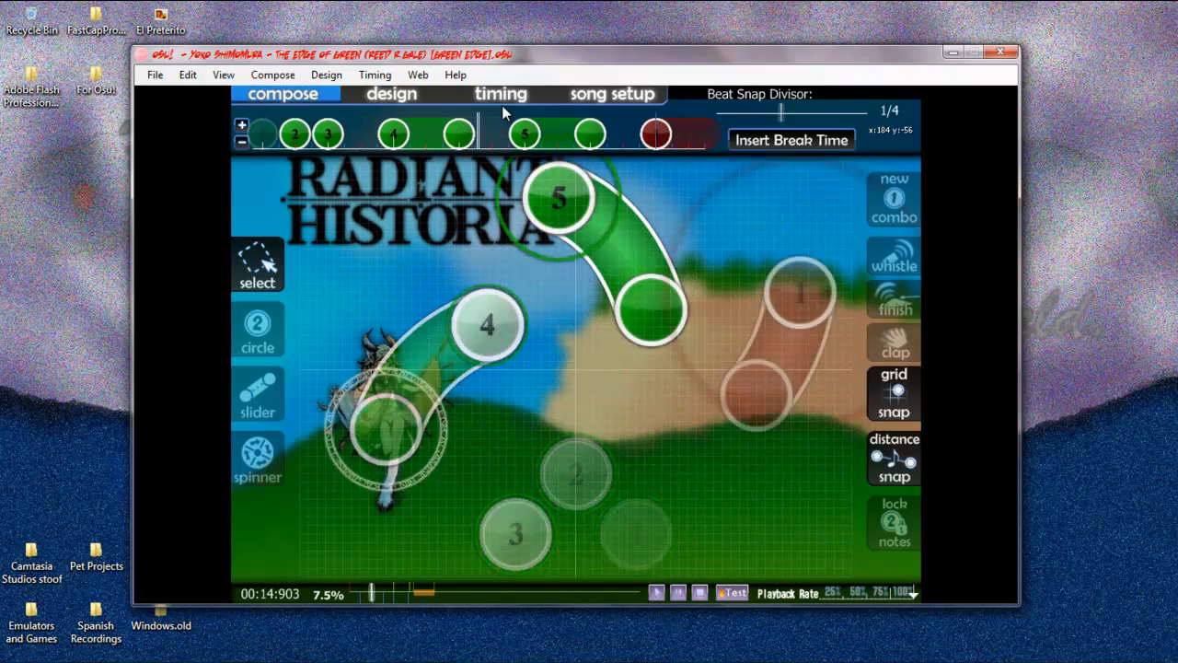
Step: In the Design view, add the SB\Nightsky sprite at 18,863 ms and place it before SB\Day in the Background layer
{"action": "left_click", "coordinate": [383, 91]}
{"action": "left_click", "coordinate": [679, 595]}
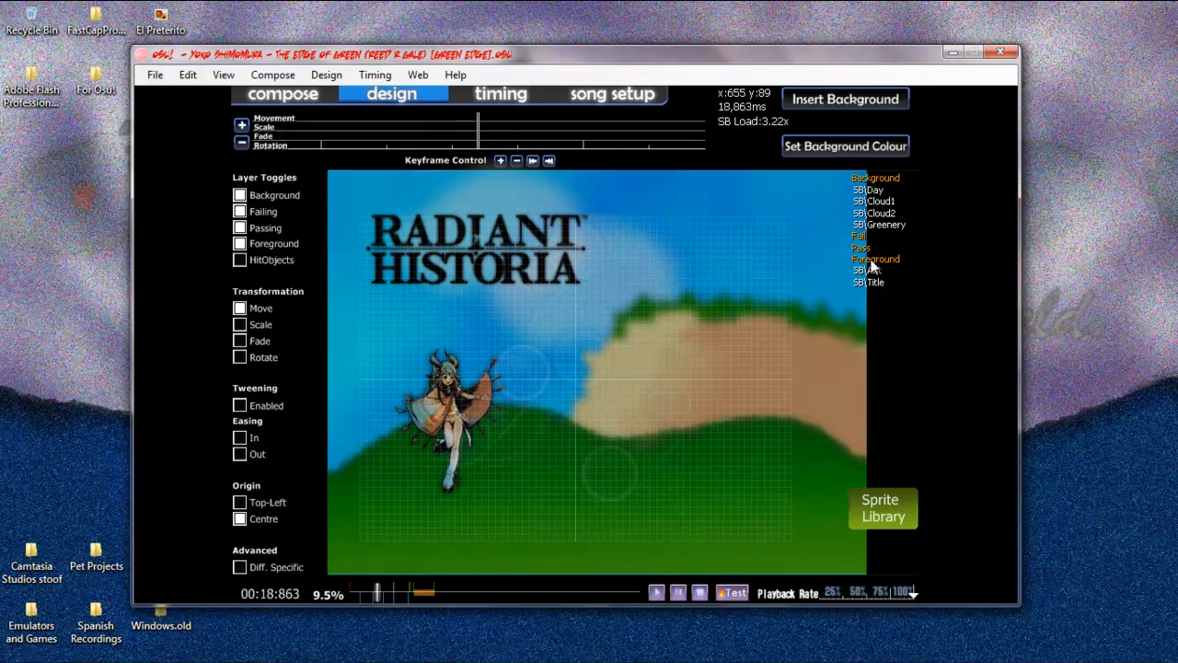
{"action": "left_click", "coordinate": [877, 513]}
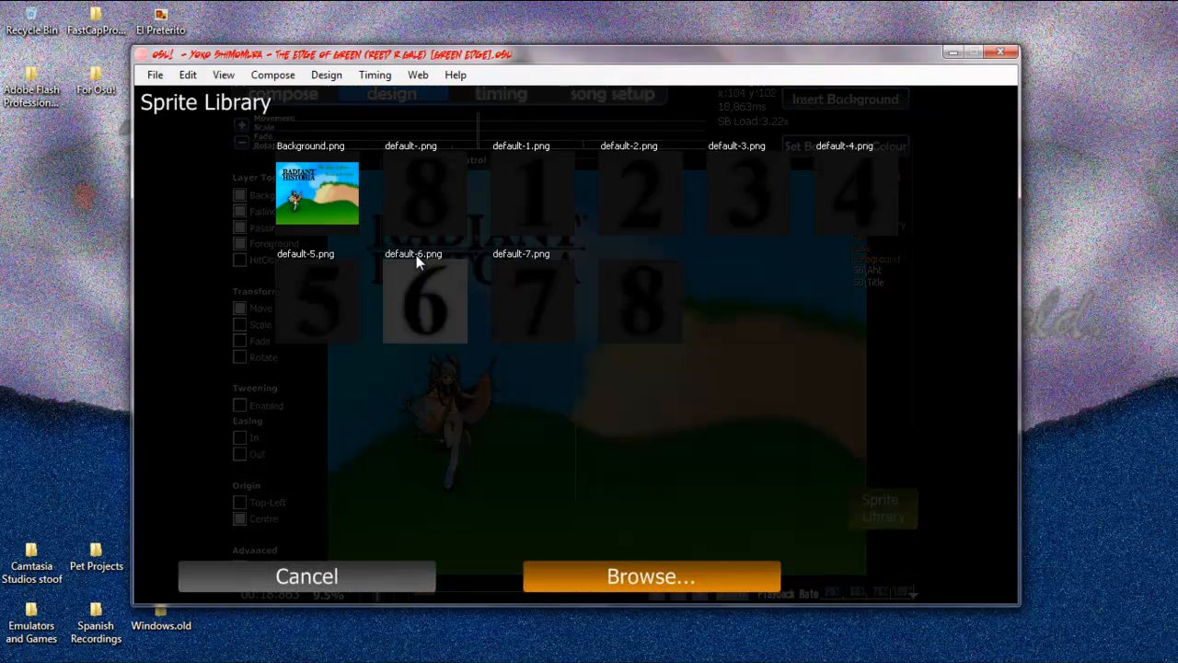
{"action": "scroll", "coordinate": [762, 298], "scroll_direction": "down", "scroll_amount": 3}
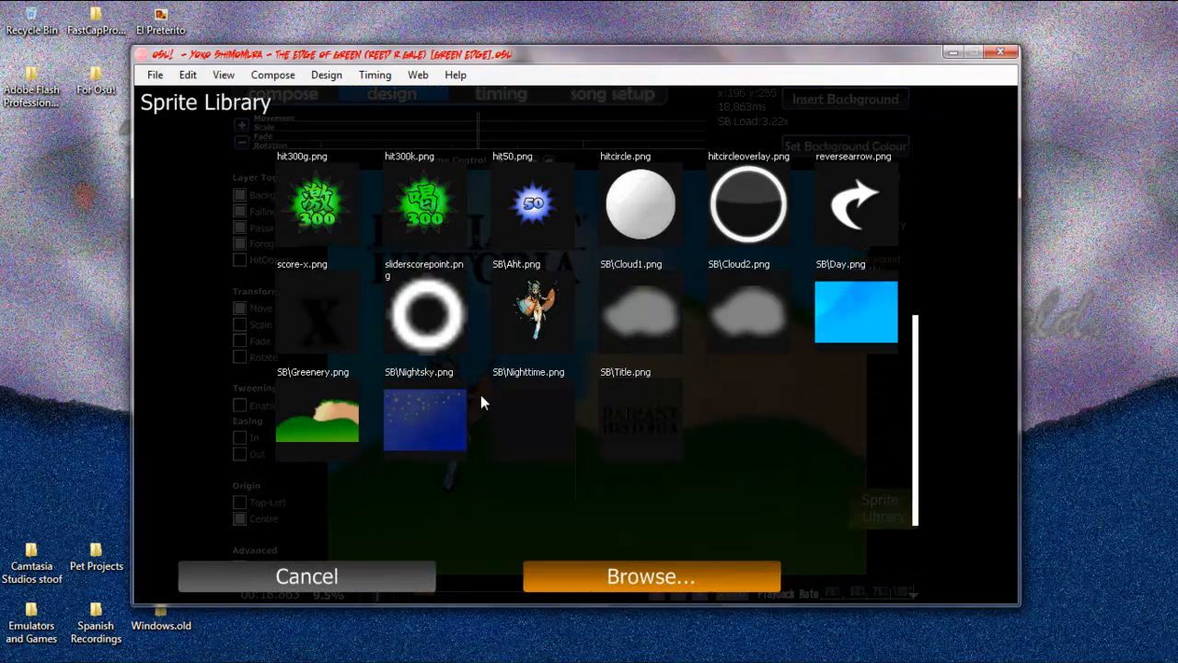
{"action": "left_click", "coordinate": [420, 425]}
{"action": "left_click_drag", "start_coordinate": [876, 295], "coordinate": [875, 200]}
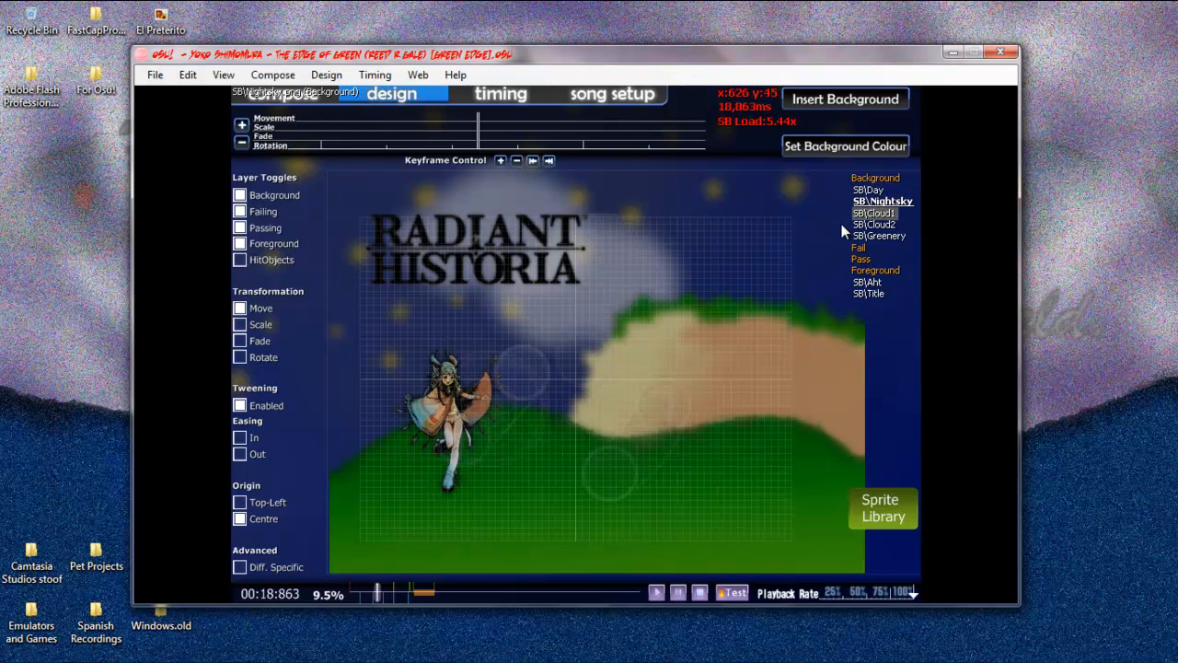
{"action": "left_click", "coordinate": [254, 327]}
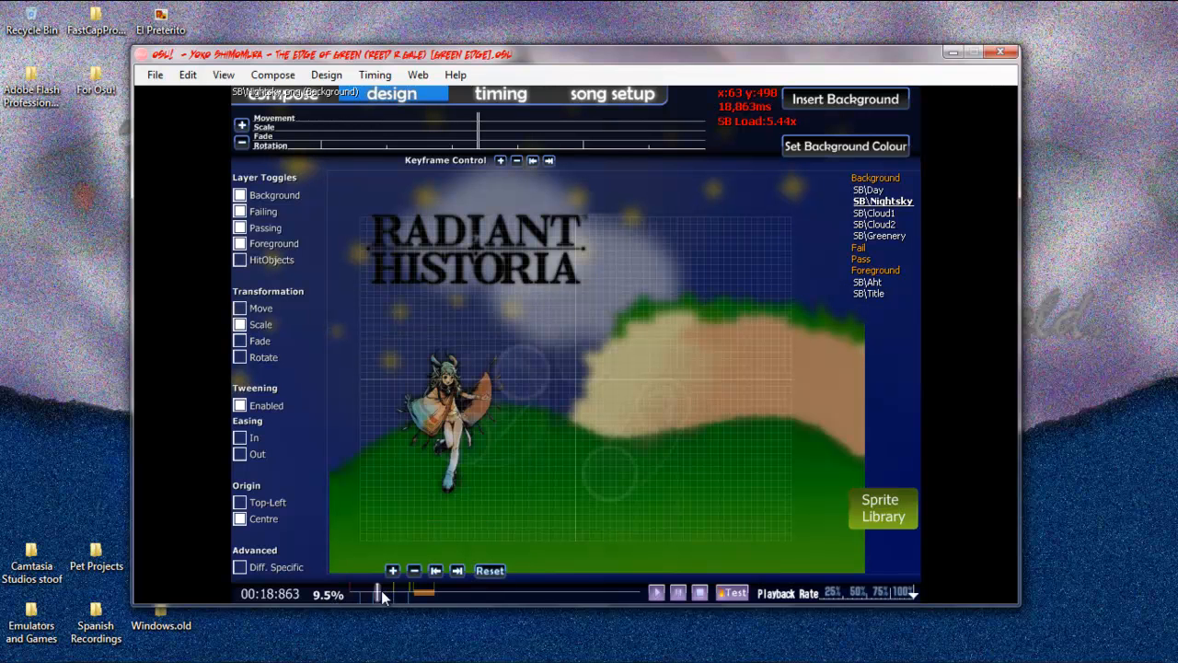
{"action": "left_click_drag", "start_coordinate": [876, 199], "coordinate": [877, 187]}
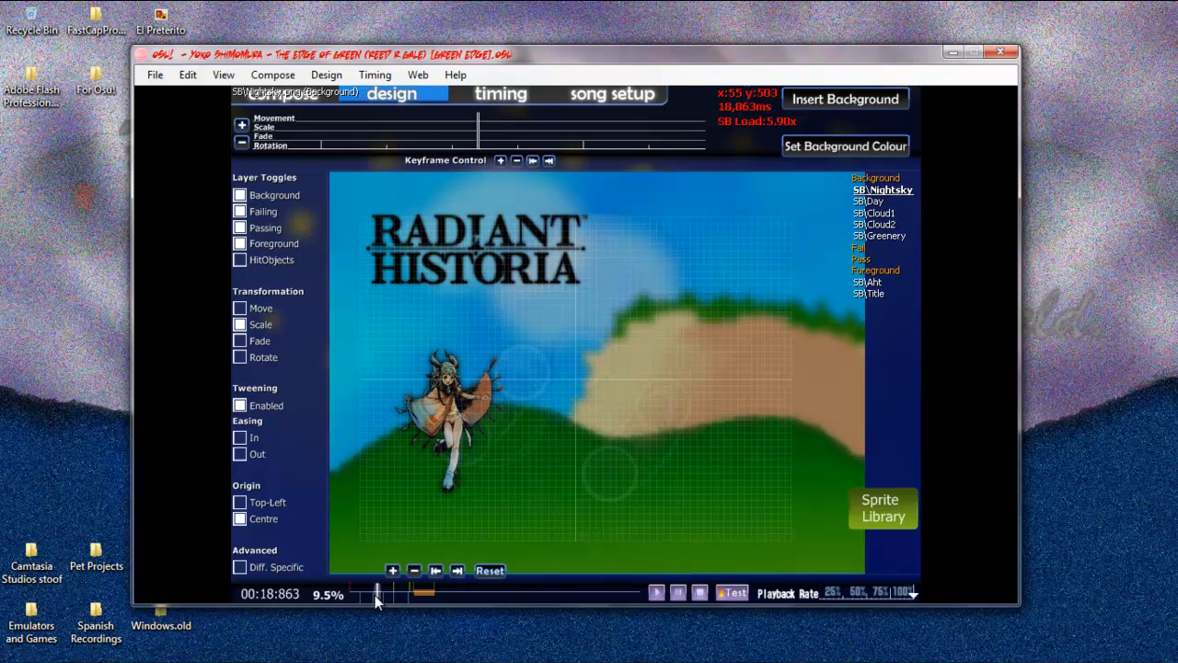
Step: Try a scale keyframe on SB\Nightsky, check the sprite around 18,800 to 18,900 ms, and delete it from the Background layer
{"action": "key", "text": "z"}
{"action": "scroll", "coordinate": [450, 590], "scroll_direction": "down", "scroll_amount": 4}
{"action": "scroll", "coordinate": [450, 587], "scroll_direction": "up", "scroll_amount": 4}
{"action": "scroll", "coordinate": [500, 212], "scroll_direction": "up", "scroll_amount": 1}
{"action": "scroll", "coordinate": [497, 162], "scroll_direction": "up", "scroll_amount": 4}
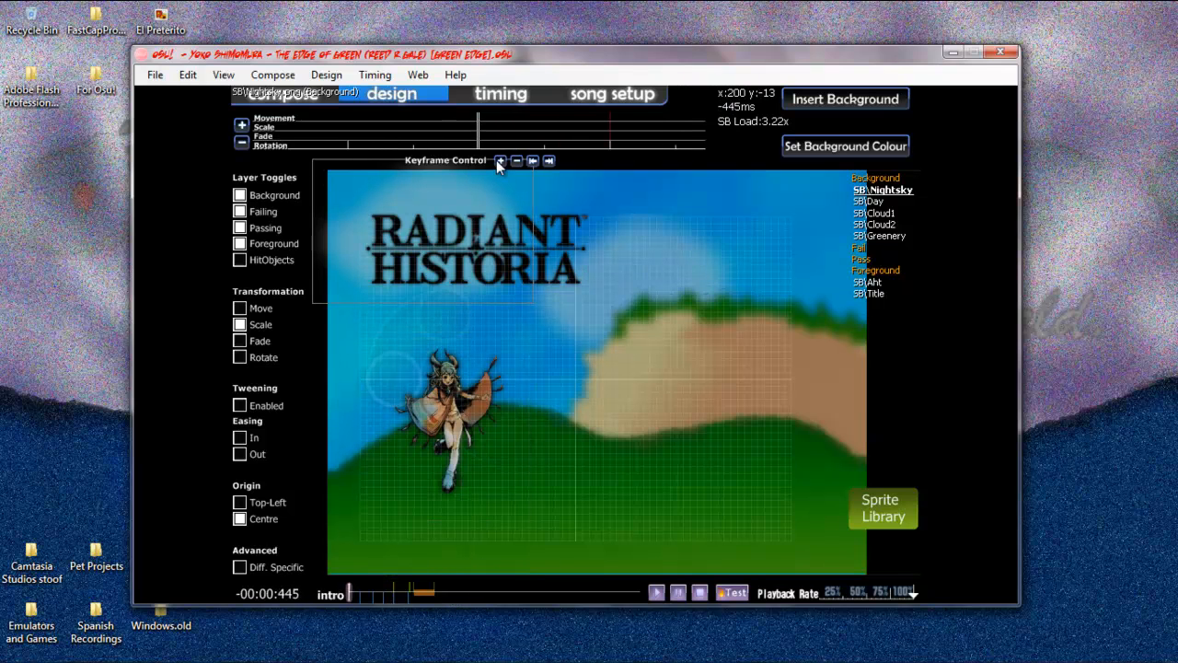
{"action": "left_click", "coordinate": [498, 162]}
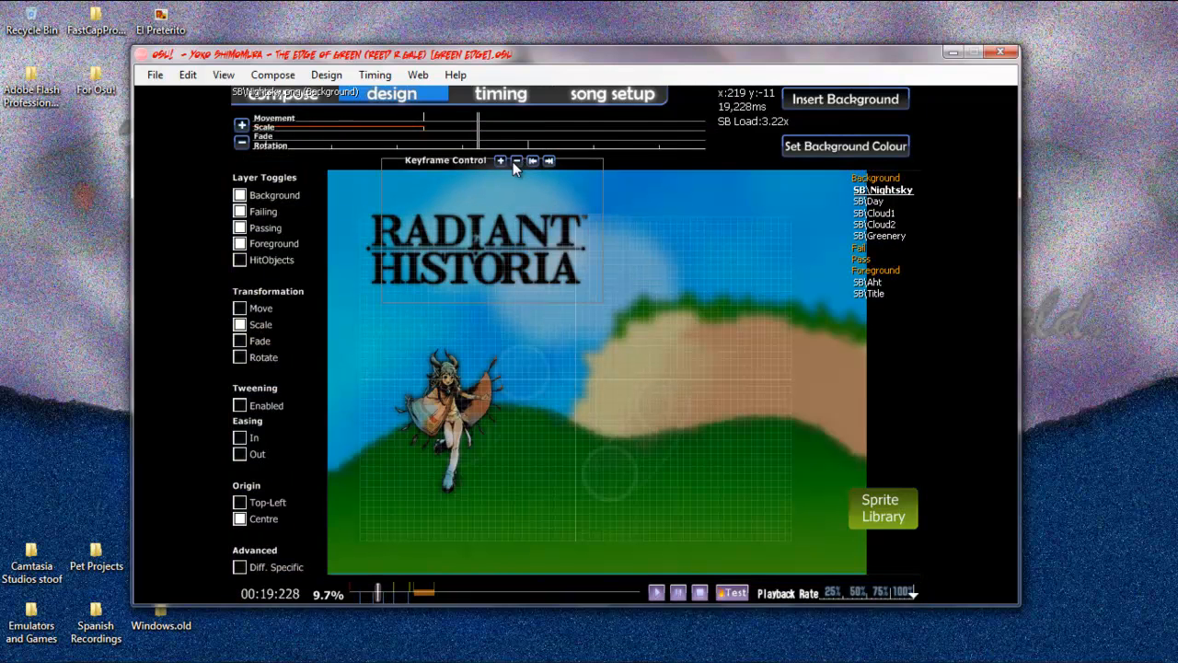
{"action": "scroll", "coordinate": [513, 162], "scroll_direction": "up", "scroll_amount": 3}
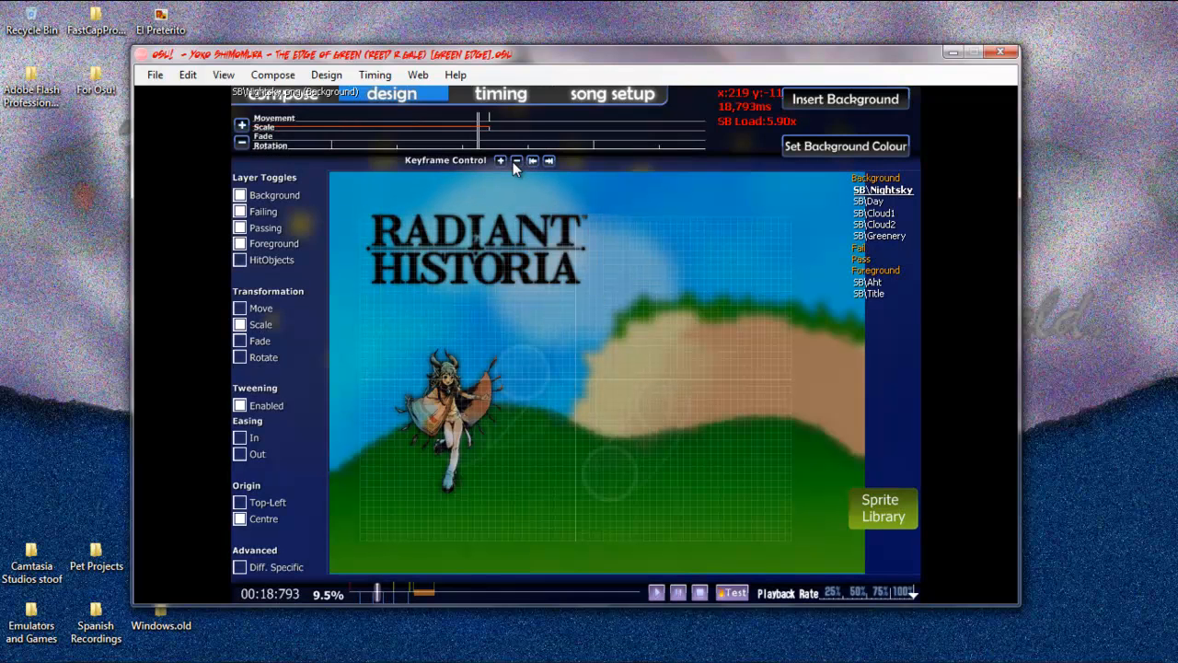
{"action": "scroll", "coordinate": [516, 162], "scroll_direction": "up", "scroll_amount": 1}
{"action": "scroll", "coordinate": [517, 162], "scroll_direction": "down", "scroll_amount": 1}
{"action": "scroll", "coordinate": [536, 168], "scroll_direction": "up", "scroll_amount": 1}
{"action": "scroll", "coordinate": [517, 160], "scroll_direction": "down", "scroll_amount": 1}
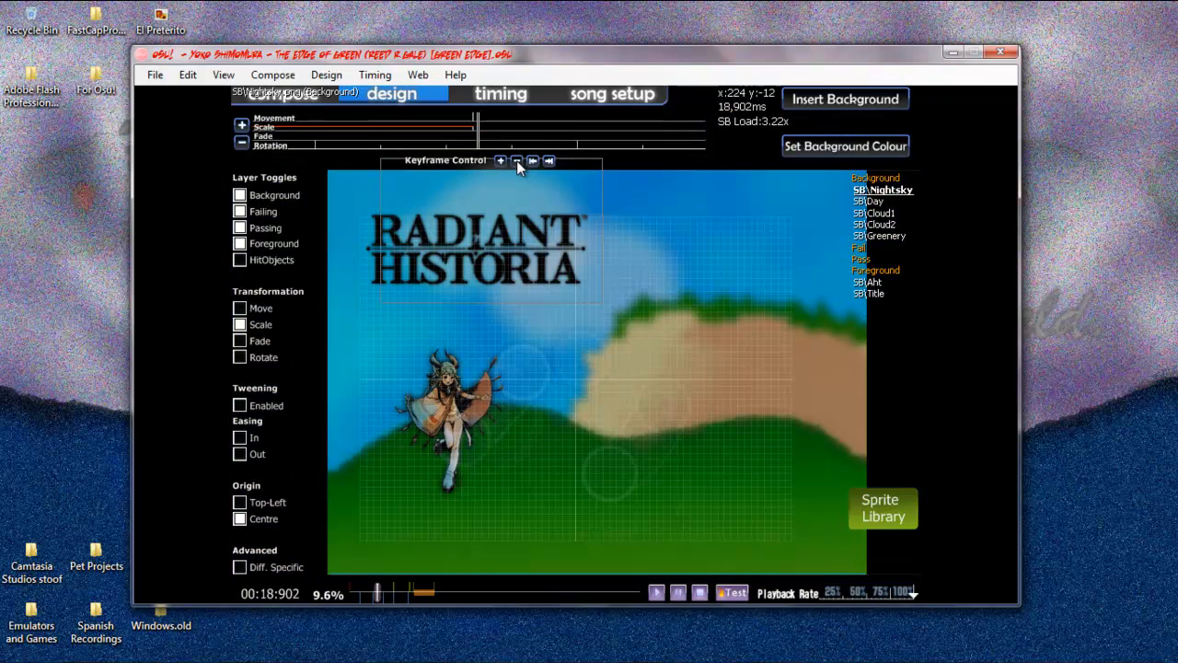
{"action": "scroll", "coordinate": [516, 160], "scroll_direction": "up", "scroll_amount": 1}
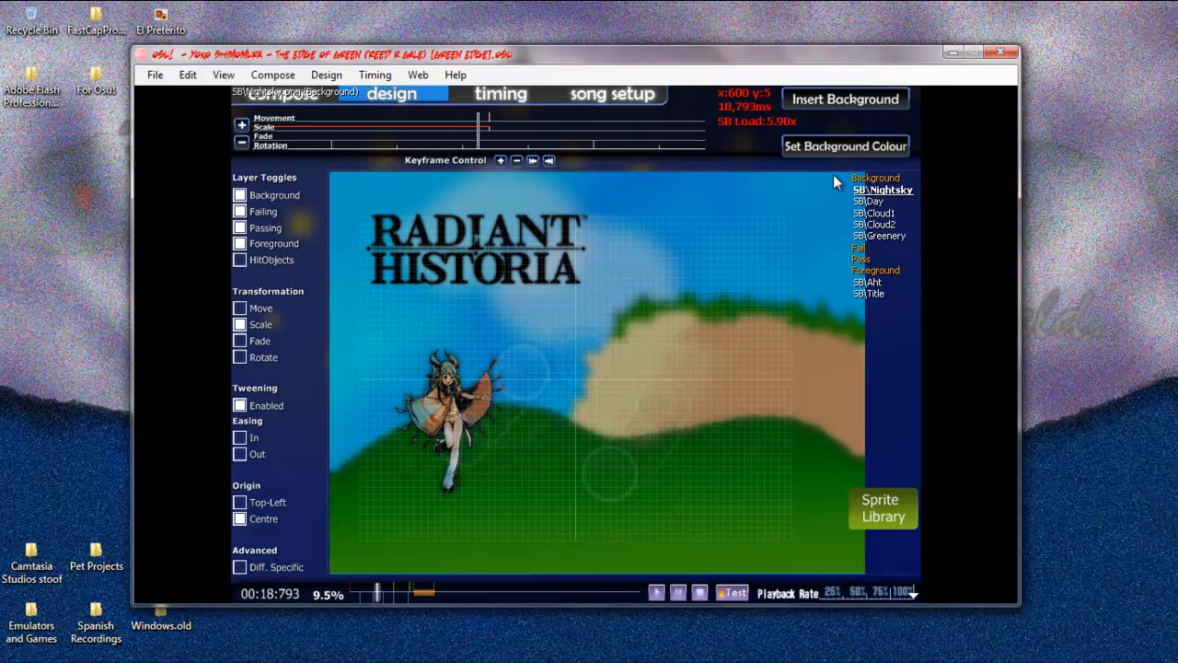
{"action": "key", "text": "Delete"}
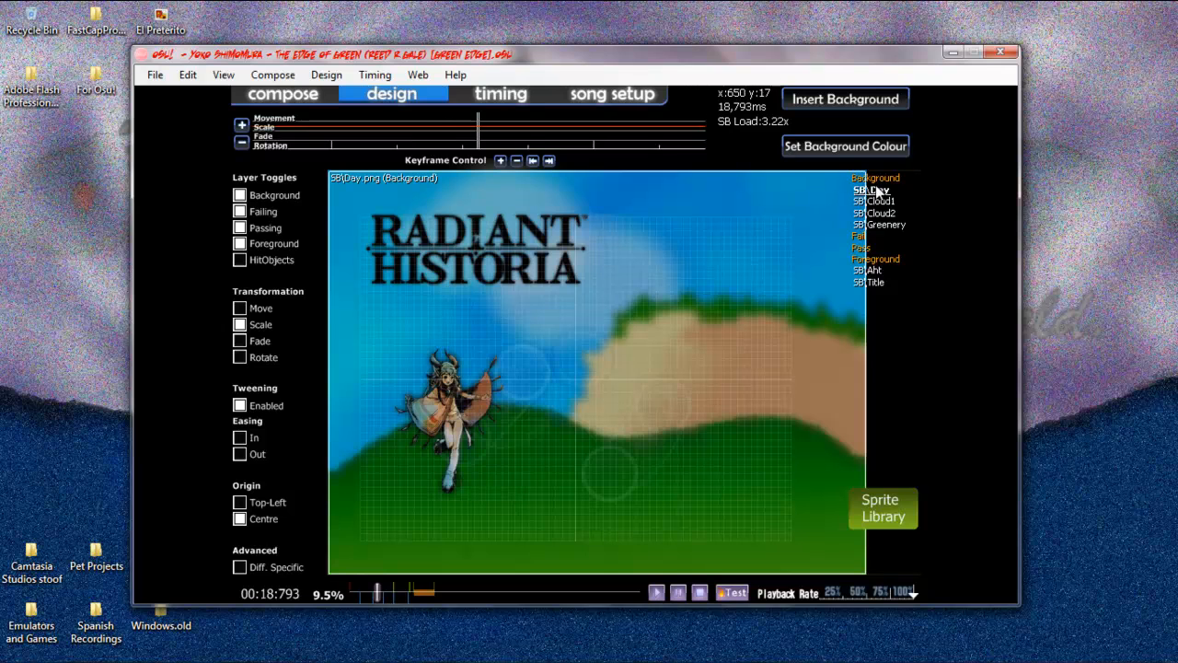
Step: Add the SB\Nightsky sprite at -1,315 ms, before the song starts, and place it before SB\Day in the Background layer
{"action": "scroll", "coordinate": [795, 167], "scroll_direction": "up", "scroll_amount": 5}
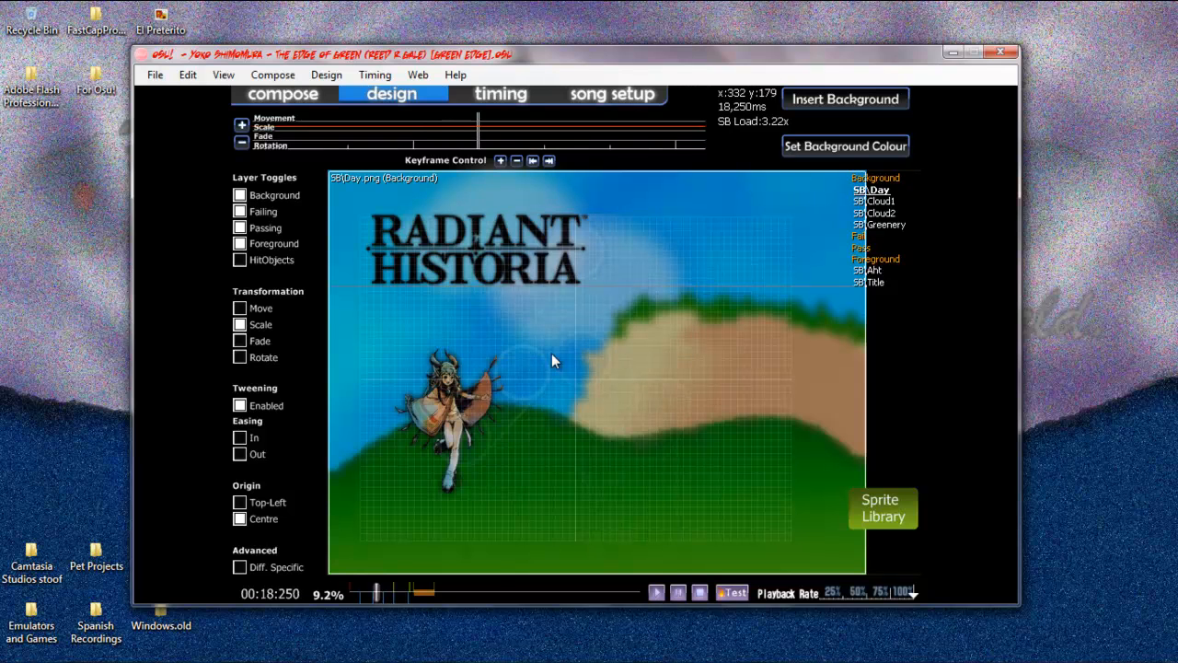
{"action": "key", "text": "z"}
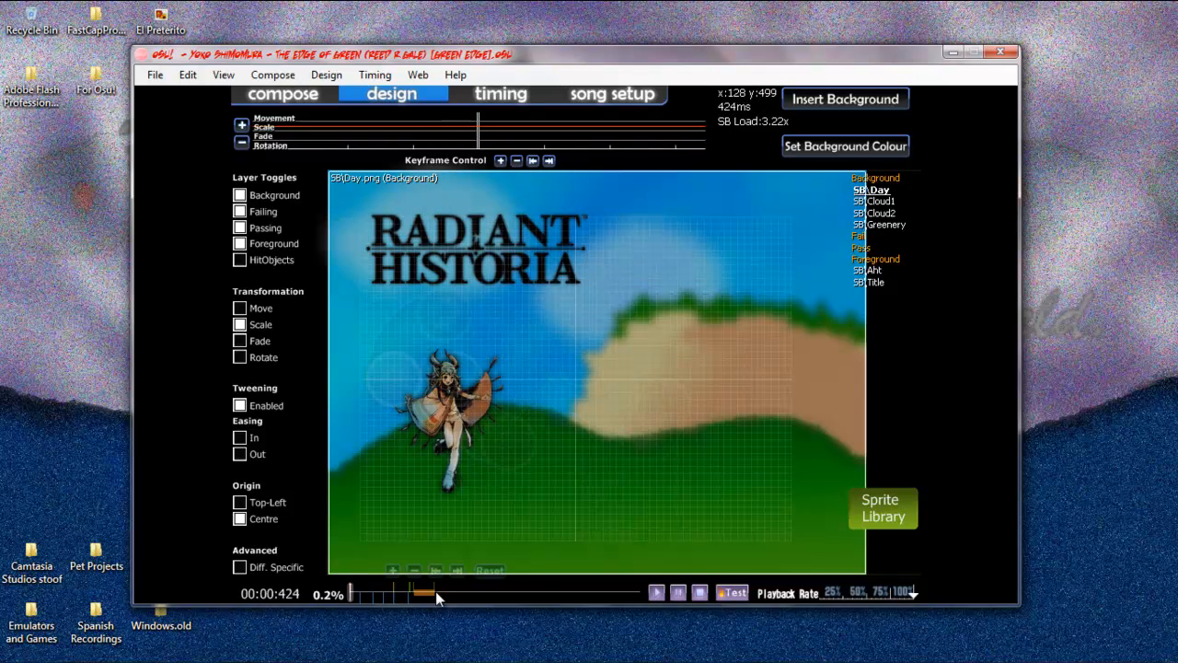
{"action": "key", "text": "z"}
{"action": "key", "text": "z"}
{"action": "key", "text": "z"}
{"action": "key", "text": "z"}
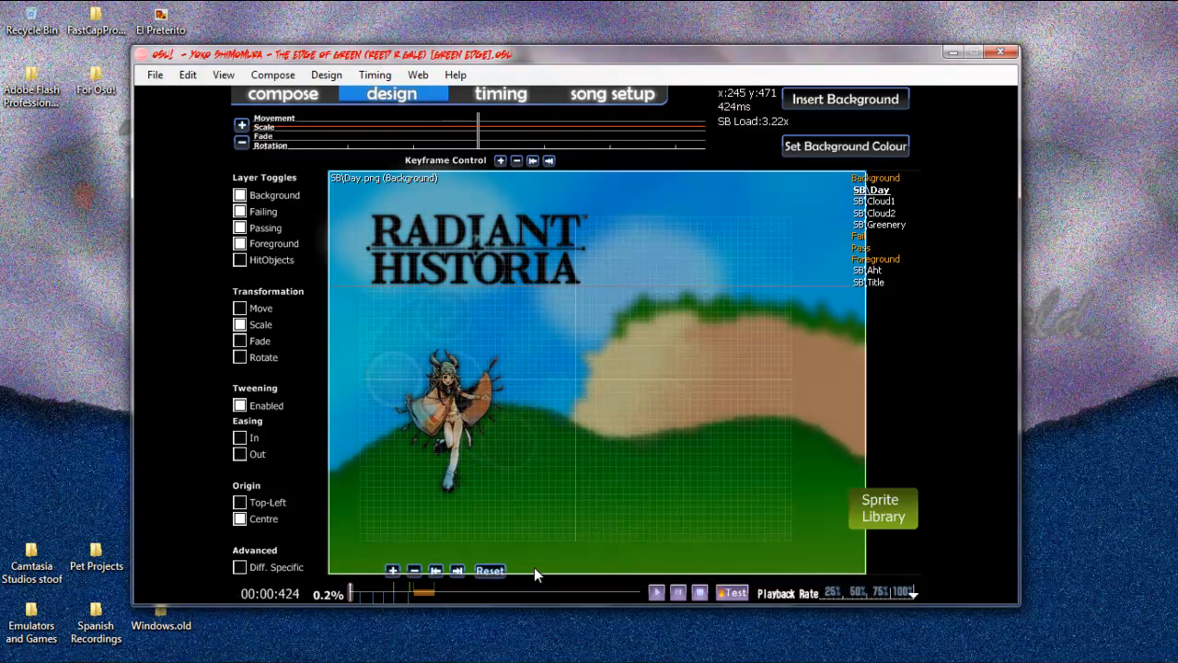
{"action": "scroll", "coordinate": [539, 550], "scroll_direction": "up", "scroll_amount": 3}
{"action": "scroll", "coordinate": [540, 550], "scroll_direction": "up", "scroll_amount": 3}
{"action": "scroll", "coordinate": [540, 541], "scroll_direction": "down", "scroll_amount": 1}
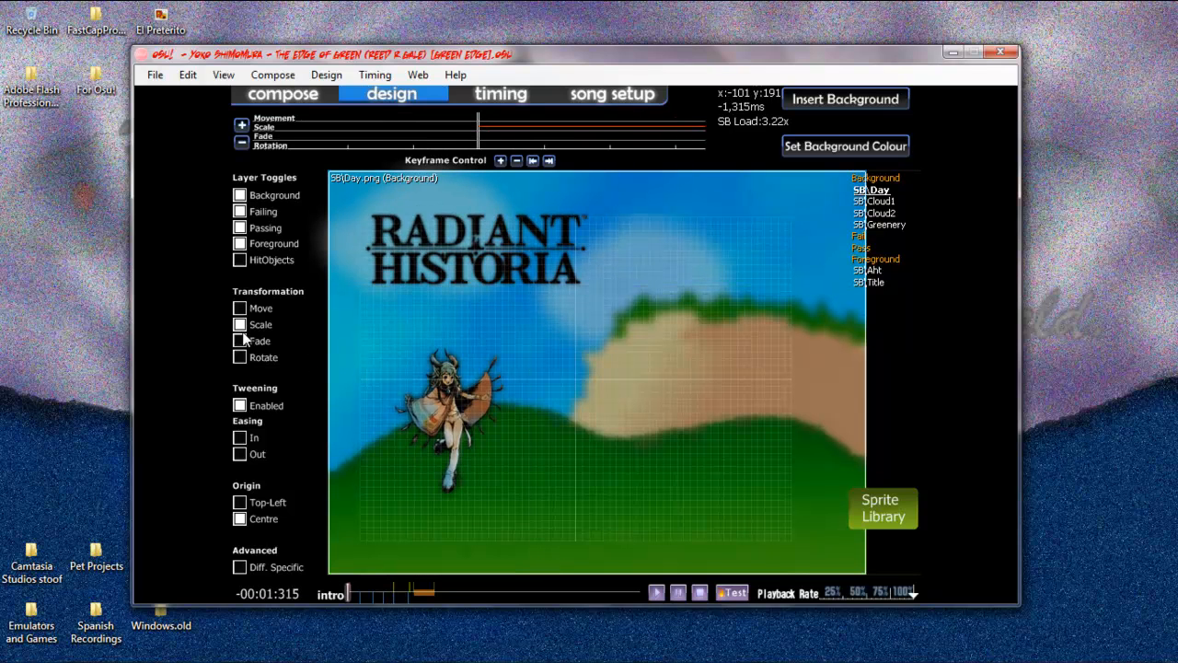
{"action": "left_click", "coordinate": [882, 508]}
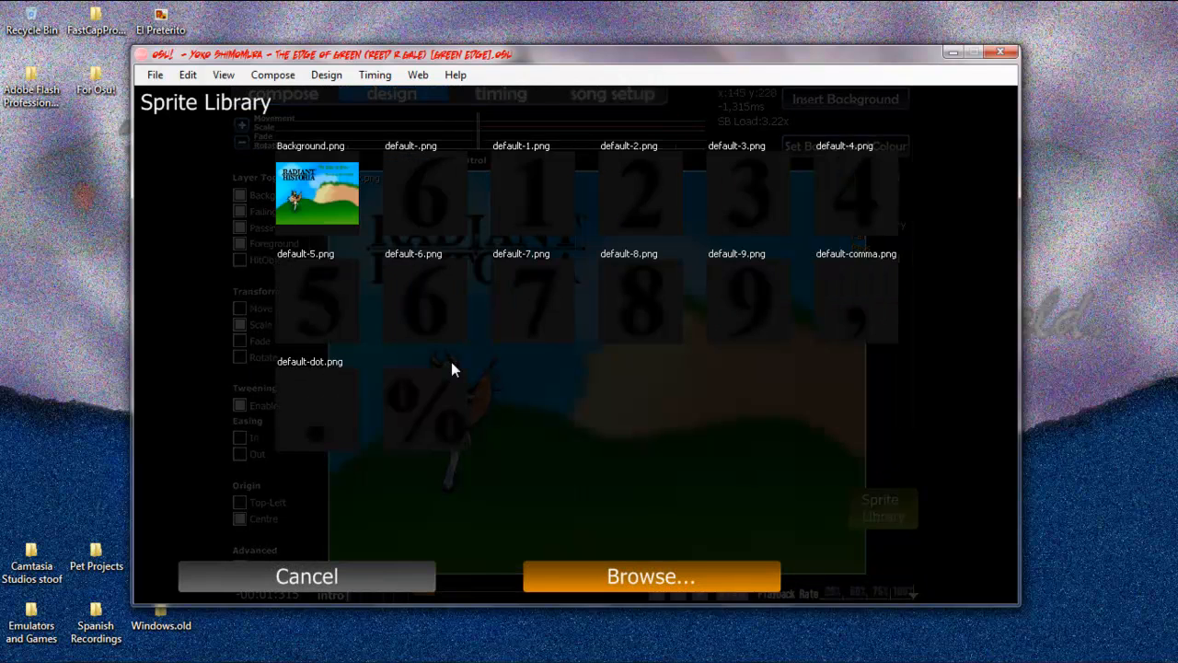
{"action": "scroll", "coordinate": [524, 373], "scroll_direction": "down", "scroll_amount": 1}
{"action": "scroll", "coordinate": [589, 382], "scroll_direction": "down", "scroll_amount": 1}
{"action": "scroll", "coordinate": [773, 339], "scroll_direction": "down", "scroll_amount": 1}
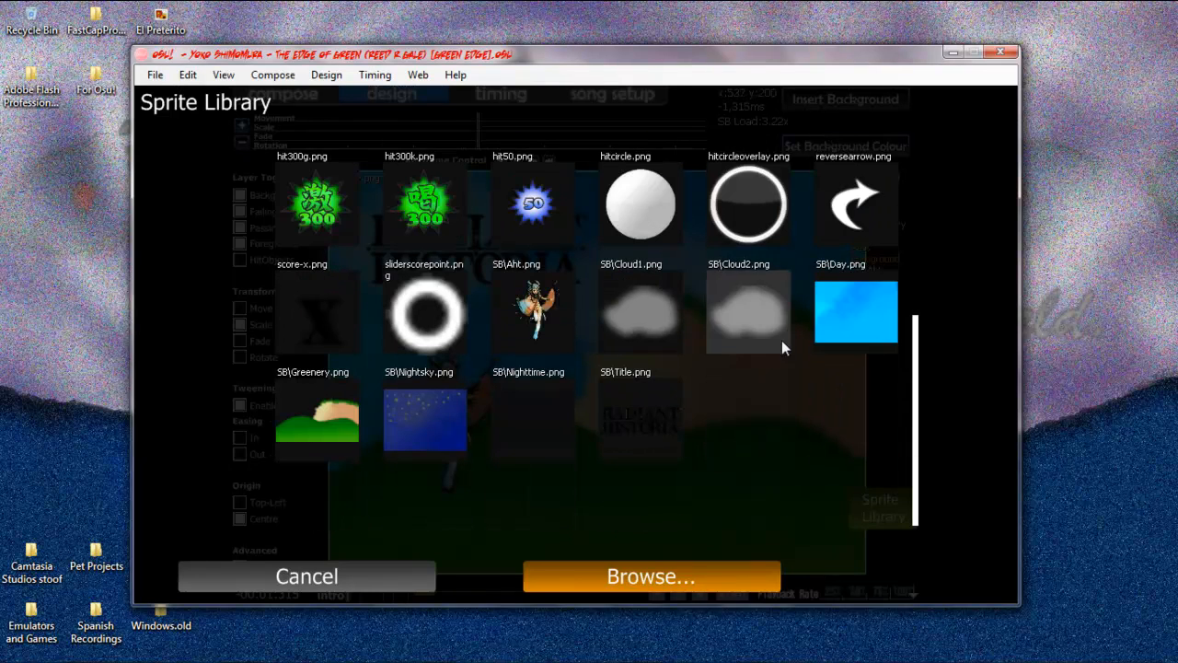
{"action": "left_click", "coordinate": [434, 423]}
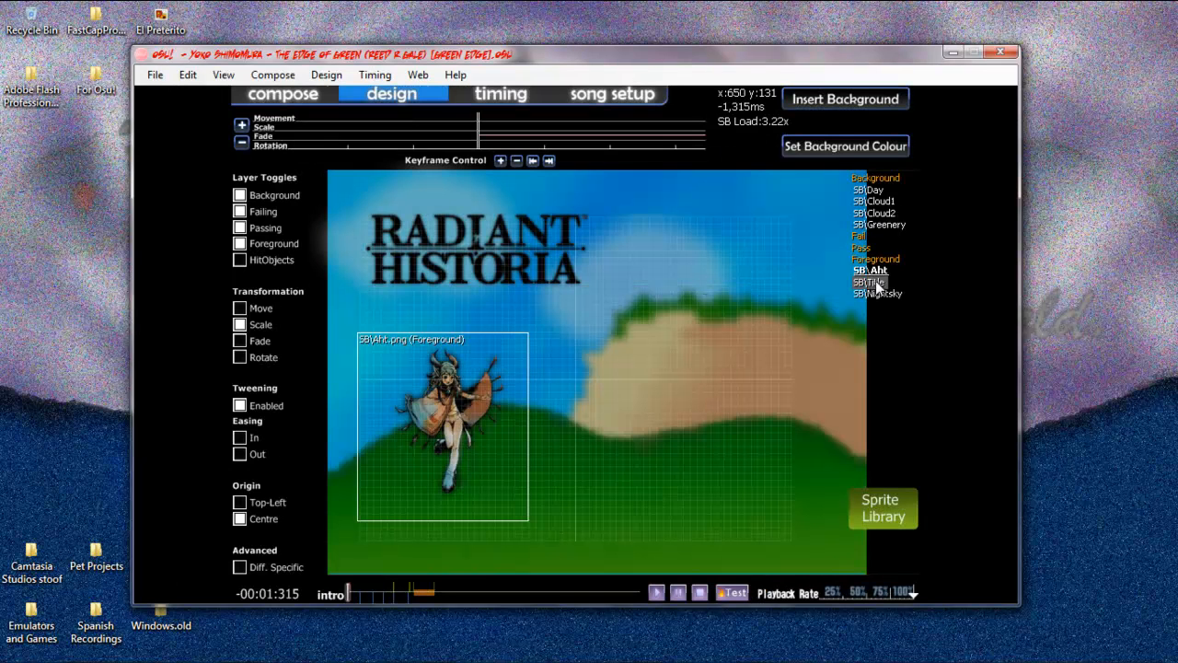
{"action": "left_click_drag", "start_coordinate": [876, 293], "coordinate": [875, 190]}
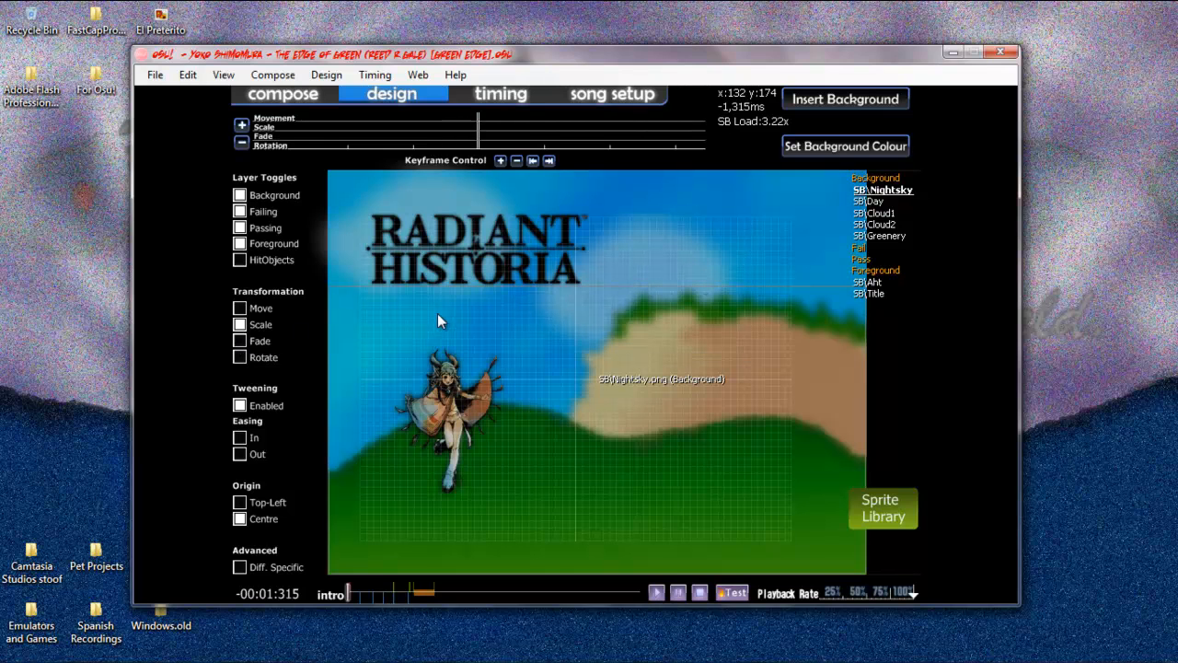
Step: Reorder the Background layer as SB\Nightsky, SB\Day, SB\Greenery, SB\Cloud2 and SB\Cloud1
{"action": "left_click", "coordinate": [531, 277]}
{"action": "left_click", "coordinate": [530, 284]}
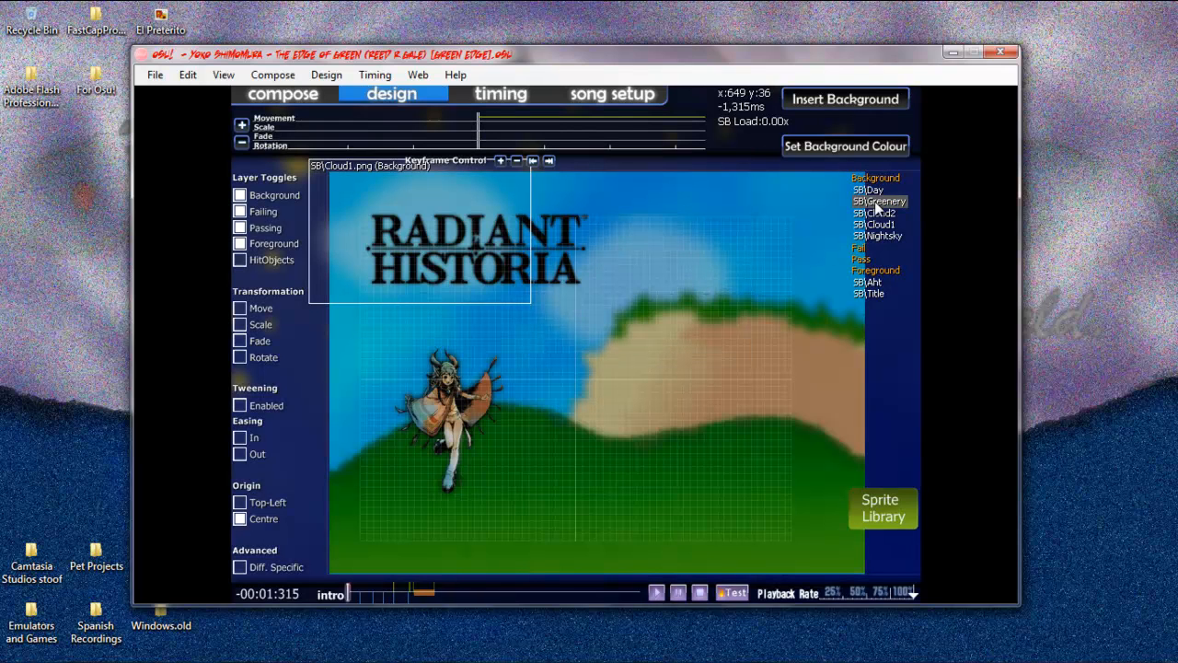
{"action": "left_click_drag", "start_coordinate": [875, 235], "coordinate": [871, 189]}
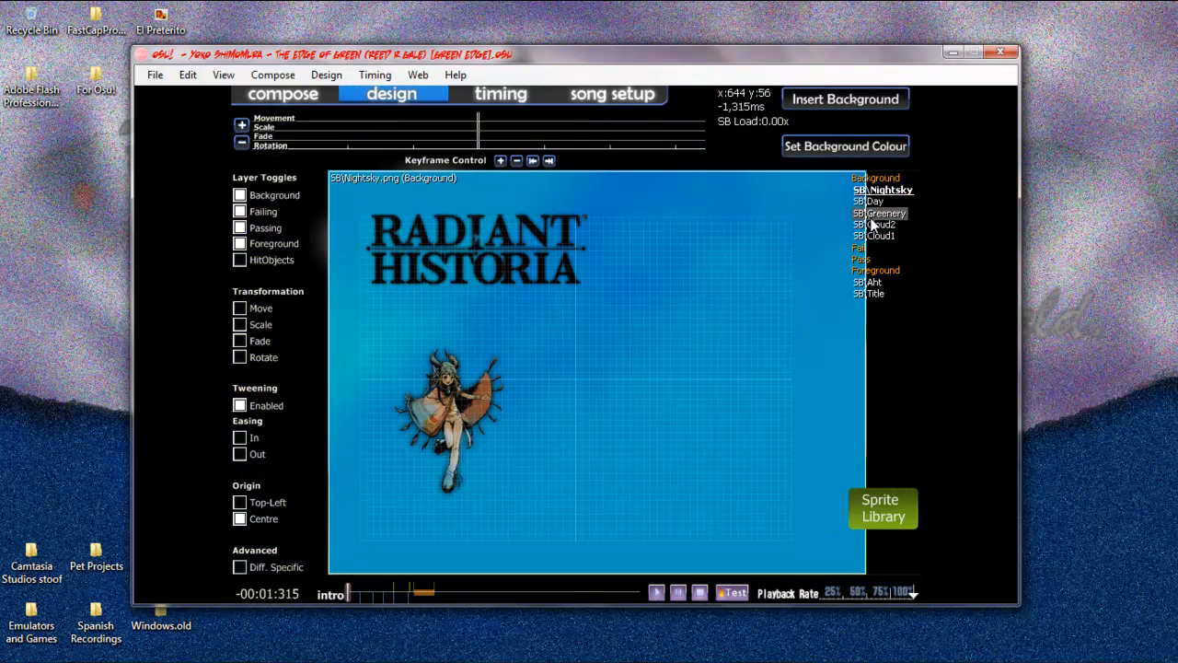
{"action": "mouse_move", "coordinate": [872, 214]}
{"action": "left_mouse_down"}
{"action": "mouse_move", "coordinate": [873, 224]}
{"action": "mouse_move", "coordinate": [867, 190]}
{"action": "mouse_move", "coordinate": [867, 219]}
{"action": "left_mouse_up"}
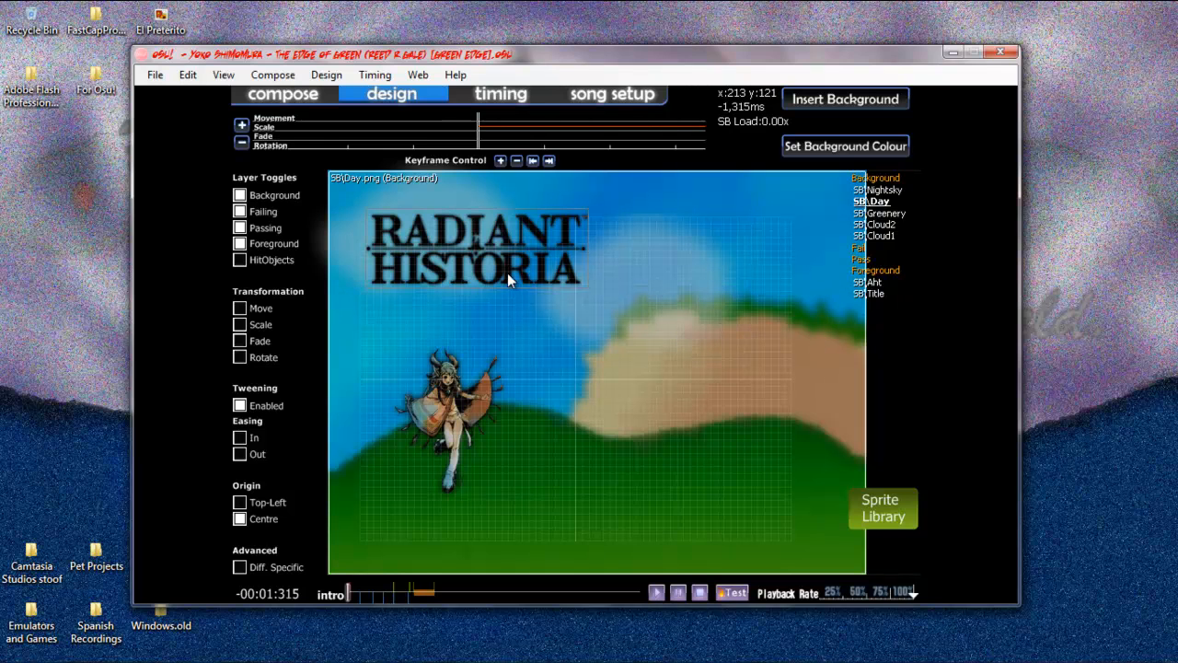
Step: Select SB\Nightsky and review the intro frame by frame and in playback to check the background layering
{"action": "scroll", "coordinate": [701, 274], "scroll_direction": "down", "scroll_amount": 2}
{"action": "scroll", "coordinate": [701, 275], "scroll_direction": "up", "scroll_amount": 1}
{"action": "scroll", "coordinate": [700, 274], "scroll_direction": "up", "scroll_amount": 2}
{"action": "scroll", "coordinate": [700, 274], "scroll_direction": "down", "scroll_amount": 2}
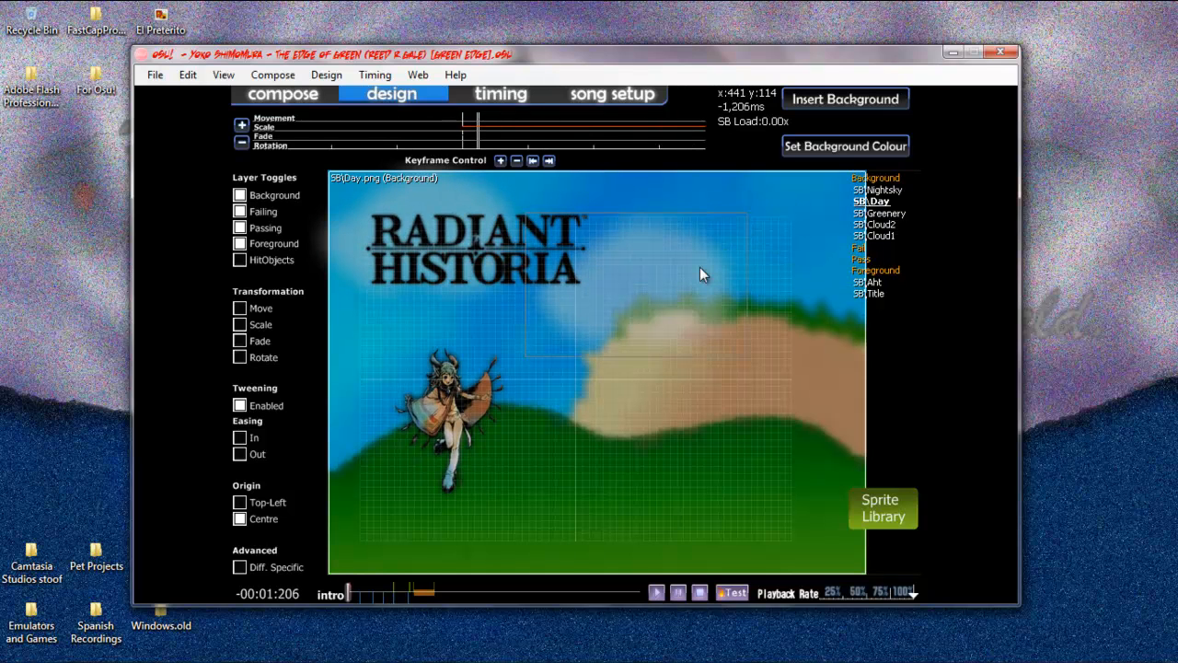
{"action": "left_click", "coordinate": [855, 189]}
{"action": "scroll", "coordinate": [563, 198], "scroll_direction": "up", "scroll_amount": 4}
{"action": "scroll", "coordinate": [563, 198], "scroll_direction": "down", "scroll_amount": 5}
{"action": "key", "text": "space"}
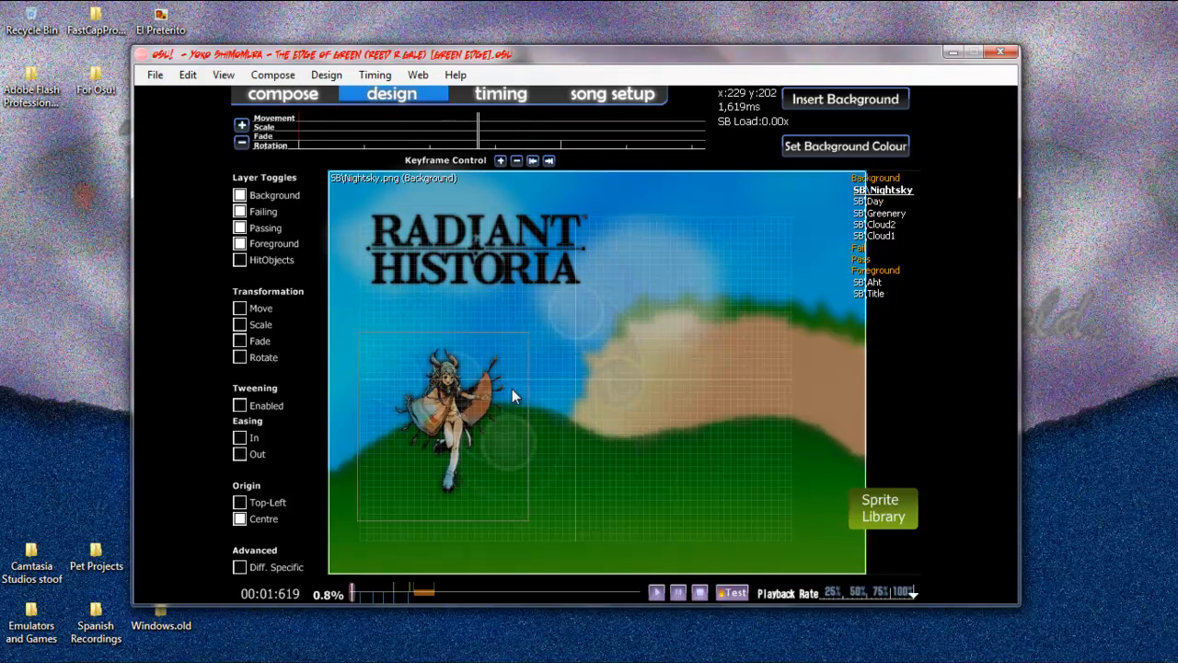
{"action": "key", "text": "space"}
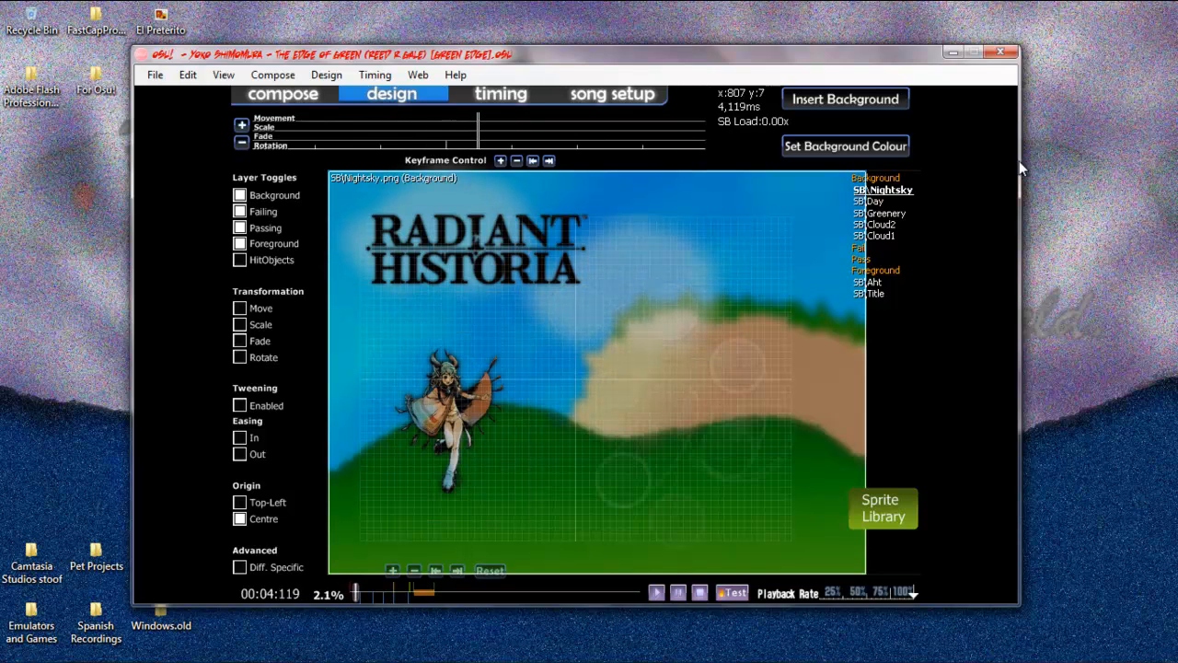
Step: Go forward to about 94,400 ms and compare neighbouring frames to locate the title's transition
{"action": "scroll", "coordinate": [598, 162], "scroll_direction": "down", "scroll_amount": 3}
{"action": "scroll", "coordinate": [553, 161], "scroll_direction": "down", "scroll_amount": 3}
{"action": "scroll", "coordinate": [553, 160], "scroll_direction": "down", "scroll_amount": 2}
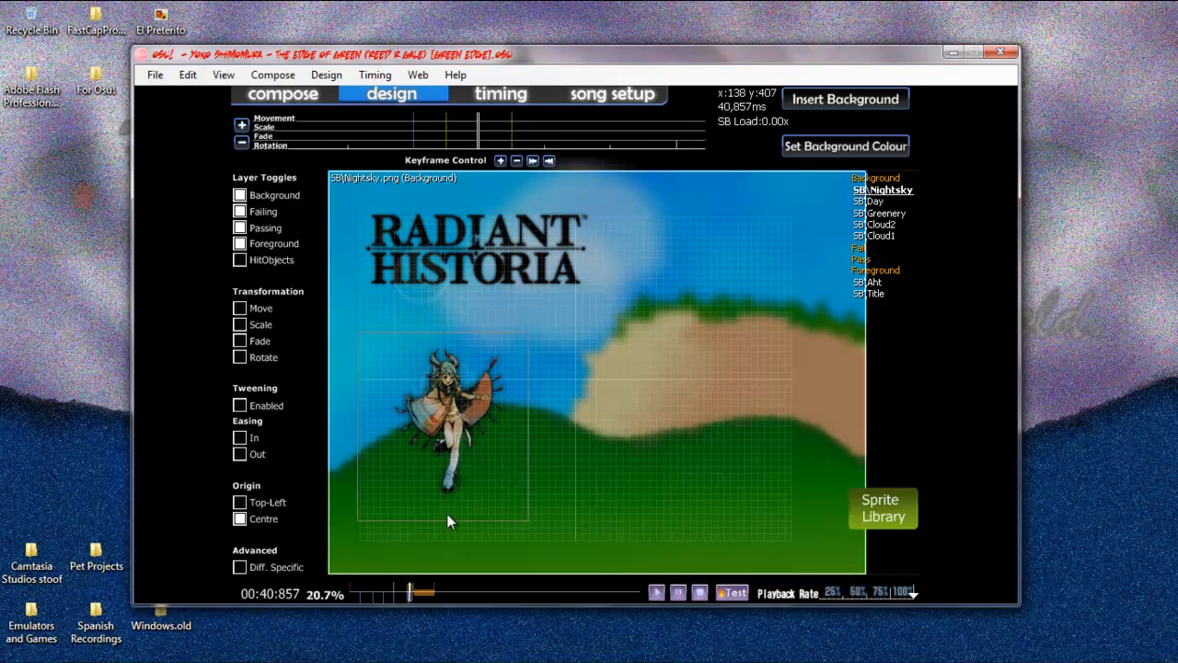
{"action": "scroll", "coordinate": [470, 513], "scroll_direction": "down", "scroll_amount": 11}
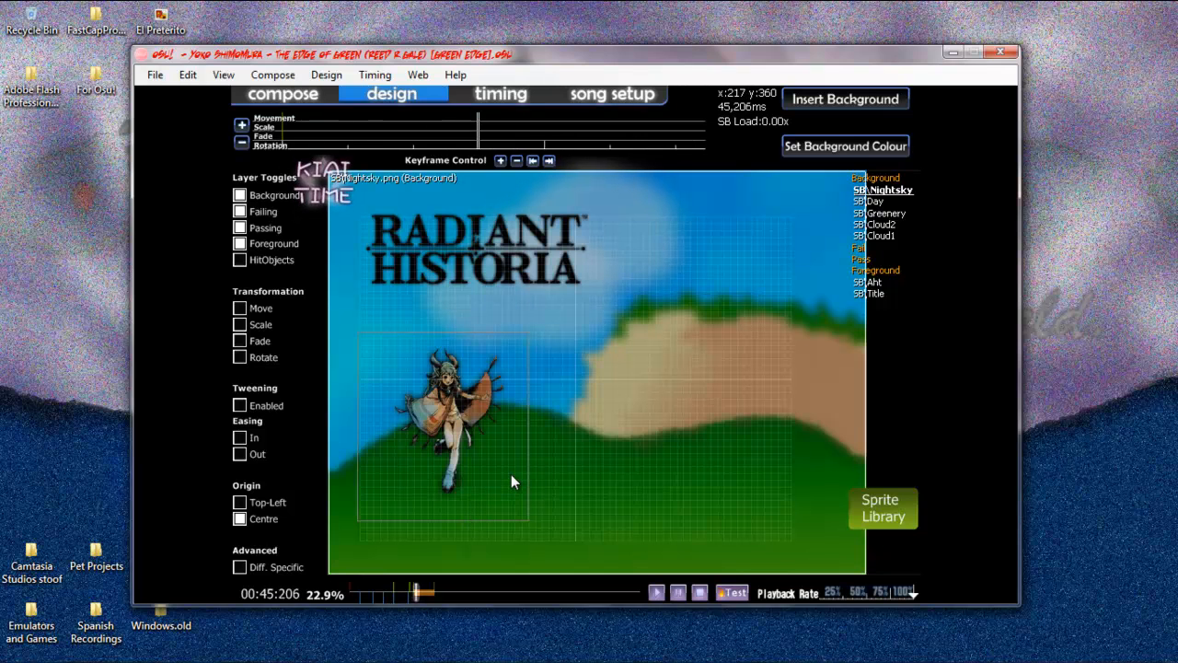
{"action": "left_click_drag", "start_coordinate": [420, 592], "coordinate": [462, 605]}
{"action": "left_click_drag", "start_coordinate": [471, 600], "coordinate": [488, 600]}
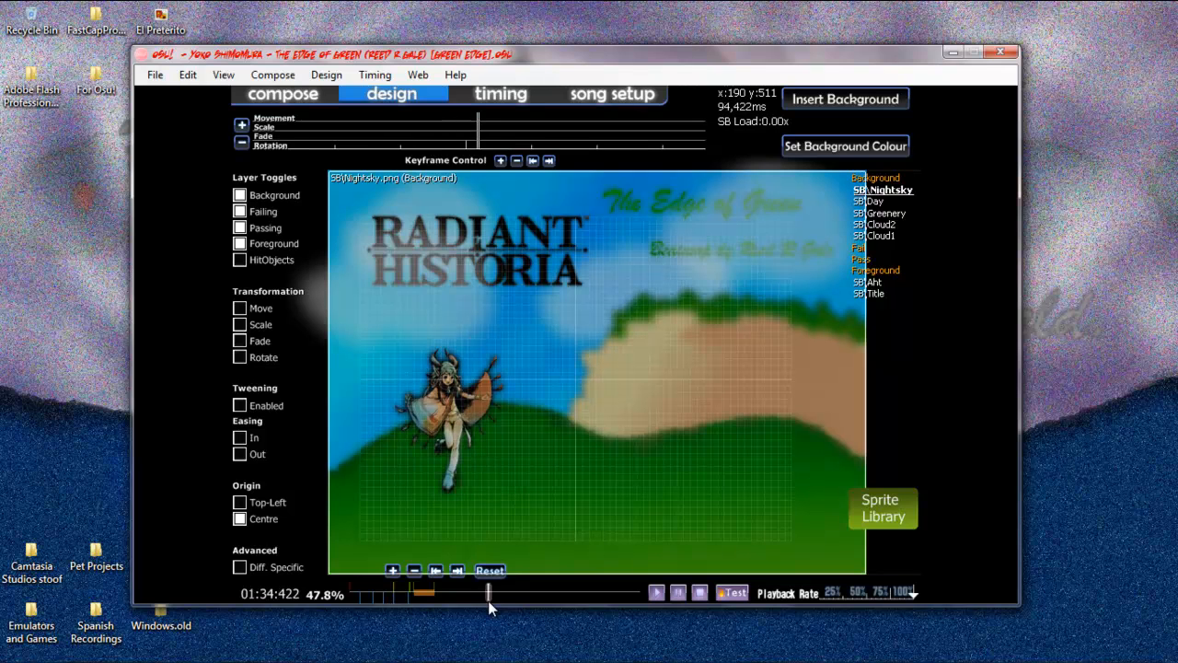
{"action": "scroll", "coordinate": [800, 254], "scroll_direction": "up", "scroll_amount": 1}
{"action": "scroll", "coordinate": [800, 254], "scroll_direction": "down", "scroll_amount": 1}
{"action": "scroll", "coordinate": [800, 254], "scroll_direction": "up", "scroll_amount": 2}
{"action": "scroll", "coordinate": [800, 254], "scroll_direction": "down", "scroll_amount": 2}
{"action": "scroll", "coordinate": [800, 254], "scroll_direction": "up", "scroll_amount": 1}
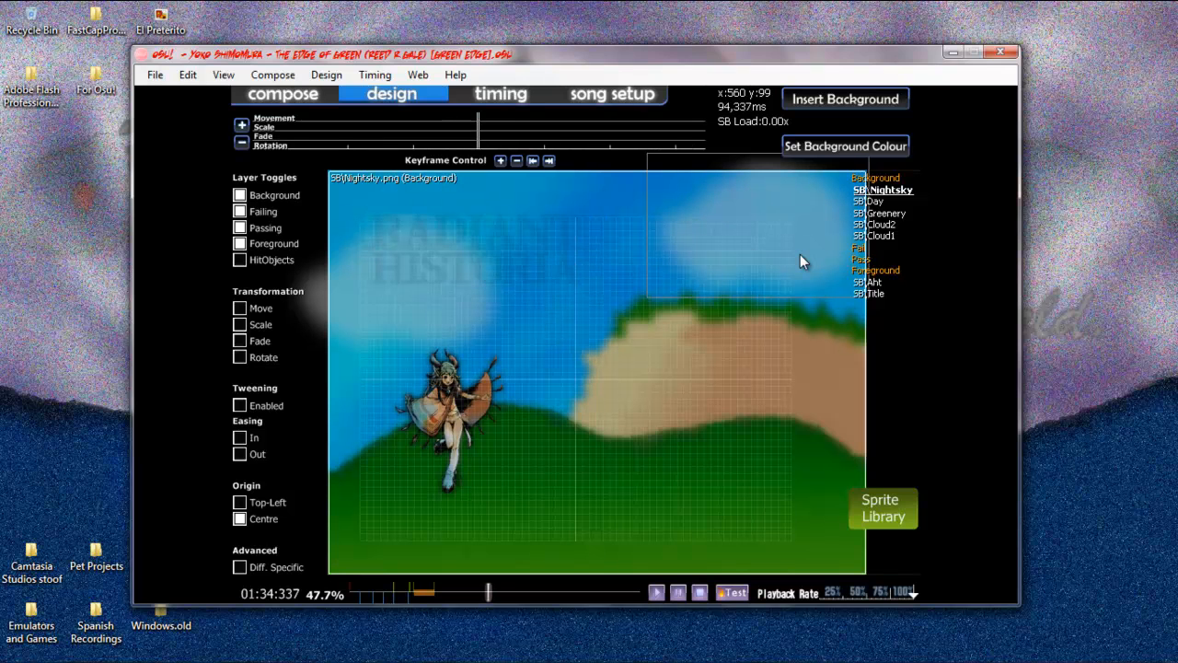
Step: Pinpoint the transition with a short playback and add a keyframe to SB\Nightsky at 94,337 ms
{"action": "left_click", "coordinate": [661, 588]}
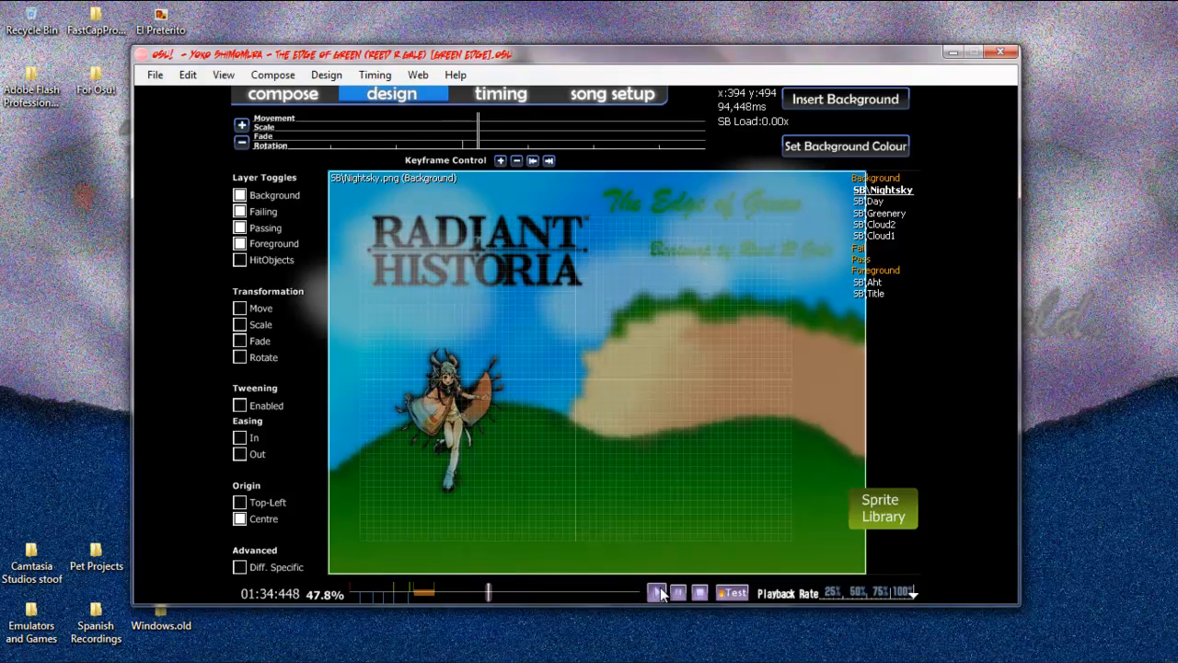
{"action": "scroll", "coordinate": [661, 591], "scroll_direction": "up", "scroll_amount": 3}
{"action": "left_click", "coordinate": [673, 597]}
{"action": "scroll", "coordinate": [673, 597], "scroll_direction": "up", "scroll_amount": 5}
{"action": "scroll", "coordinate": [673, 597], "scroll_direction": "down", "scroll_amount": 6}
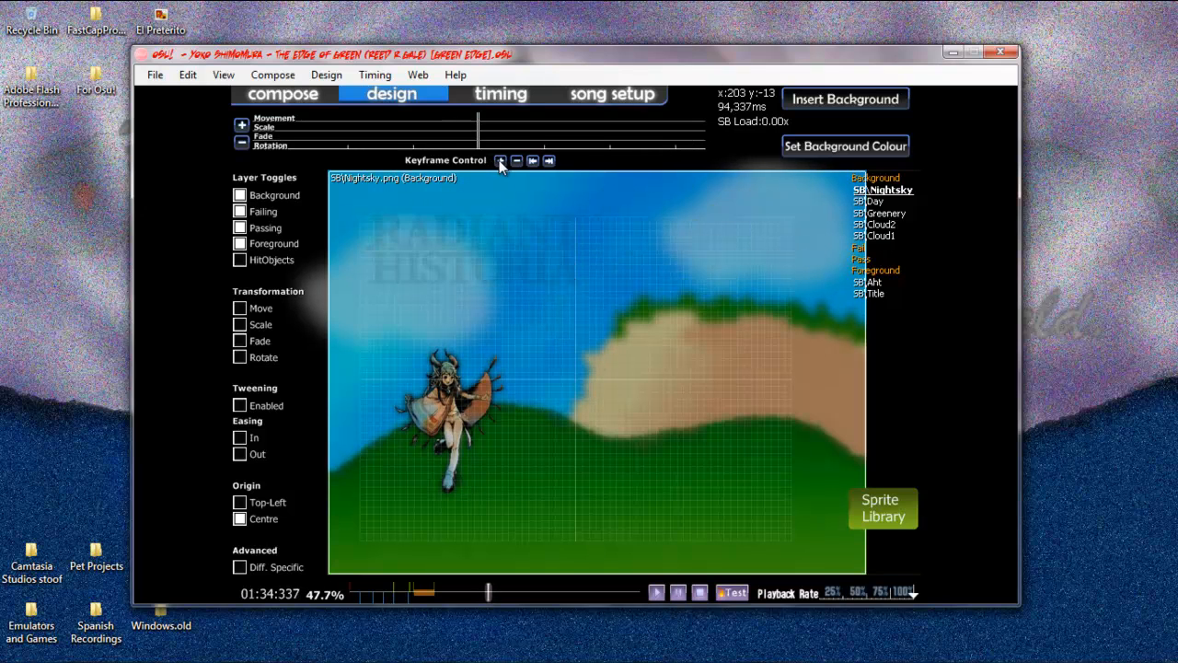
{"action": "scroll", "coordinate": [514, 237], "scroll_direction": "up", "scroll_amount": 8}
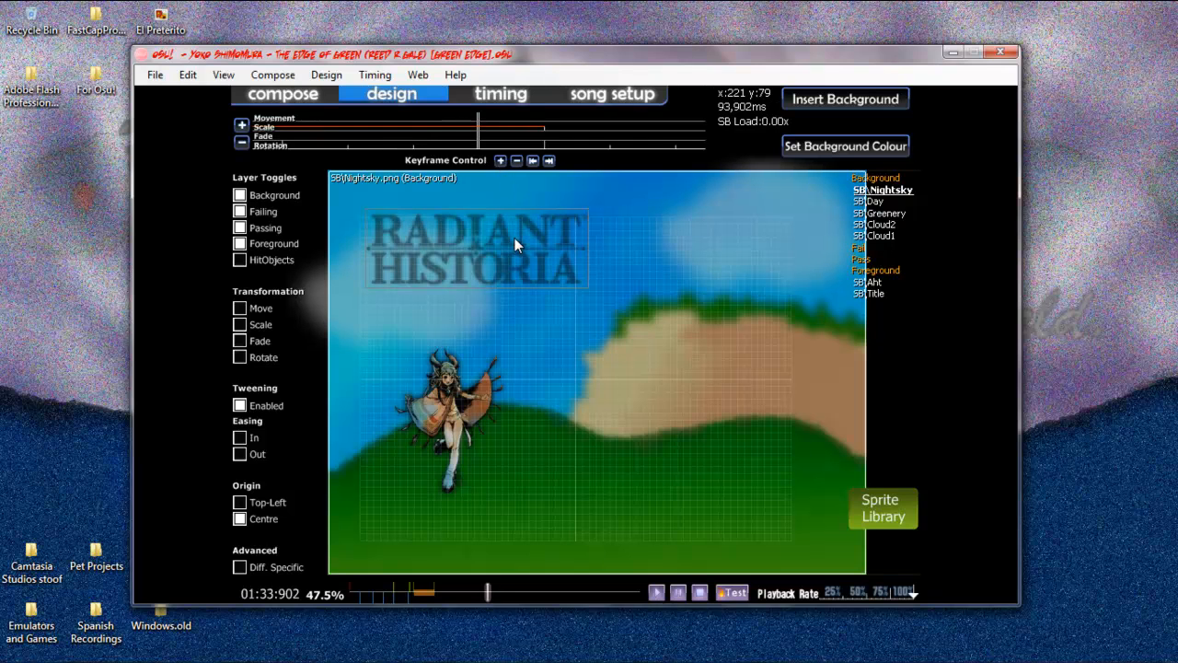
Step: Add a fade keyframe to SB\Day at 94,337 ms
{"action": "left_click", "coordinate": [866, 200]}
{"action": "scroll", "coordinate": [594, 202], "scroll_direction": "down", "scroll_amount": 8}
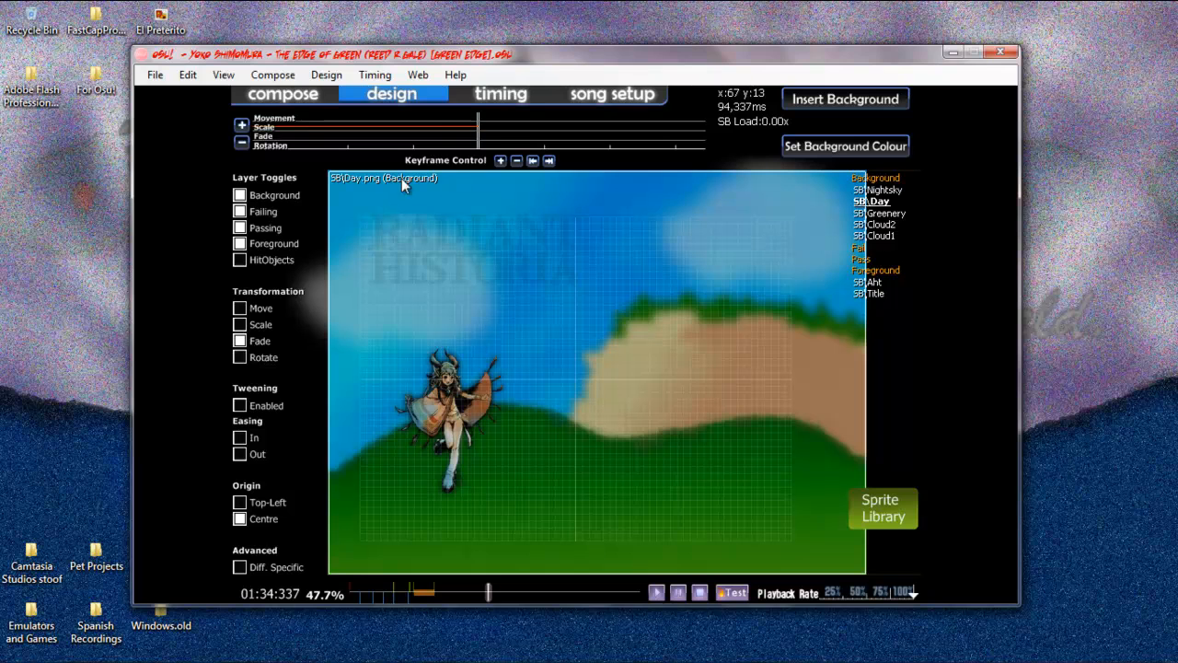
{"action": "left_click", "coordinate": [502, 161]}
{"action": "scroll", "coordinate": [547, 269], "scroll_direction": "up", "scroll_amount": 1}
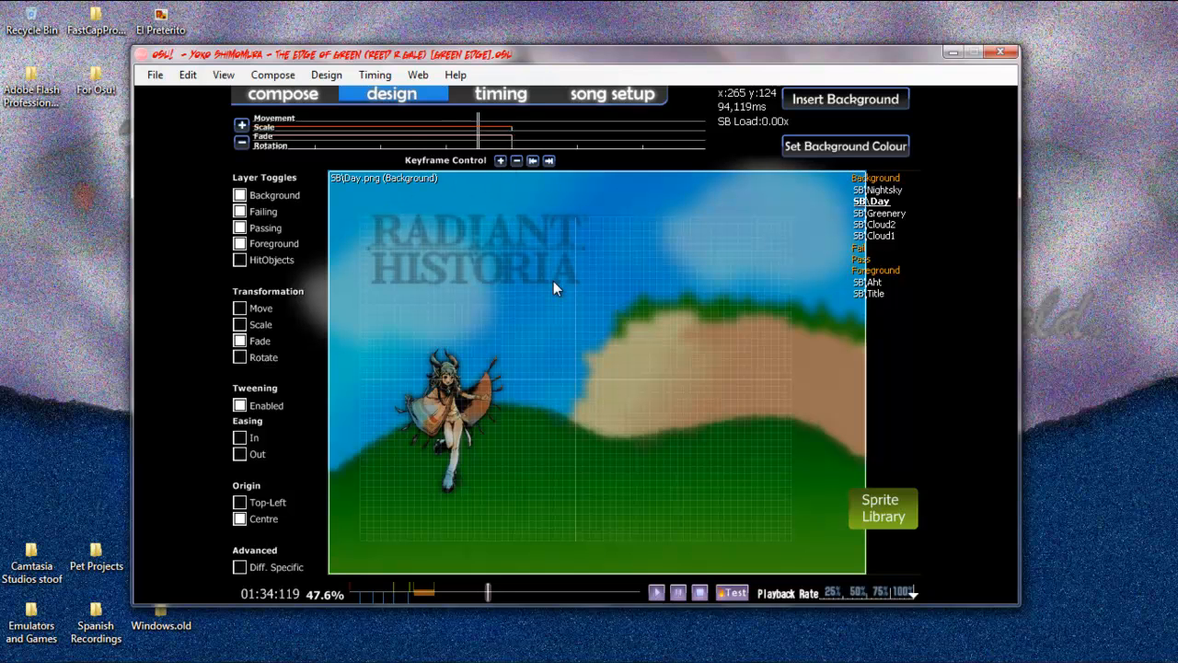
Step: Add a fade keyframe to SB\Day at 93,902 ms so that it fades out by 94,337 ms
{"action": "scroll", "coordinate": [578, 303], "scroll_direction": "up", "scroll_amount": 7}
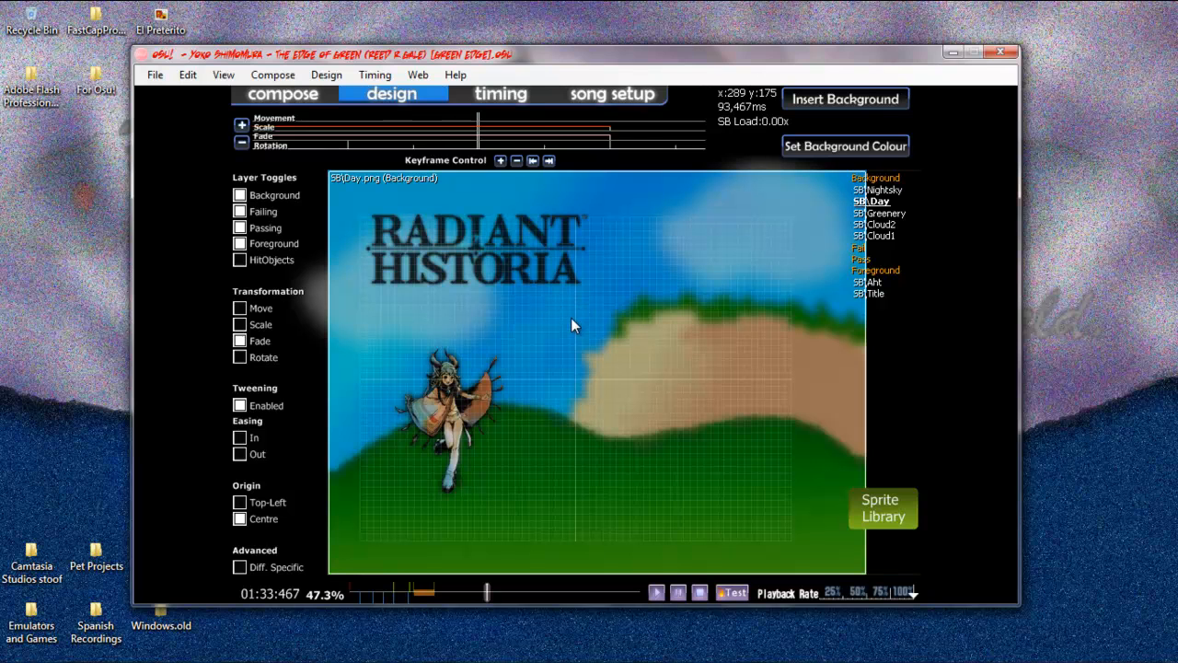
{"action": "scroll", "coordinate": [571, 317], "scroll_direction": "down", "scroll_amount": 4}
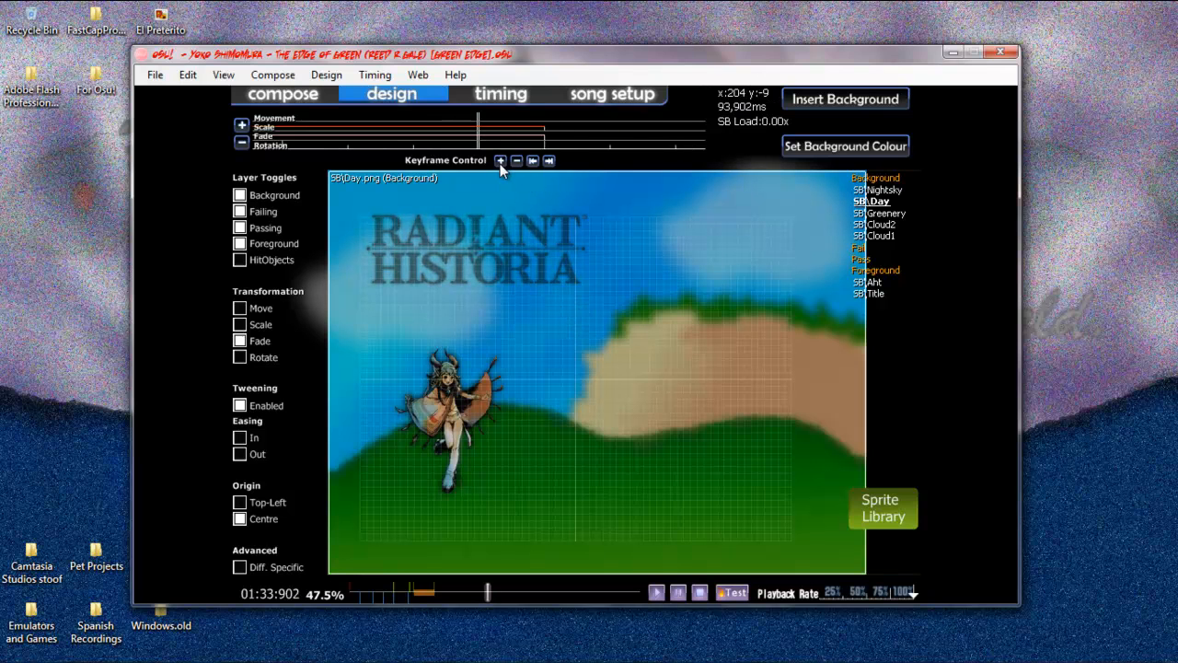
{"action": "scroll", "coordinate": [544, 350], "scroll_direction": "down", "scroll_amount": 4}
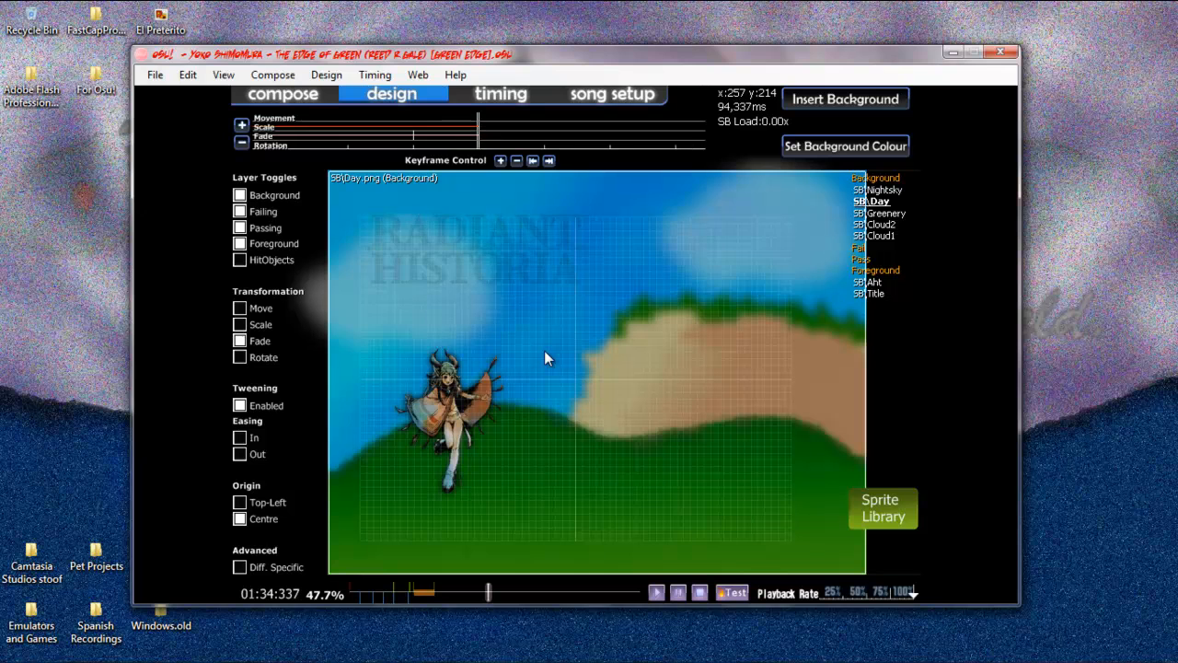
{"action": "scroll", "coordinate": [523, 432], "scroll_direction": "up", "scroll_amount": 4}
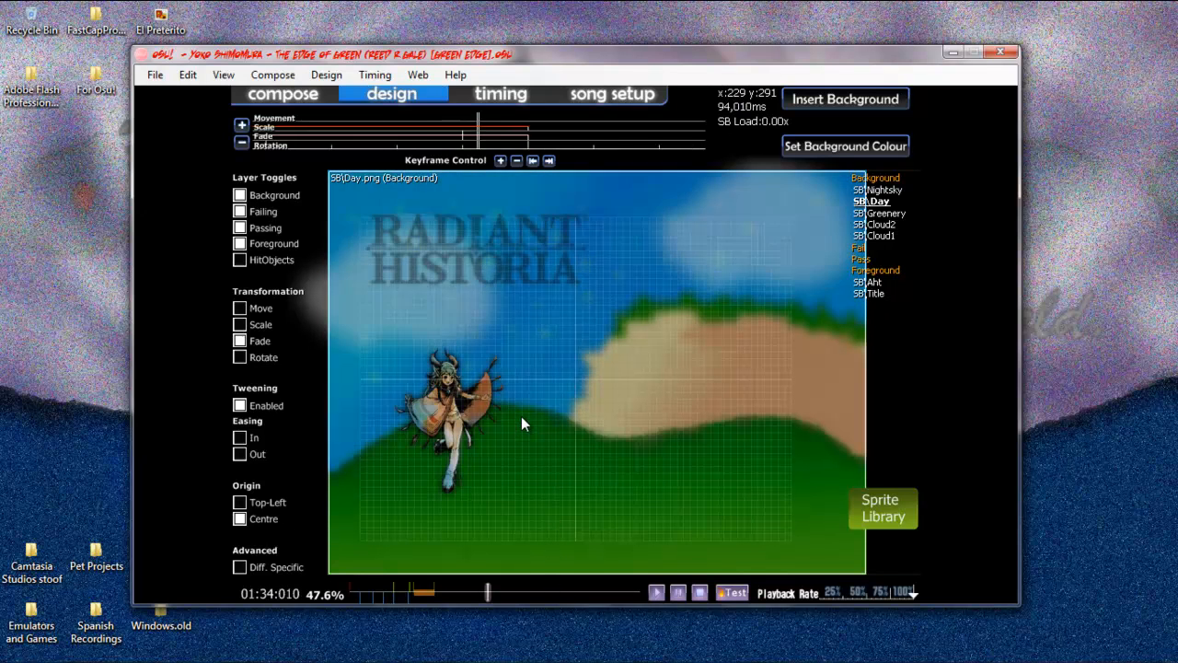
Step: Select SB\Nightsky and inspect its scale and fade keyframes from the intro to 94,337 ms
{"action": "left_click", "coordinate": [866, 191]}
{"action": "scroll", "coordinate": [474, 244], "scroll_direction": "down", "scroll_amount": 4}
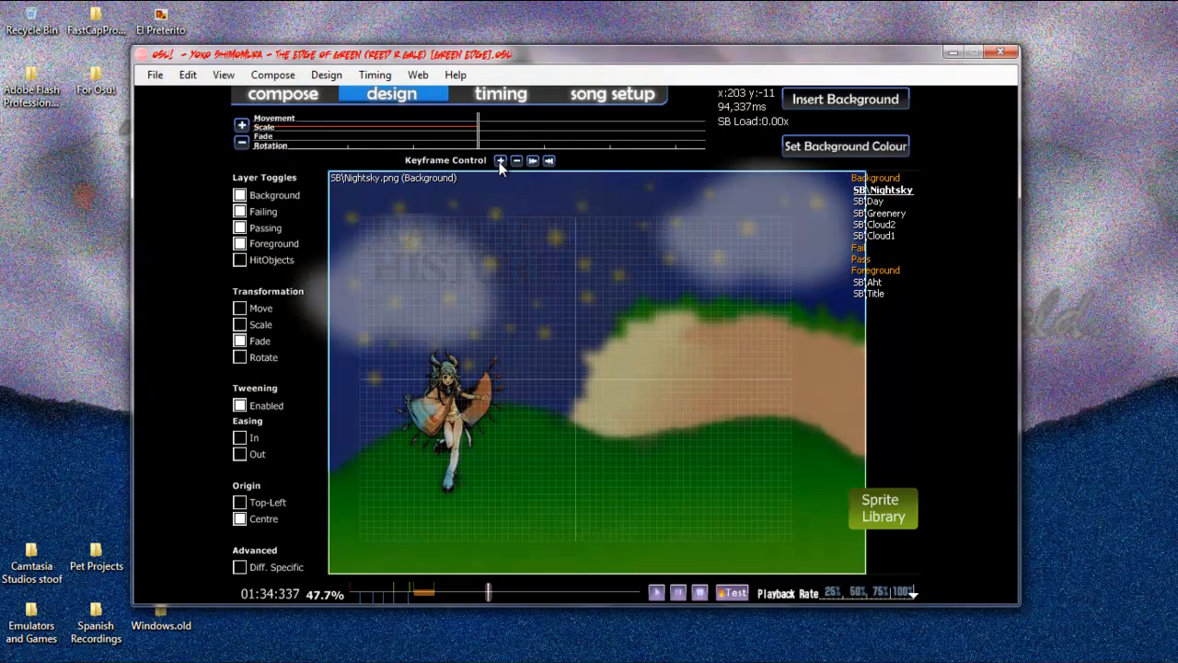
{"action": "scroll", "coordinate": [499, 162], "scroll_direction": "up", "scroll_amount": 8}
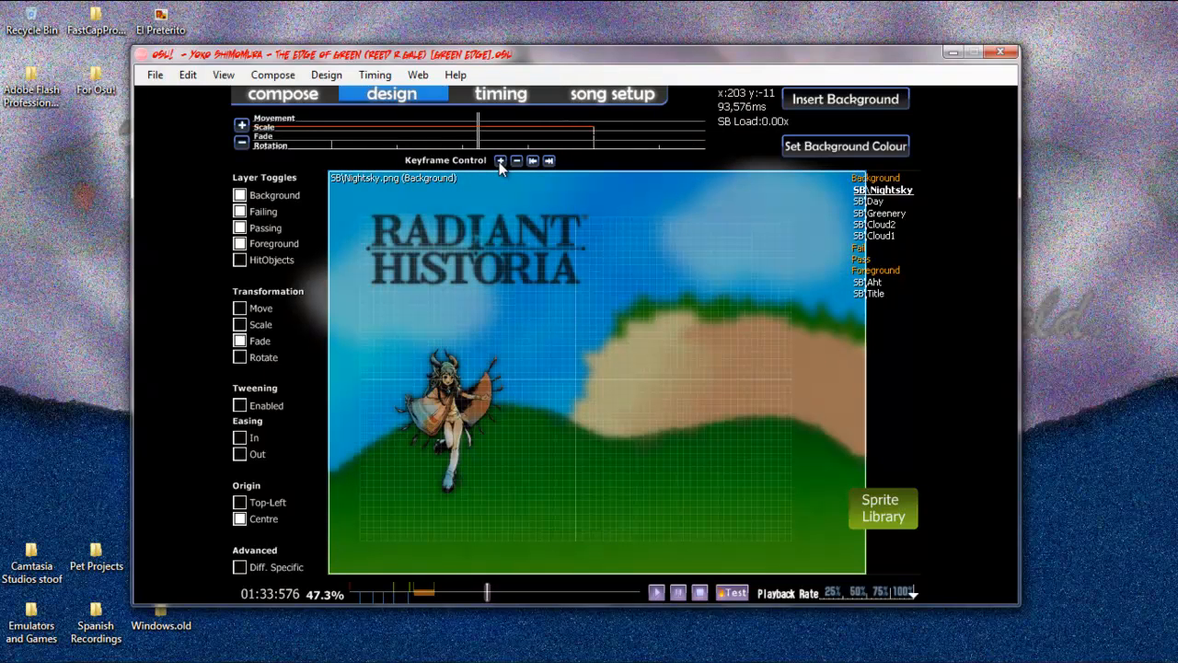
{"action": "left_click", "coordinate": [241, 327]}
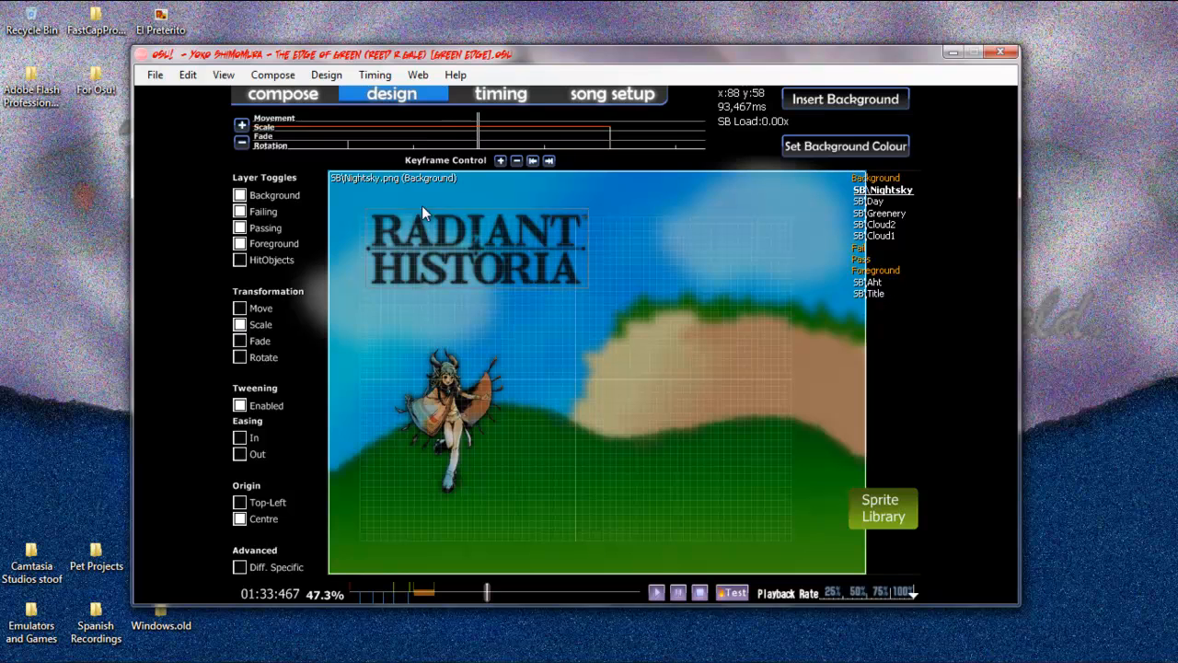
{"action": "left_click", "coordinate": [534, 161]}
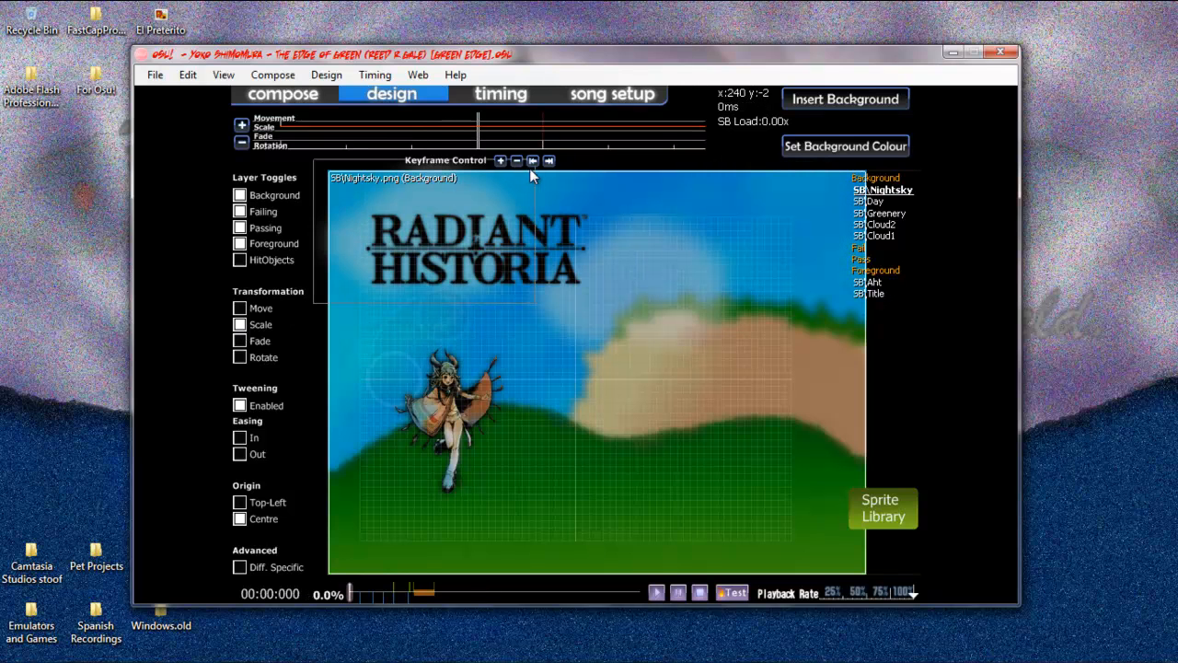
{"action": "scroll", "coordinate": [528, 162], "scroll_direction": "up", "scroll_amount": 5}
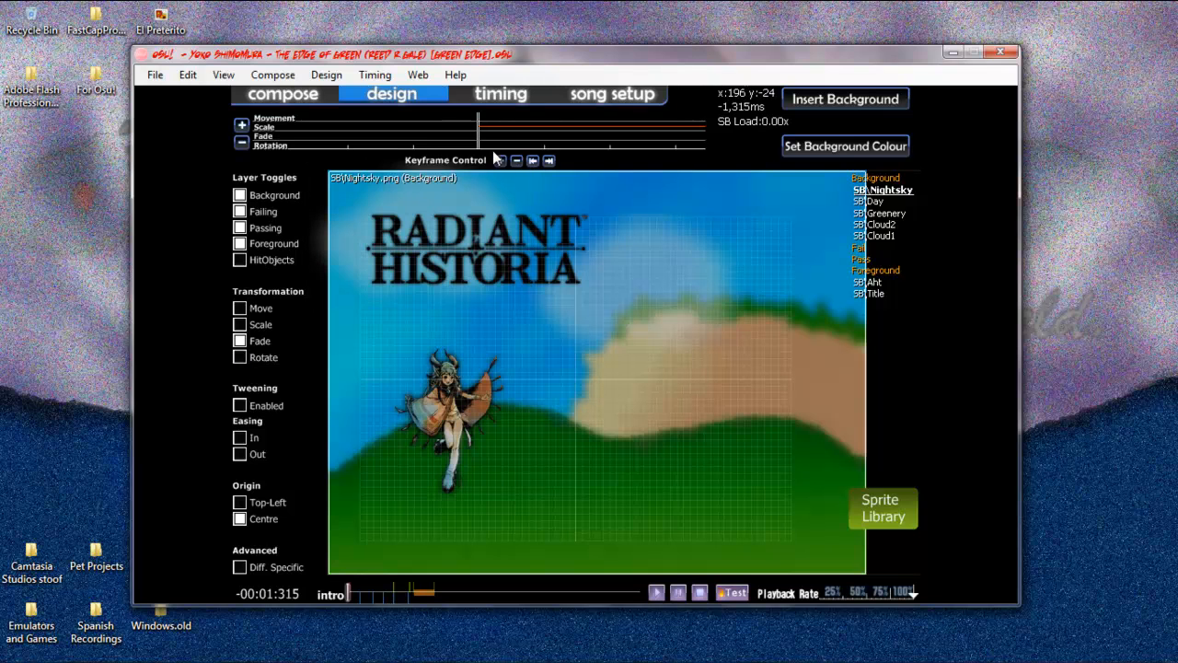
{"action": "left_click", "coordinate": [549, 161]}
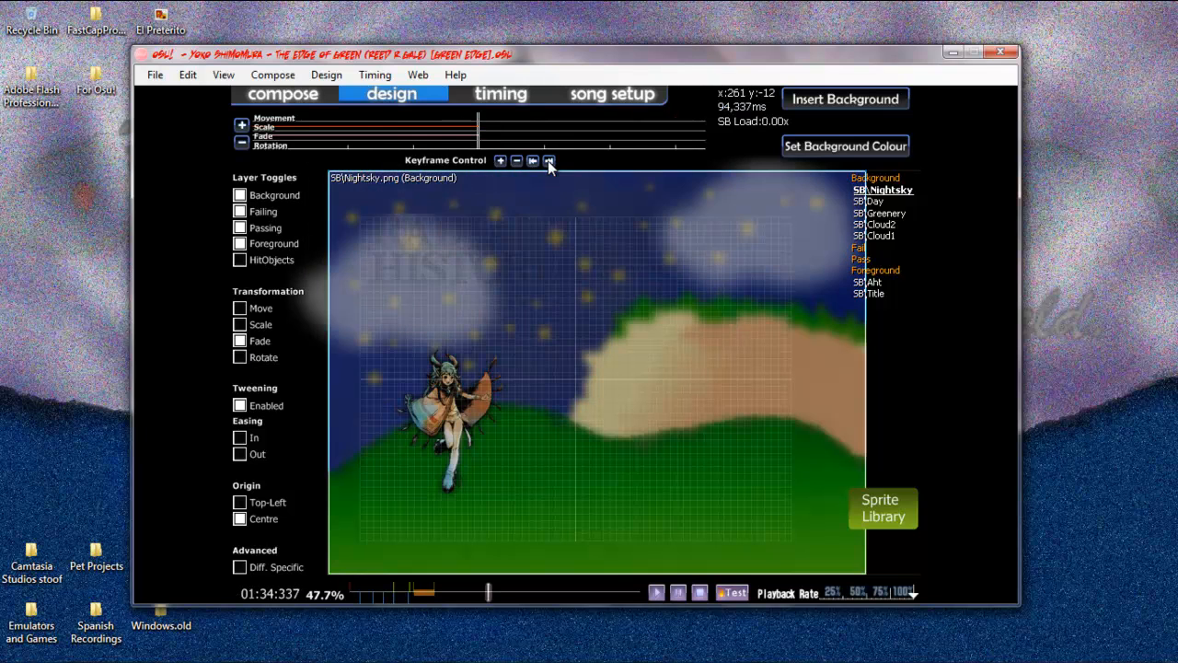
Step: Add a fade keyframe to SB\Nightsky at 93,902 ms, fade it out by 94,337 ms and play the result
{"action": "scroll", "coordinate": [550, 162], "scroll_direction": "up", "scroll_amount": 4}
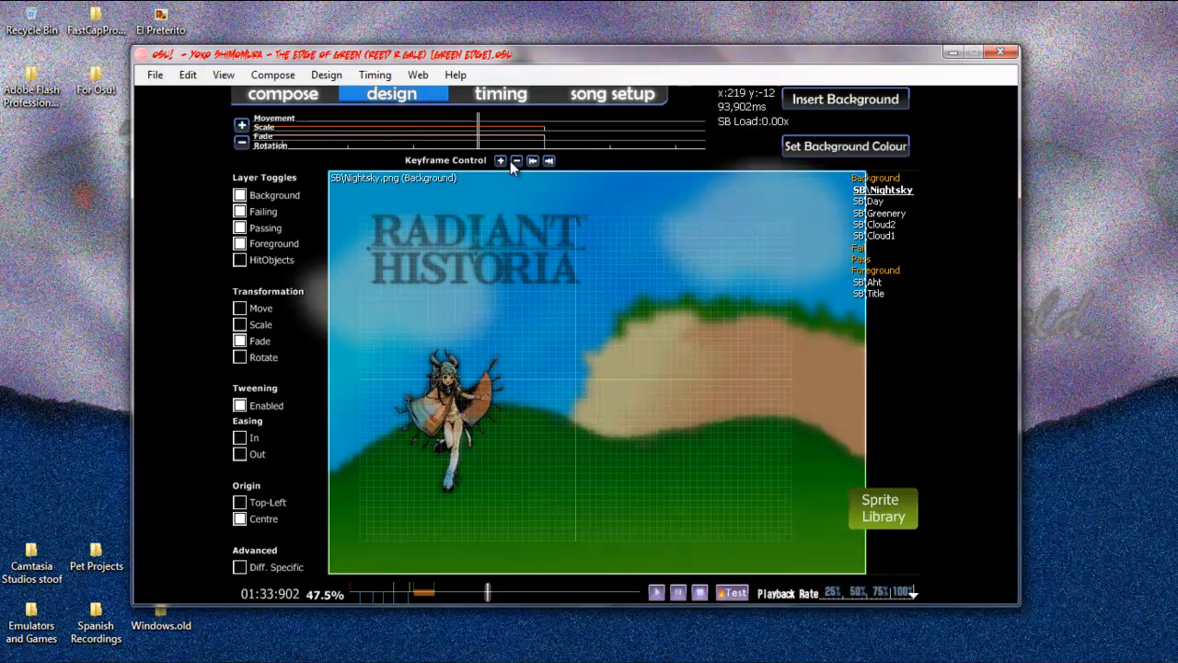
{"action": "scroll", "coordinate": [519, 240], "scroll_direction": "down", "scroll_amount": 5}
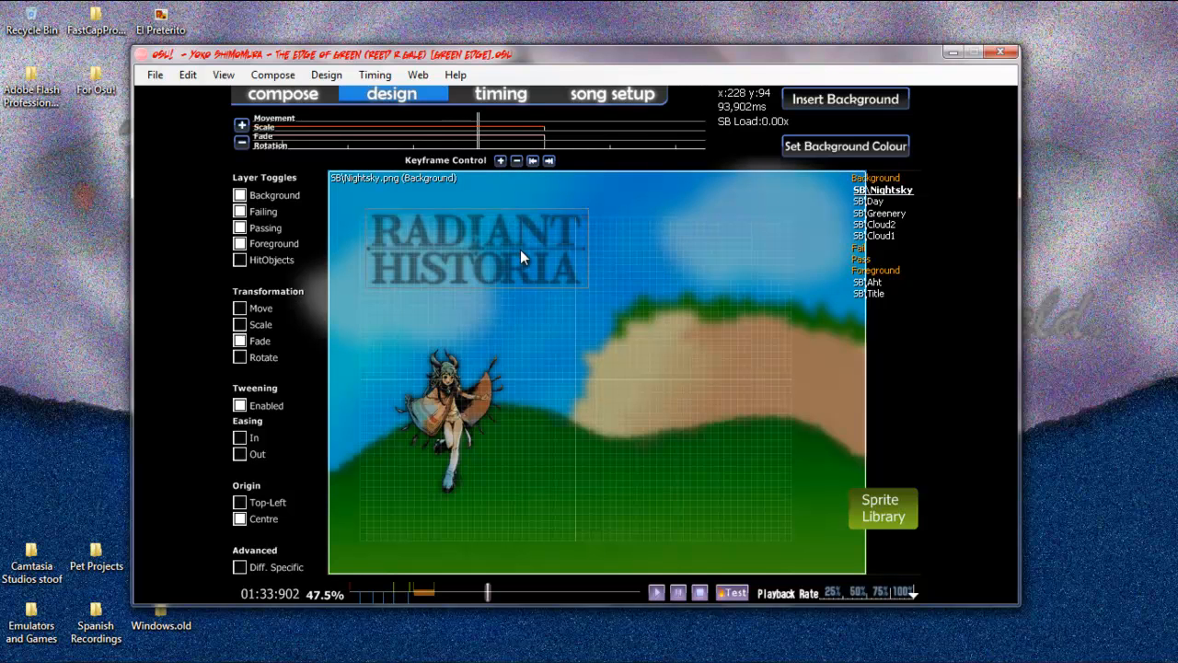
{"action": "scroll", "coordinate": [564, 368], "scroll_direction": "up", "scroll_amount": 2}
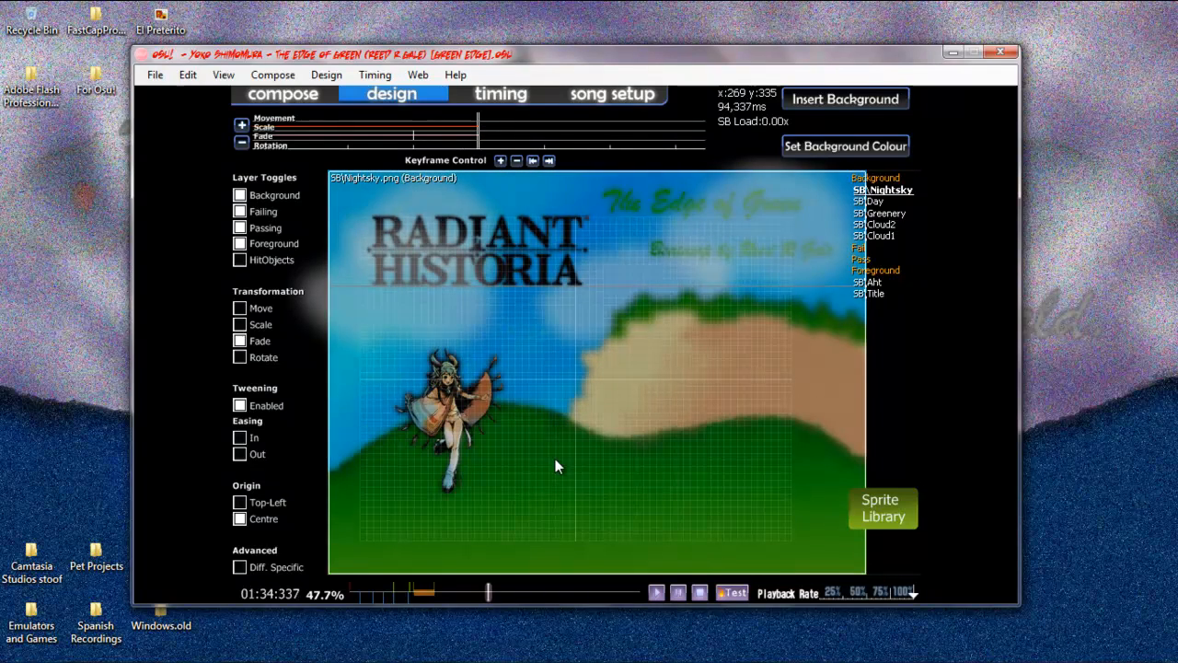
{"action": "scroll", "coordinate": [560, 499], "scroll_direction": "up", "scroll_amount": 1}
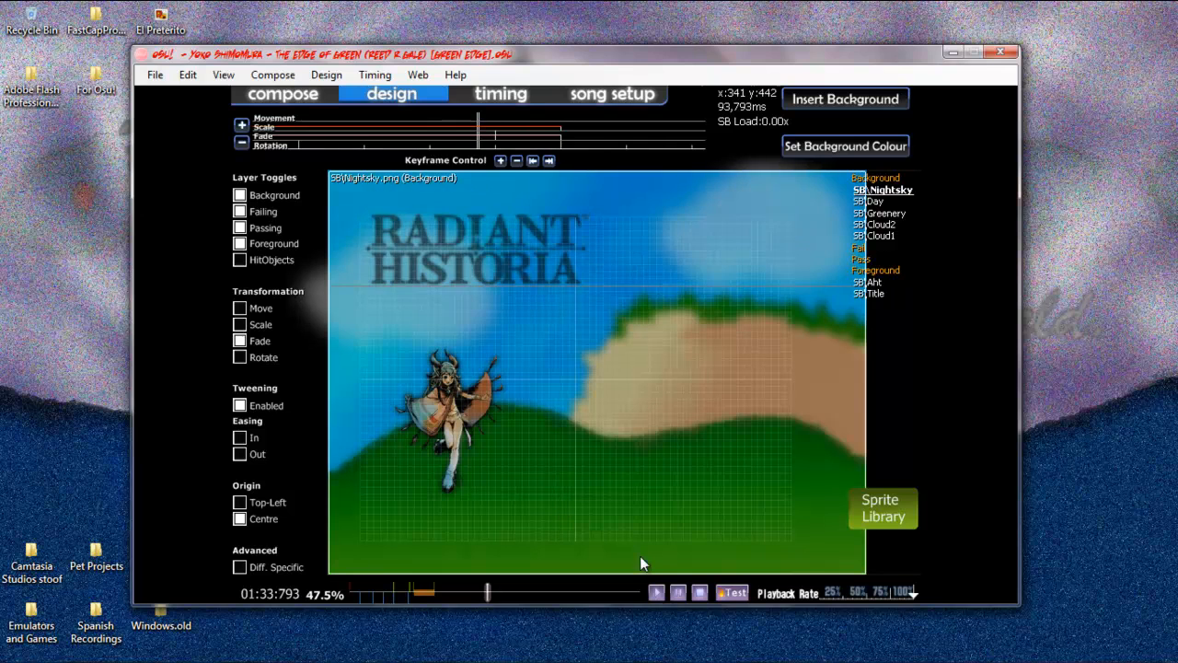
{"action": "left_click", "coordinate": [679, 598]}
{"action": "scroll", "coordinate": [679, 597], "scroll_direction": "up", "scroll_amount": 4}
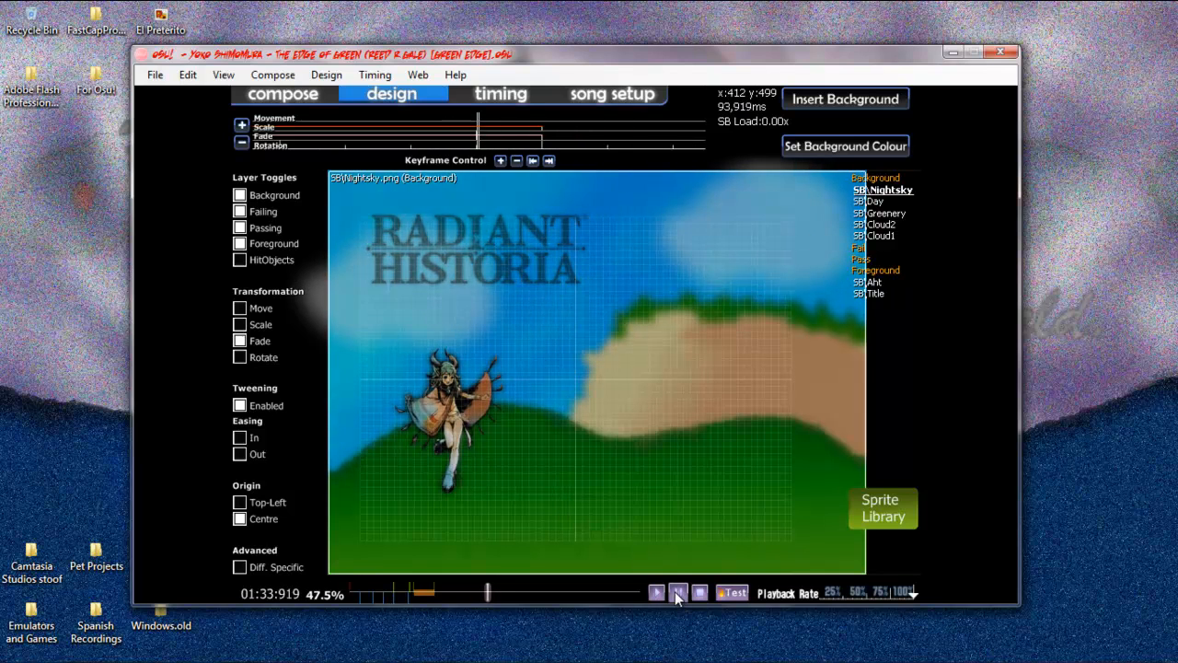
Step: Shift SB\Nightsky's fade-out earlier to run from 93,467 ms to 93,902 ms and check it in playback
{"action": "scroll", "coordinate": [674, 591], "scroll_direction": "up", "scroll_amount": 4}
{"action": "scroll", "coordinate": [675, 592], "scroll_direction": "up", "scroll_amount": 2}
{"action": "left_click", "coordinate": [498, 166]}
{"action": "scroll", "coordinate": [518, 163], "scroll_direction": "down", "scroll_amount": 8}
{"action": "scroll", "coordinate": [513, 162], "scroll_direction": "up", "scroll_amount": 4}
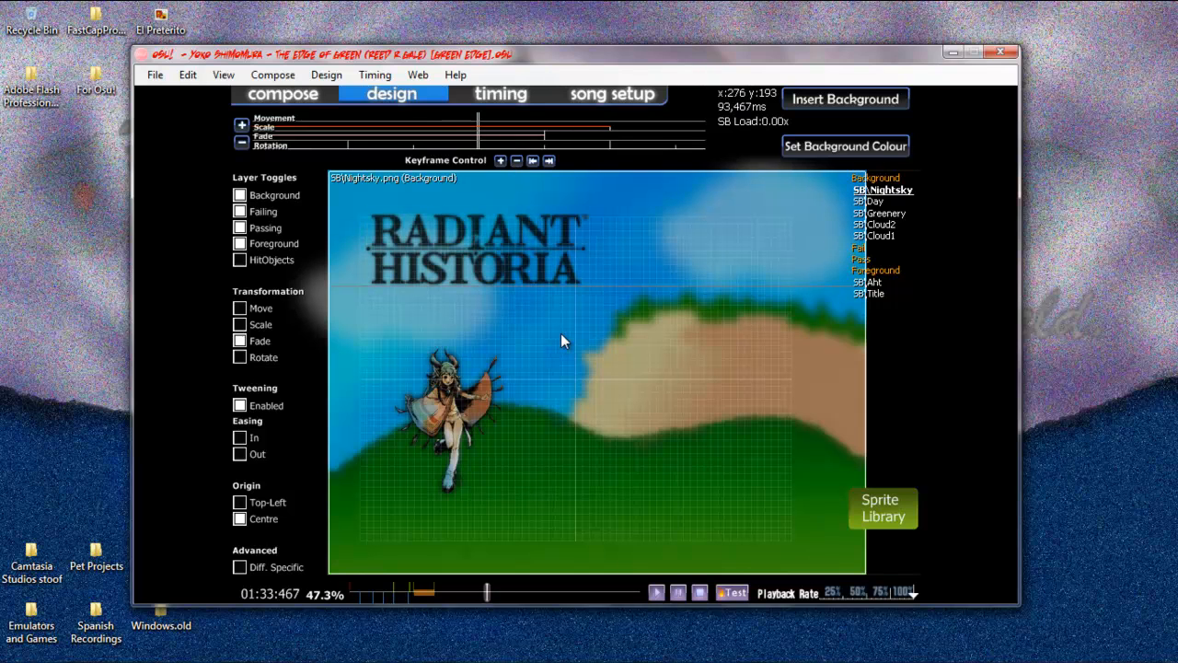
{"action": "scroll", "coordinate": [560, 335], "scroll_direction": "down", "scroll_amount": 4}
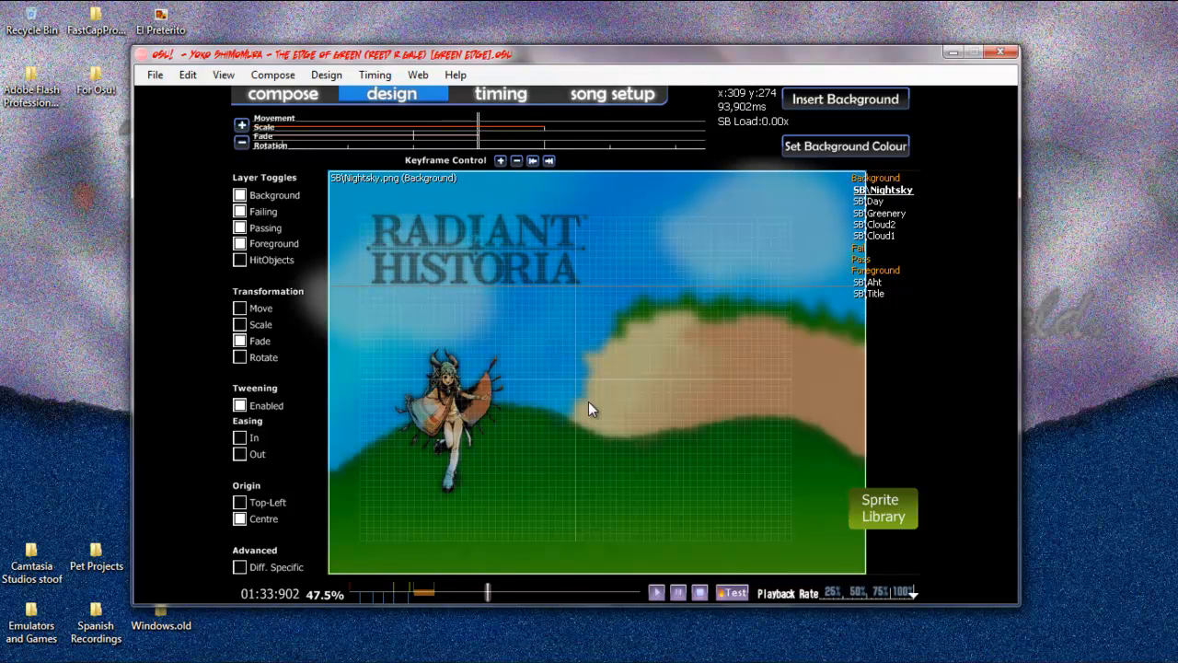
{"action": "scroll", "coordinate": [588, 413], "scroll_direction": "up", "scroll_amount": 2}
{"action": "left_click", "coordinate": [675, 594]}
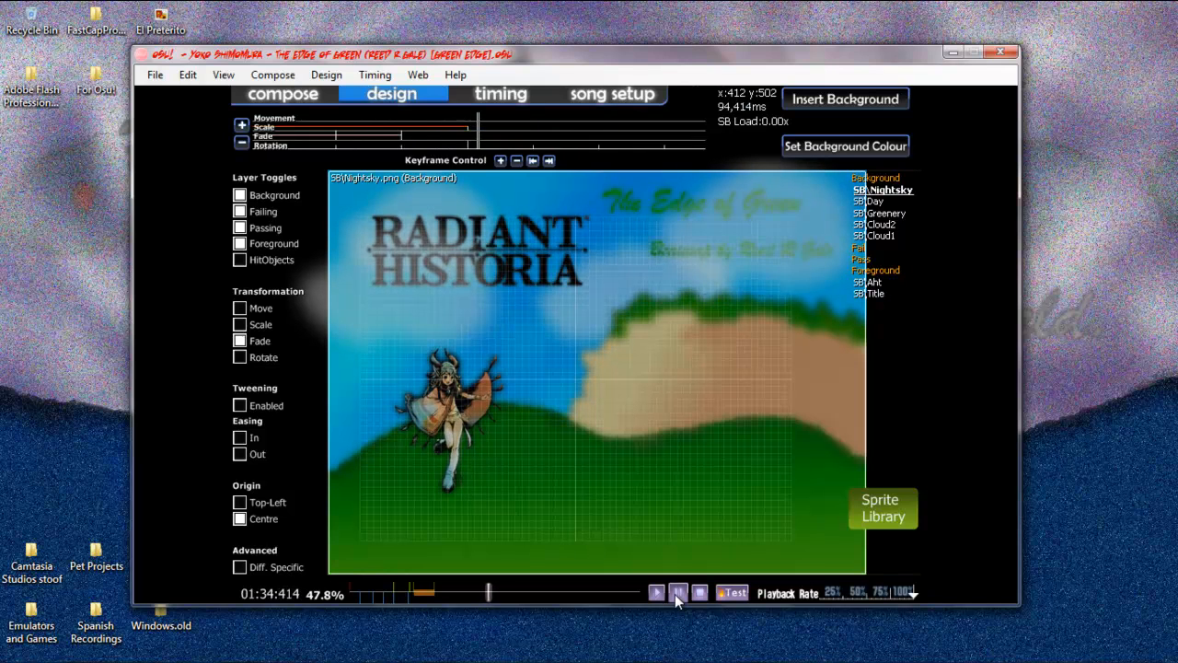
{"action": "scroll", "coordinate": [675, 594], "scroll_direction": "up", "scroll_amount": 3}
{"action": "scroll", "coordinate": [675, 594], "scroll_direction": "up", "scroll_amount": 3}
{"action": "left_click", "coordinate": [677, 594]}
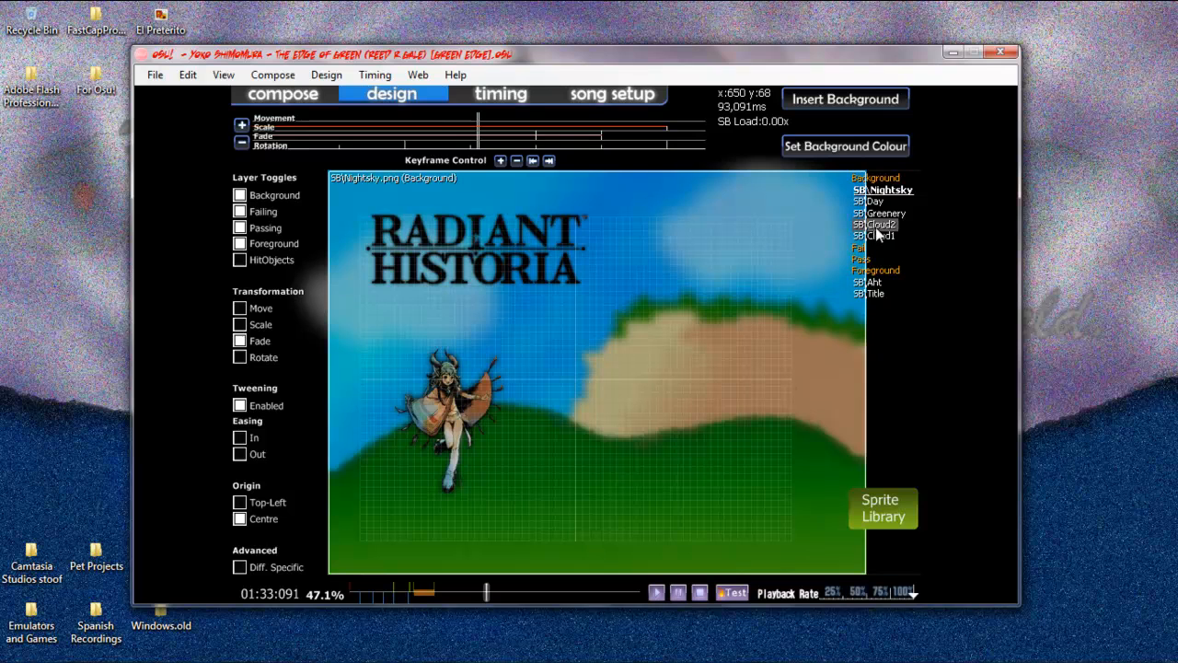
Step: Add a fade keyframe to SB\Cloud1 at 93,902 ms
{"action": "left_click", "coordinate": [876, 226]}
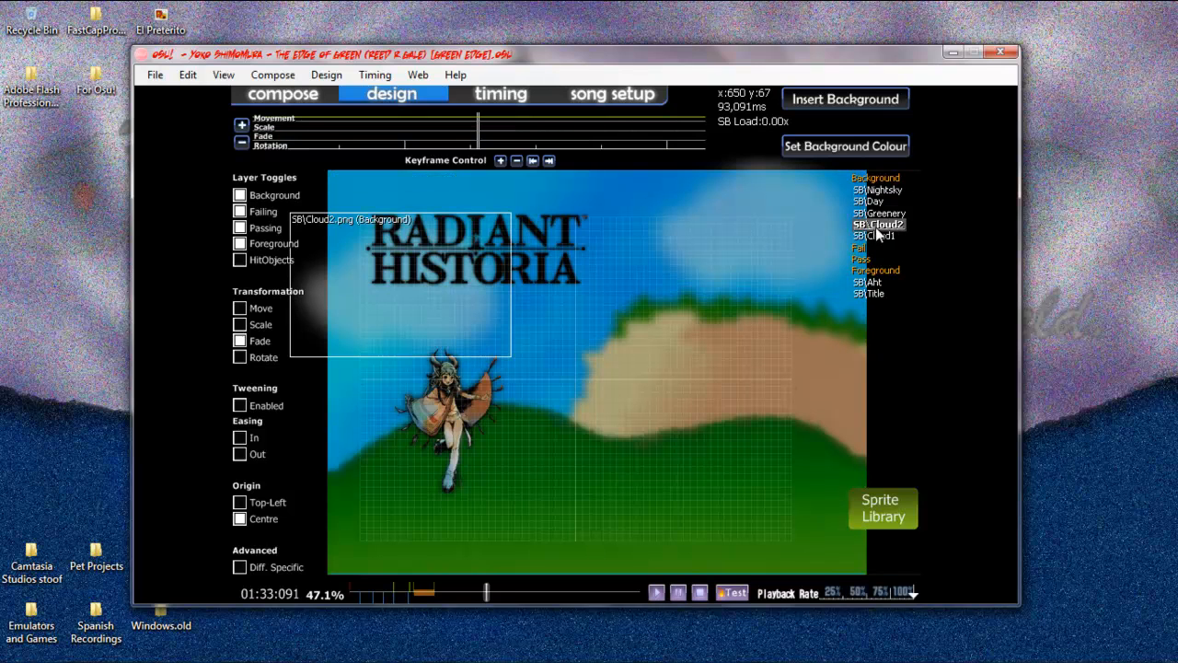
{"action": "left_click", "coordinate": [875, 238]}
{"action": "scroll", "coordinate": [630, 274], "scroll_direction": "down", "scroll_amount": 4}
{"action": "scroll", "coordinate": [459, 327], "scroll_direction": "up", "scroll_amount": 1}
{"action": "scroll", "coordinate": [458, 326], "scroll_direction": "down", "scroll_amount": 1}
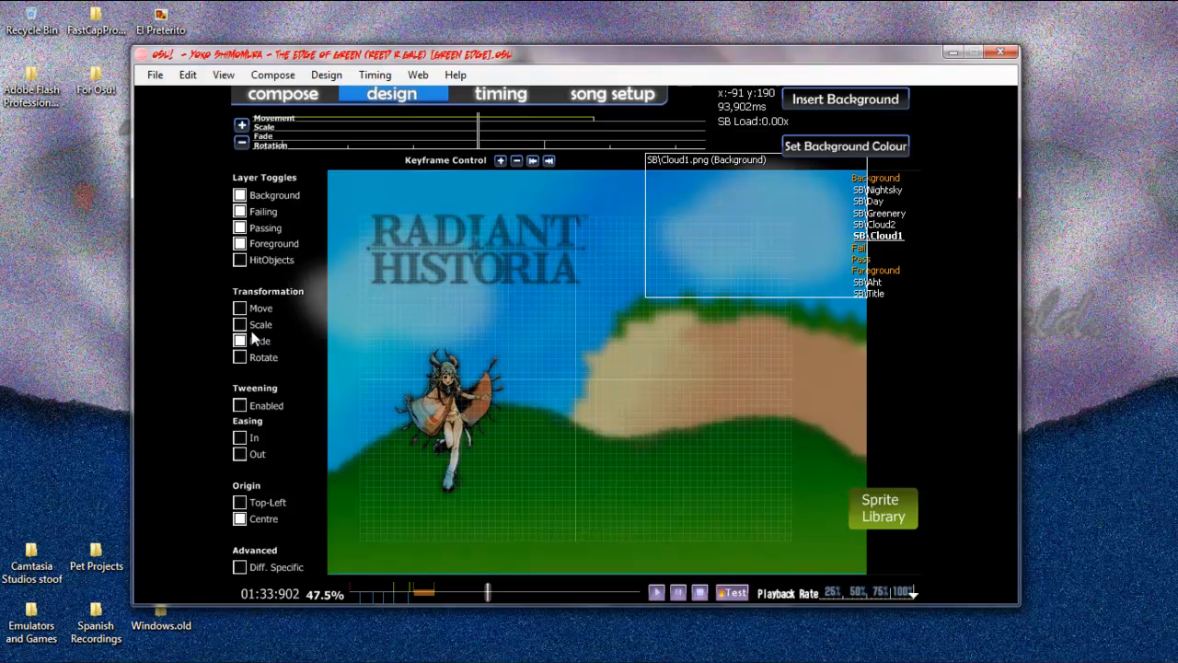
{"action": "left_click", "coordinate": [500, 162]}
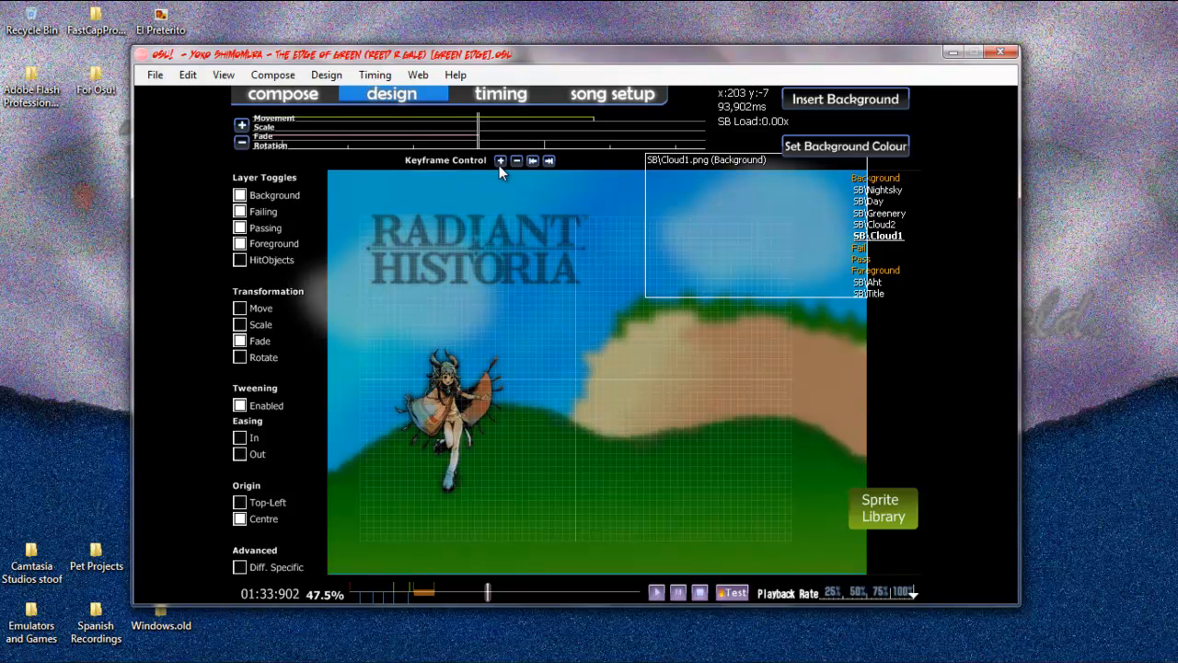
Step: Fade SB\Cloud1 out with a second fade keyframe at 94,663 ms and check the frames in between
{"action": "scroll", "coordinate": [499, 165], "scroll_direction": "down", "scroll_amount": 7}
{"action": "left_click", "coordinate": [499, 164]}
{"action": "scroll", "coordinate": [499, 164], "scroll_direction": "up", "scroll_amount": 5}
{"action": "scroll", "coordinate": [499, 165], "scroll_direction": "up", "scroll_amount": 2}
{"action": "scroll", "coordinate": [499, 164], "scroll_direction": "down", "scroll_amount": 7}
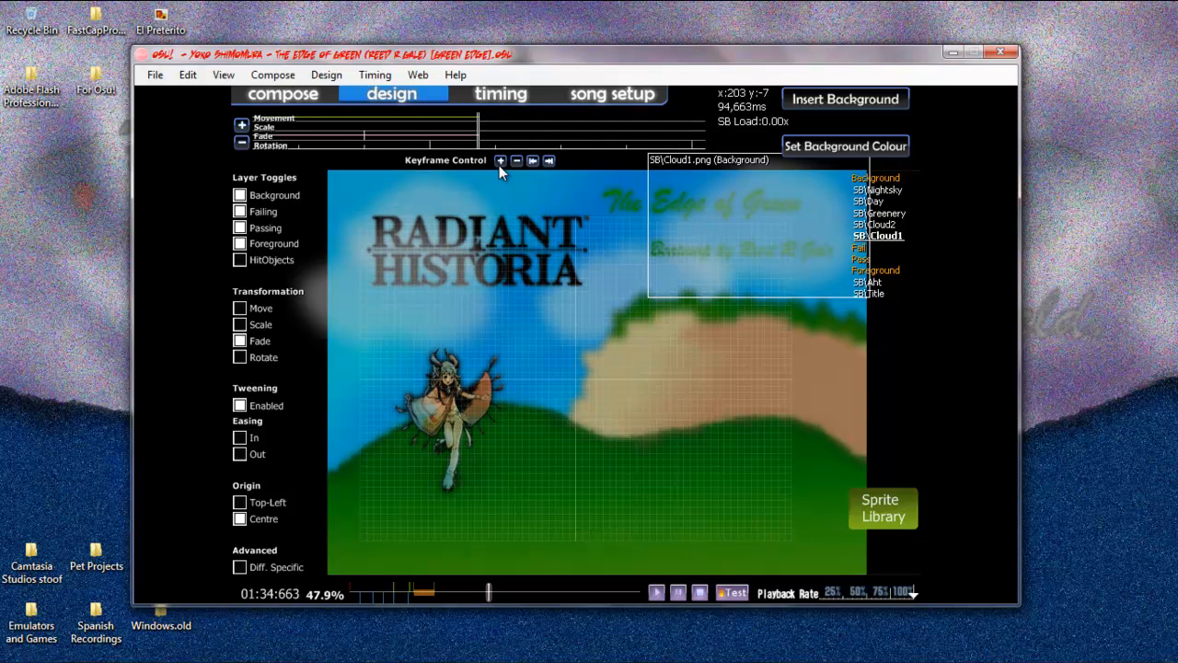
{"action": "left_click", "coordinate": [553, 292]}
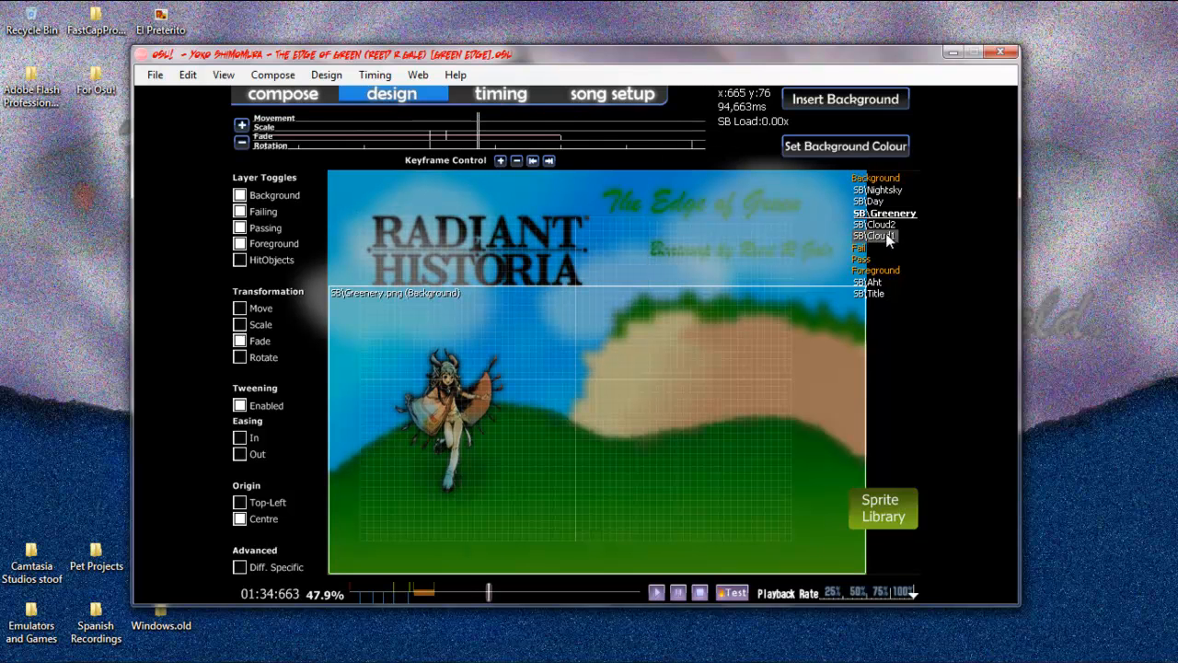
{"action": "left_click", "coordinate": [652, 248]}
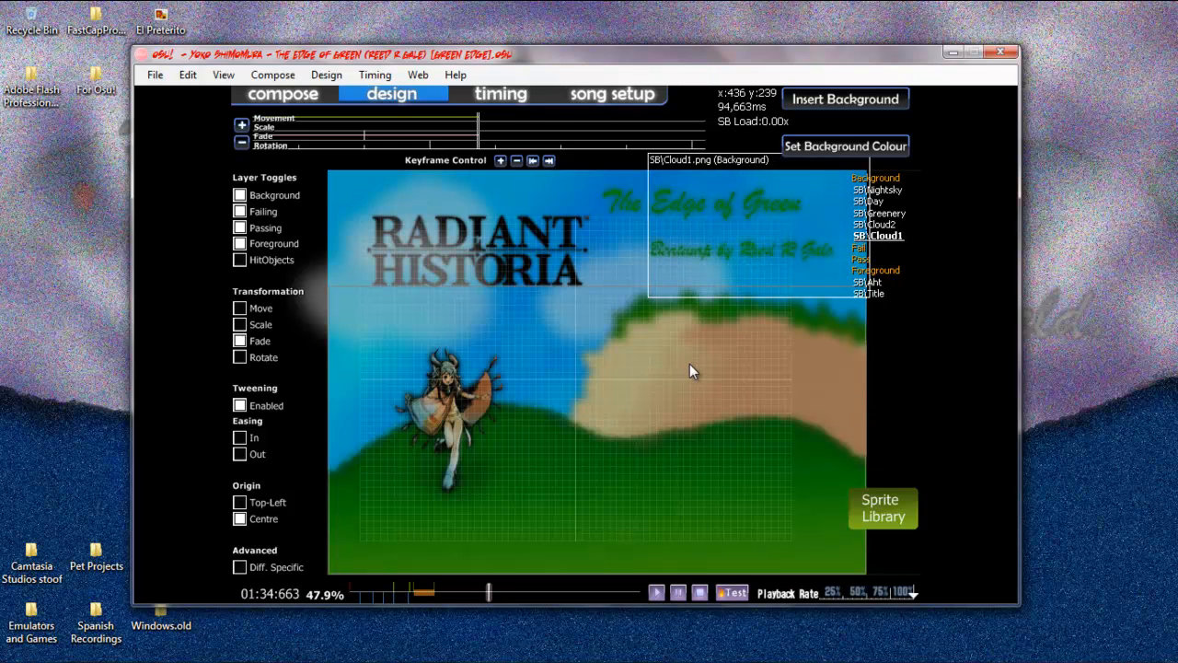
{"action": "scroll", "coordinate": [688, 361], "scroll_direction": "up", "scroll_amount": 2}
{"action": "scroll", "coordinate": [687, 361], "scroll_direction": "up", "scroll_amount": 2}
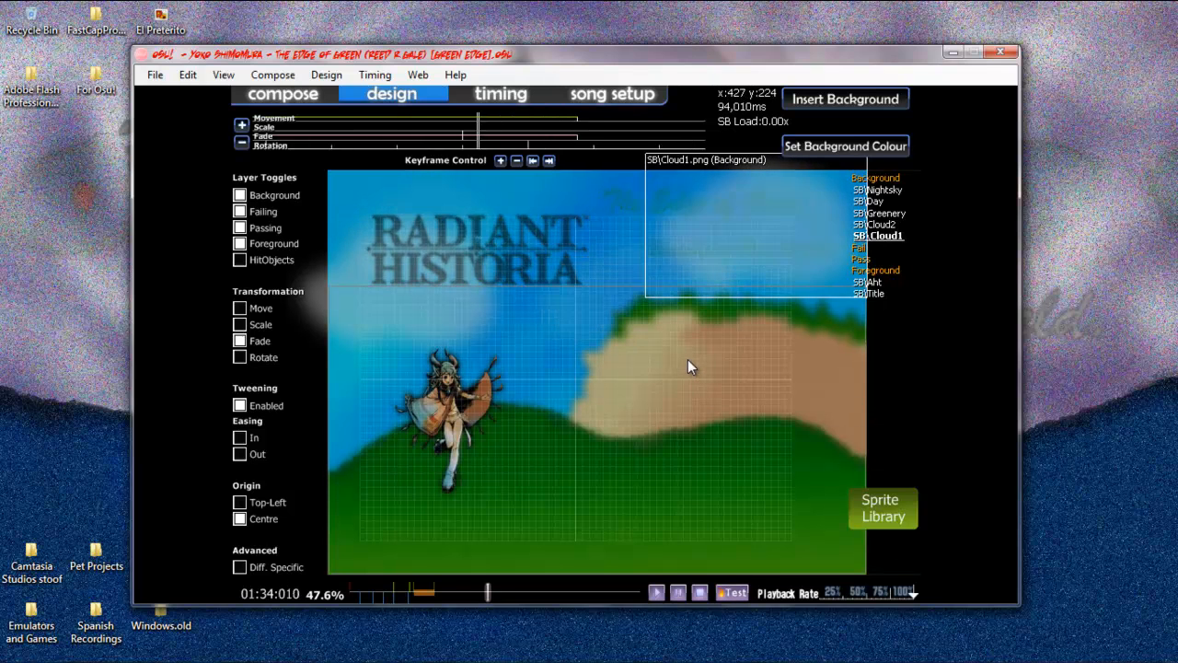
Step: Fade SB\Cloud2 out between 93,902 ms and 94,663 ms and review the whole transition in playback
{"action": "left_click", "coordinate": [858, 227]}
{"action": "scroll", "coordinate": [499, 159], "scroll_direction": "down", "scroll_amount": 4}
{"action": "scroll", "coordinate": [499, 159], "scroll_direction": "up", "scroll_amount": 1}
{"action": "left_click", "coordinate": [499, 159]}
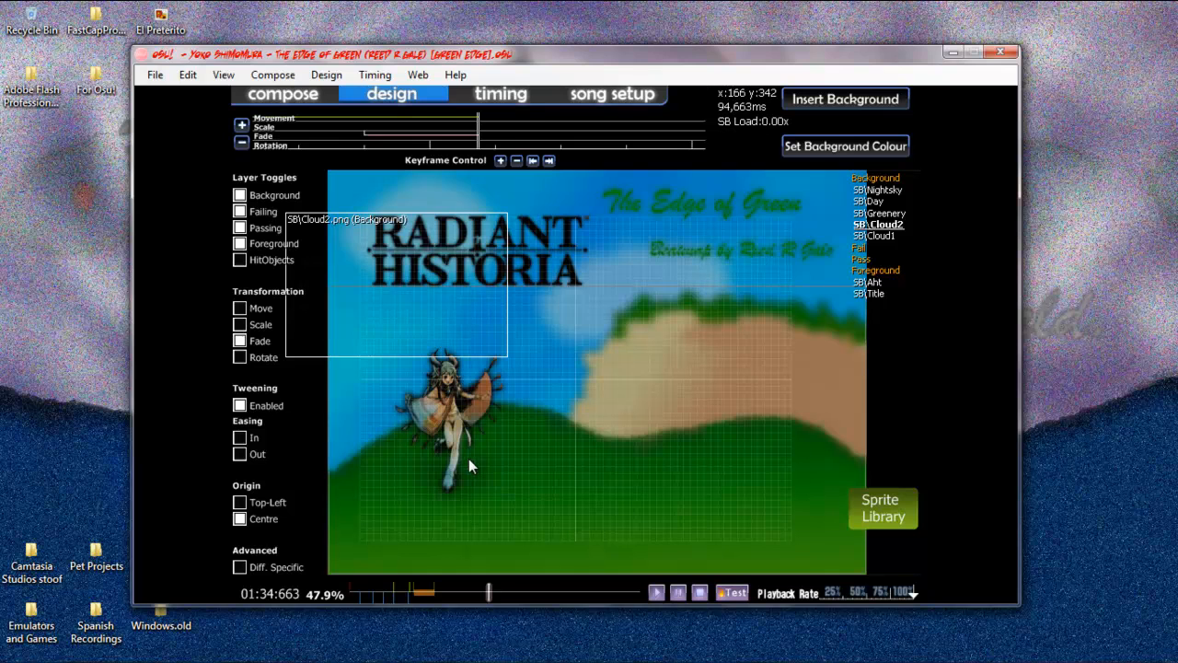
{"action": "scroll", "coordinate": [463, 471], "scroll_direction": "up", "scroll_amount": 10}
{"action": "left_click", "coordinate": [679, 600]}
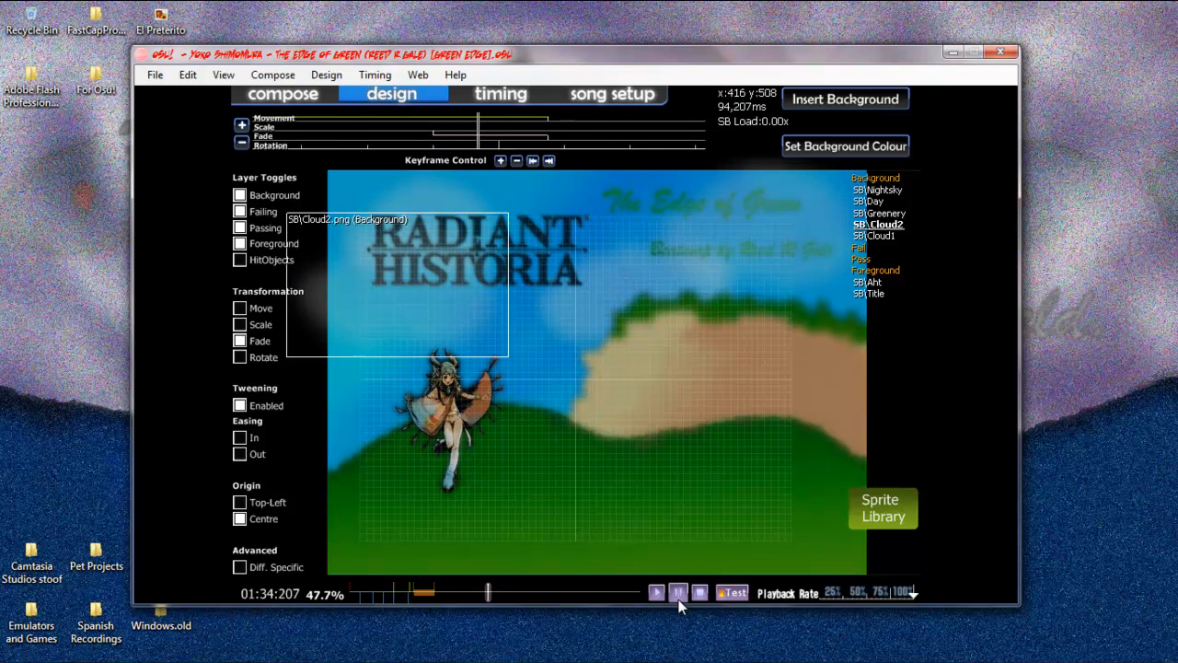
{"action": "scroll", "coordinate": [678, 600], "scroll_direction": "up", "scroll_amount": 15}
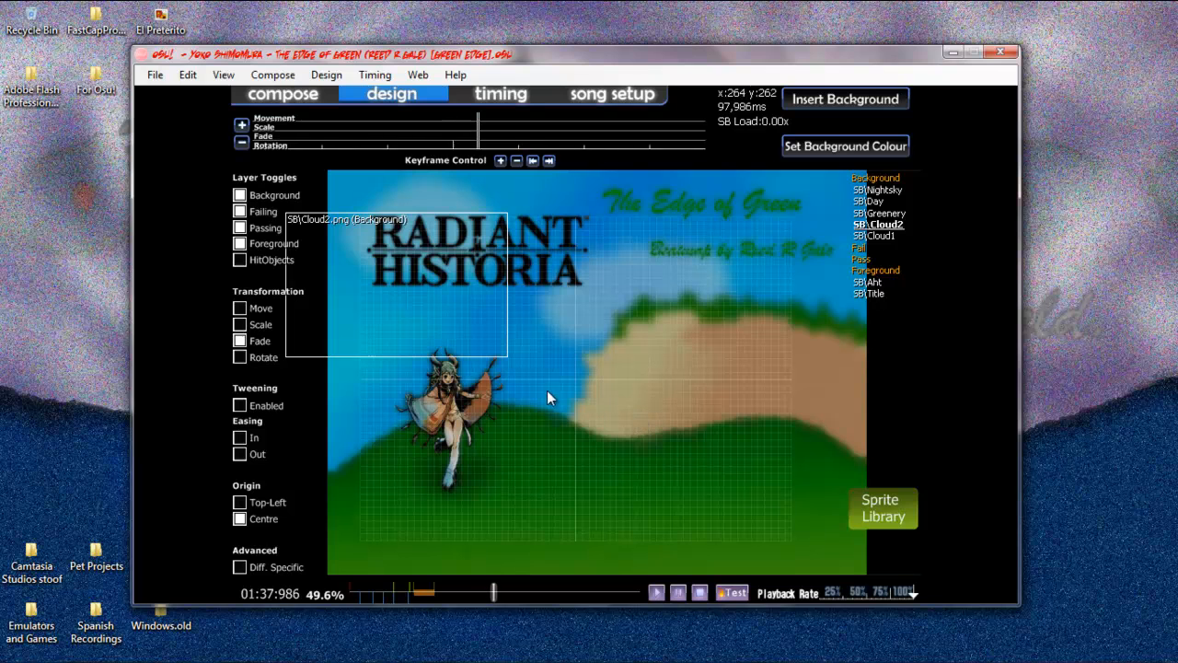
{"action": "scroll", "coordinate": [557, 502], "scroll_direction": "up", "scroll_amount": 10}
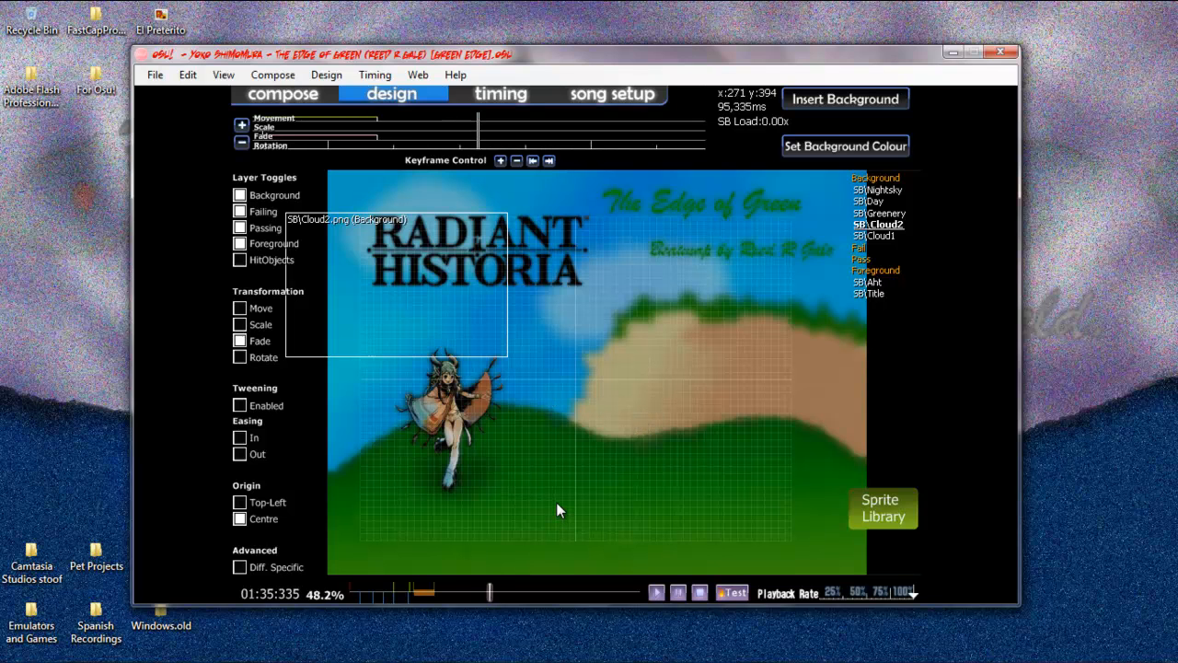
{"action": "scroll", "coordinate": [556, 501], "scroll_direction": "up", "scroll_amount": 5}
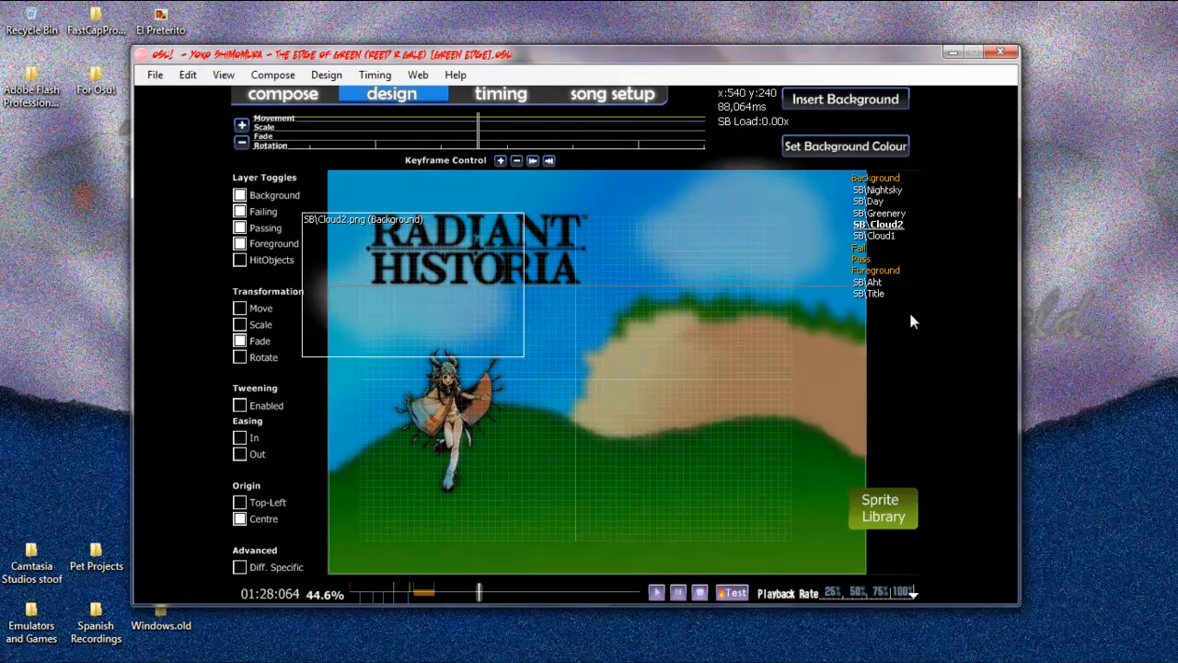
Step: Select SB\Day, go back through the bookmarks to the intro and play the storyboard from about 6,900 ms
{"action": "left_click", "coordinate": [887, 201]}
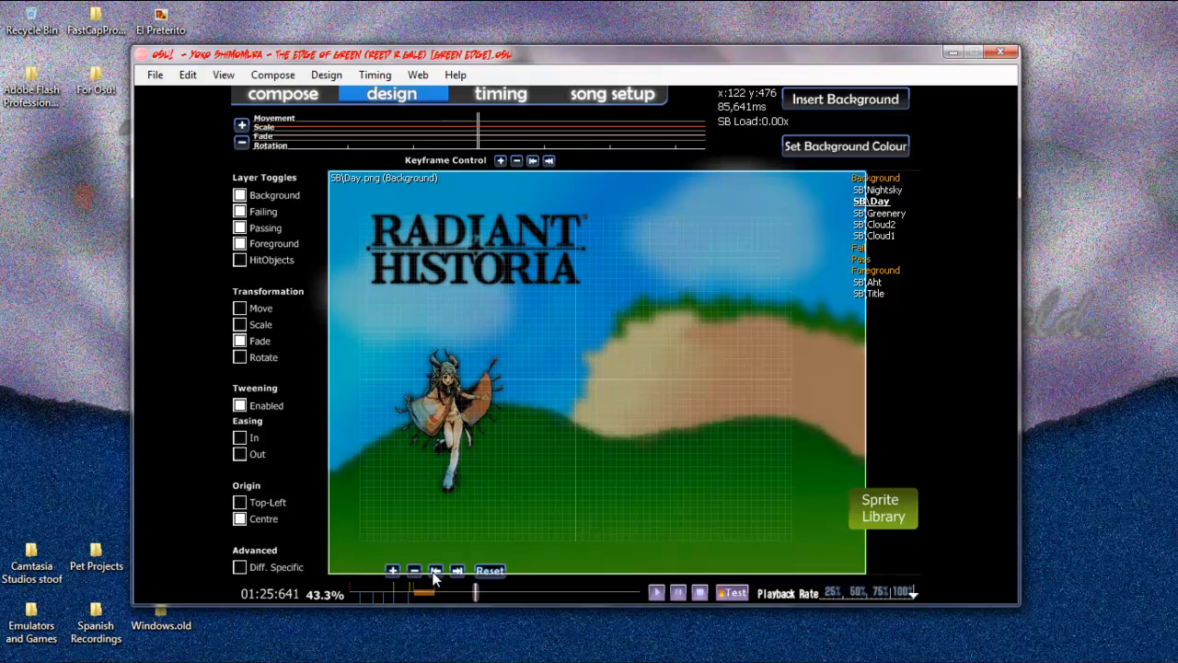
{"action": "left_click", "coordinate": [435, 571]}
{"action": "left_click", "coordinate": [434, 571]}
{"action": "left_click", "coordinate": [435, 571]}
{"action": "left_click", "coordinate": [435, 571]}
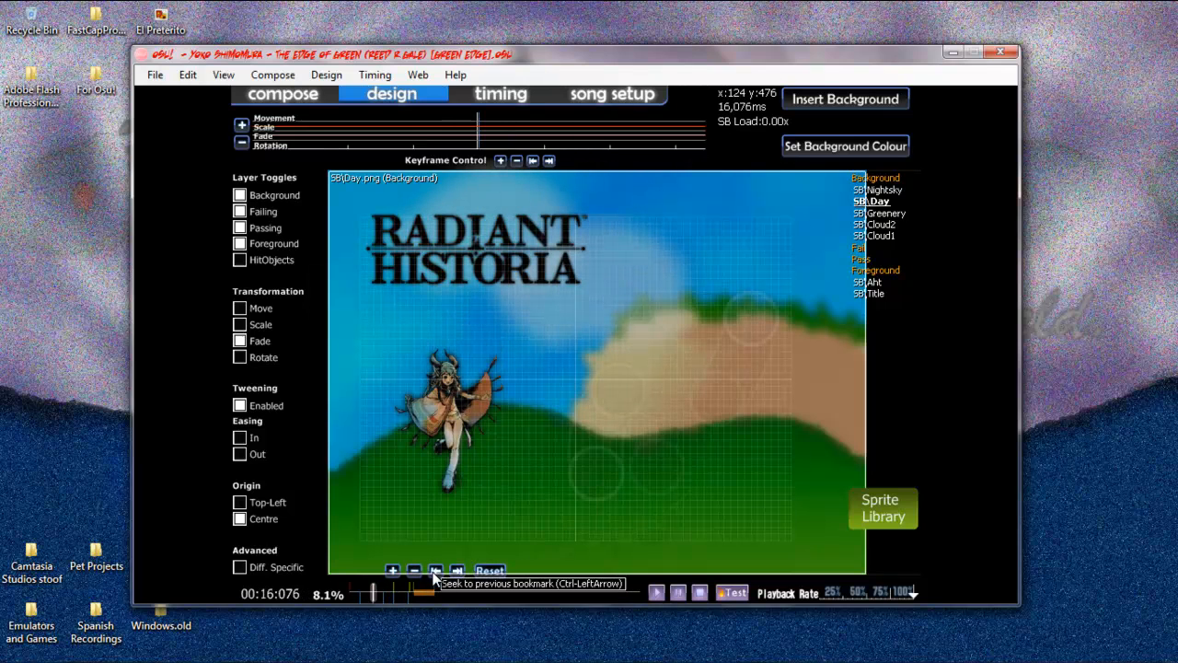
{"action": "left_click", "coordinate": [434, 571]}
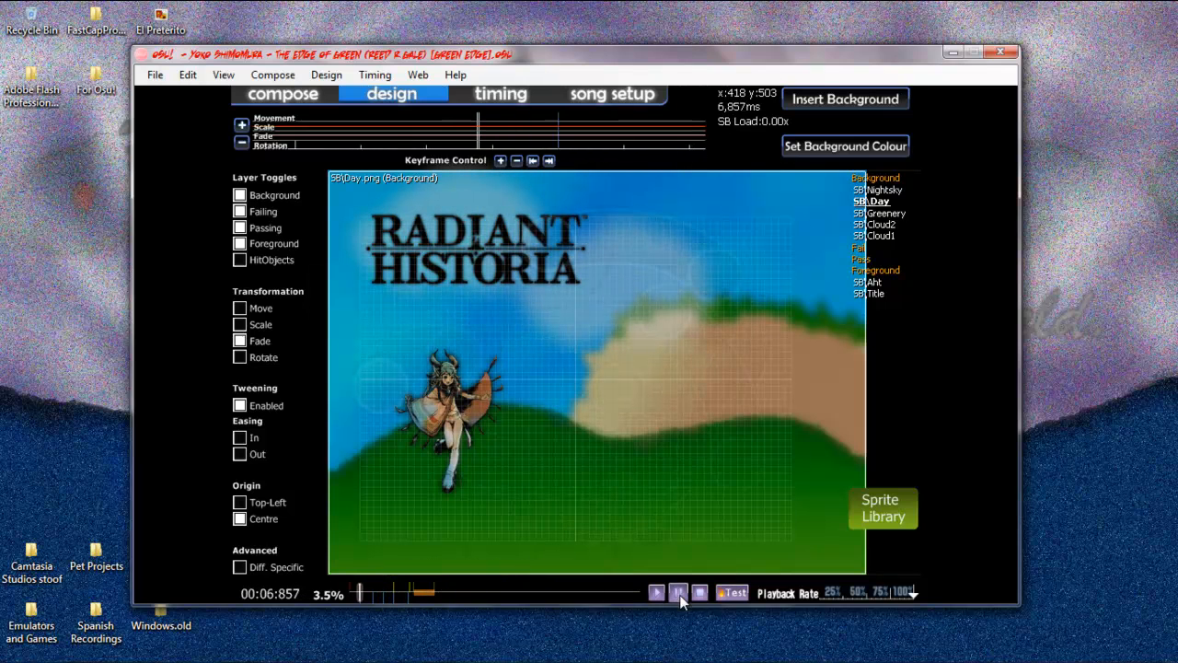
{"action": "scroll", "coordinate": [681, 602], "scroll_direction": "up", "scroll_amount": 5}
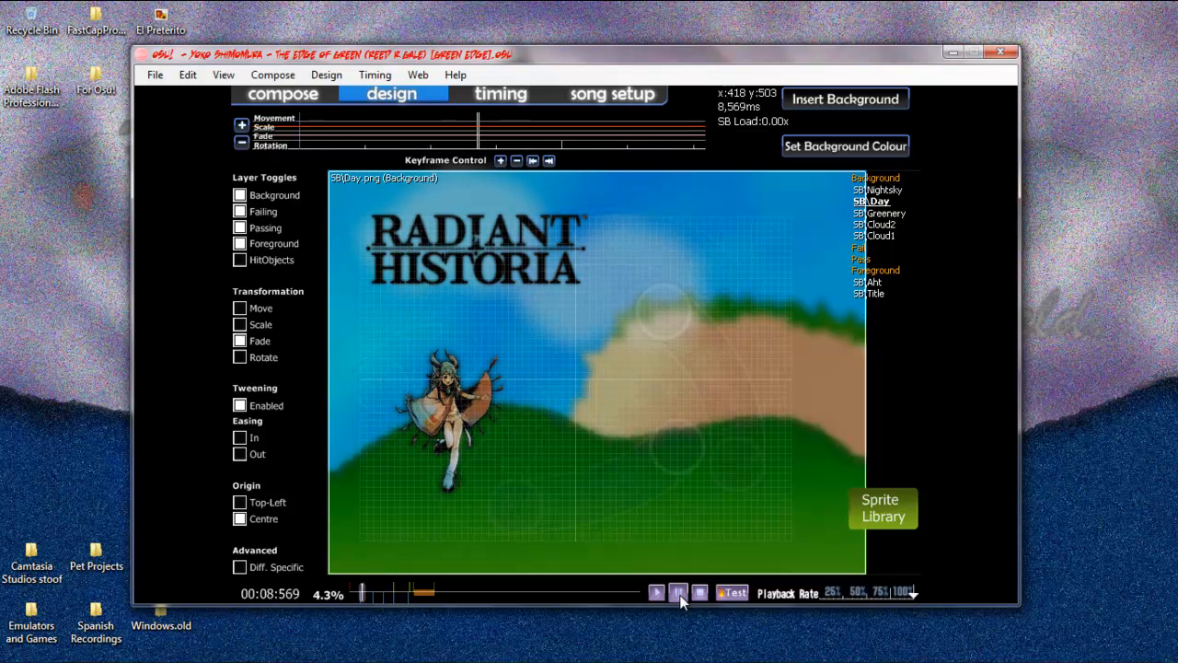
Step: Fade SB\Day out completely with a fade keyframe at 29,989 ms
{"action": "scroll", "coordinate": [681, 599], "scroll_direction": "up", "scroll_amount": 5}
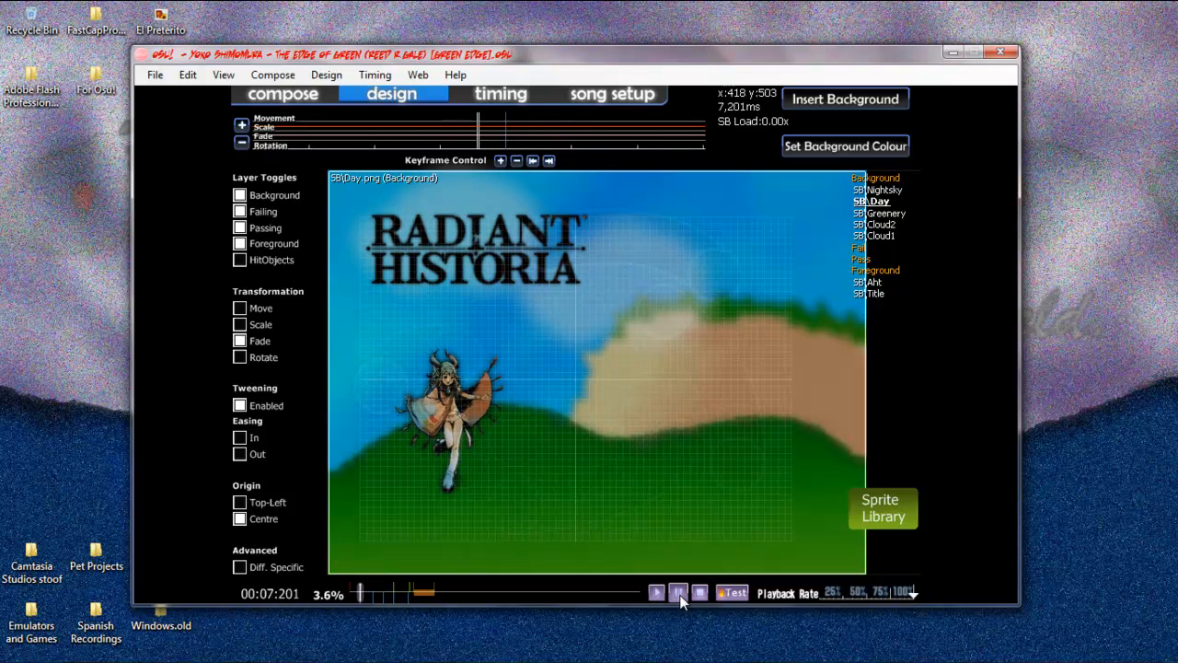
{"action": "left_click", "coordinate": [681, 600]}
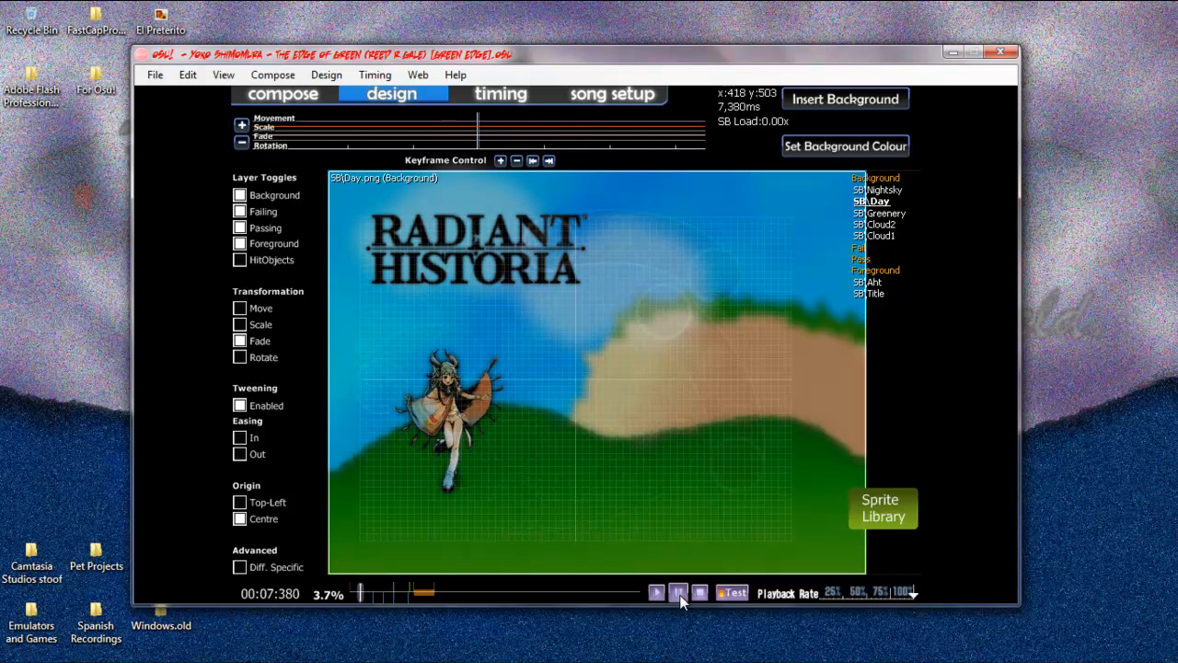
{"action": "scroll", "coordinate": [681, 599], "scroll_direction": "down", "scroll_amount": 15}
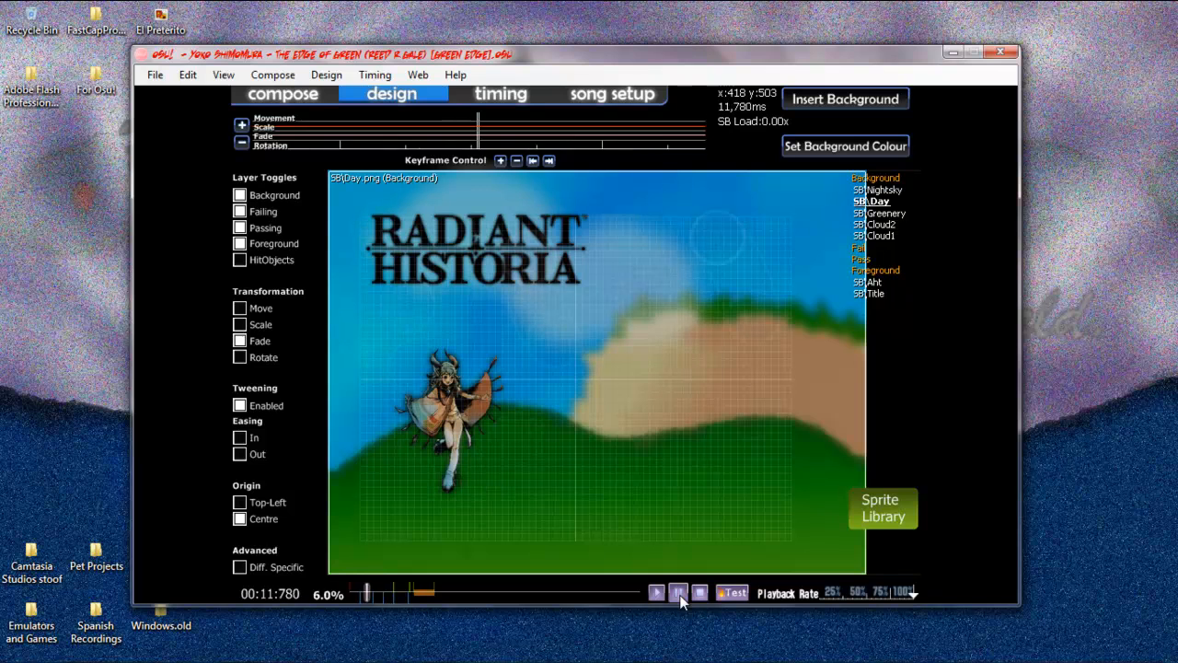
{"action": "scroll", "coordinate": [680, 600], "scroll_direction": "down", "scroll_amount": 1}
{"action": "scroll", "coordinate": [681, 600], "scroll_direction": "down", "scroll_amount": 15}
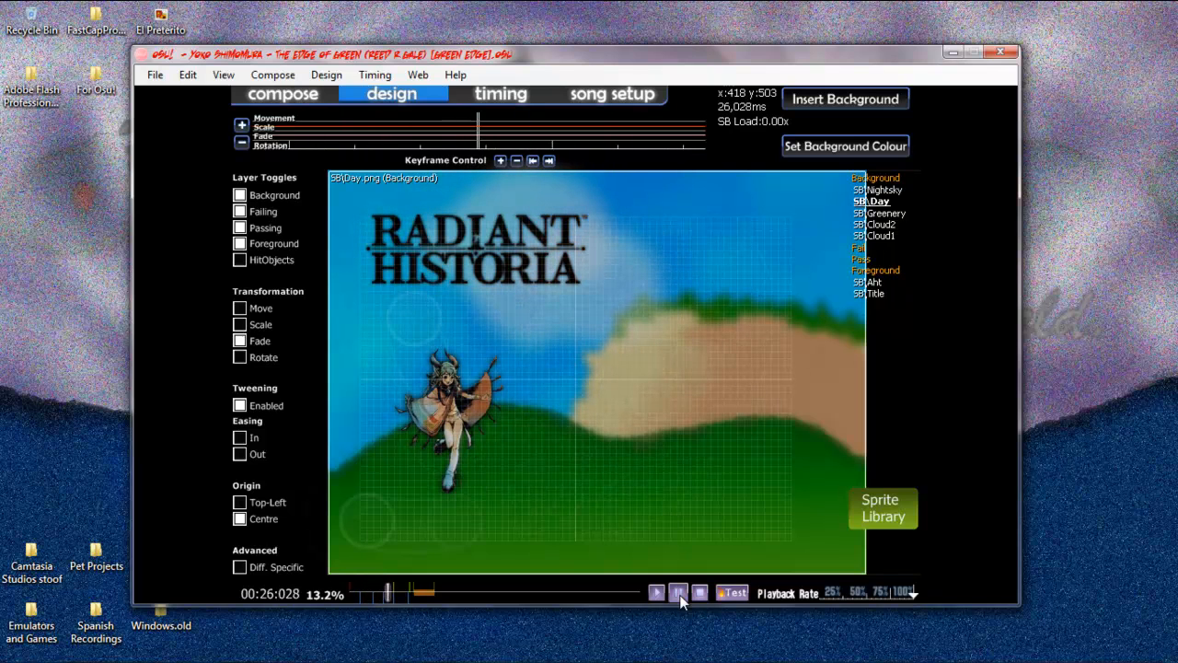
{"action": "scroll", "coordinate": [681, 600], "scroll_direction": "down", "scroll_amount": 7}
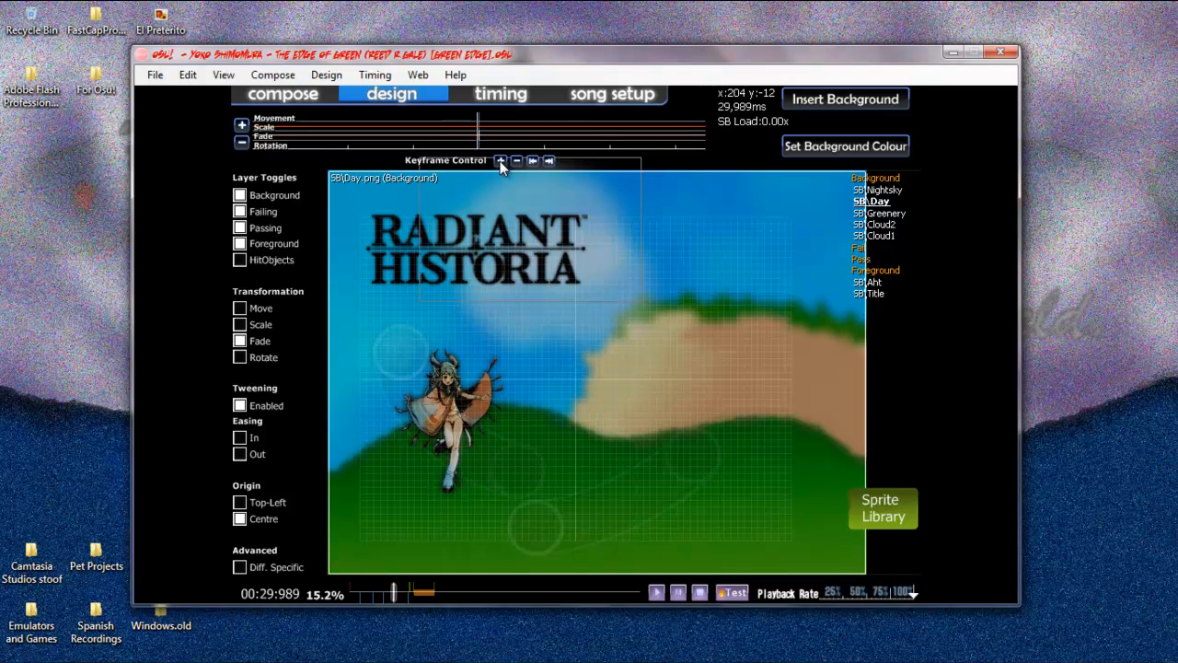
{"action": "left_click_drag", "start_coordinate": [570, 325], "coordinate": [583, 623]}
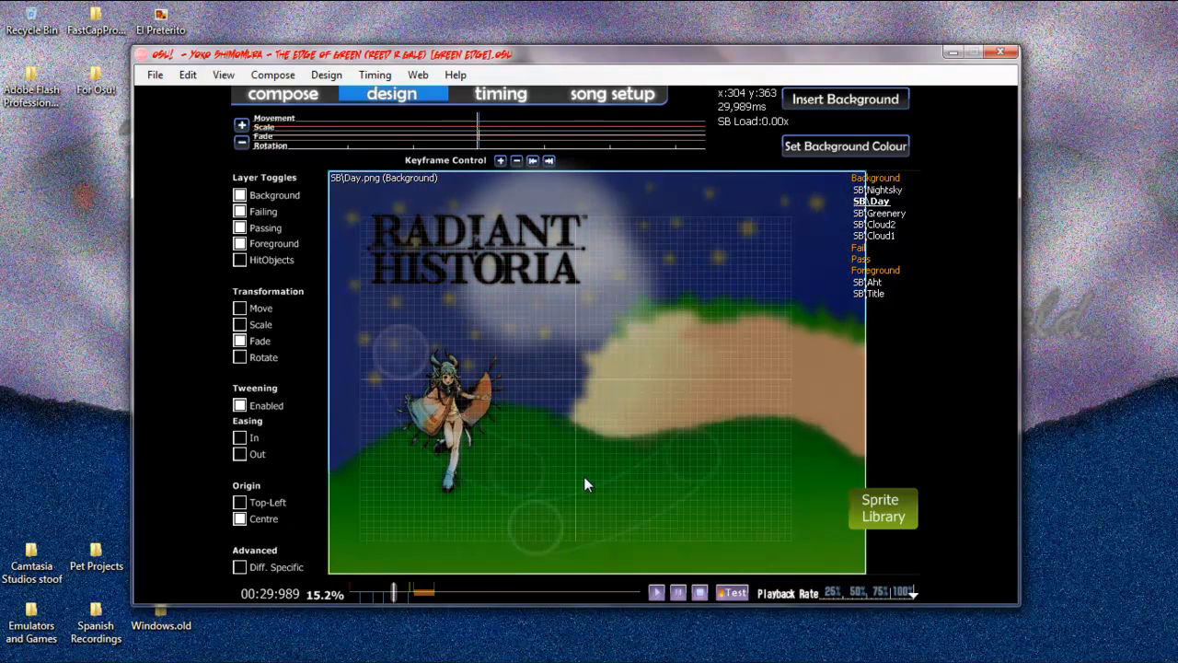
Step: Go back through the bookmarks to the intro, test-play the beatmap from 206 ms and exit the test at its current position
{"action": "scroll", "coordinate": [584, 473], "scroll_direction": "up", "scroll_amount": 11}
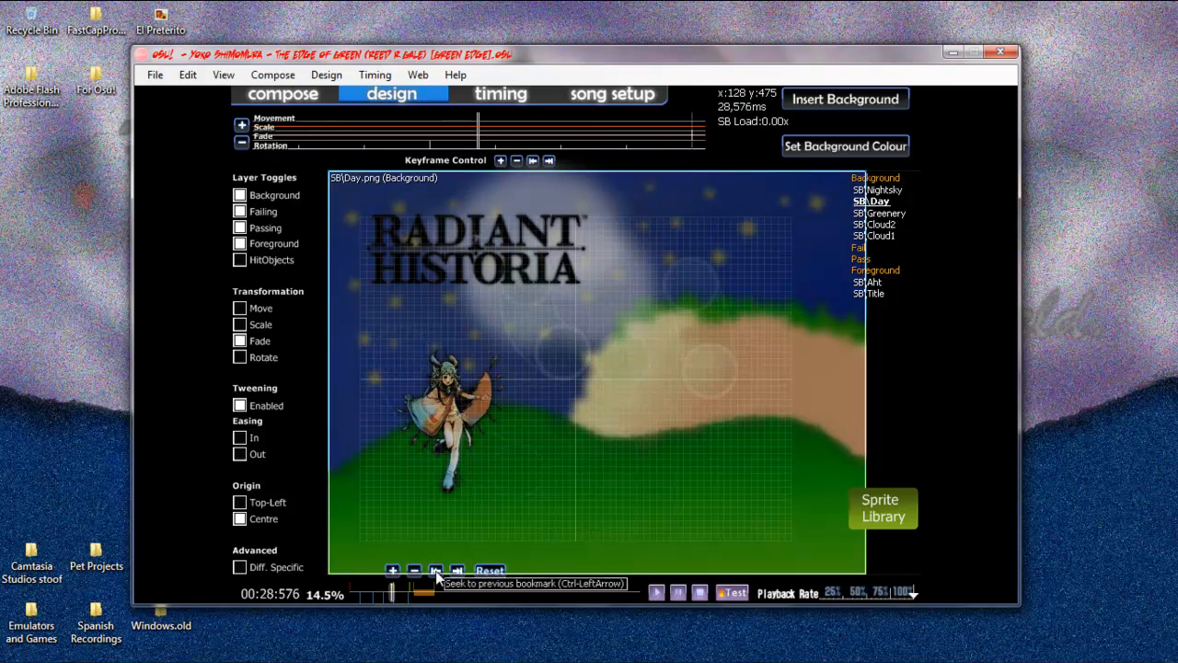
{"action": "left_click", "coordinate": [442, 573]}
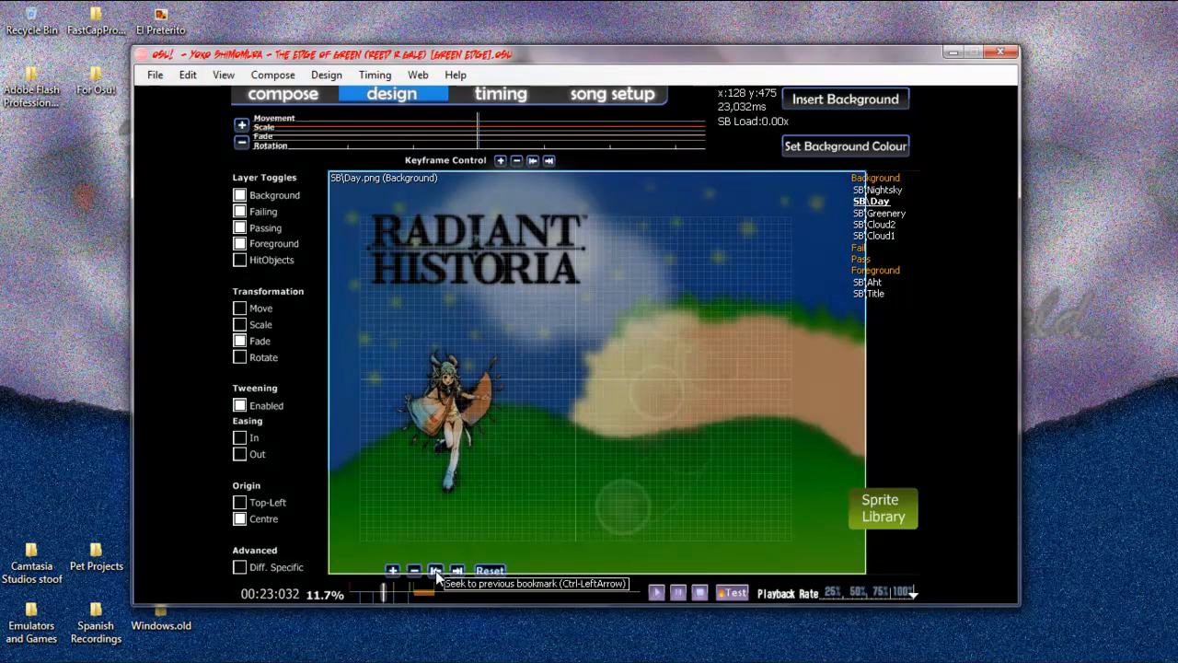
{"action": "left_click", "coordinate": [442, 573]}
{"action": "left_click", "coordinate": [442, 573]}
{"action": "scroll", "coordinate": [521, 595], "scroll_direction": "up", "scroll_amount": 6}
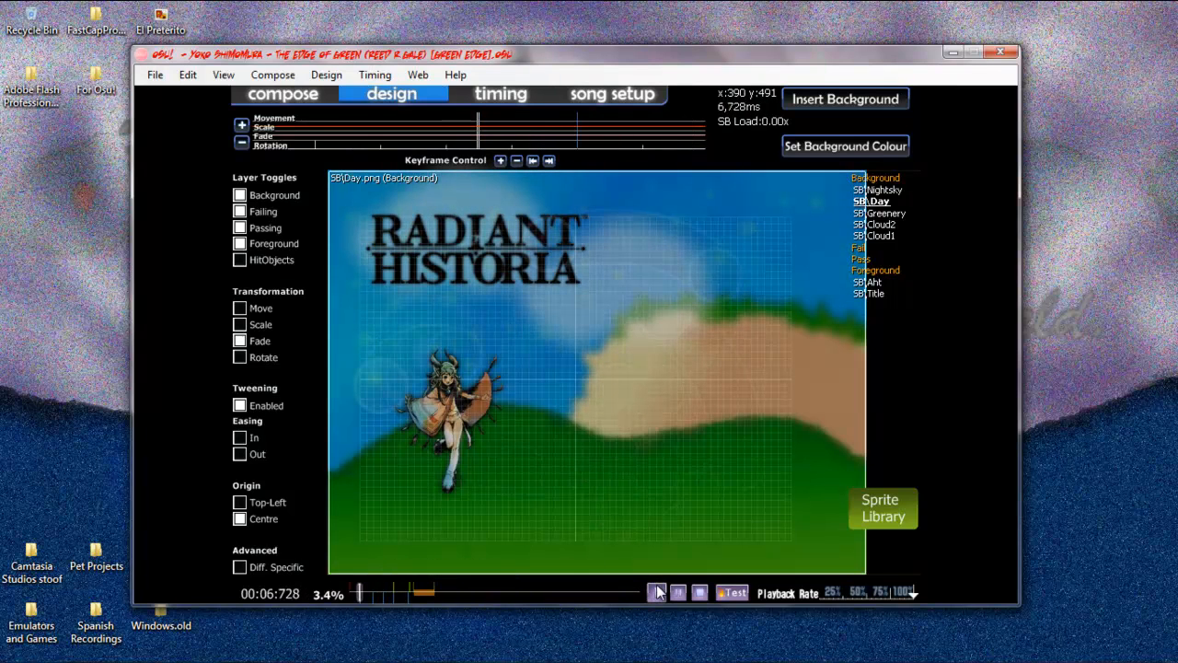
{"action": "left_click", "coordinate": [659, 590]}
{"action": "left_click", "coordinate": [702, 594]}
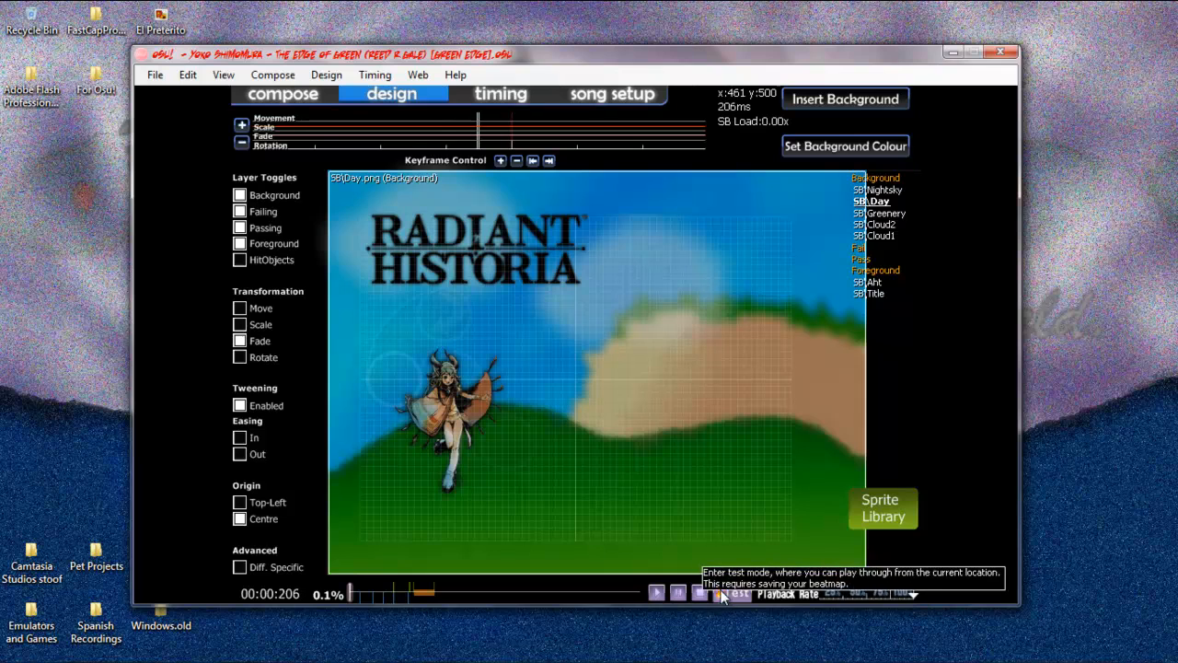
{"action": "left_click", "coordinate": [278, 99]}
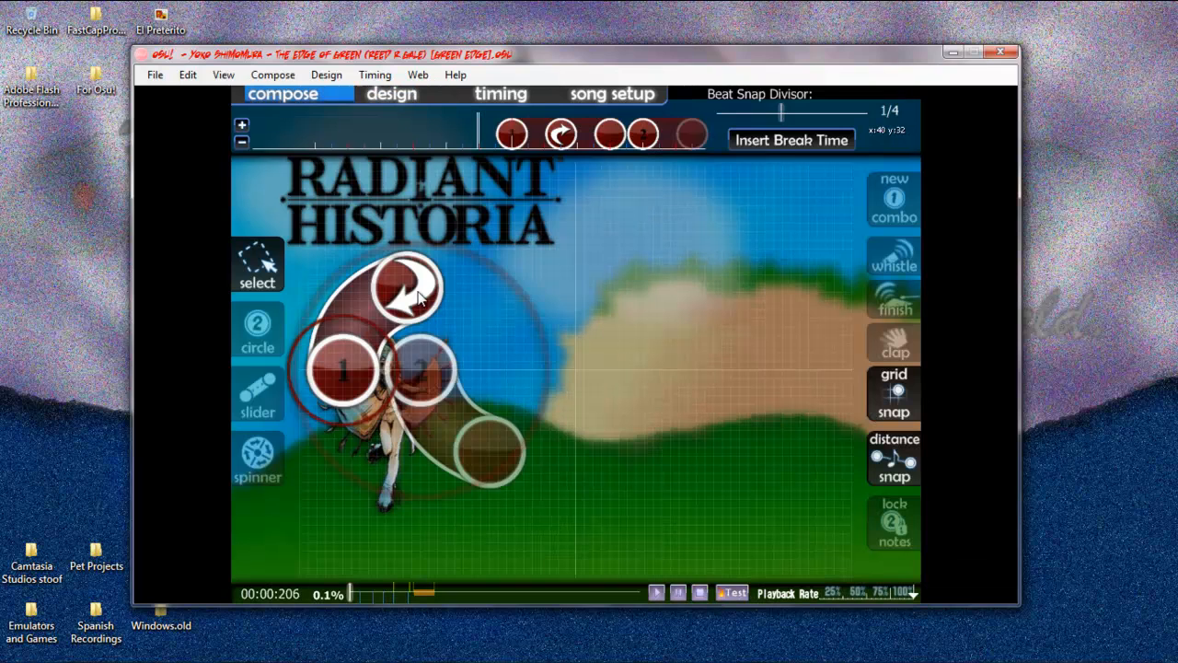
{"action": "left_click", "coordinate": [728, 596]}
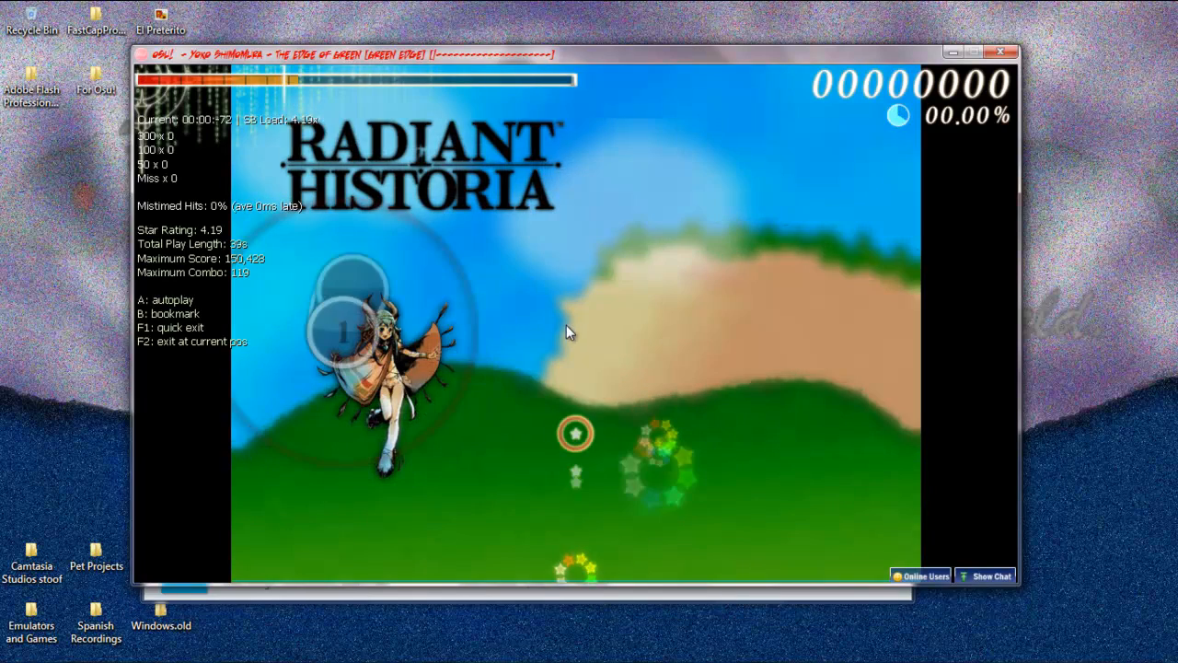
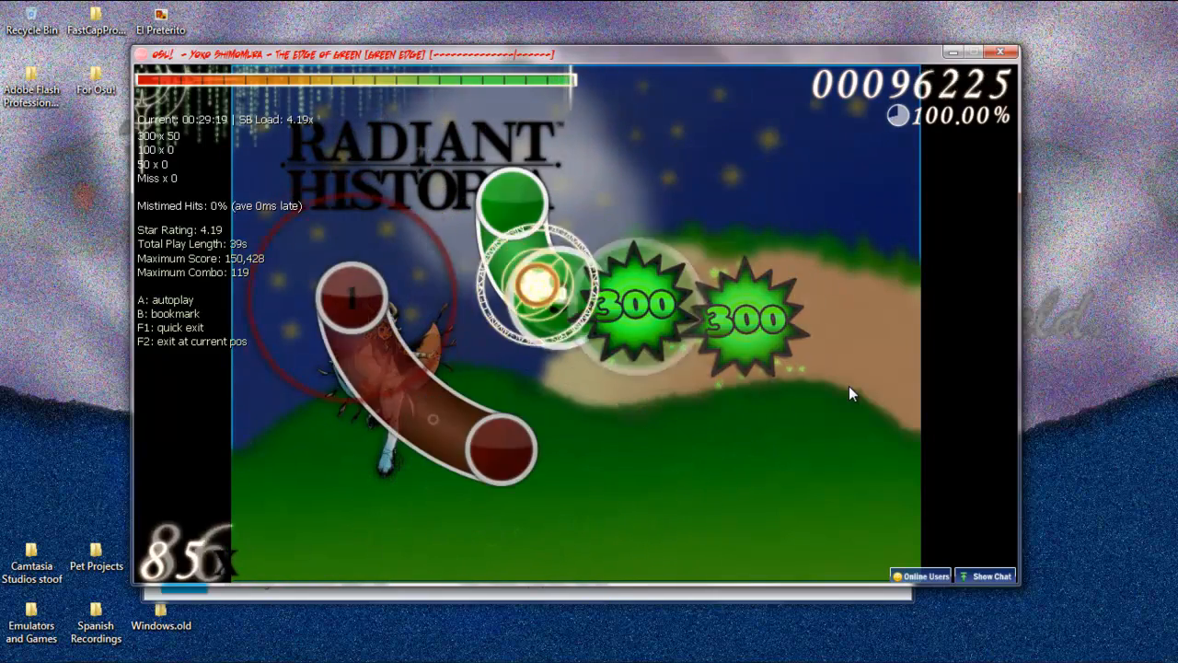
{"action": "key", "text": "F2"}
Step: Return to the 23,032 ms bookmark in the storyboard design and add a fade keyframe with SB\Day at full opacity
{"action": "scroll", "coordinate": [750, 343], "scroll_direction": "up", "scroll_amount": 18}
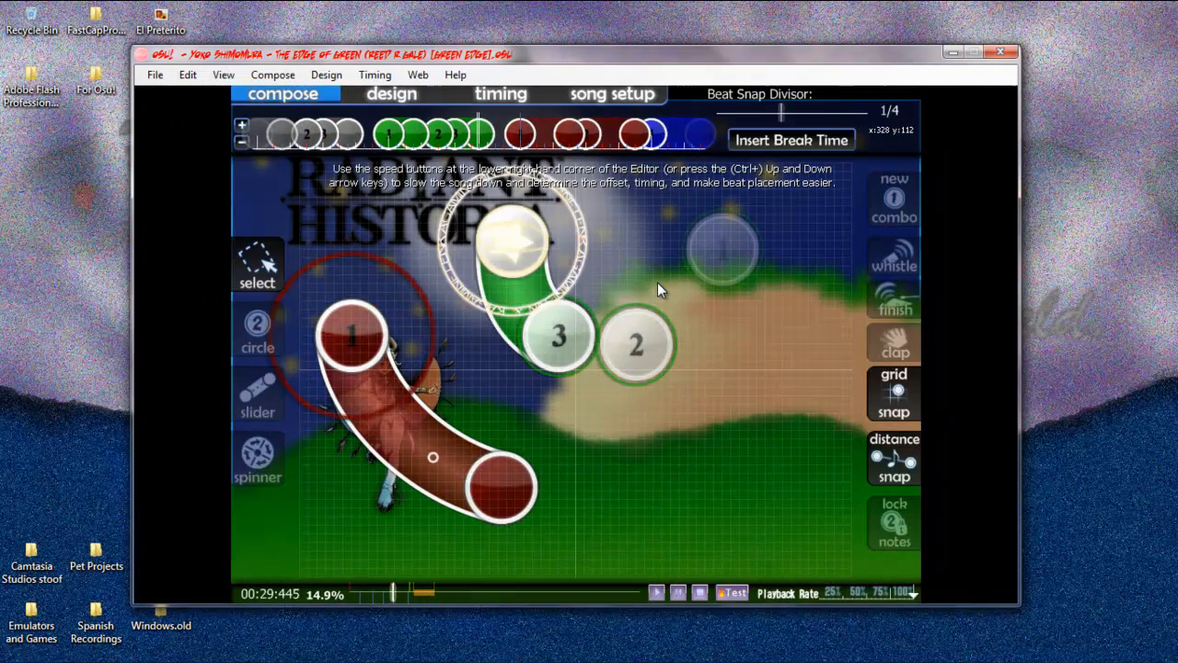
{"action": "scroll", "coordinate": [465, 442], "scroll_direction": "up", "scroll_amount": 7}
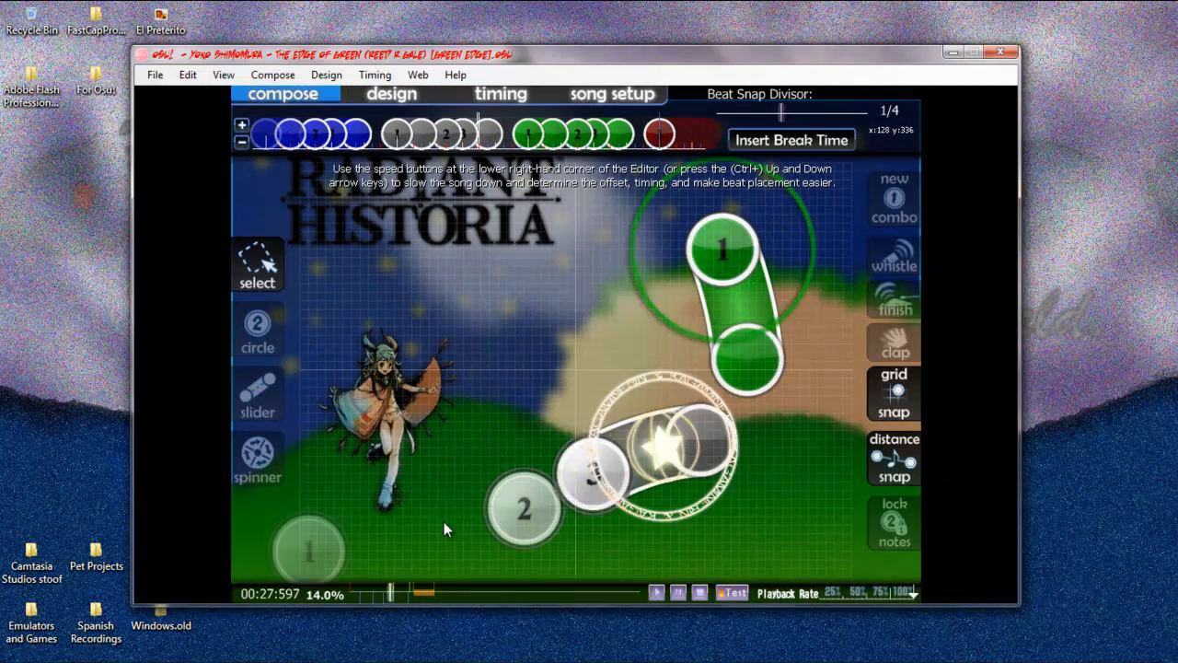
{"action": "left_click", "coordinate": [438, 569]}
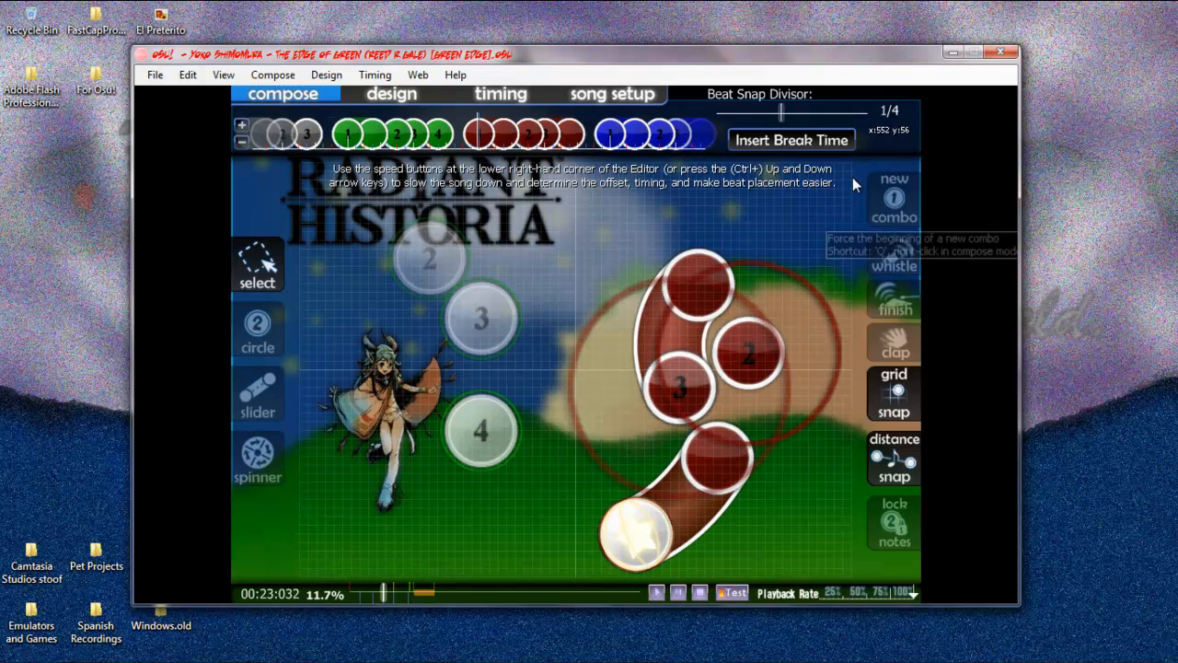
{"action": "left_click", "coordinate": [385, 96]}
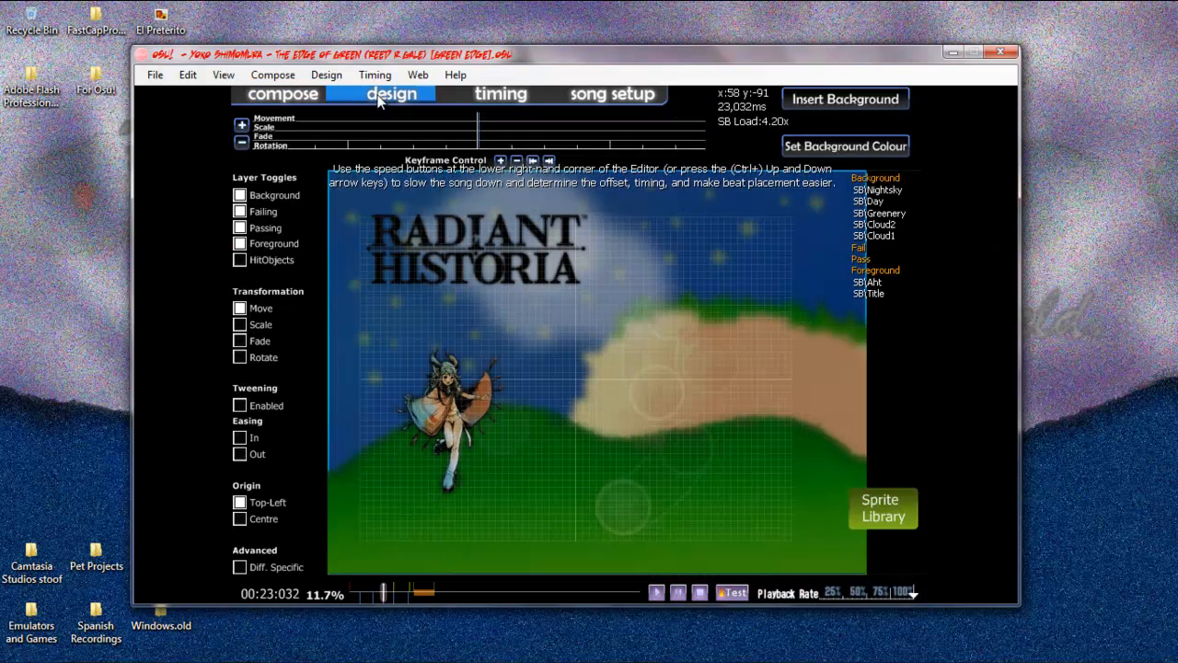
{"action": "left_click", "coordinate": [871, 202]}
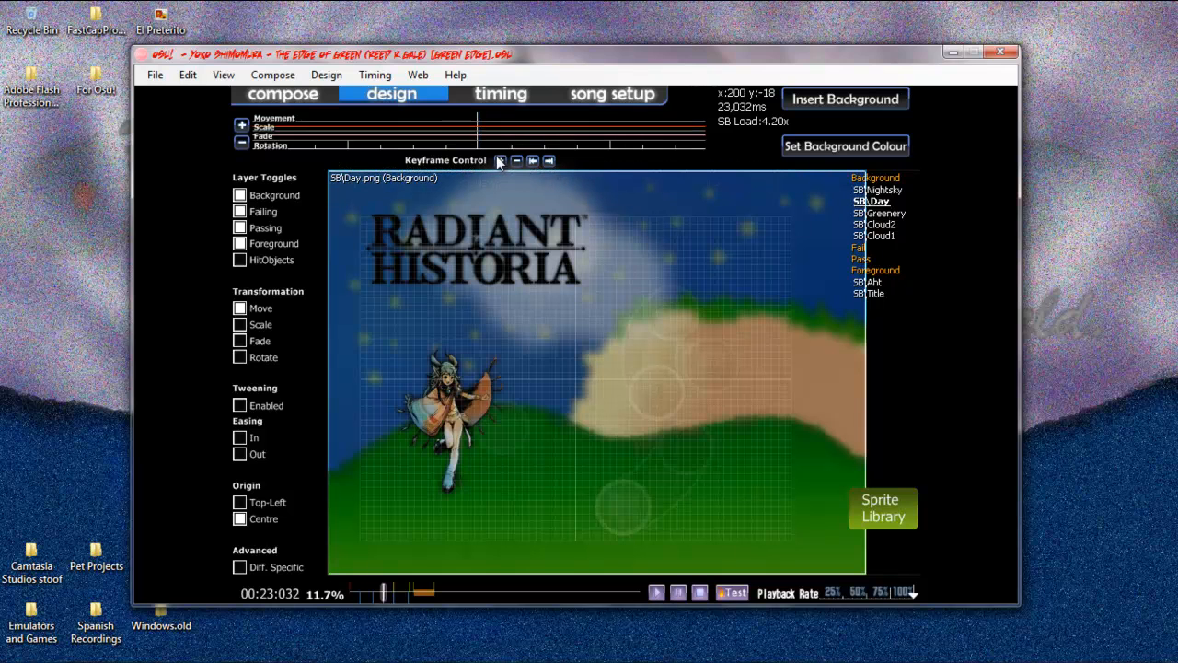
{"action": "left_click", "coordinate": [499, 163]}
{"action": "left_click", "coordinate": [240, 340]}
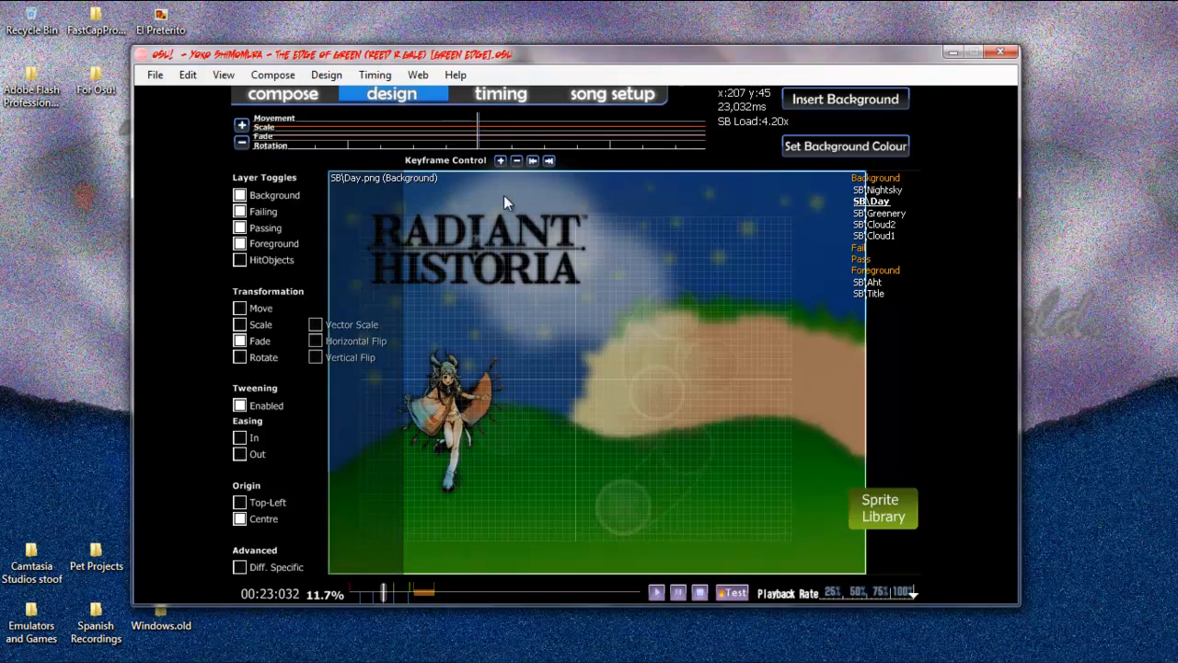
{"action": "left_click", "coordinate": [500, 160]}
{"action": "scroll", "coordinate": [526, 280], "scroll_direction": "down", "scroll_amount": 3}
{"action": "scroll", "coordinate": [524, 284], "scroll_direction": "up", "scroll_amount": 4}
{"action": "scroll", "coordinate": [524, 284], "scroll_direction": "down", "scroll_amount": 2}
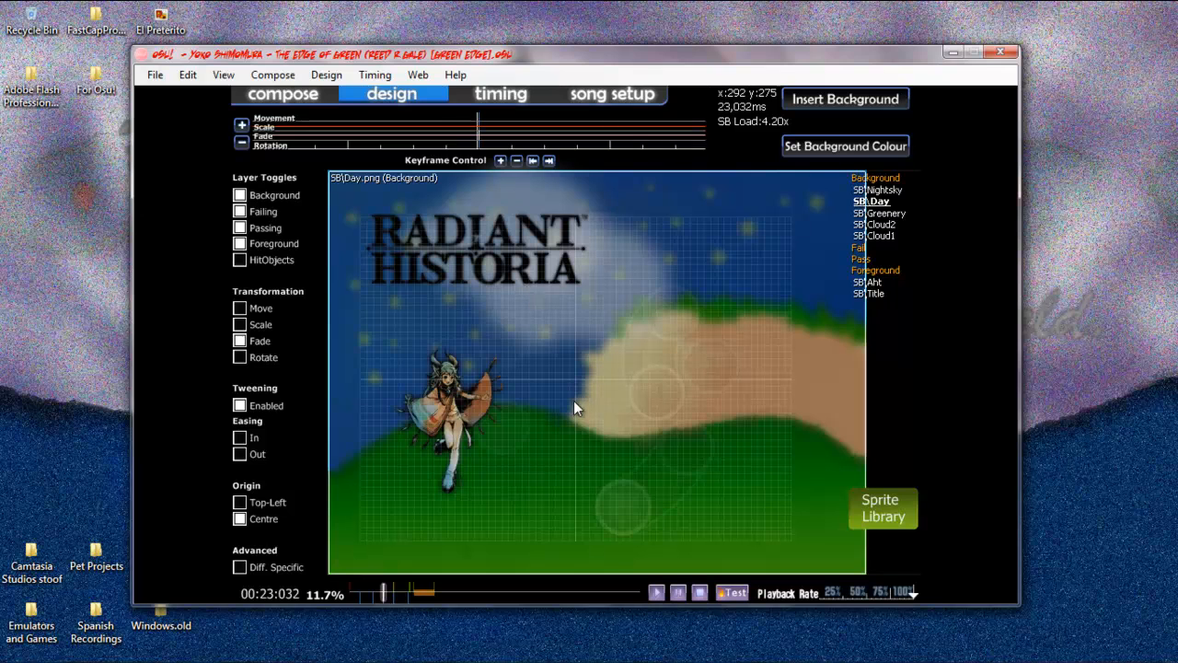
{"action": "left_click_drag", "start_coordinate": [574, 408], "coordinate": [570, 258]}
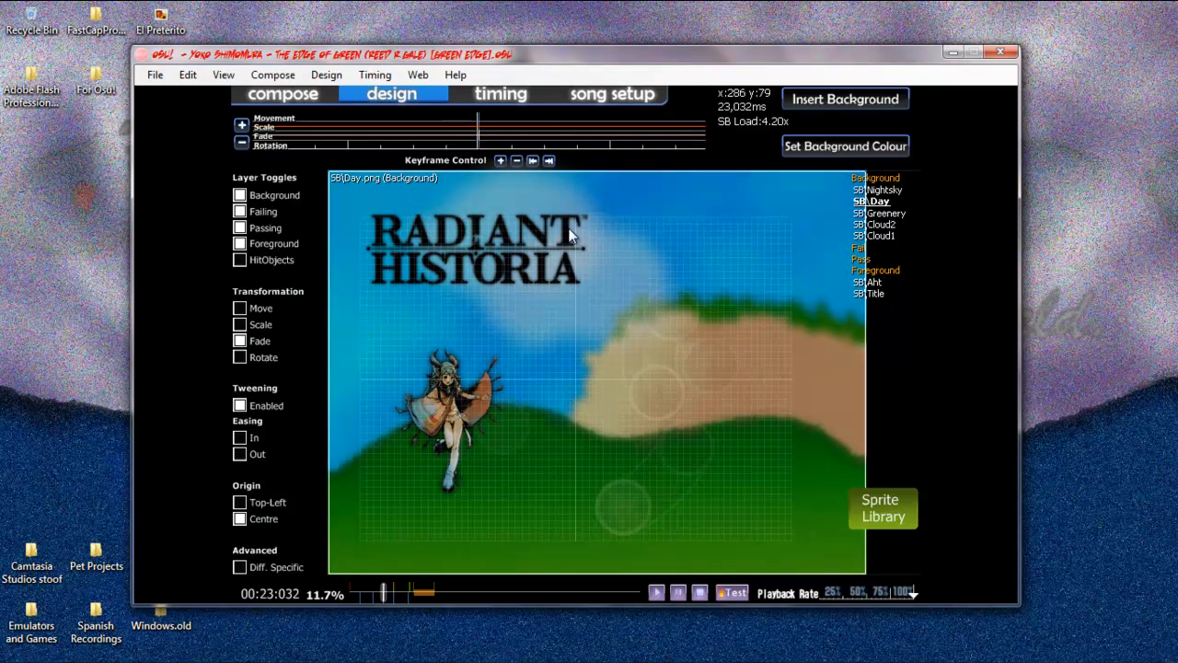
Step: Step through the frames around 24,000 ms and play up to about 45,000 ms to check the change from day to night
{"action": "scroll", "coordinate": [603, 366], "scroll_direction": "up", "scroll_amount": 3}
{"action": "scroll", "coordinate": [603, 366], "scroll_direction": "down", "scroll_amount": 15}
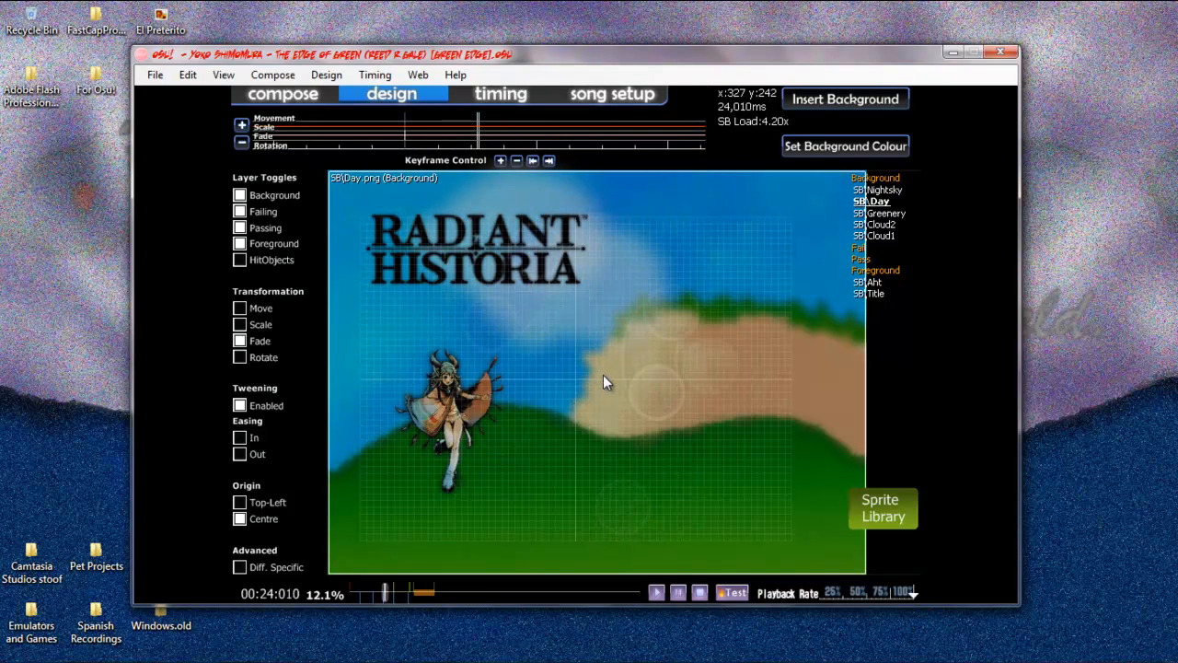
{"action": "scroll", "coordinate": [633, 541], "scroll_direction": "up", "scroll_amount": 2}
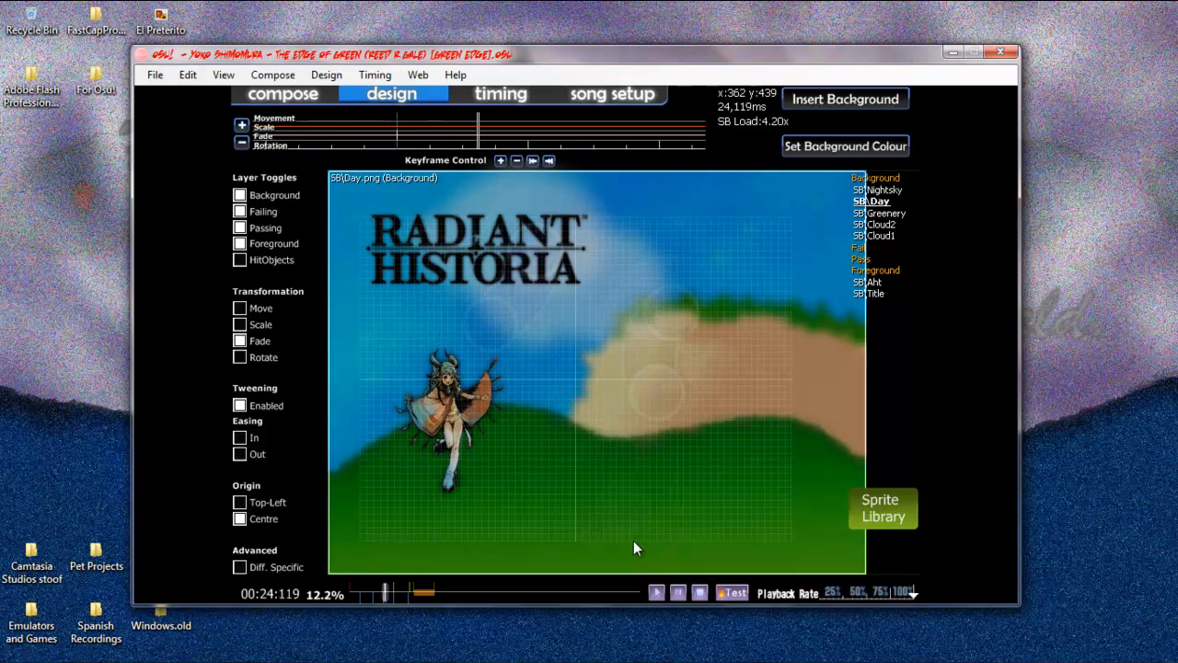
{"action": "scroll", "coordinate": [636, 551], "scroll_direction": "up", "scroll_amount": 2}
{"action": "left_click", "coordinate": [681, 594]}
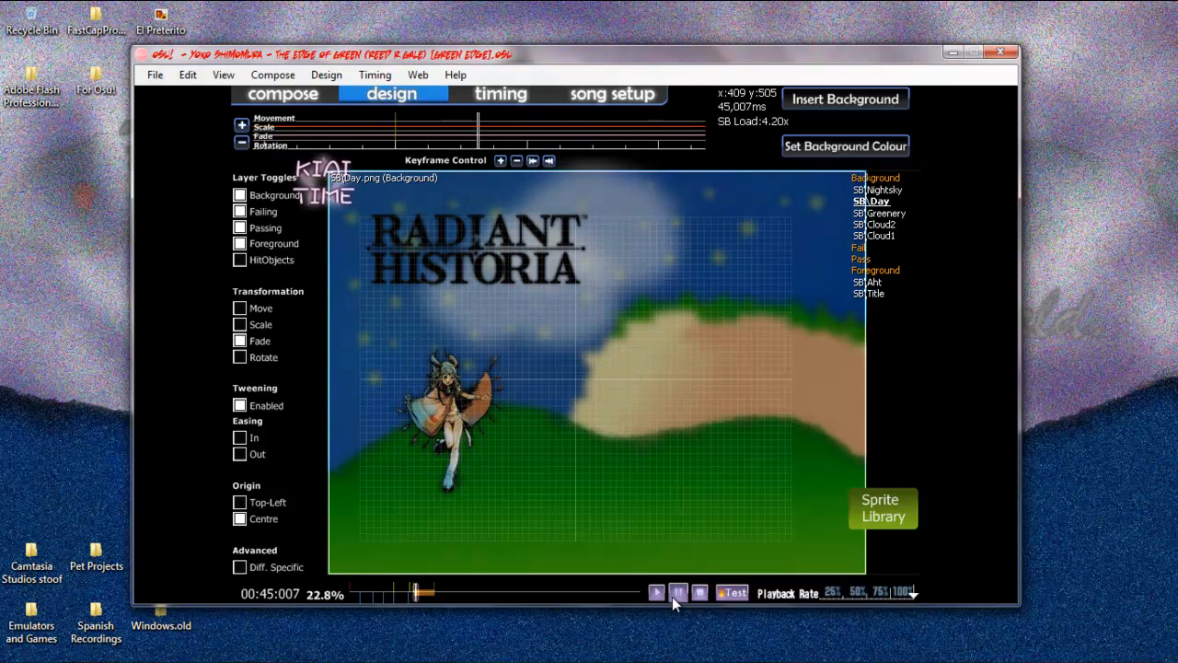
Step: Examine how visible SB\Day is at different times between about 42,700 ms and 83,500 ms
{"action": "scroll", "coordinate": [661, 561], "scroll_direction": "up", "scroll_amount": 4}
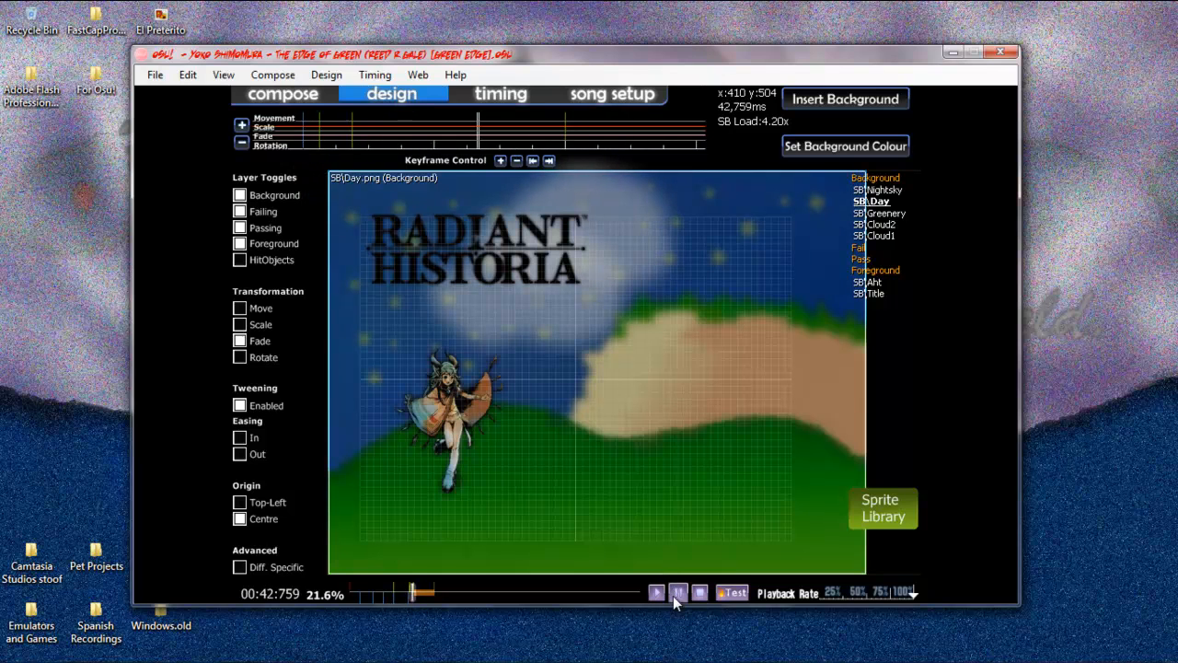
{"action": "scroll", "coordinate": [673, 596], "scroll_direction": "down", "scroll_amount": 7}
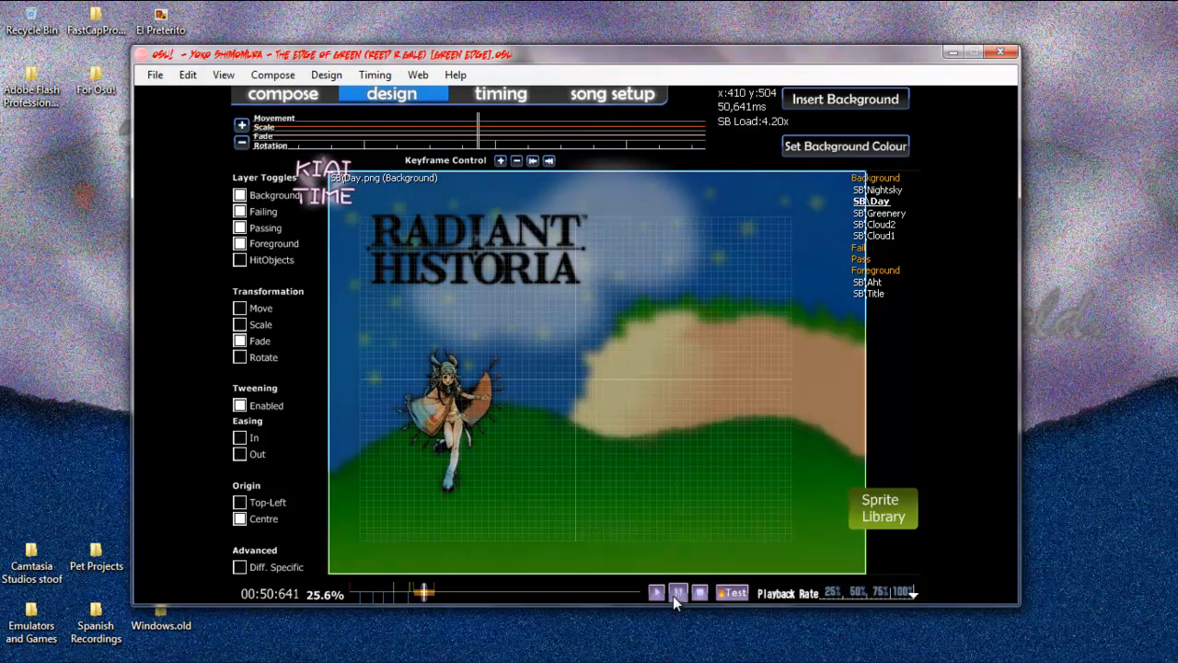
{"action": "scroll", "coordinate": [673, 596], "scroll_direction": "down", "scroll_amount": 8}
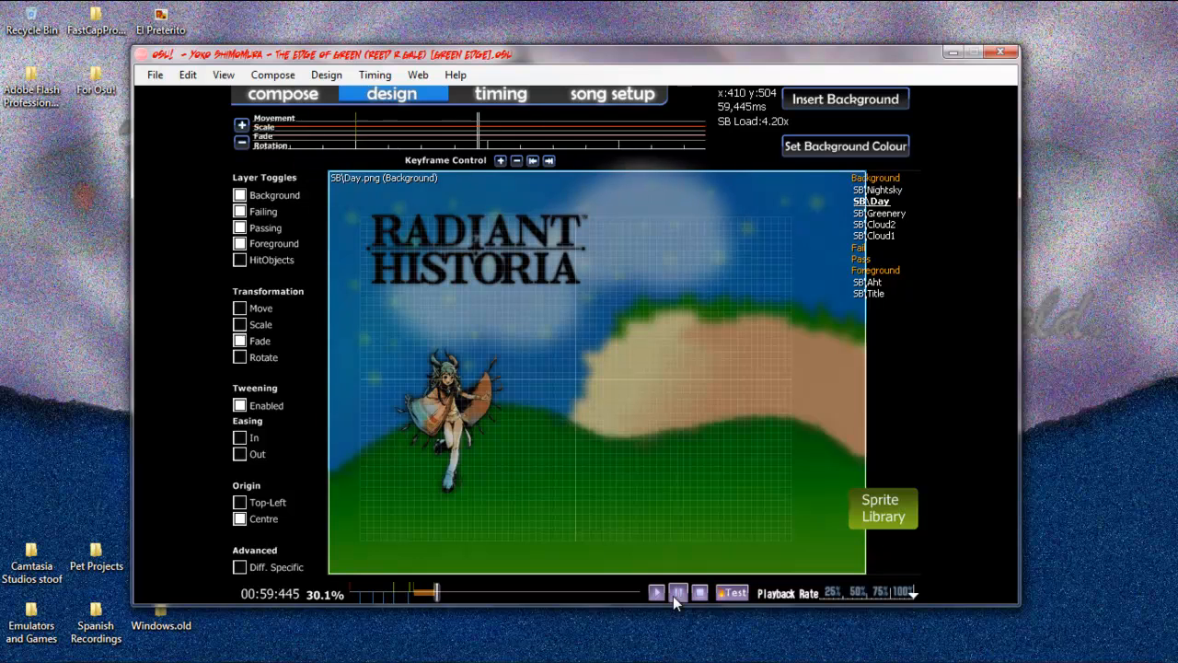
{"action": "scroll", "coordinate": [673, 596], "scroll_direction": "down", "scroll_amount": 8}
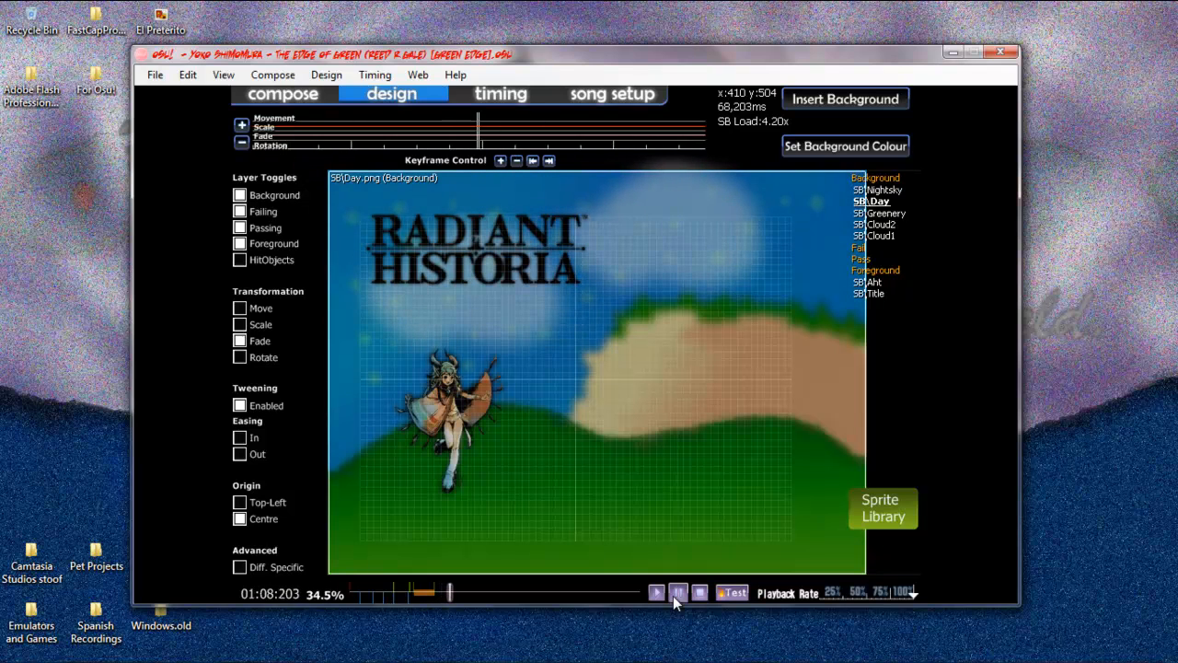
{"action": "scroll", "coordinate": [673, 595], "scroll_direction": "down", "scroll_amount": 6}
{"action": "scroll", "coordinate": [673, 596], "scroll_direction": "up", "scroll_amount": 1}
{"action": "scroll", "coordinate": [673, 596], "scroll_direction": "down", "scroll_amount": 2}
{"action": "scroll", "coordinate": [673, 596], "scroll_direction": "up", "scroll_amount": 3}
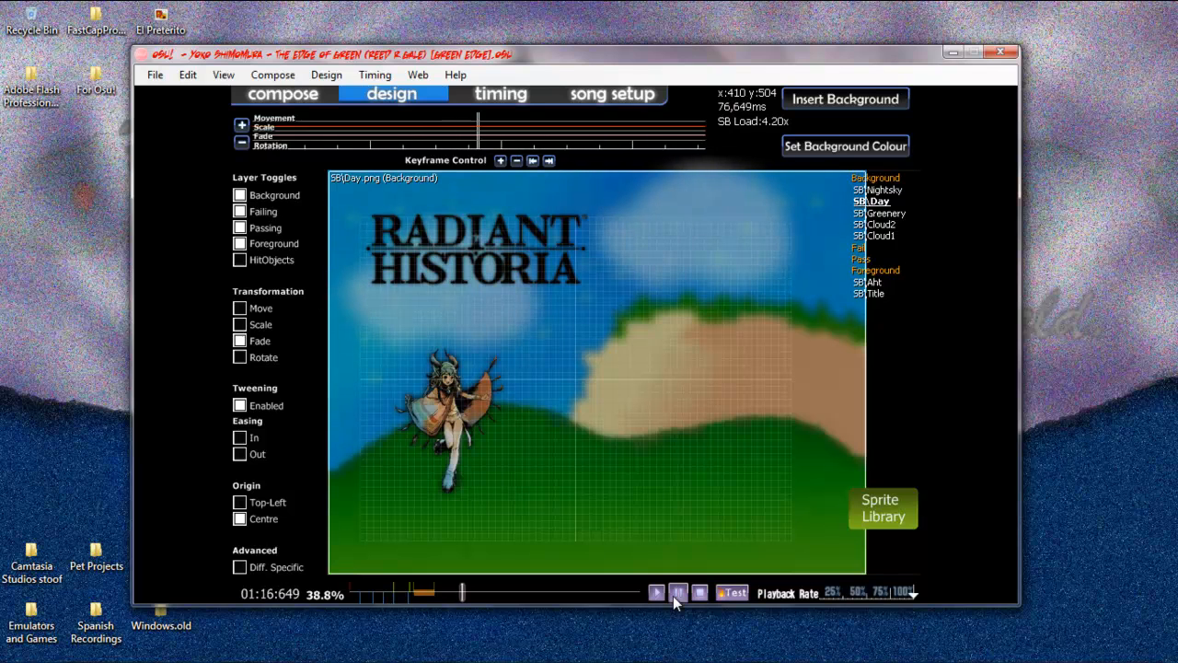
{"action": "scroll", "coordinate": [673, 596], "scroll_direction": "down", "scroll_amount": 5}
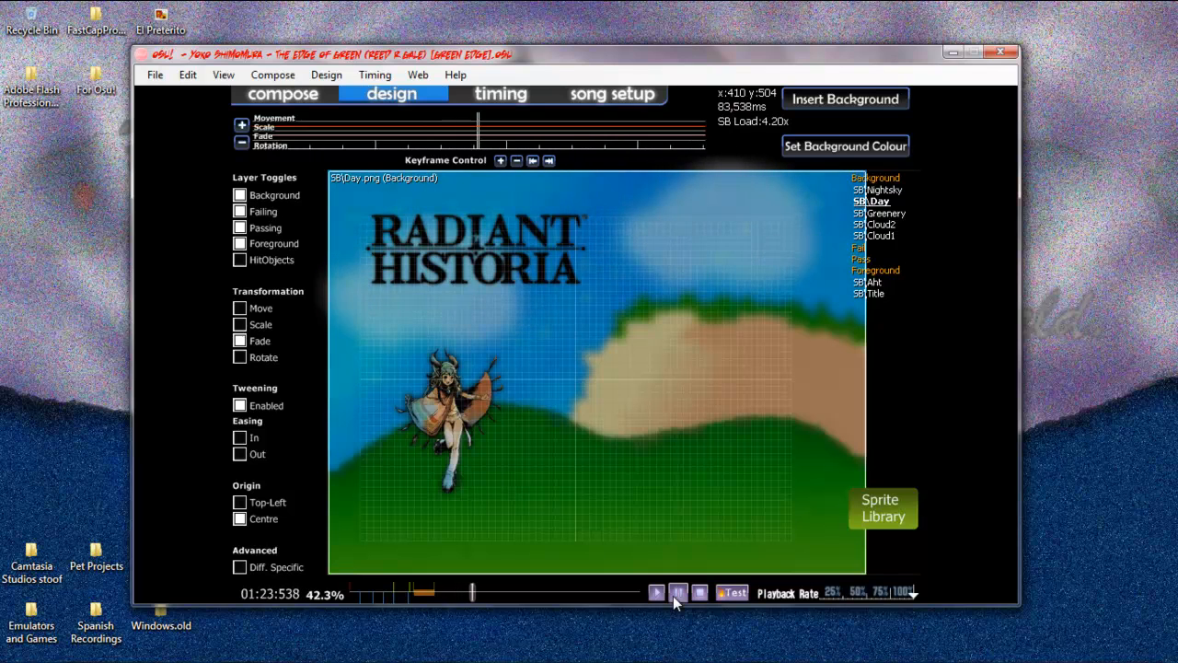
{"action": "scroll", "coordinate": [674, 596], "scroll_direction": "down", "scroll_amount": 1}
{"action": "scroll", "coordinate": [673, 595], "scroll_direction": "up", "scroll_amount": 3}
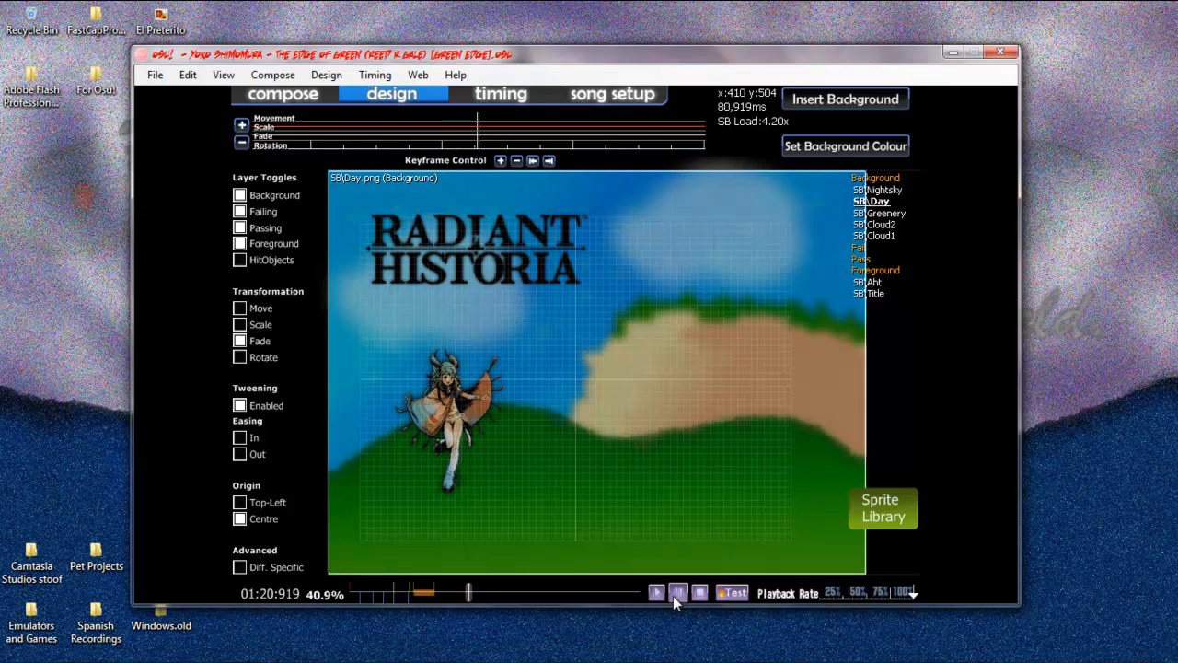
{"action": "scroll", "coordinate": [673, 595], "scroll_direction": "up", "scroll_amount": 2}
{"action": "scroll", "coordinate": [673, 595], "scroll_direction": "up", "scroll_amount": 2}
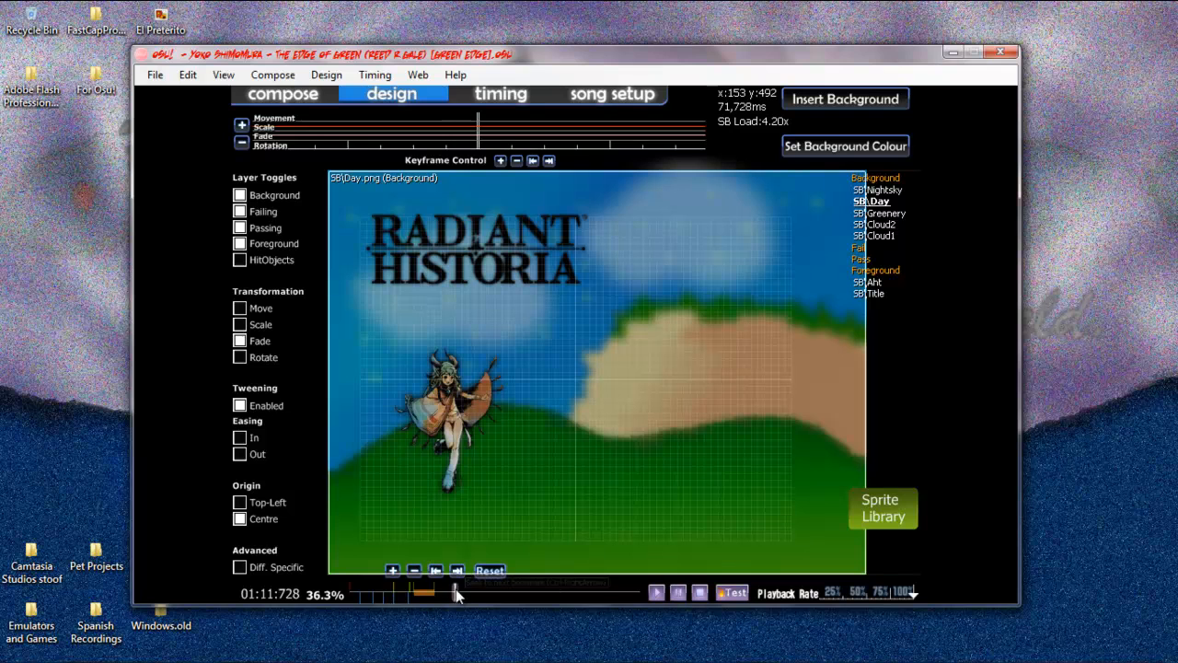
Step: Return to 54,337 ms and add a fade keyframe with SB\Day at partial opacity
{"action": "mouse_move", "coordinate": [455, 593]}
{"action": "left_mouse_down"}
{"action": "mouse_move", "coordinate": [419, 590]}
{"action": "mouse_move", "coordinate": [470, 592]}
{"action": "mouse_move", "coordinate": [409, 591]}
{"action": "mouse_move", "coordinate": [473, 592]}
{"action": "mouse_move", "coordinate": [395, 591]}
{"action": "mouse_move", "coordinate": [433, 591]}
{"action": "left_mouse_up"}
{"action": "left_click", "coordinate": [683, 596]}
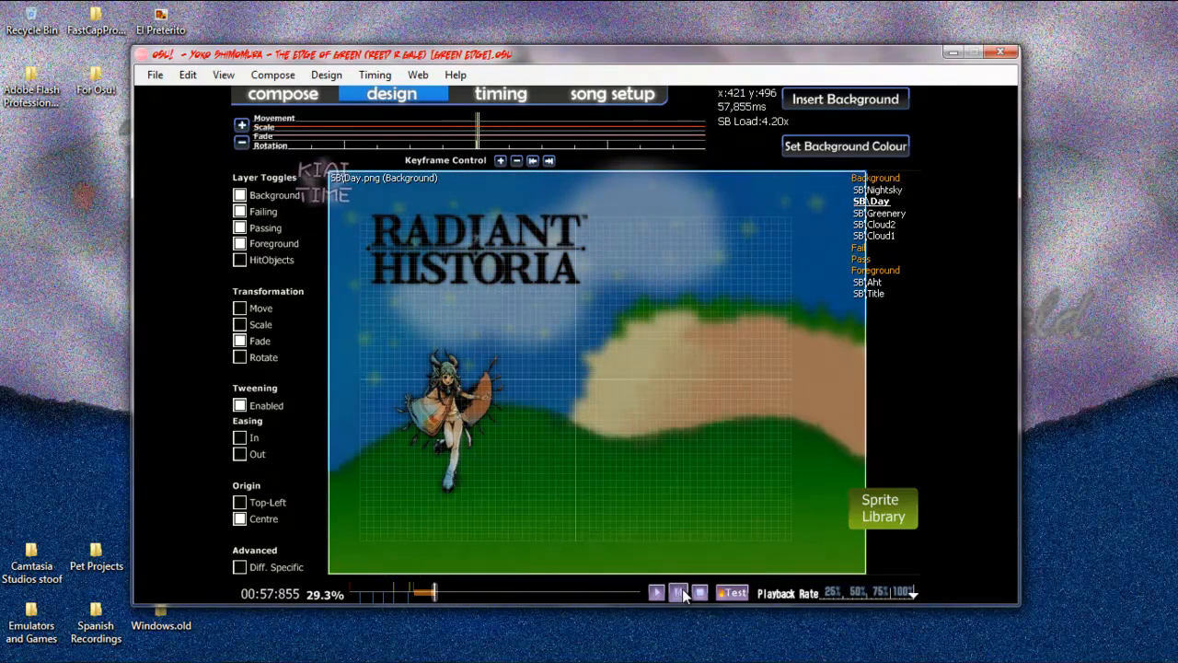
{"action": "scroll", "coordinate": [683, 596], "scroll_direction": "up", "scroll_amount": 2}
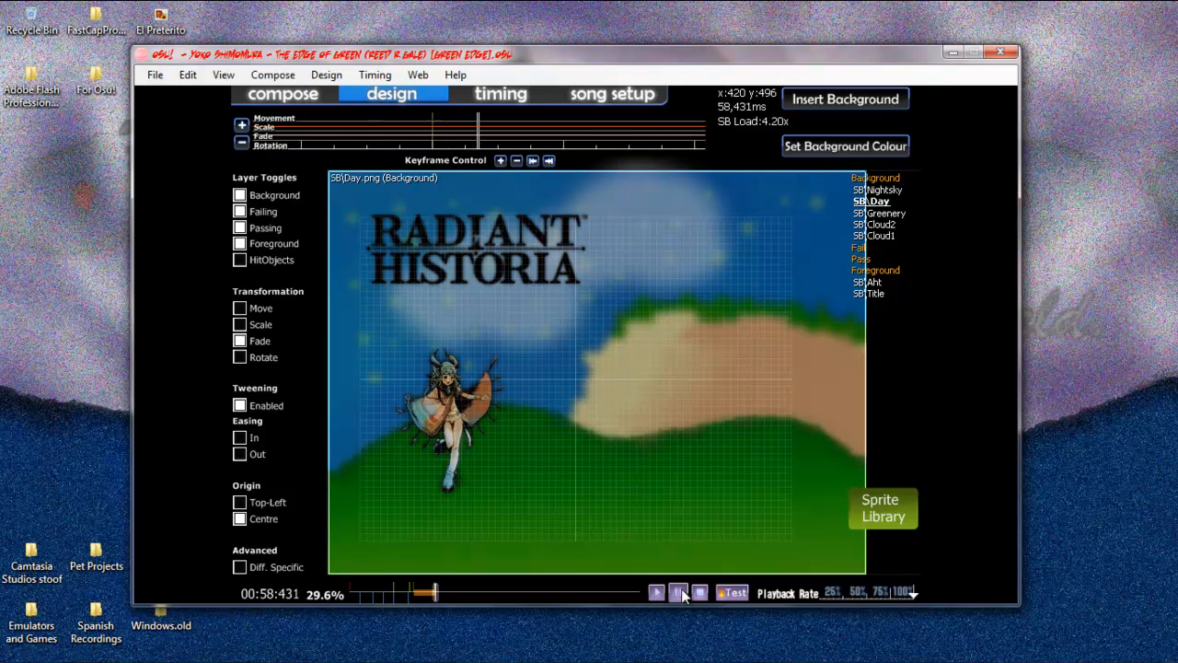
{"action": "scroll", "coordinate": [684, 596], "scroll_direction": "up", "scroll_amount": 3}
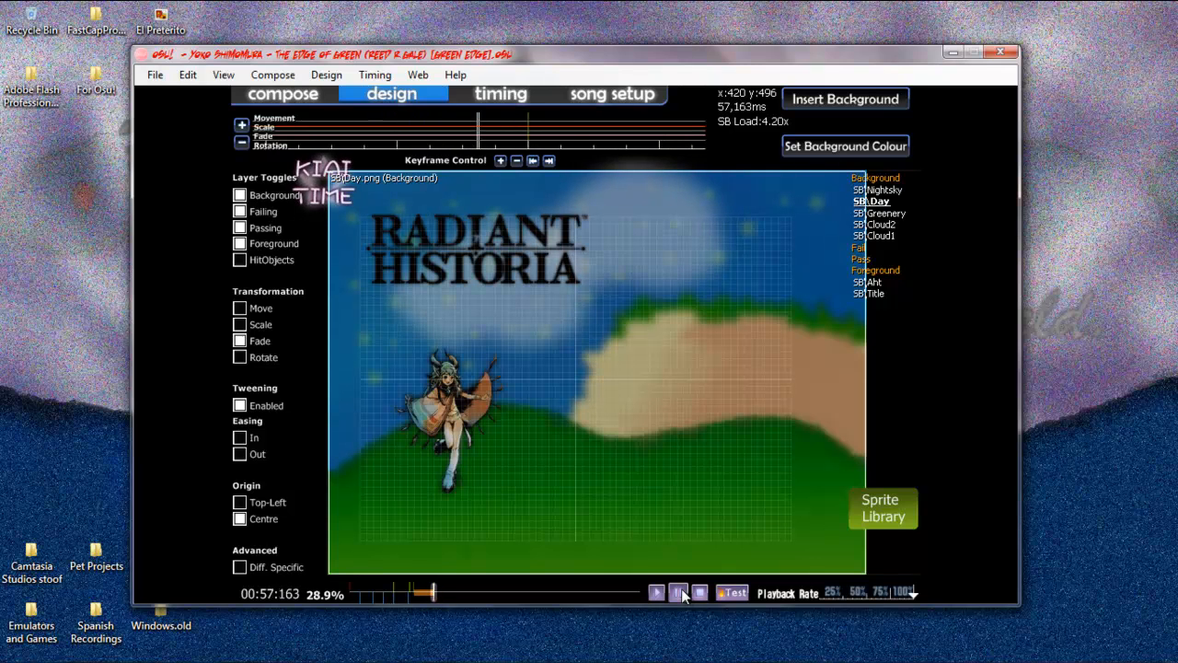
{"action": "left_click", "coordinate": [684, 596]}
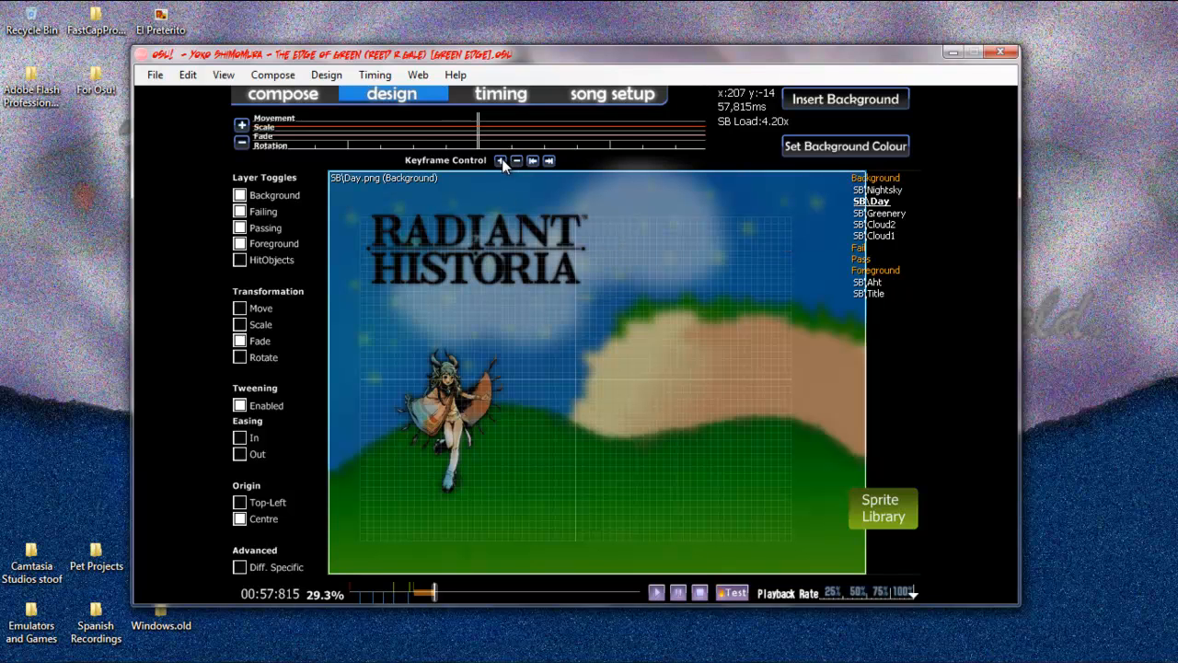
{"action": "scroll", "coordinate": [500, 173], "scroll_direction": "up", "scroll_amount": 6}
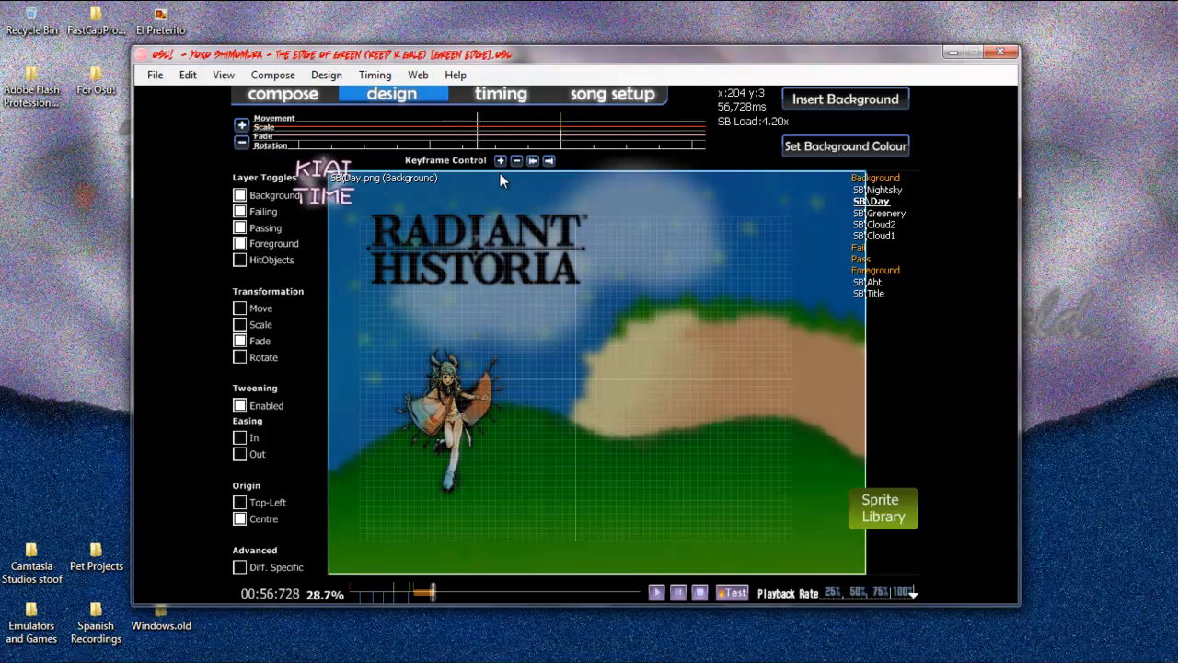
{"action": "scroll", "coordinate": [500, 173], "scroll_direction": "up", "scroll_amount": 4}
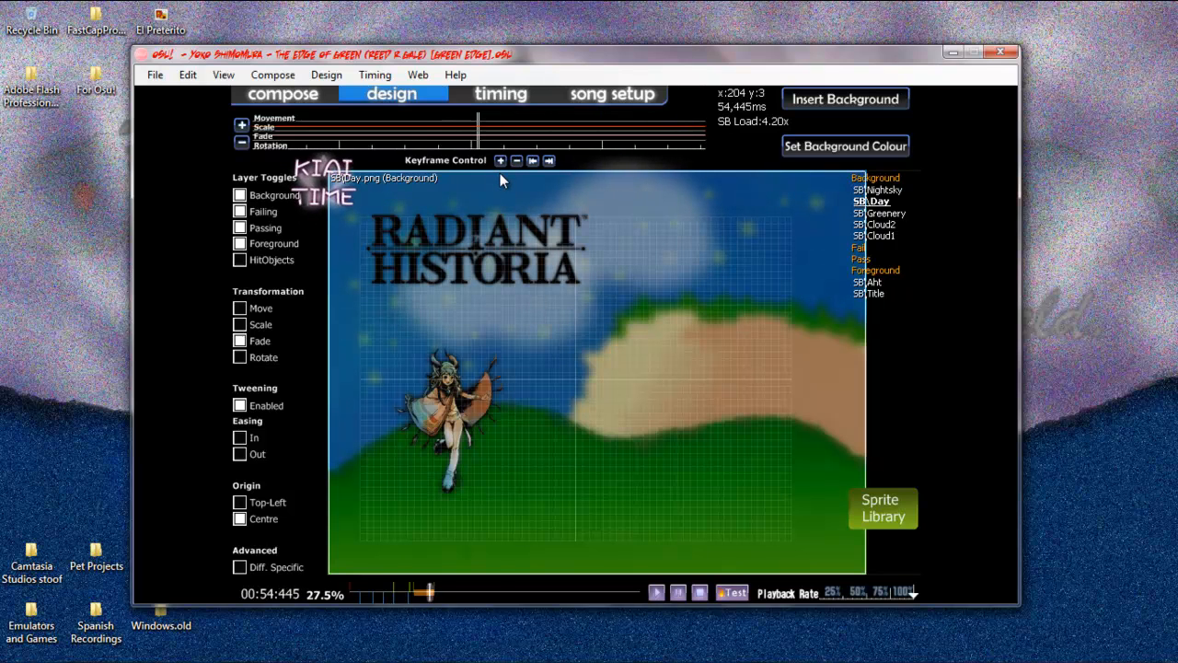
{"action": "scroll", "coordinate": [500, 162], "scroll_direction": "down", "scroll_amount": 2}
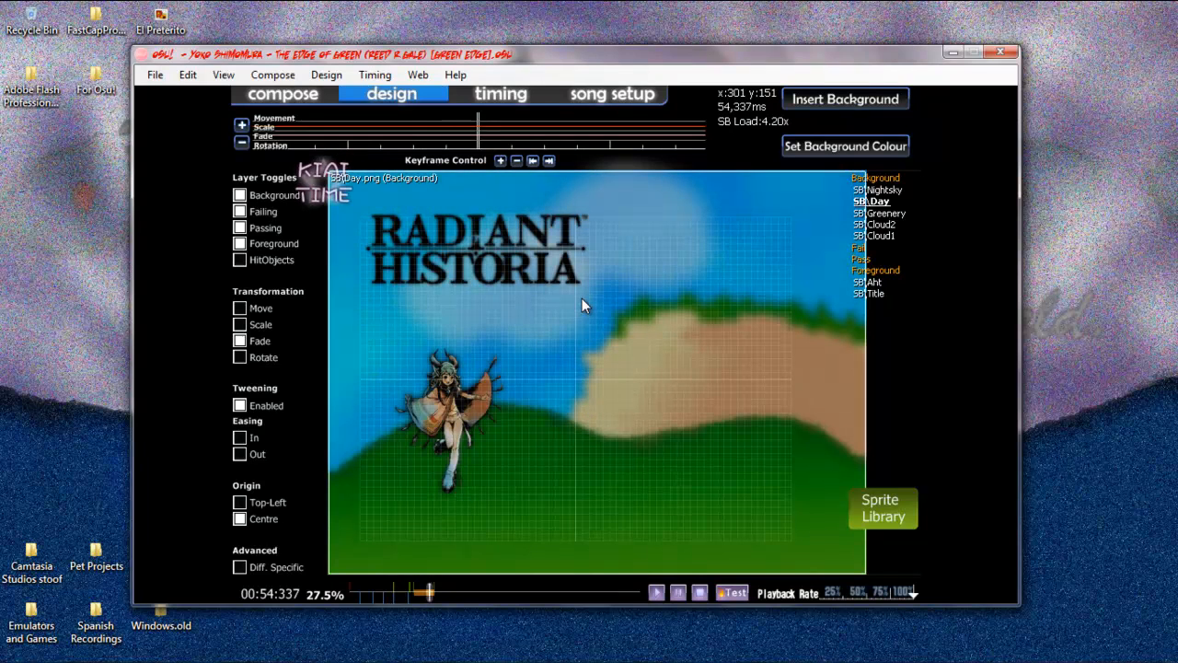
{"action": "scroll", "coordinate": [577, 384], "scroll_direction": "down", "scroll_amount": 5}
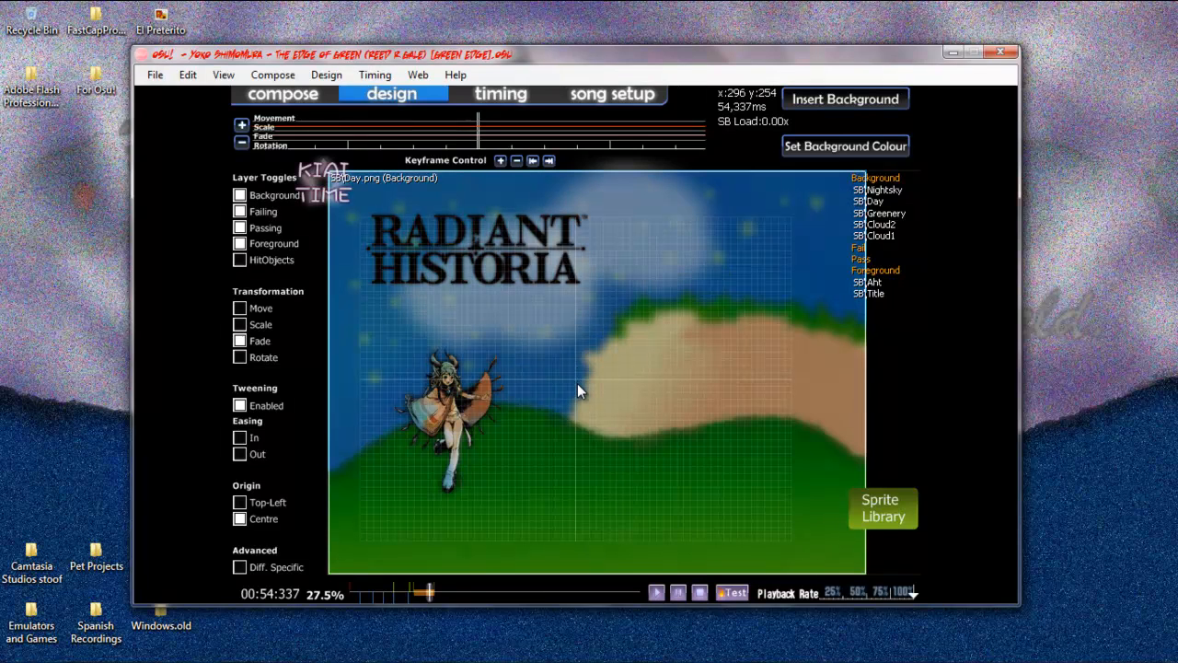
Step: Move ahead to around 57,000 ms, near the end of kiai time, and fade SB\Day in to full opacity
{"action": "scroll", "coordinate": [578, 384], "scroll_direction": "down", "scroll_amount": 20}
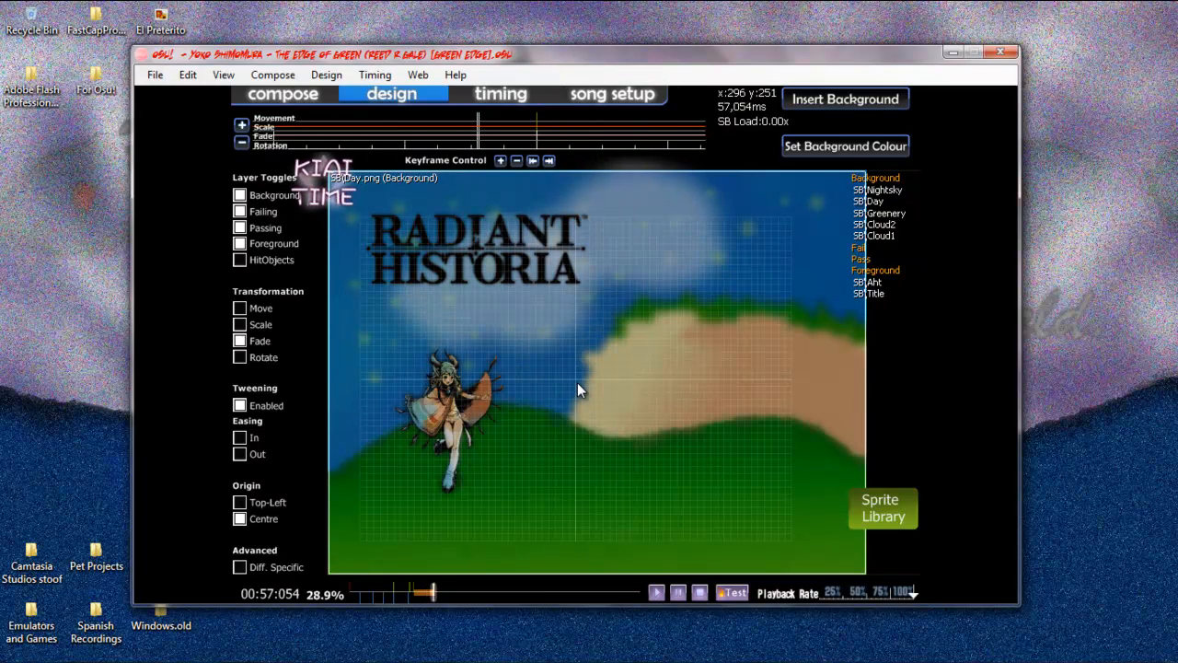
{"action": "scroll", "coordinate": [577, 382], "scroll_direction": "down", "scroll_amount": 2}
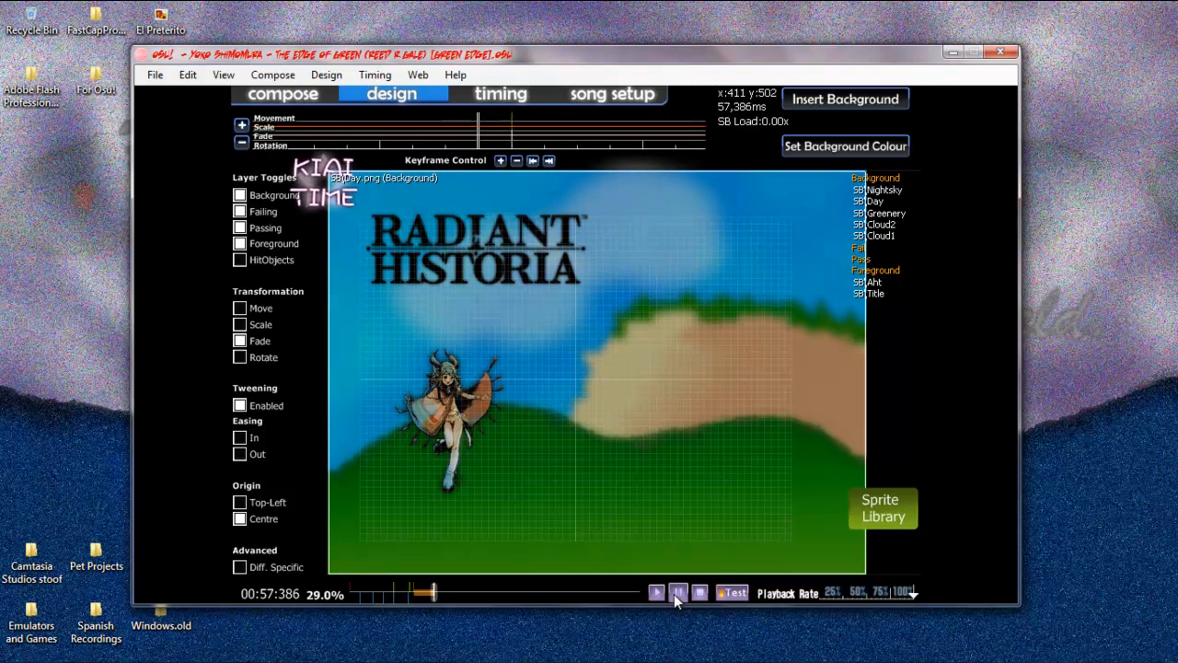
{"action": "left_click", "coordinate": [689, 592]}
{"action": "left_click", "coordinate": [694, 592]}
Step: Go to 71,728 ms and add a fade keyframe that makes SB\Day fully transparent for the night sky
{"action": "left_click_drag", "start_coordinate": [353, 595], "coordinate": [452, 594]}
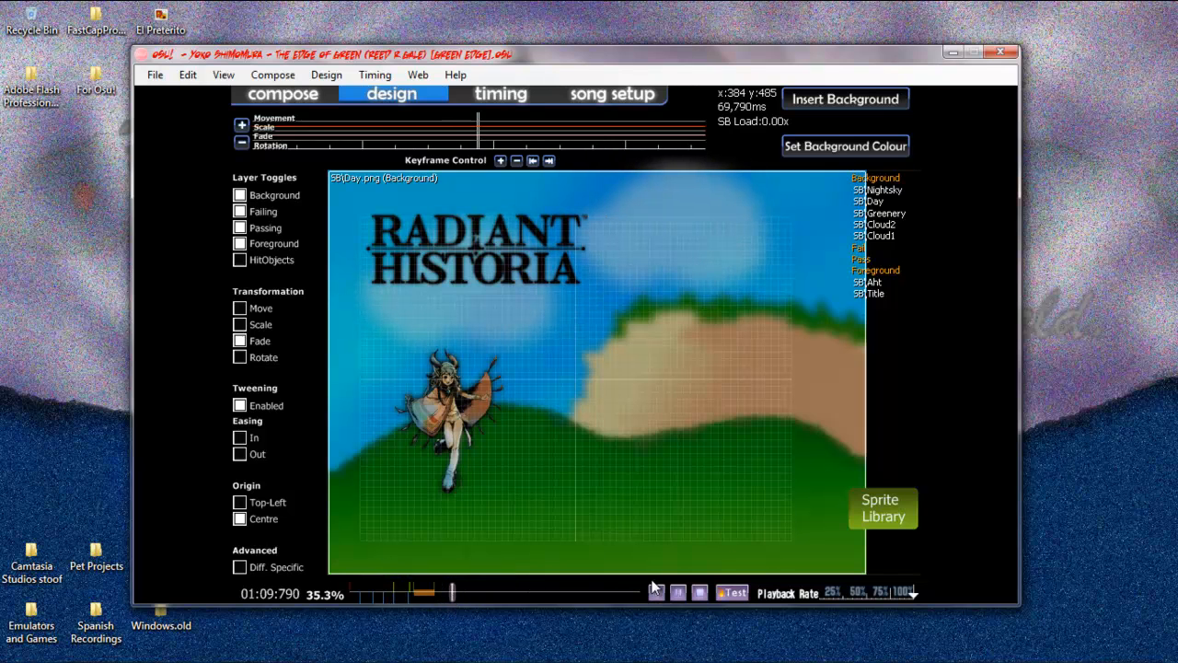
{"action": "scroll", "coordinate": [666, 597], "scroll_direction": "up", "scroll_amount": 4}
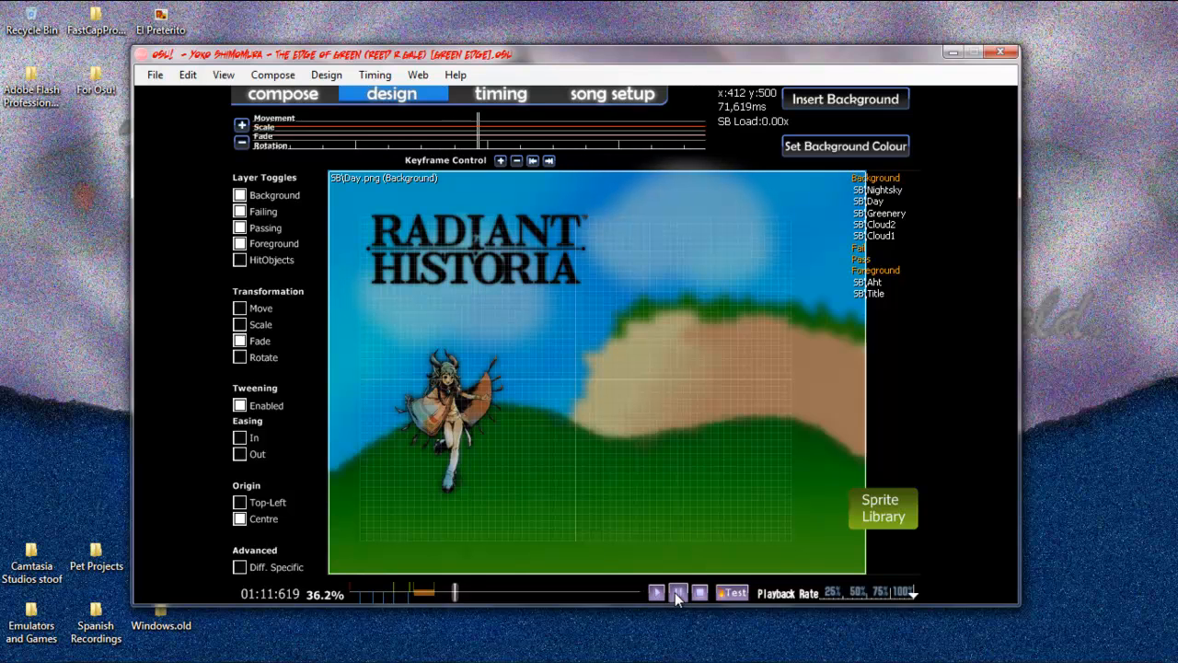
{"action": "scroll", "coordinate": [675, 592], "scroll_direction": "up", "scroll_amount": 2}
{"action": "left_click_drag", "start_coordinate": [544, 279], "coordinate": [543, 455]}
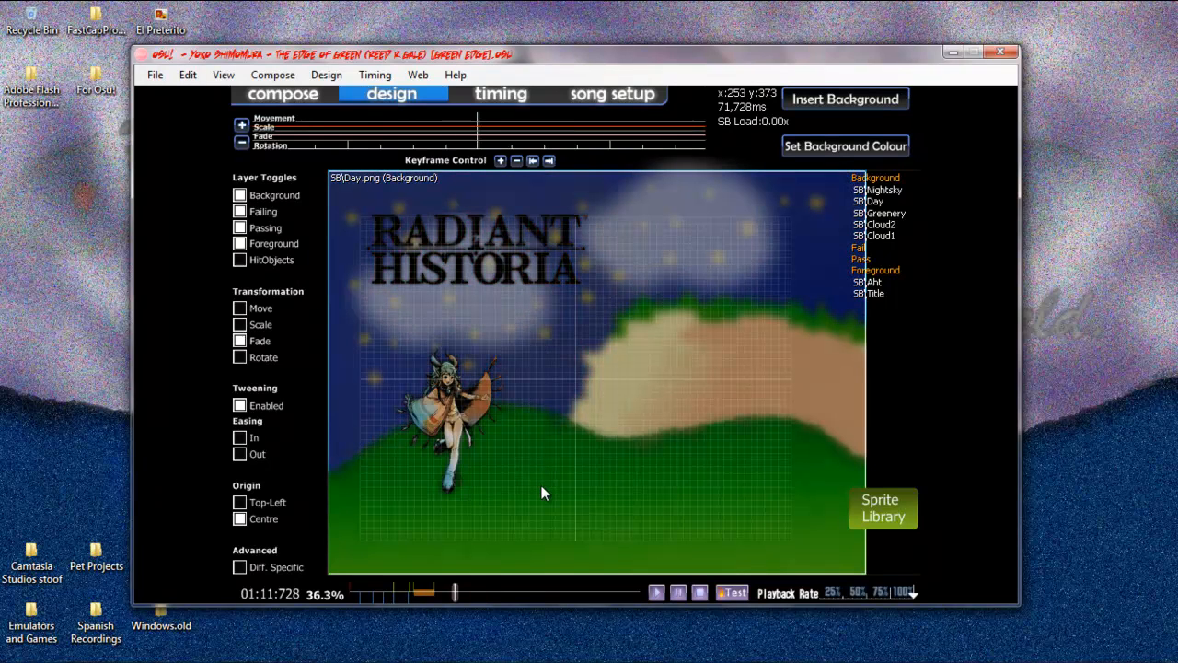
Step: Go back to 66,510 ms and add a fade keyframe with SB\Day at full opacity
{"action": "scroll", "coordinate": [563, 419], "scroll_direction": "up", "scroll_amount": 2}
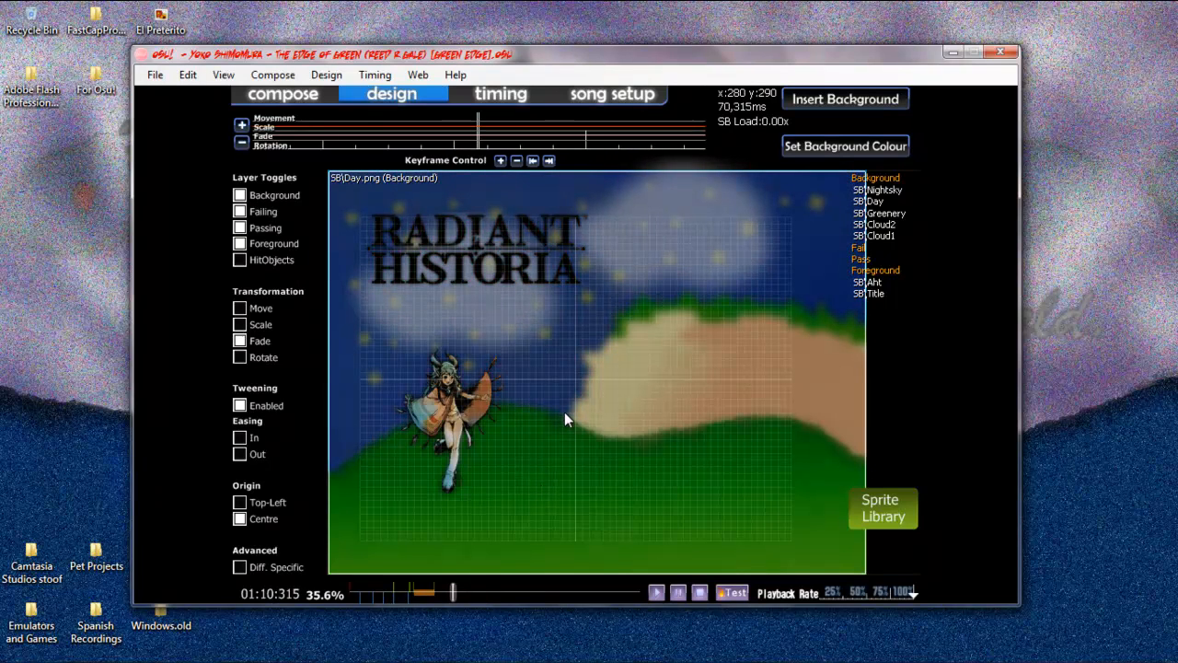
{"action": "left_click_drag", "start_coordinate": [453, 595], "coordinate": [448, 598]}
{"action": "scroll", "coordinate": [667, 582], "scroll_direction": "up", "scroll_amount": 3}
{"action": "scroll", "coordinate": [677, 588], "scroll_direction": "down", "scroll_amount": 1}
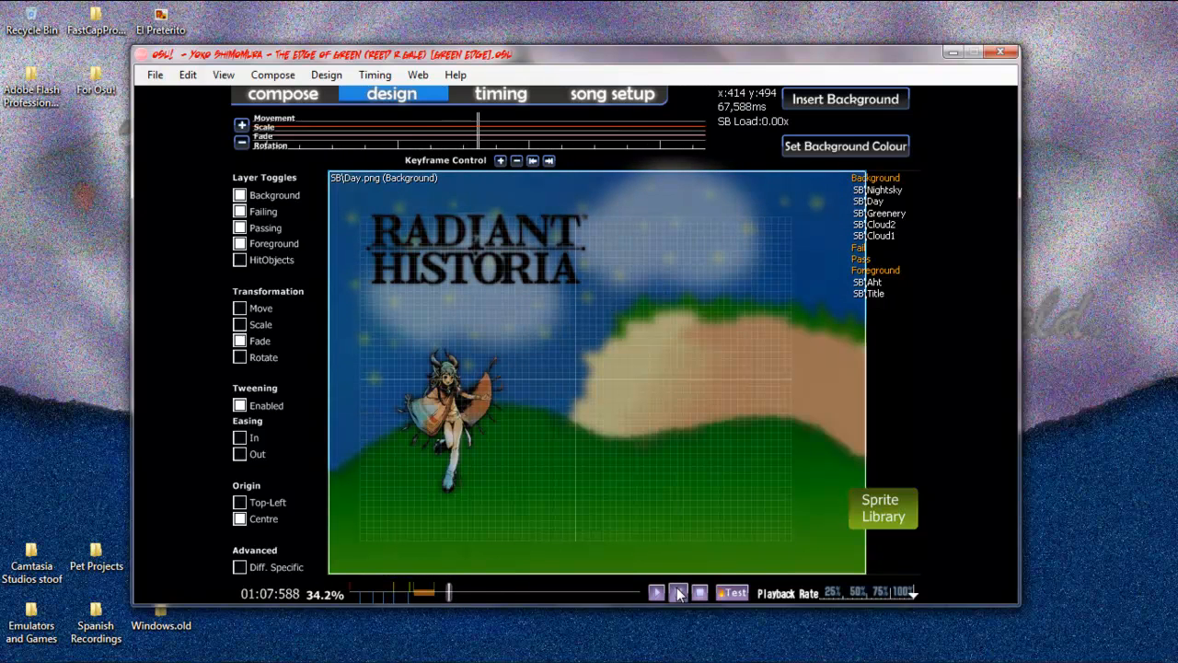
{"action": "scroll", "coordinate": [678, 594], "scroll_direction": "up", "scroll_amount": 5}
{"action": "scroll", "coordinate": [677, 594], "scroll_direction": "up", "scroll_amount": 5}
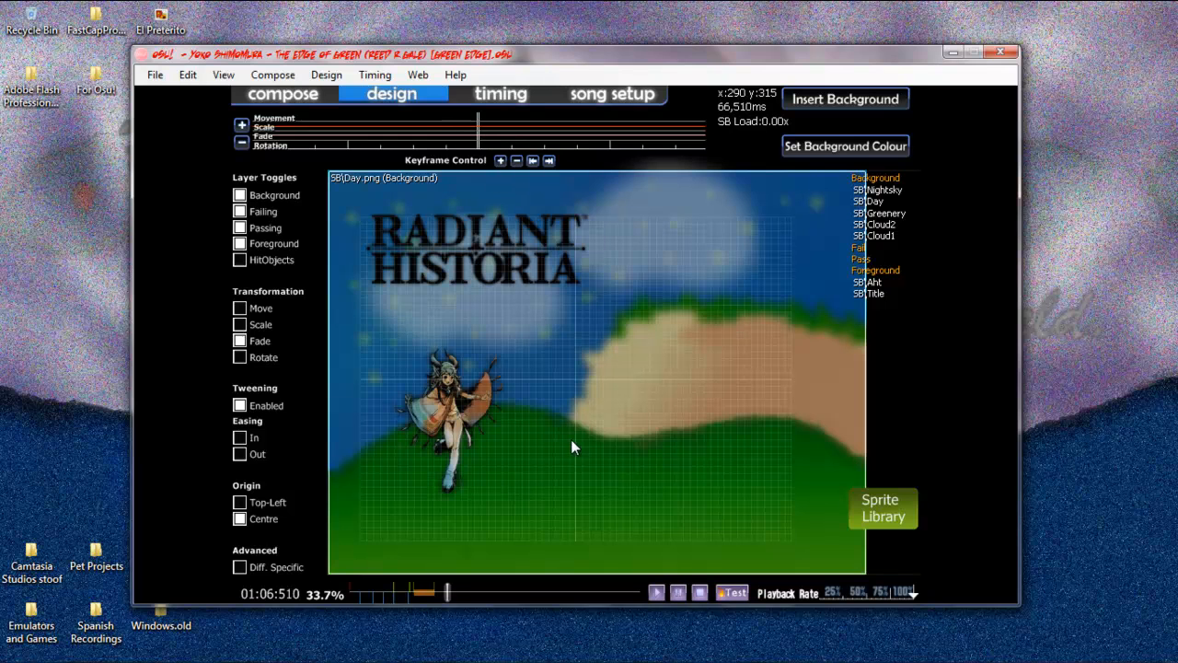
{"action": "scroll", "coordinate": [666, 502], "scroll_direction": "up", "scroll_amount": 2}
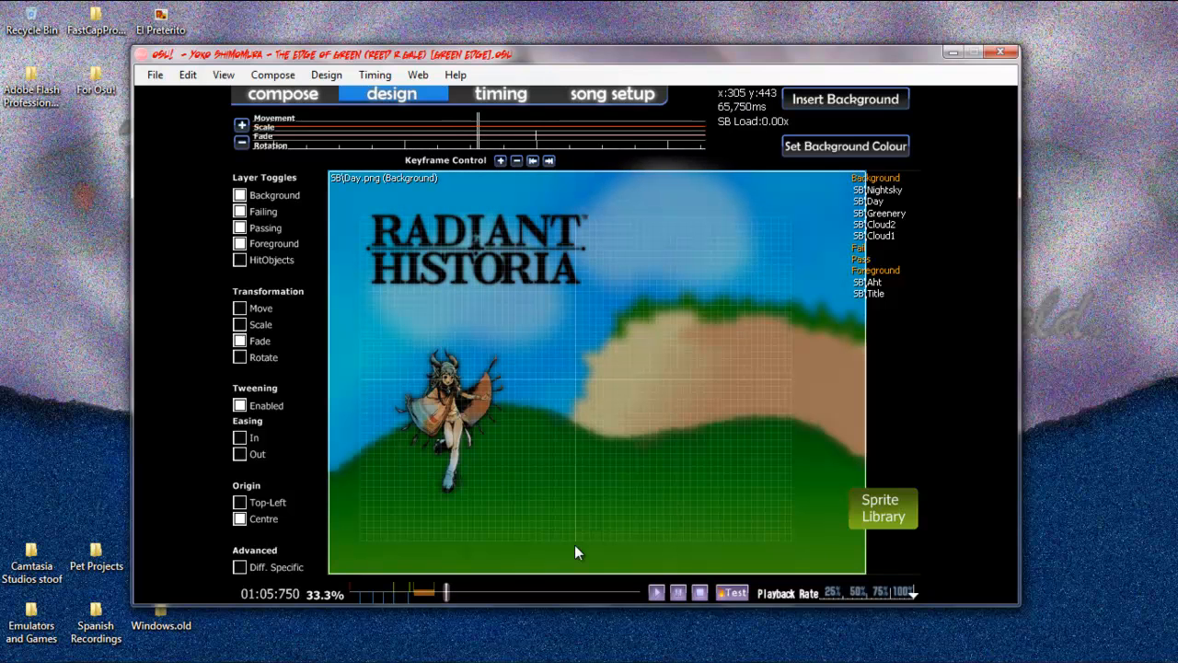
Step: Check the sky at 96,768 ms, play the song's opening notes in the compose view and rewind to 0 ms
{"action": "left_click_drag", "start_coordinate": [448, 592], "coordinate": [492, 595]}
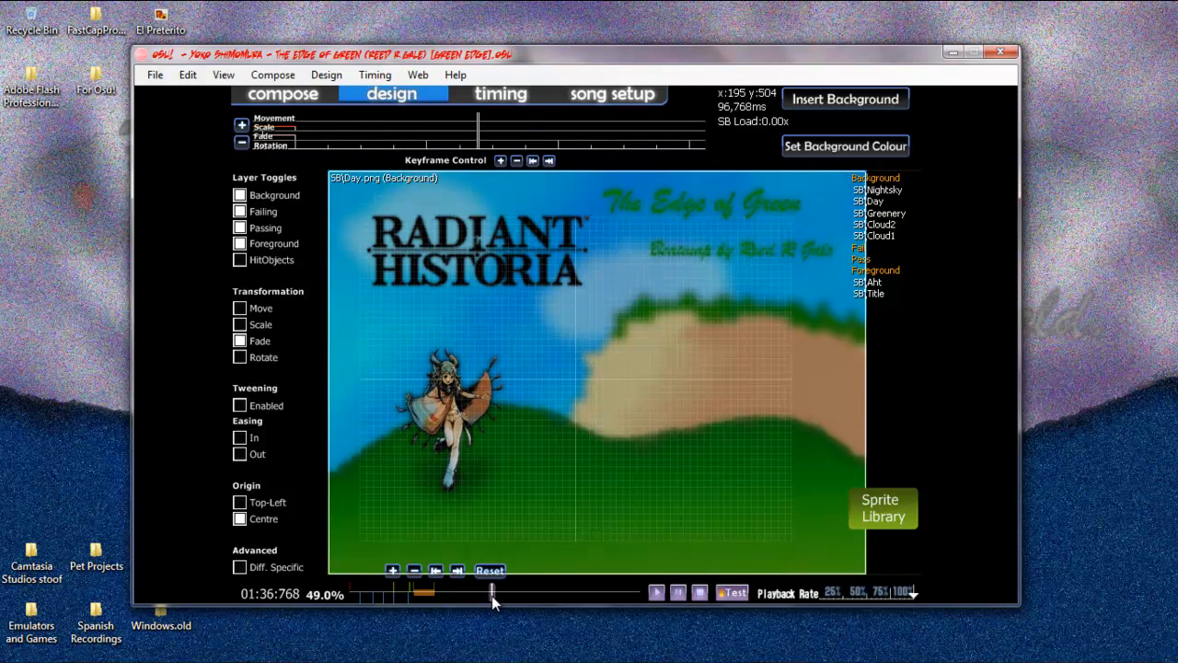
{"action": "key", "text": "z"}
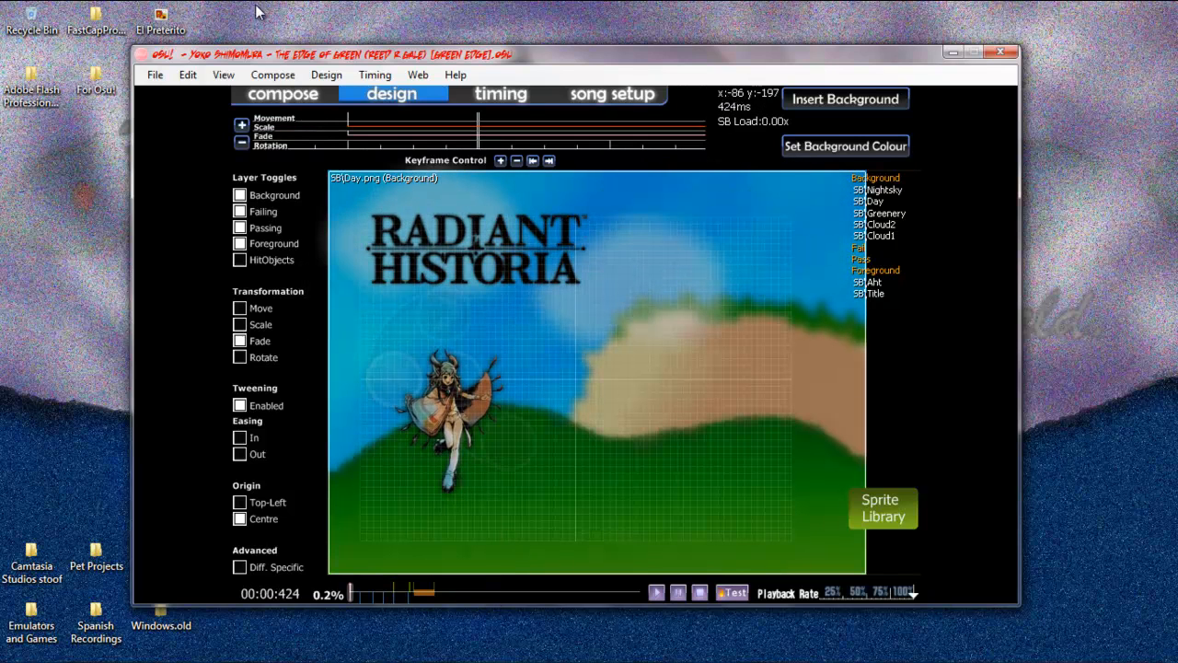
{"action": "left_click", "coordinate": [250, 94]}
{"action": "left_click", "coordinate": [677, 592]}
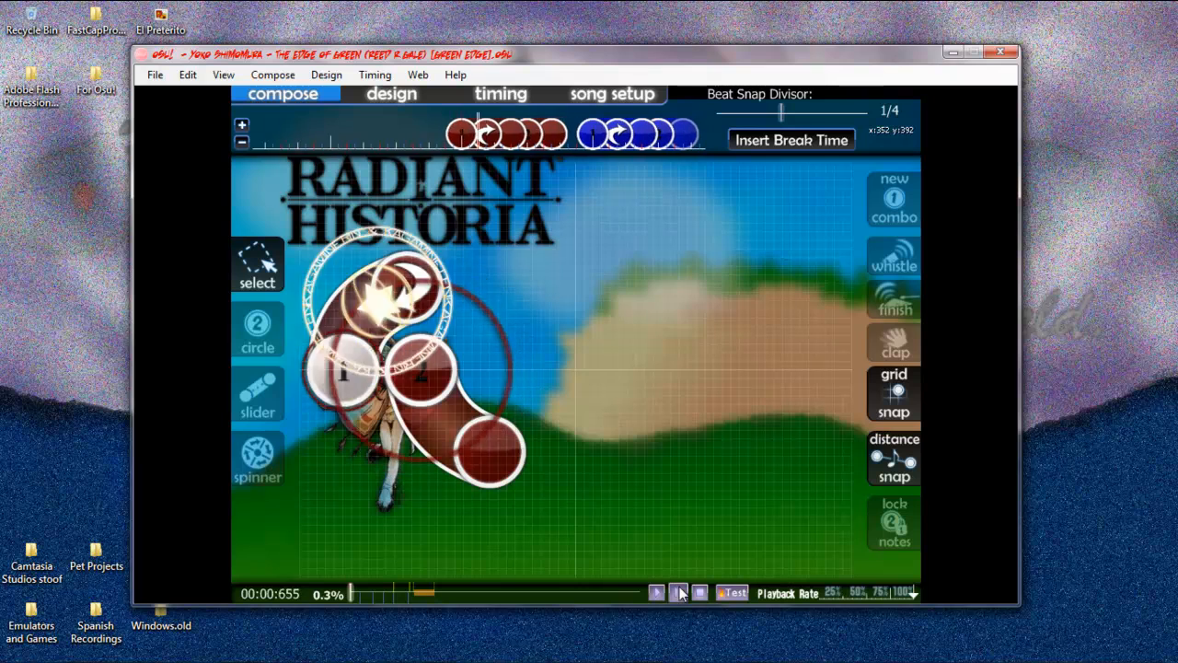
{"action": "left_click", "coordinate": [677, 592]}
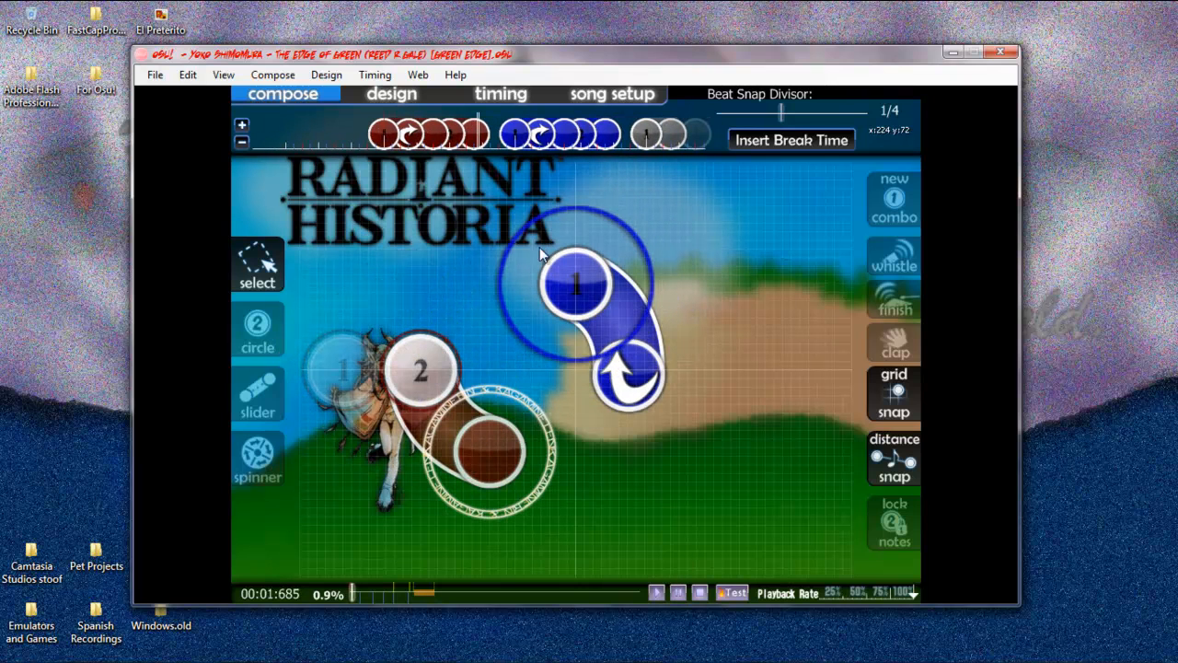
{"action": "scroll", "coordinate": [553, 301], "scroll_direction": "up", "scroll_amount": 6}
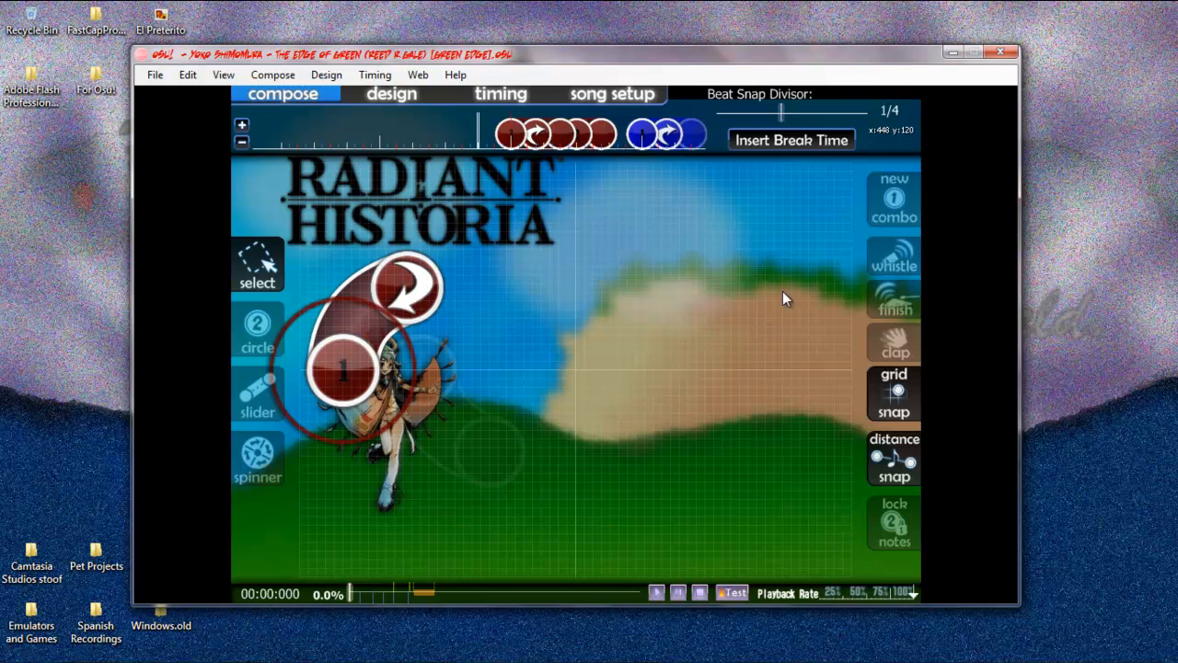
{"action": "mouse_move", "coordinate": [721, 656]}
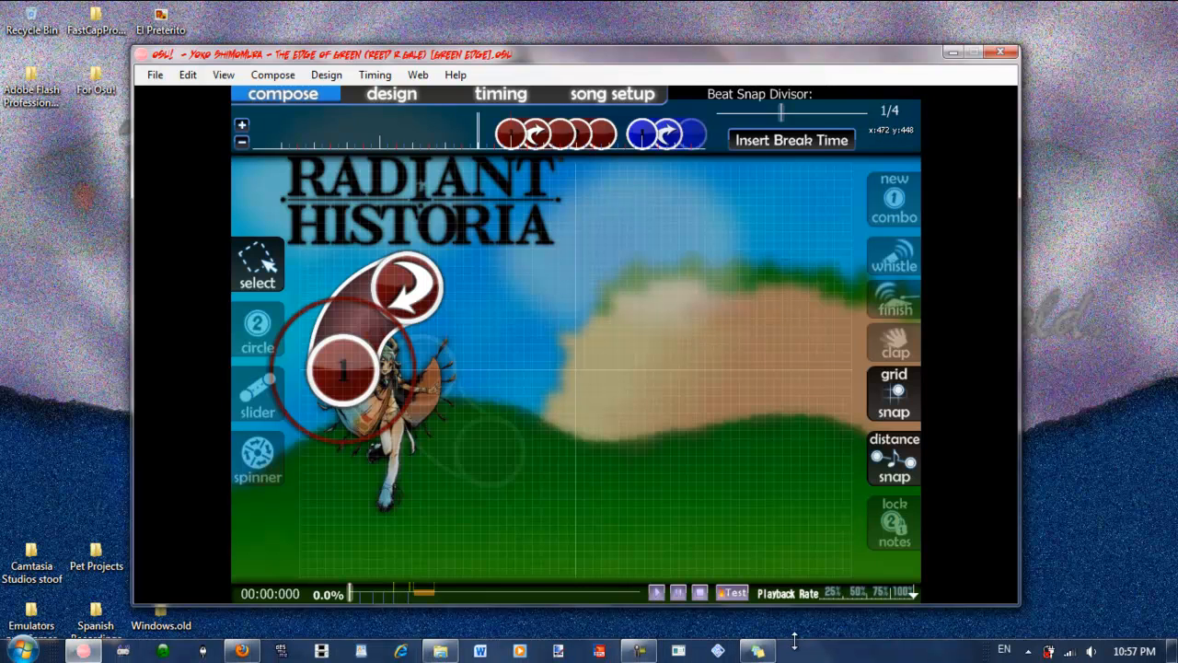